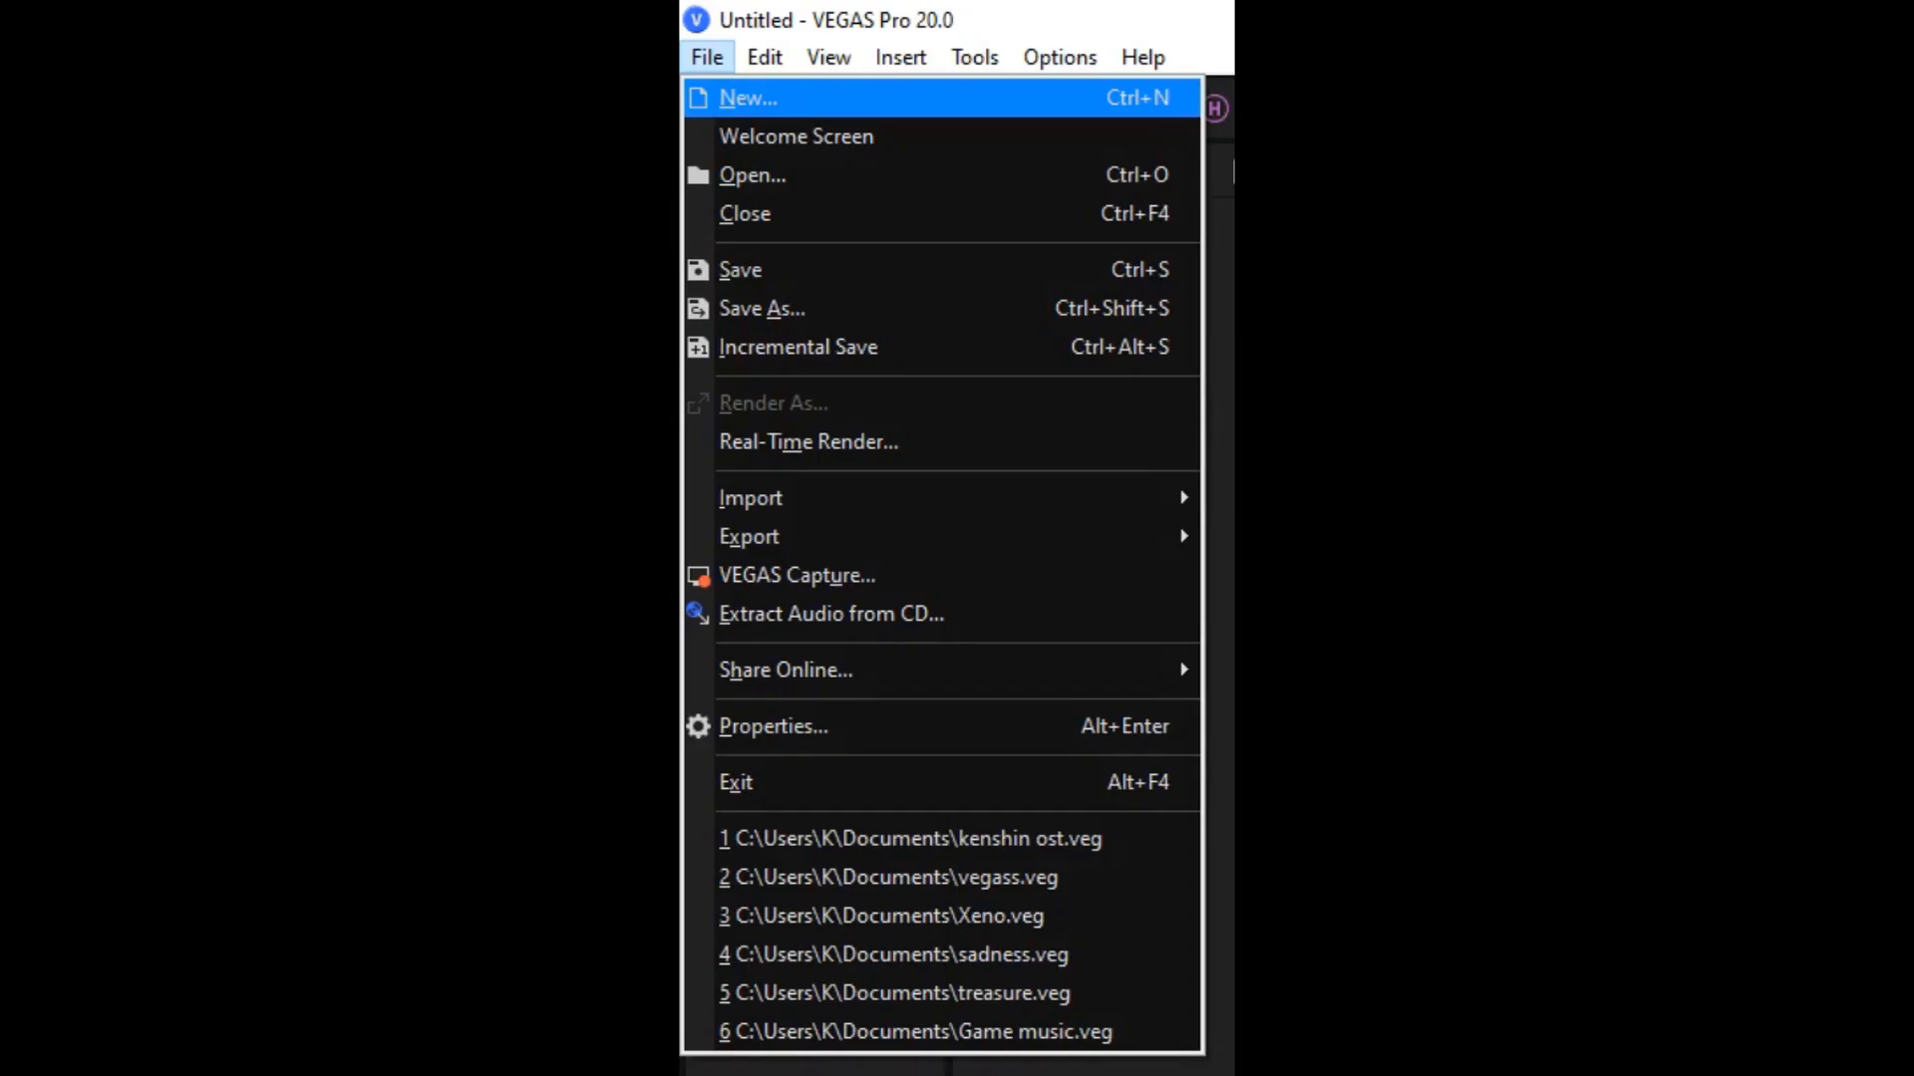
- Create a new project using the HD 1080-30p (1920x1080, 29.970 fps) video template
click(750, 98)
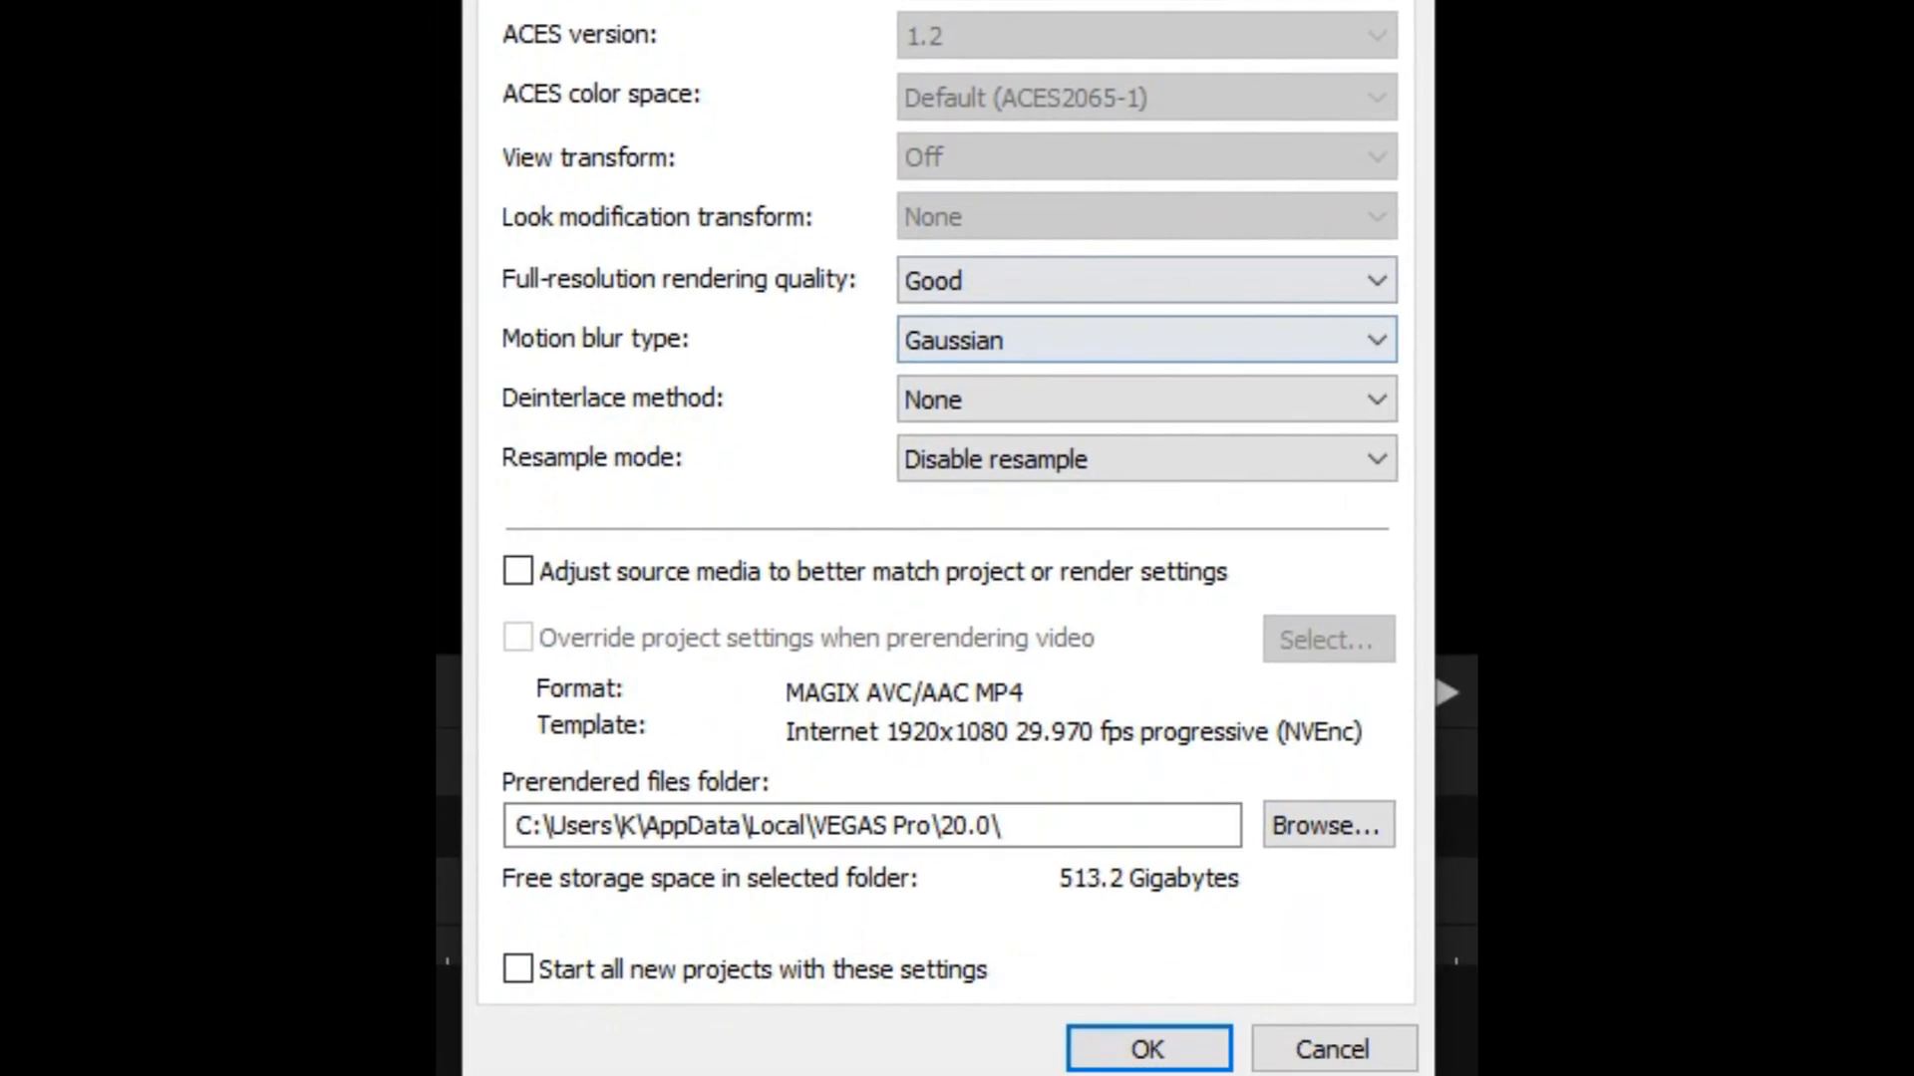
click(1158, 142)
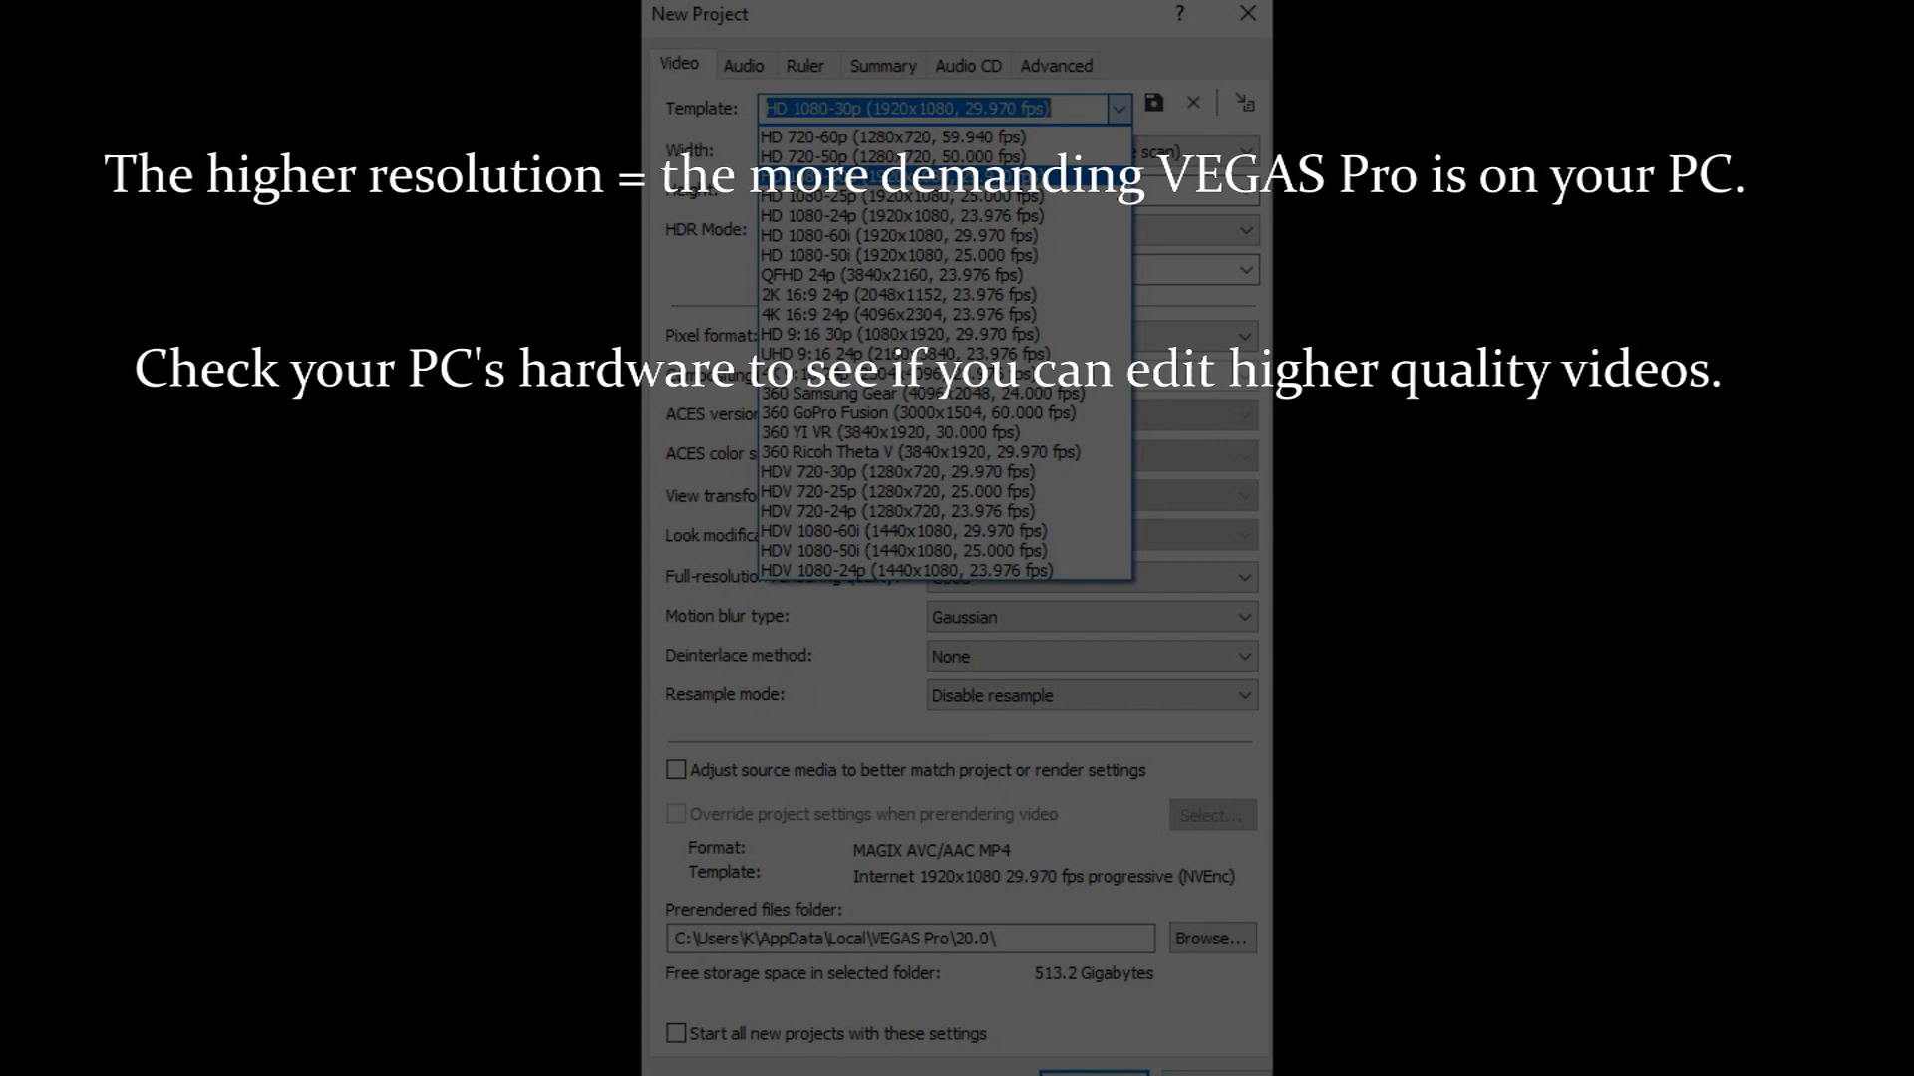
click(897, 177)
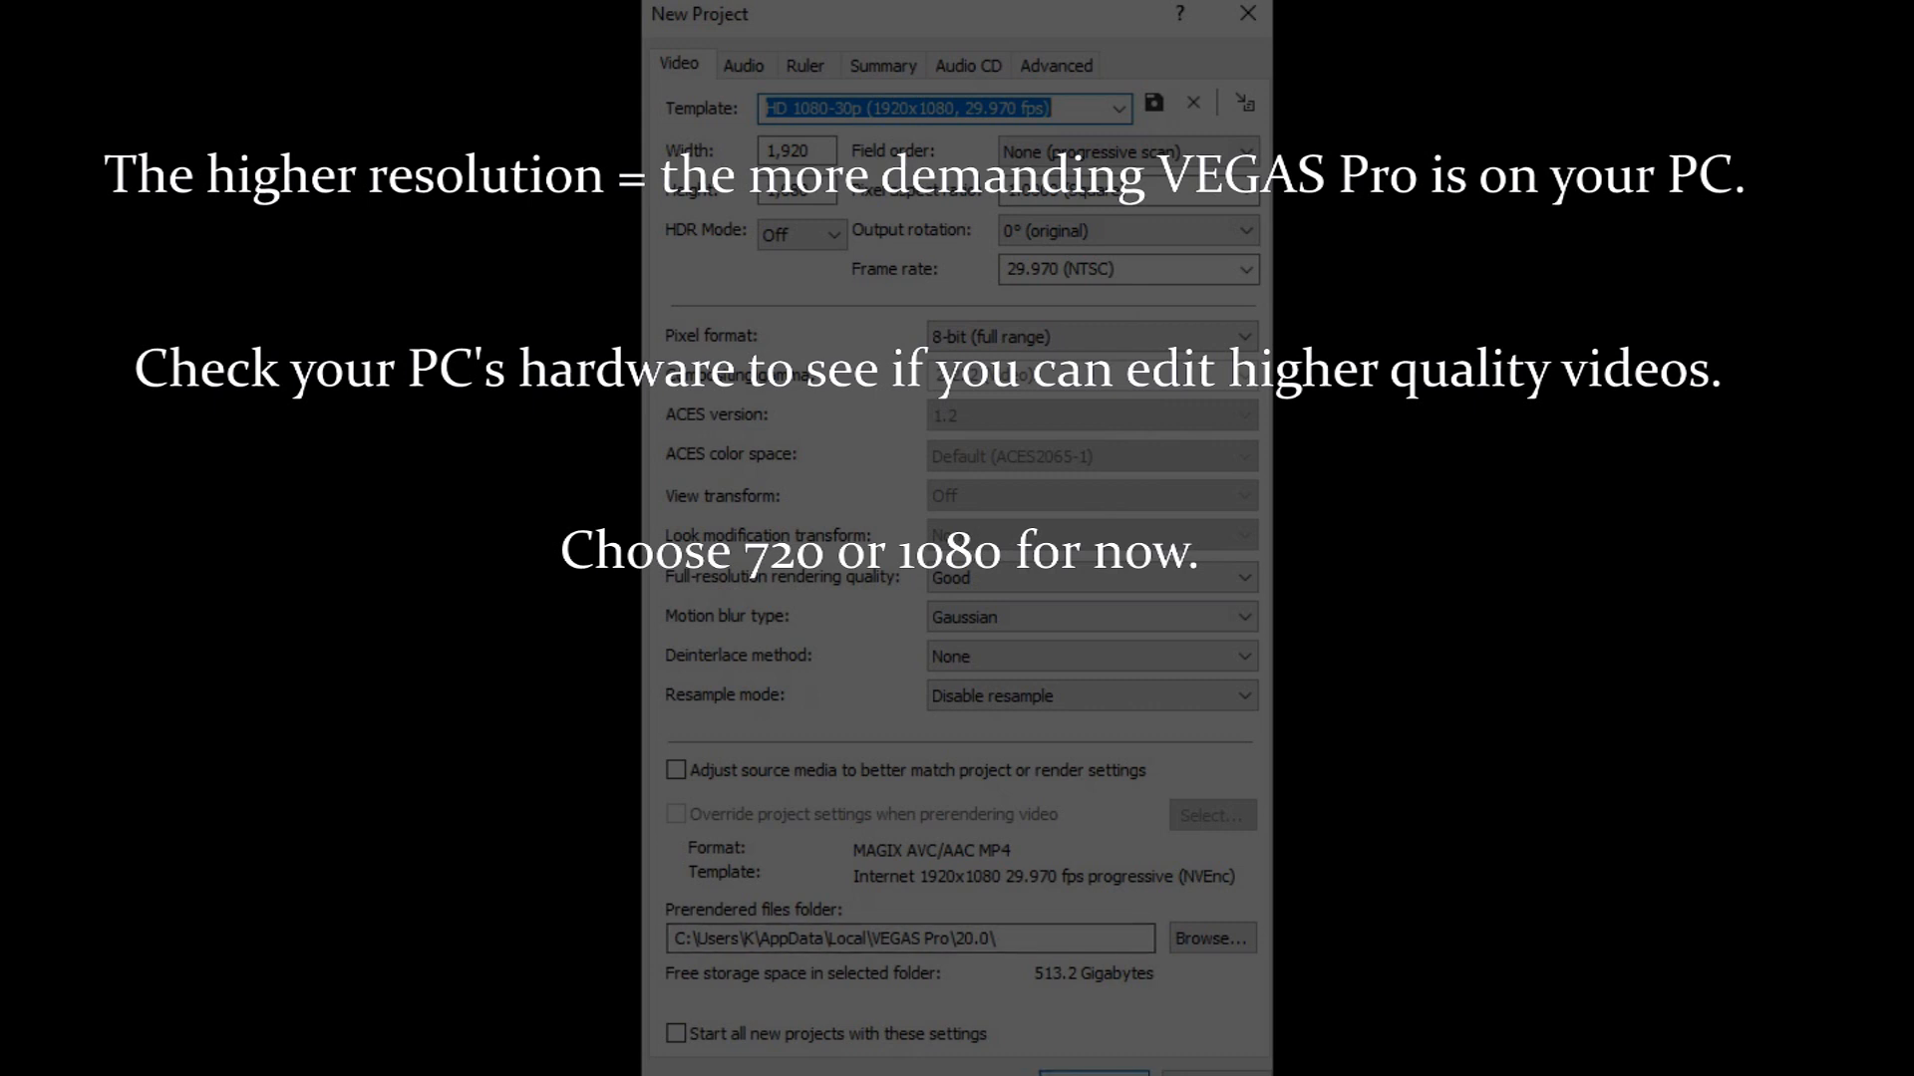
click(937, 109)
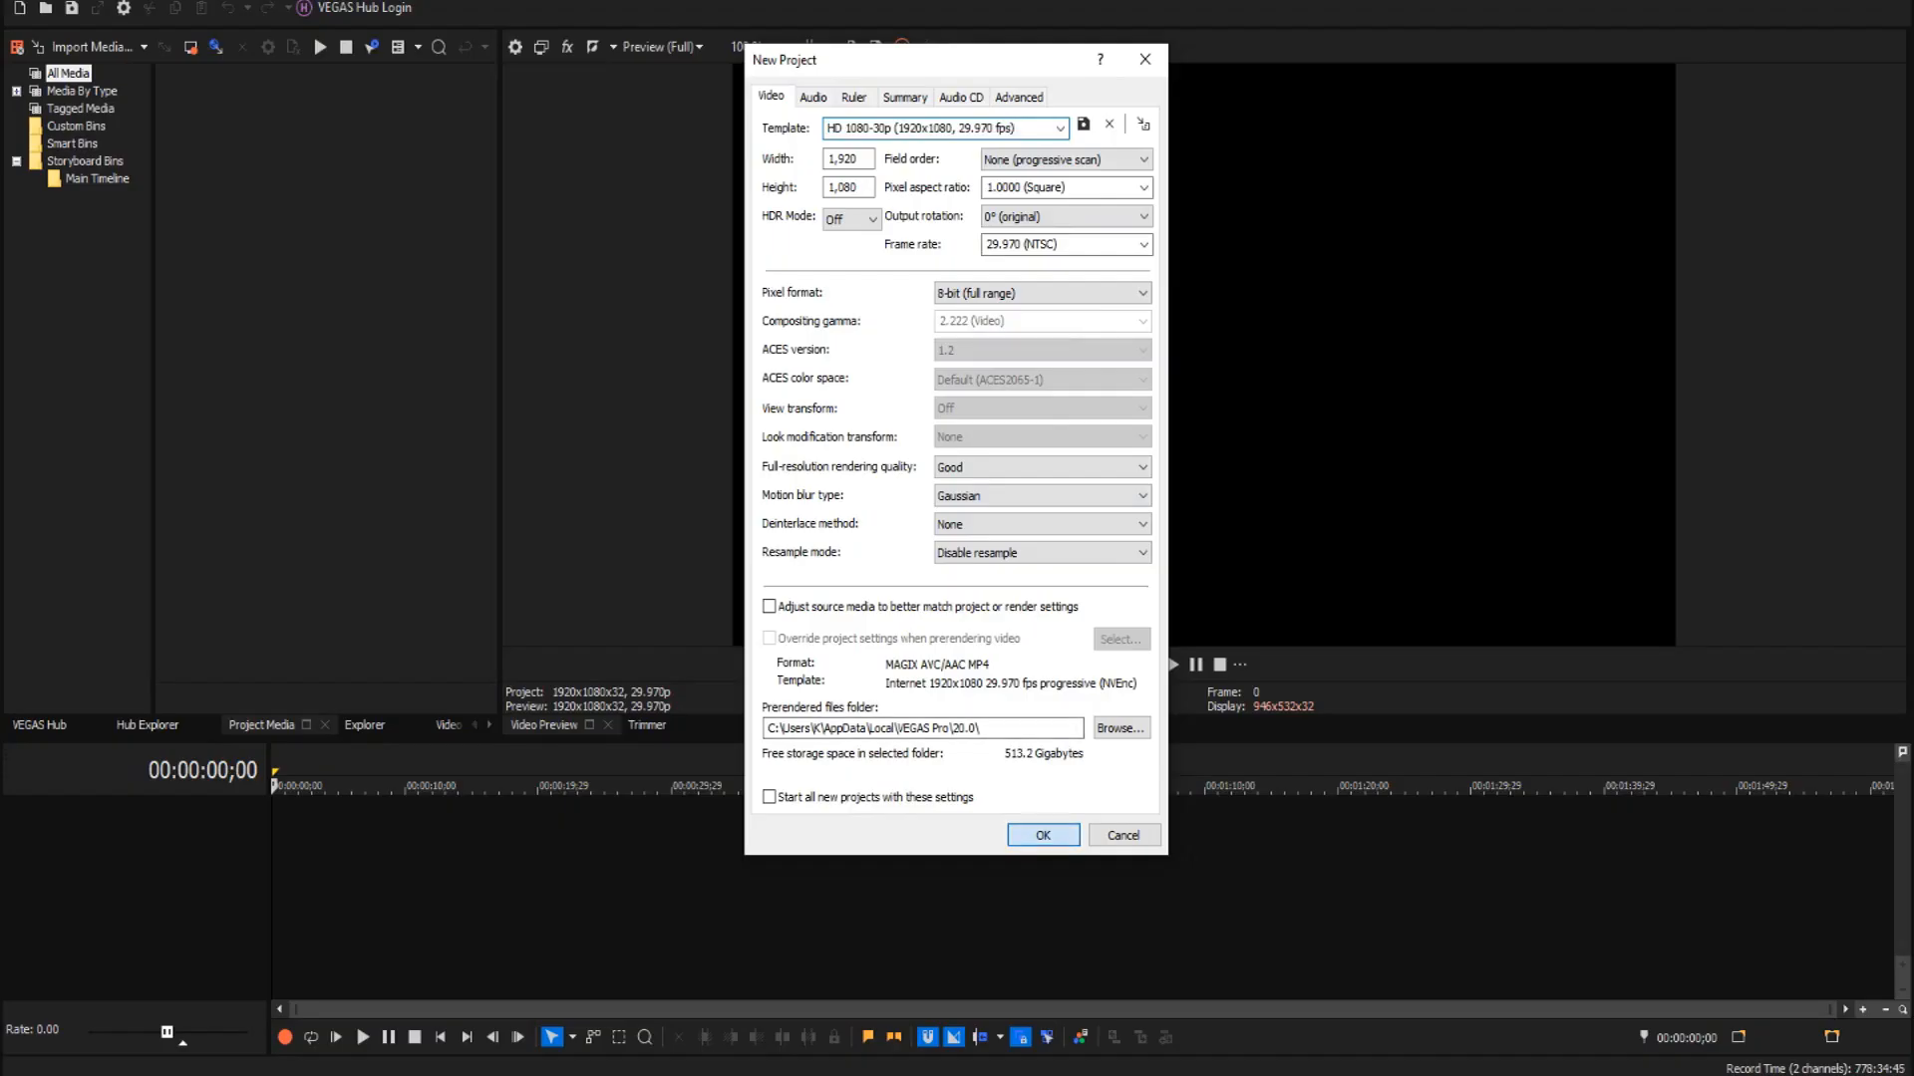
click(1043, 834)
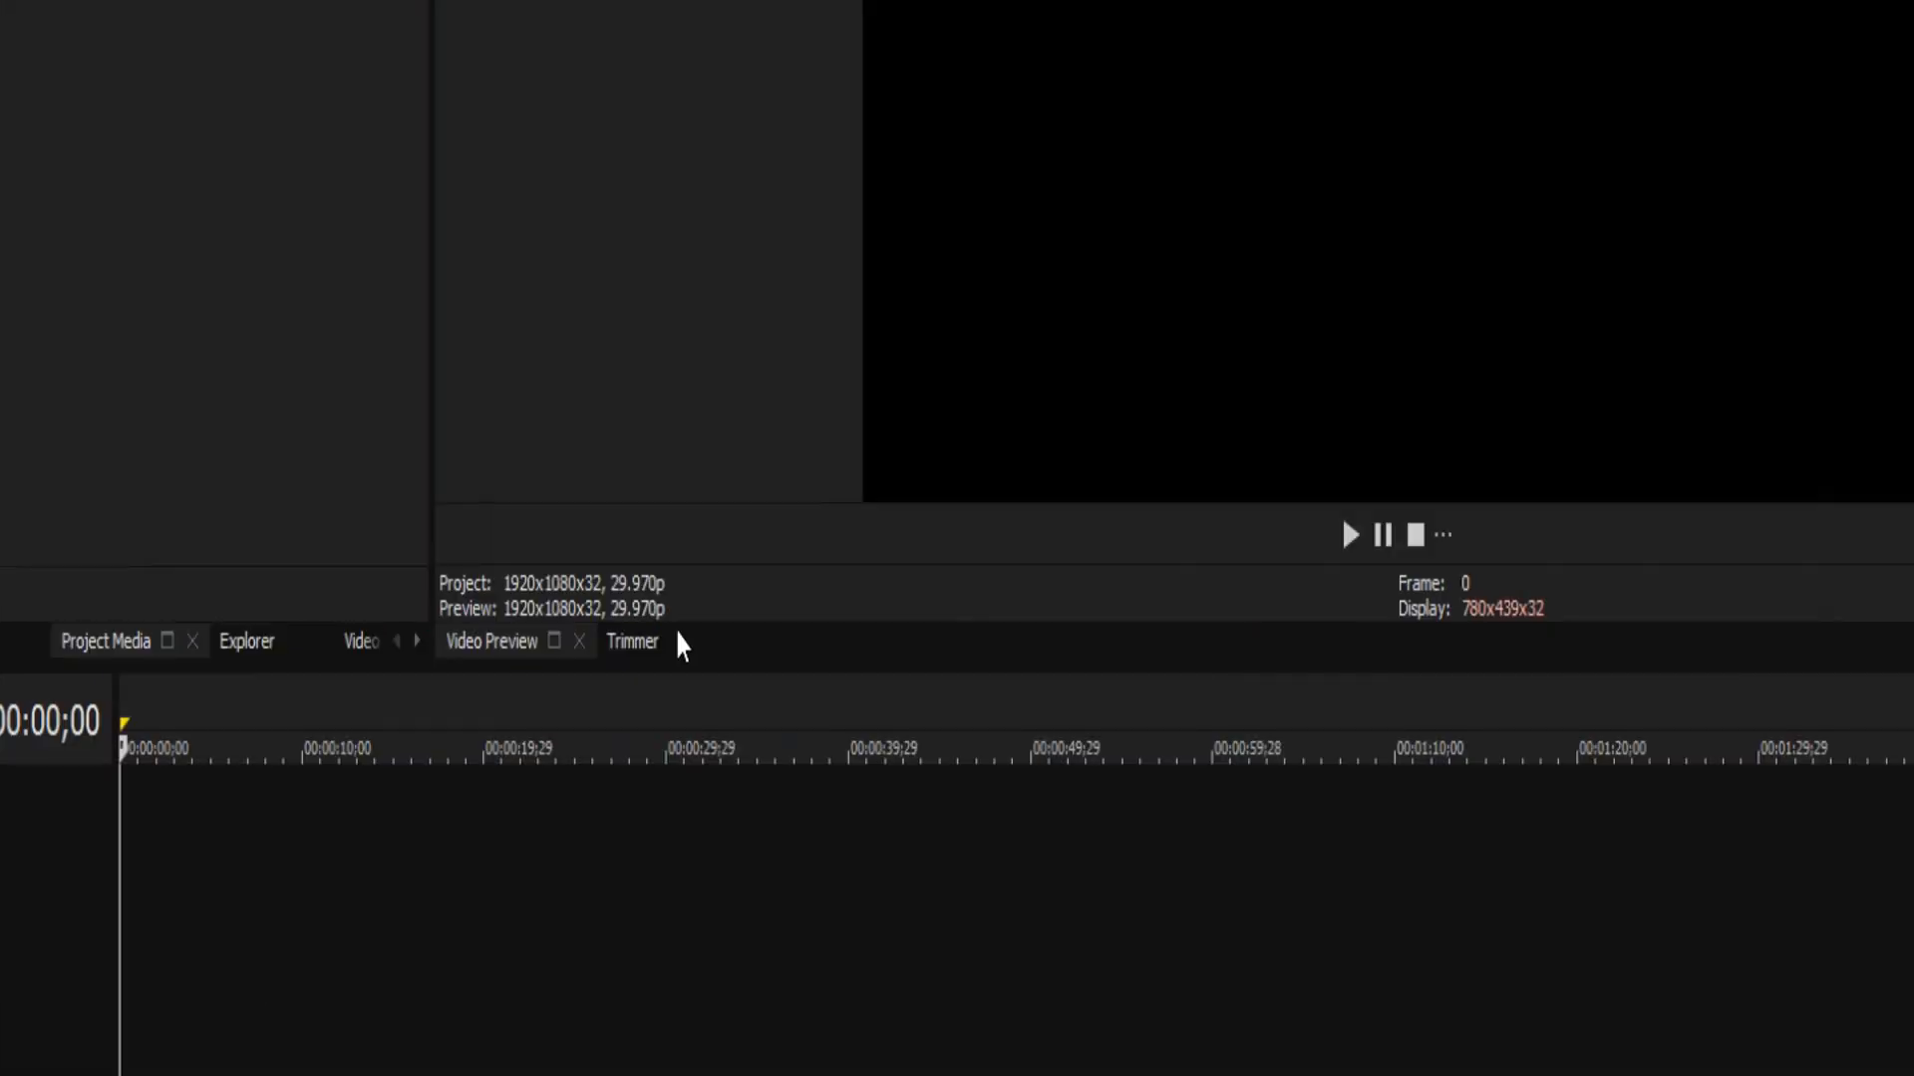
- Enlarge the timeline area and look through the video preview's quality options from Draft to Best
drag(837, 670, 875, 583)
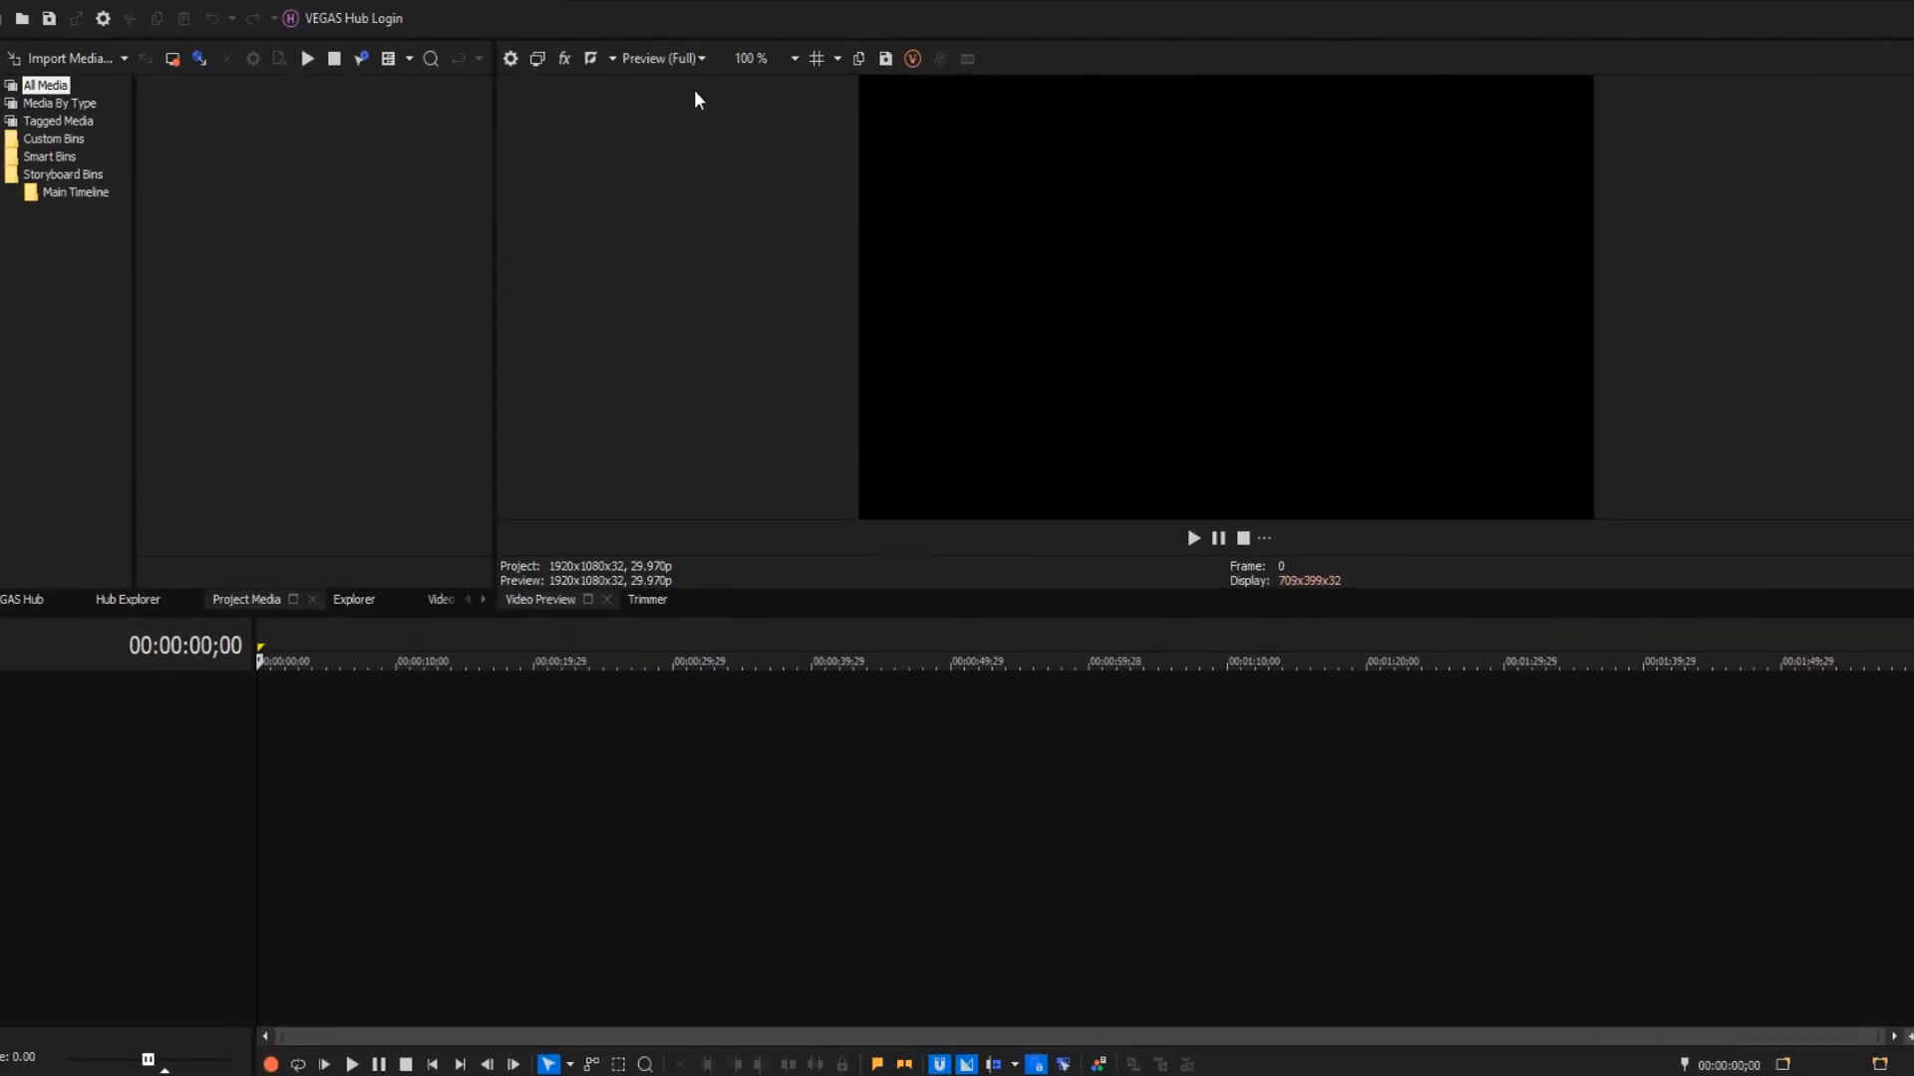
click(676, 60)
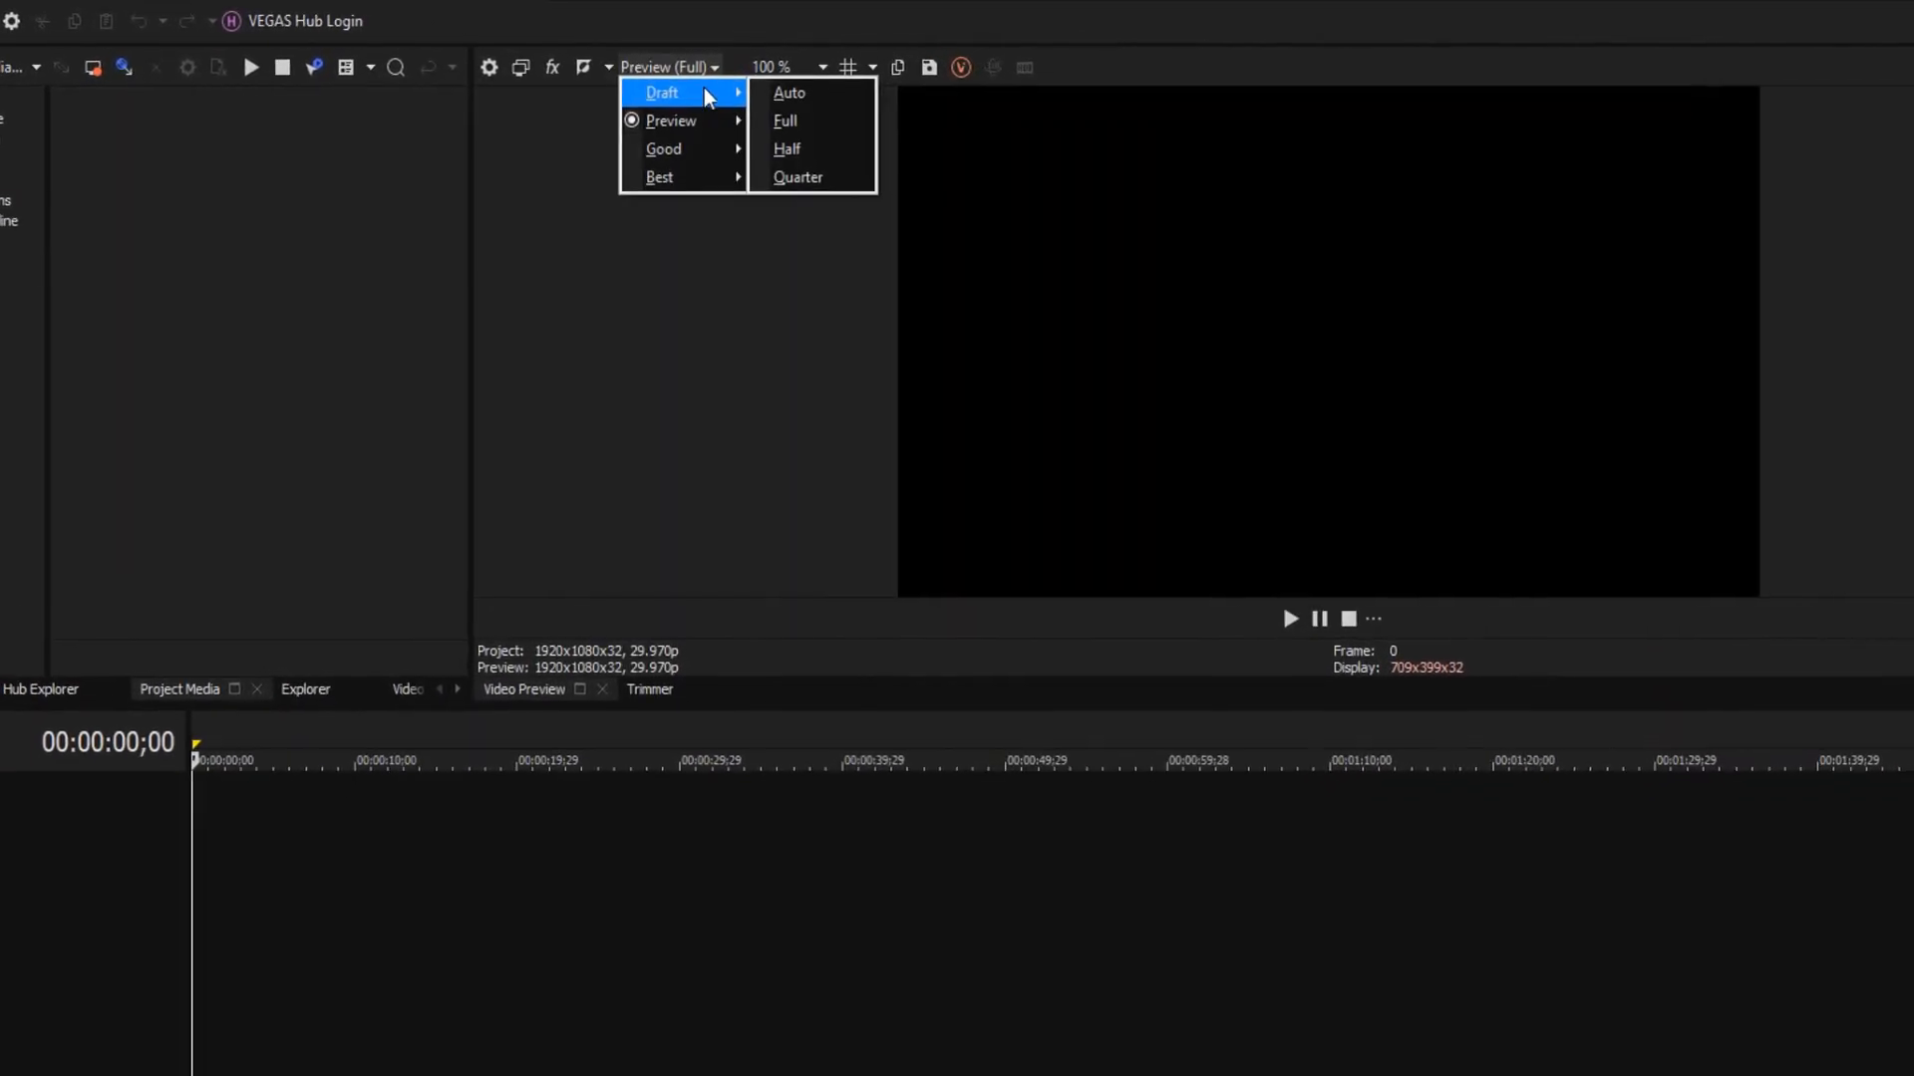
mouse_move(691, 142)
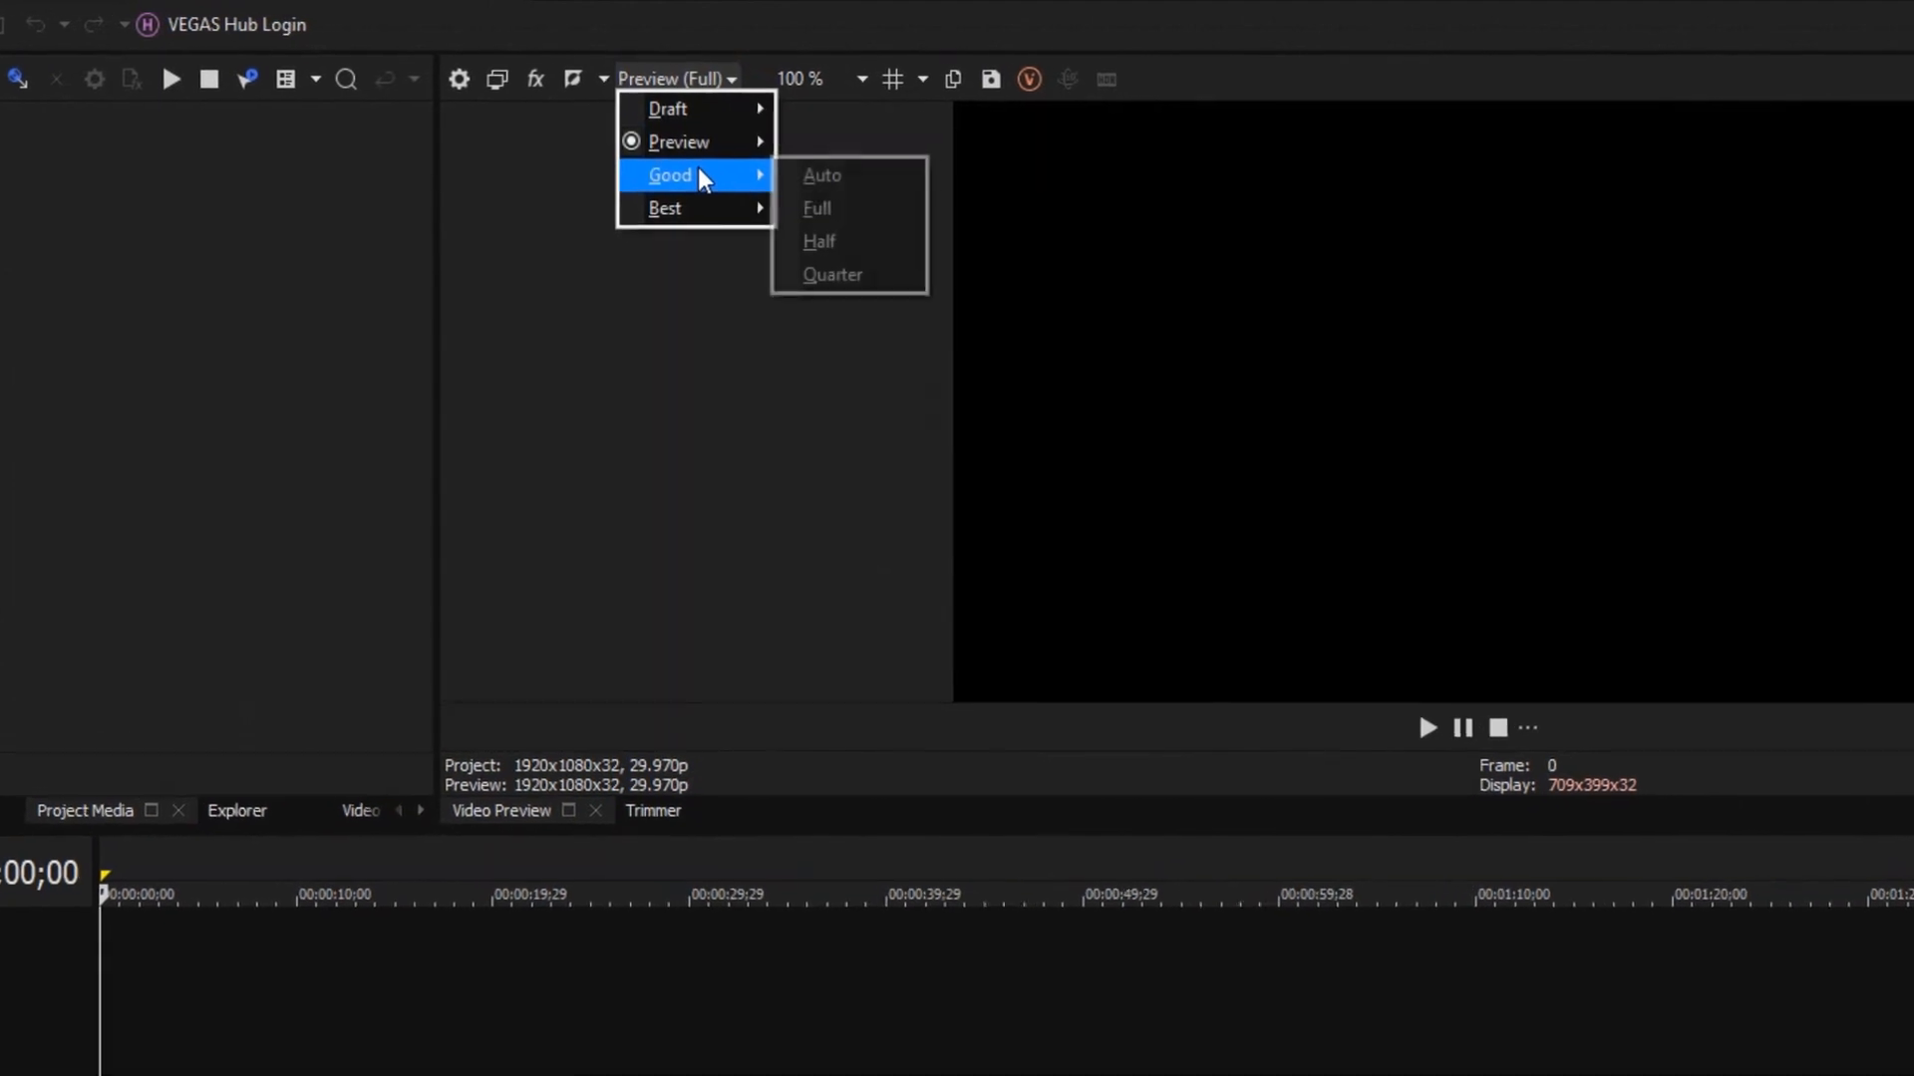
mouse_move(700, 197)
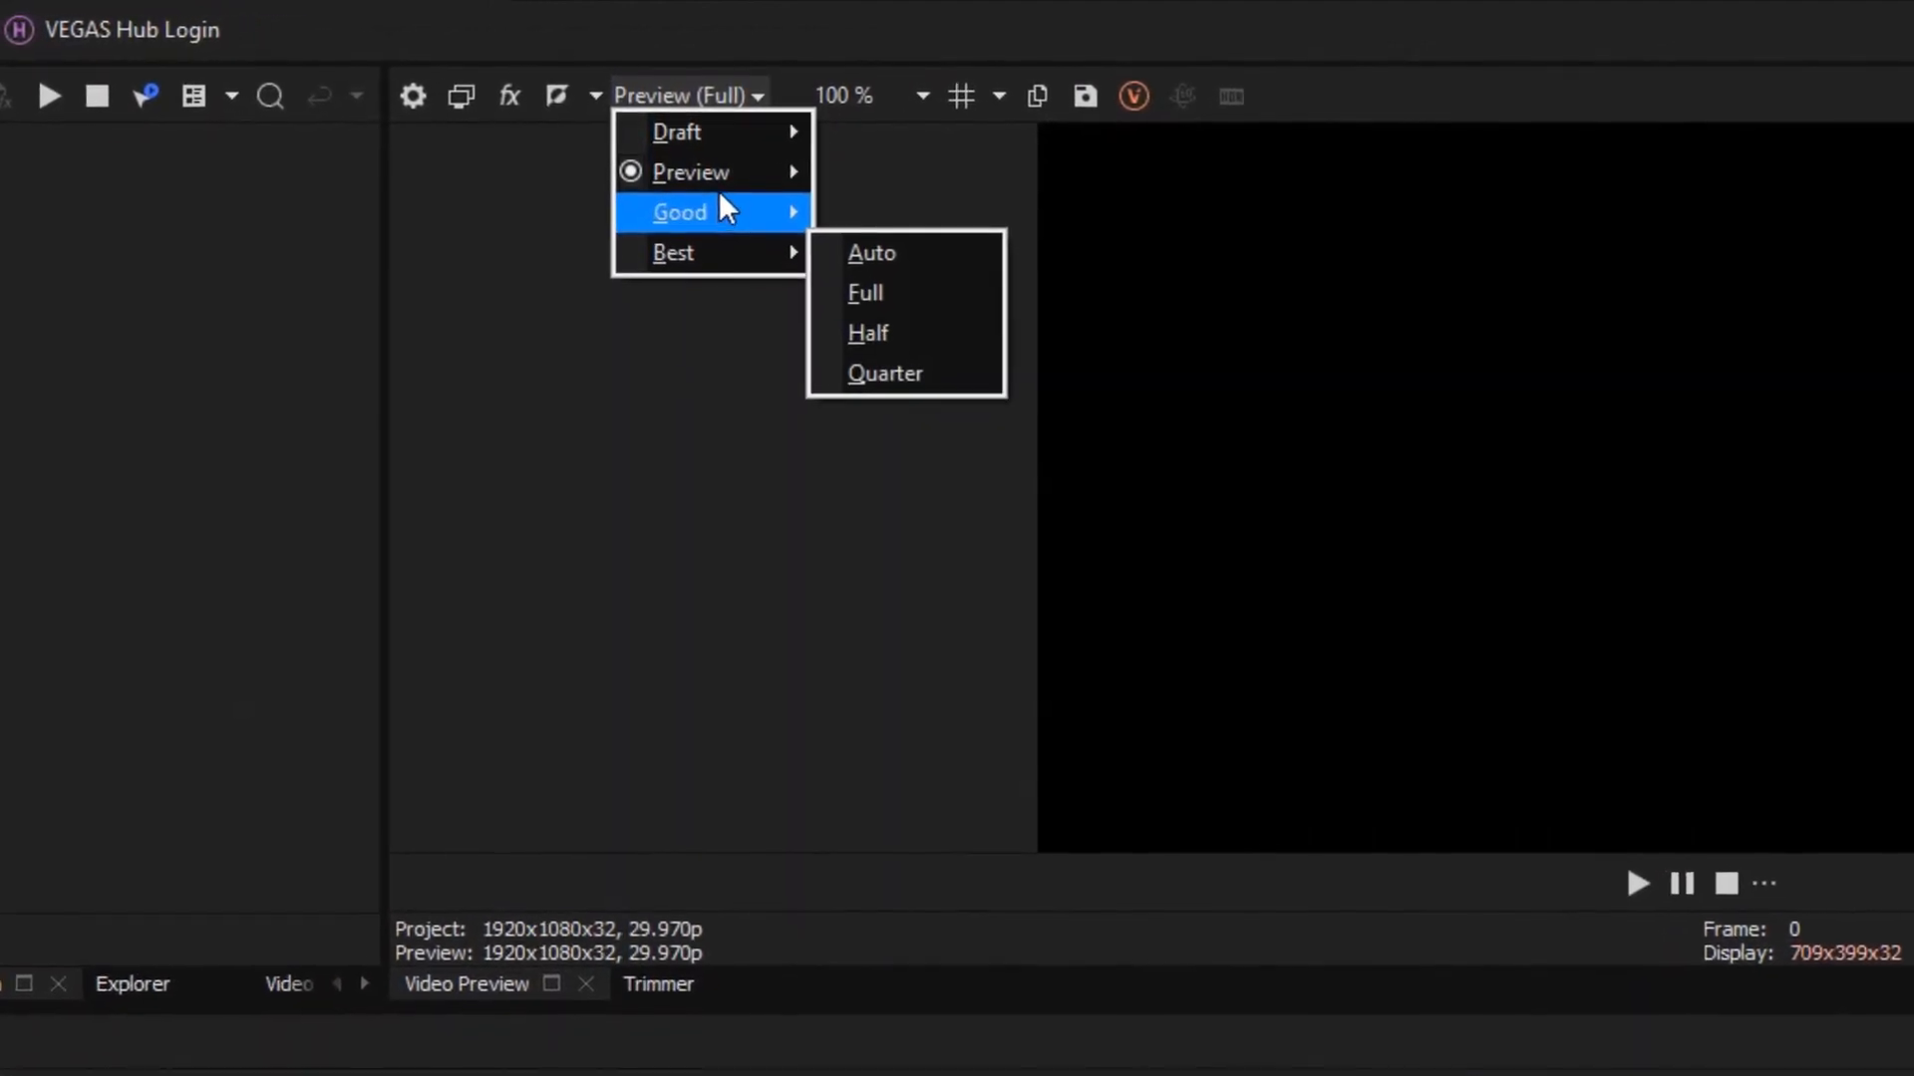
mouse_move(734, 163)
click(939, 254)
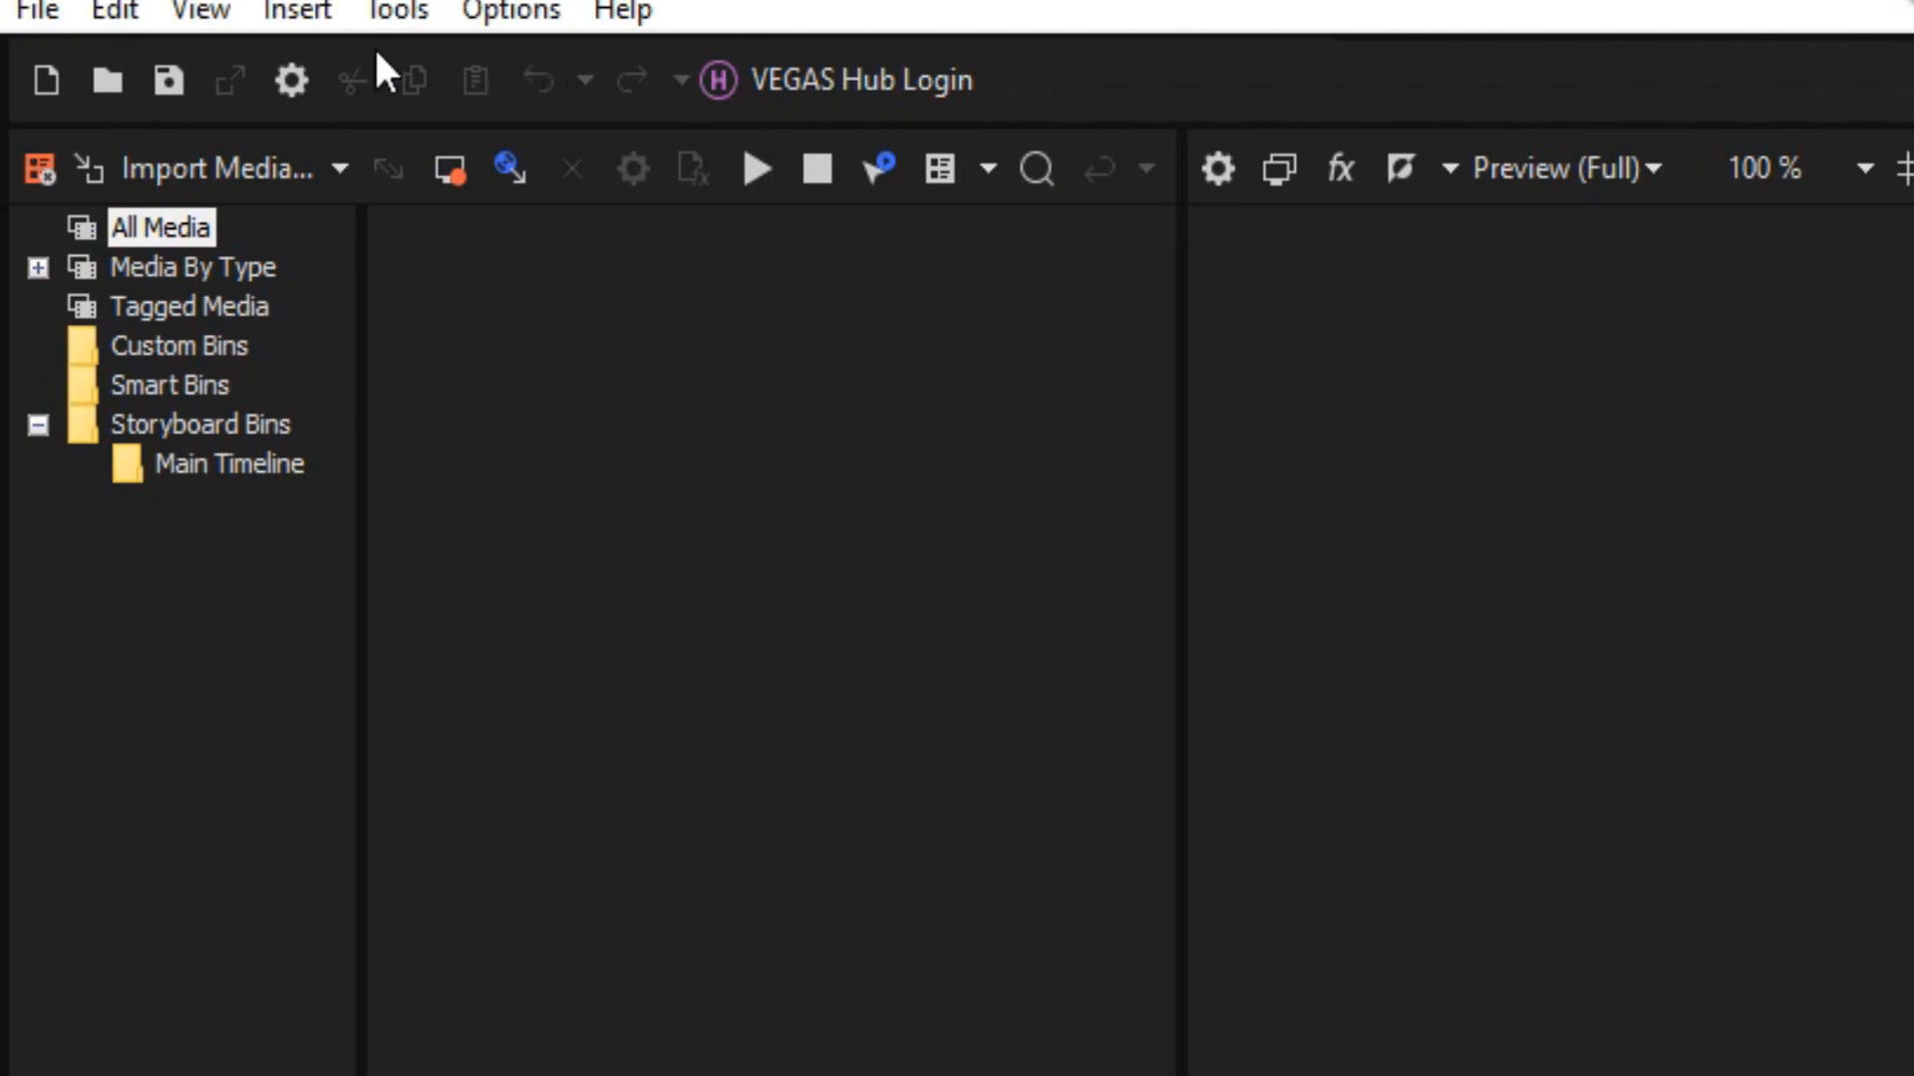
click(38, 9)
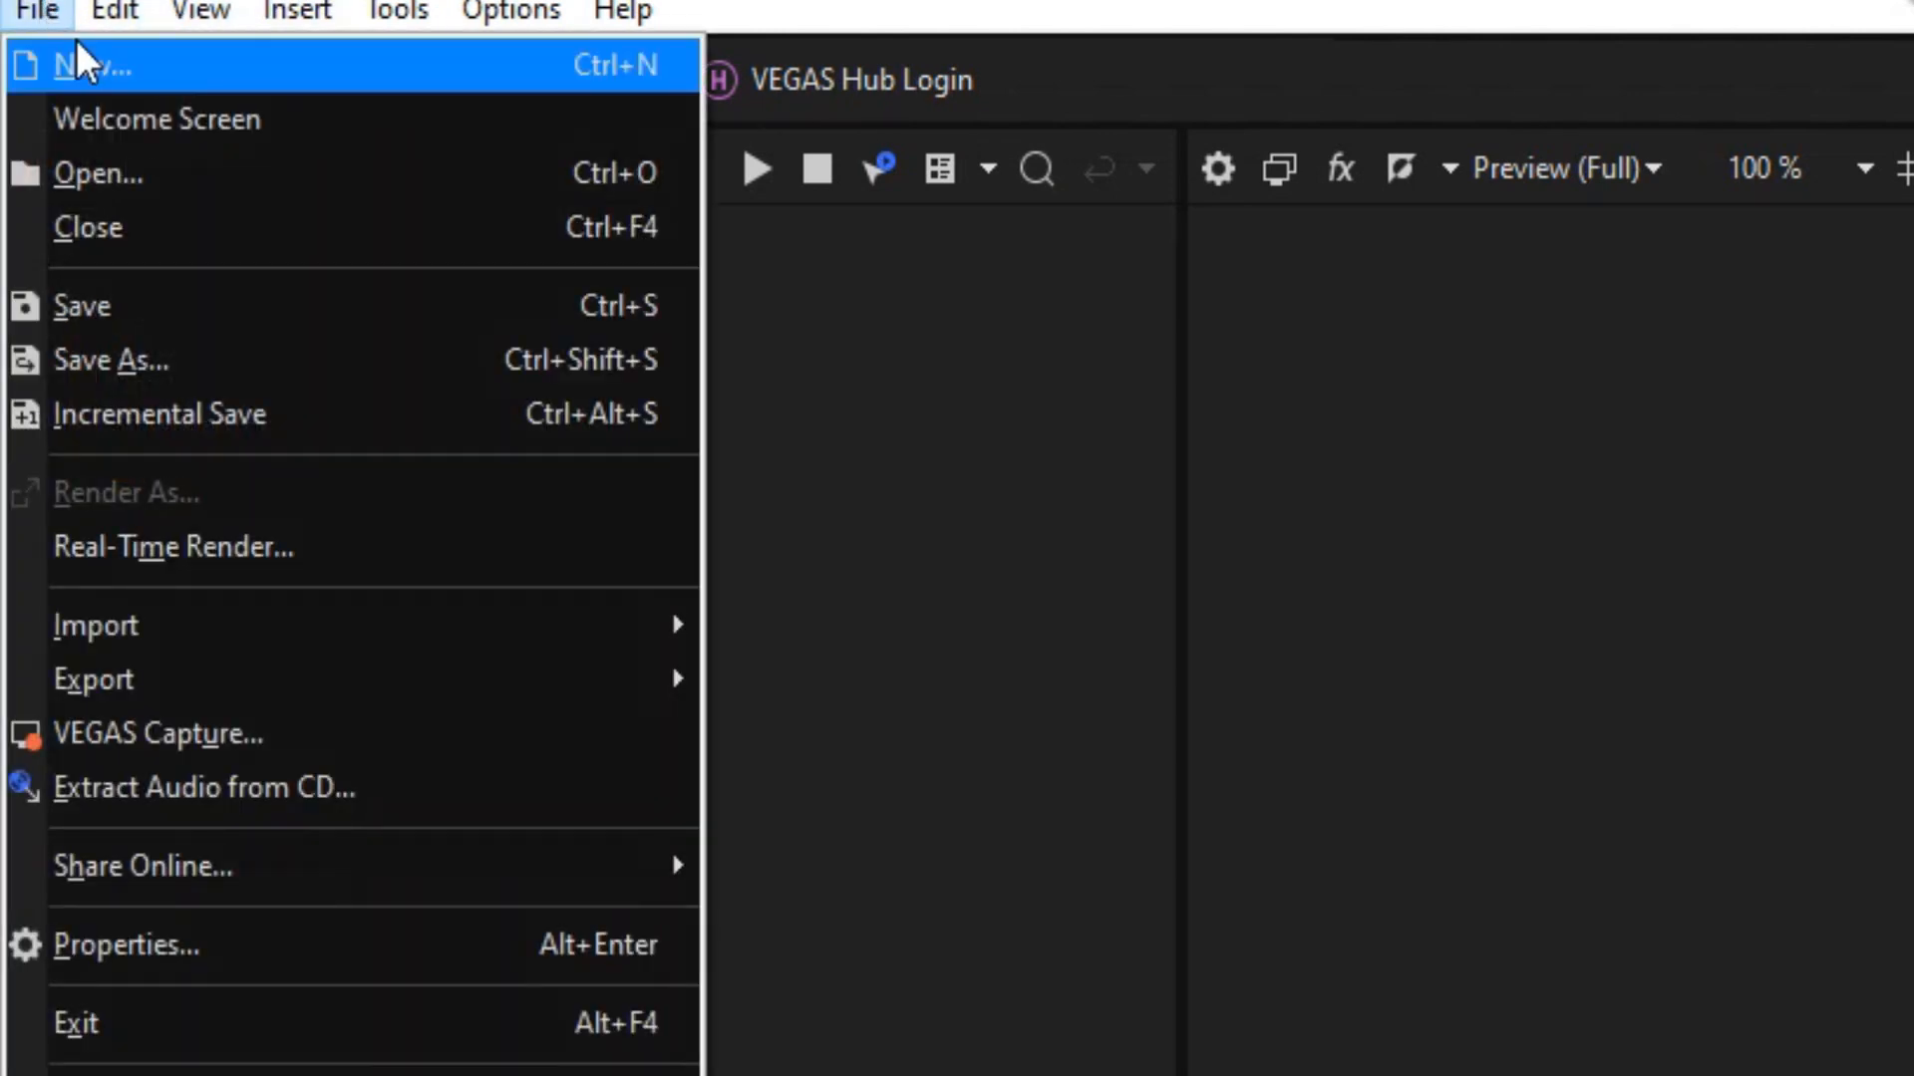
mouse_move(282, 615)
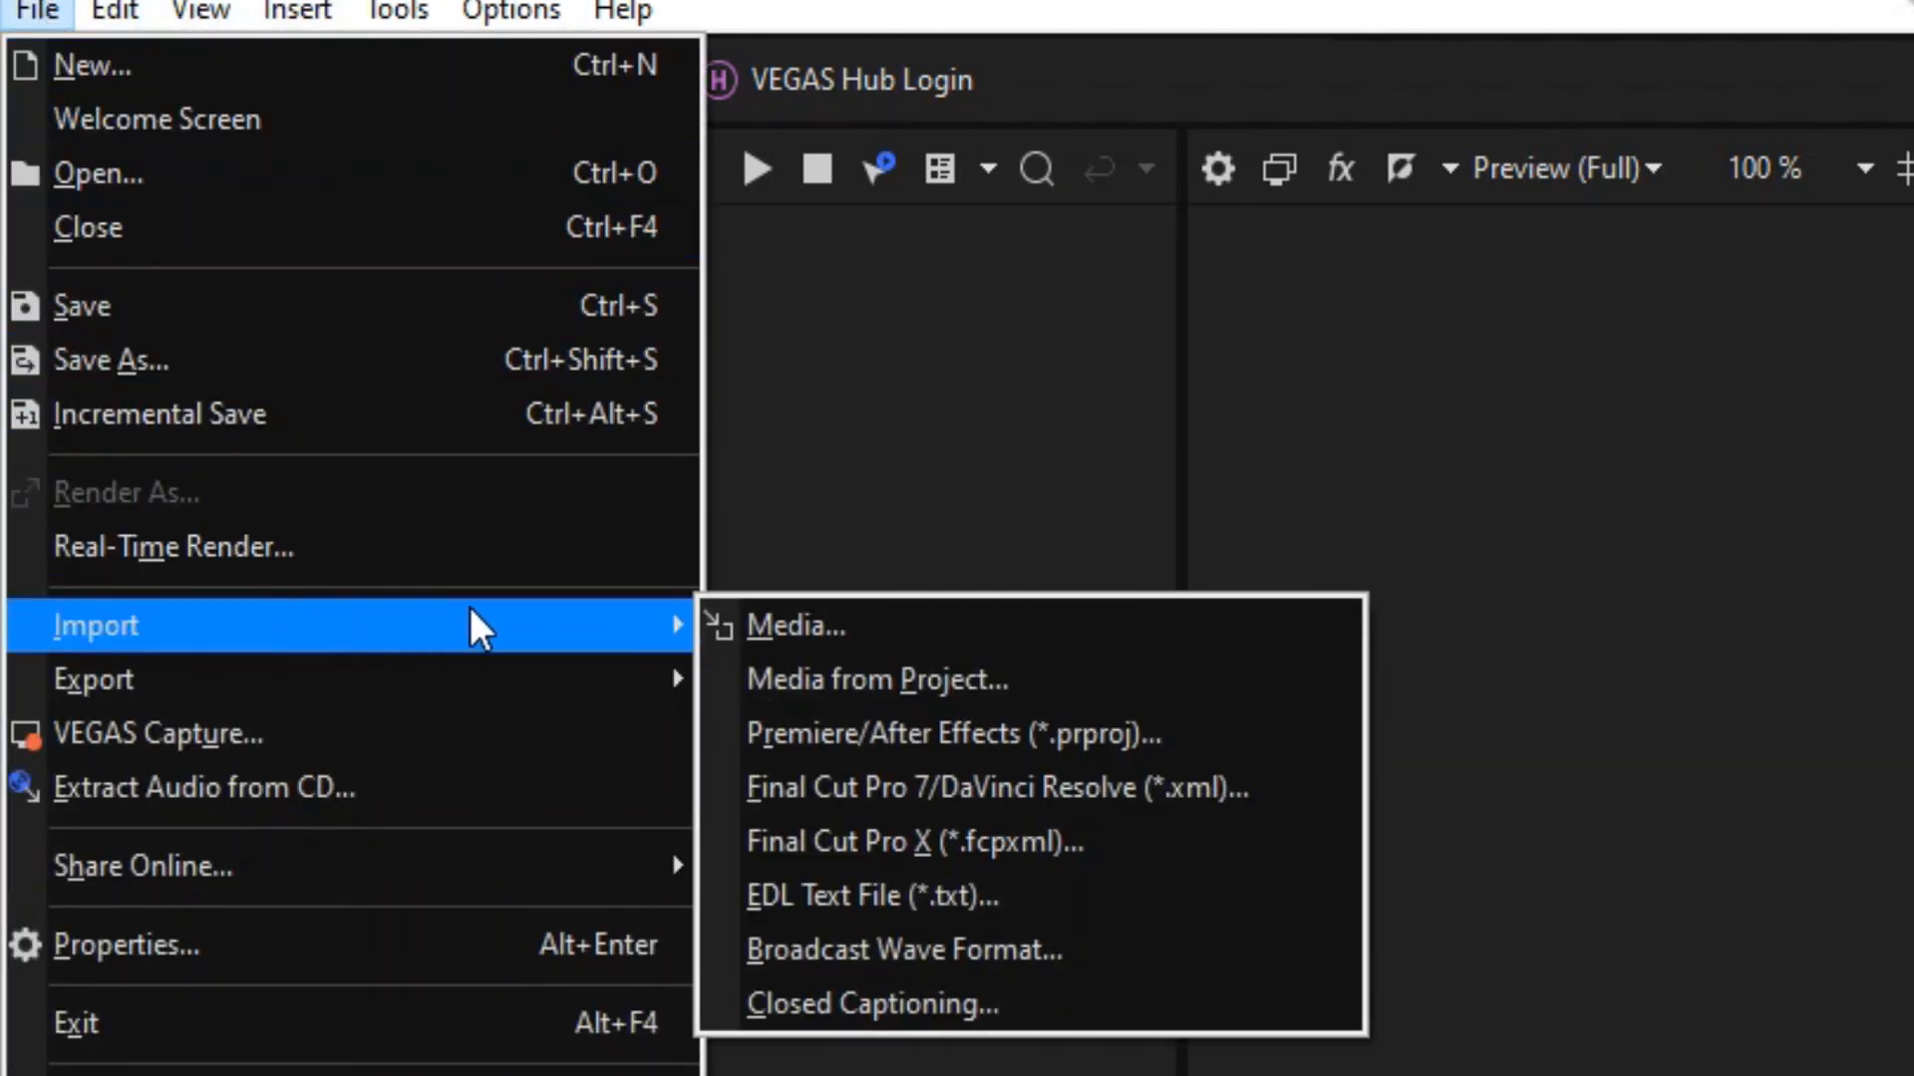
click(907, 623)
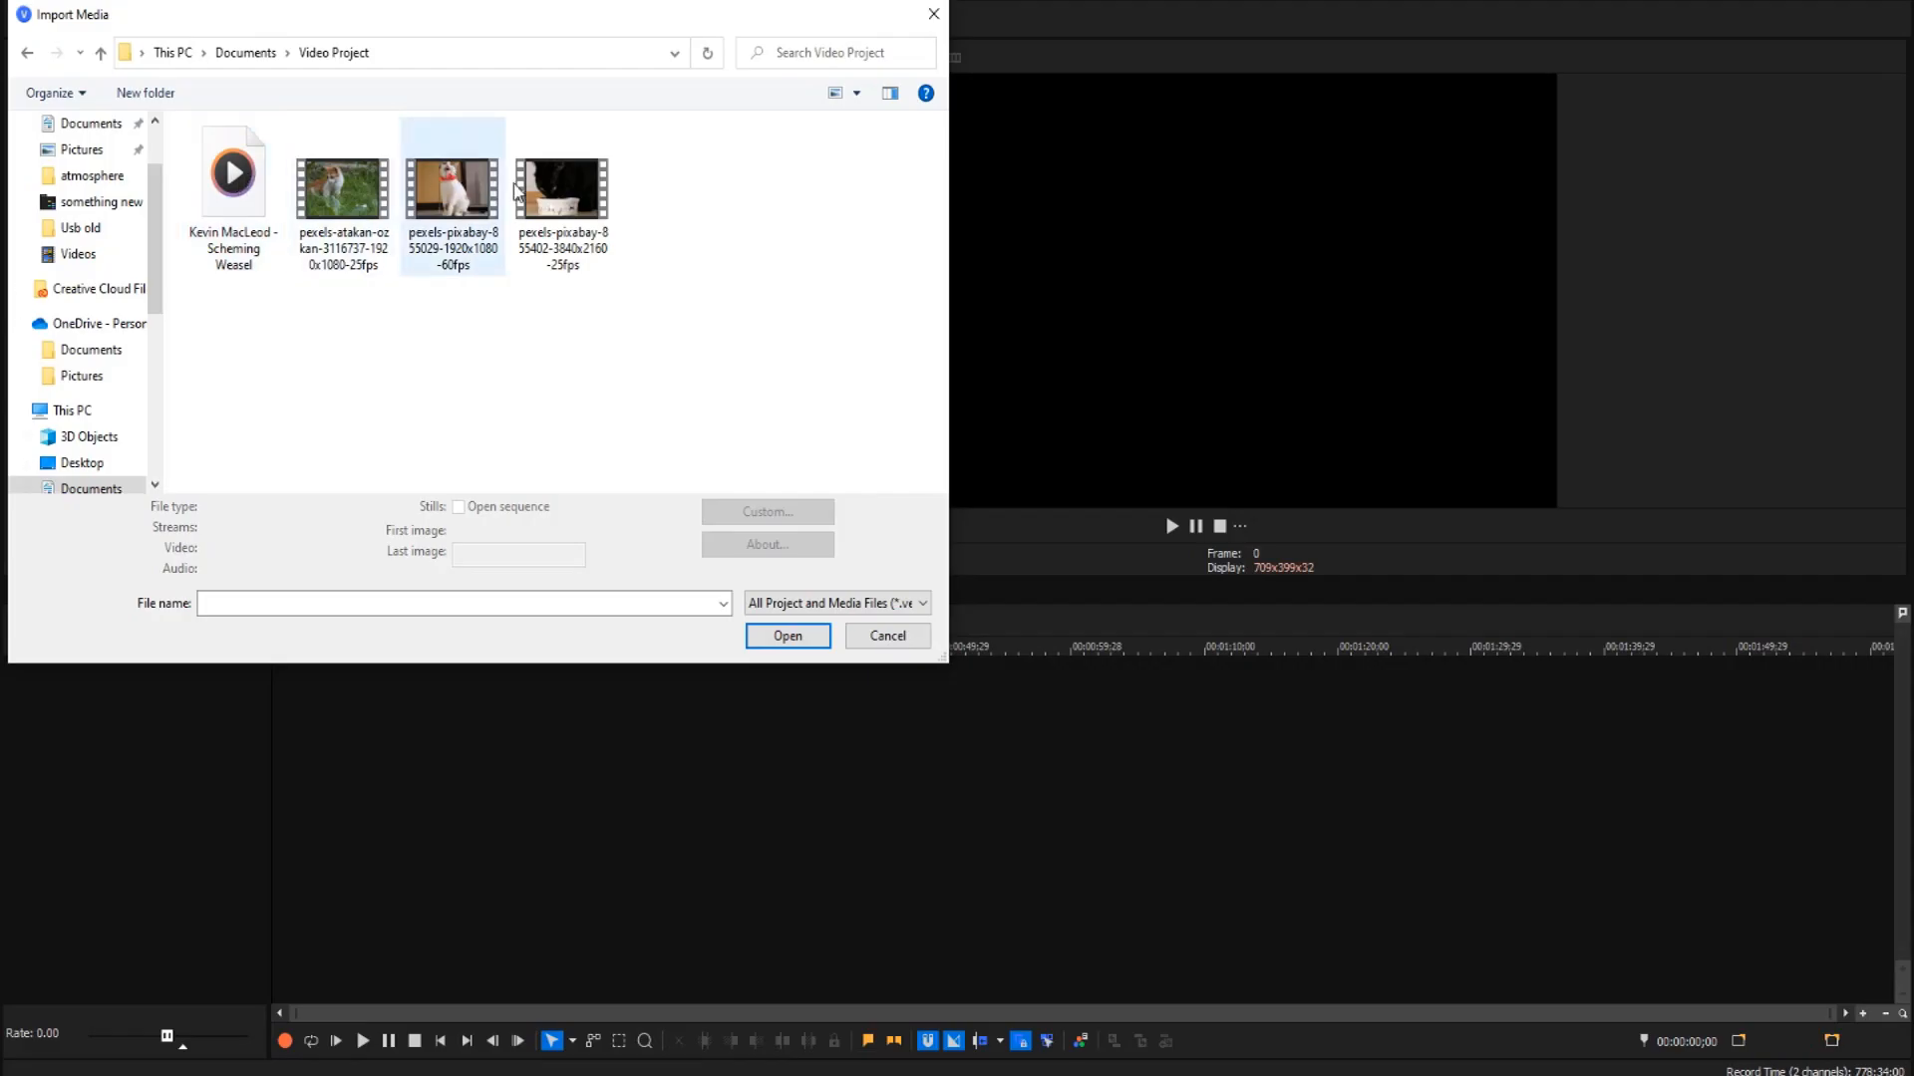
click(570, 200)
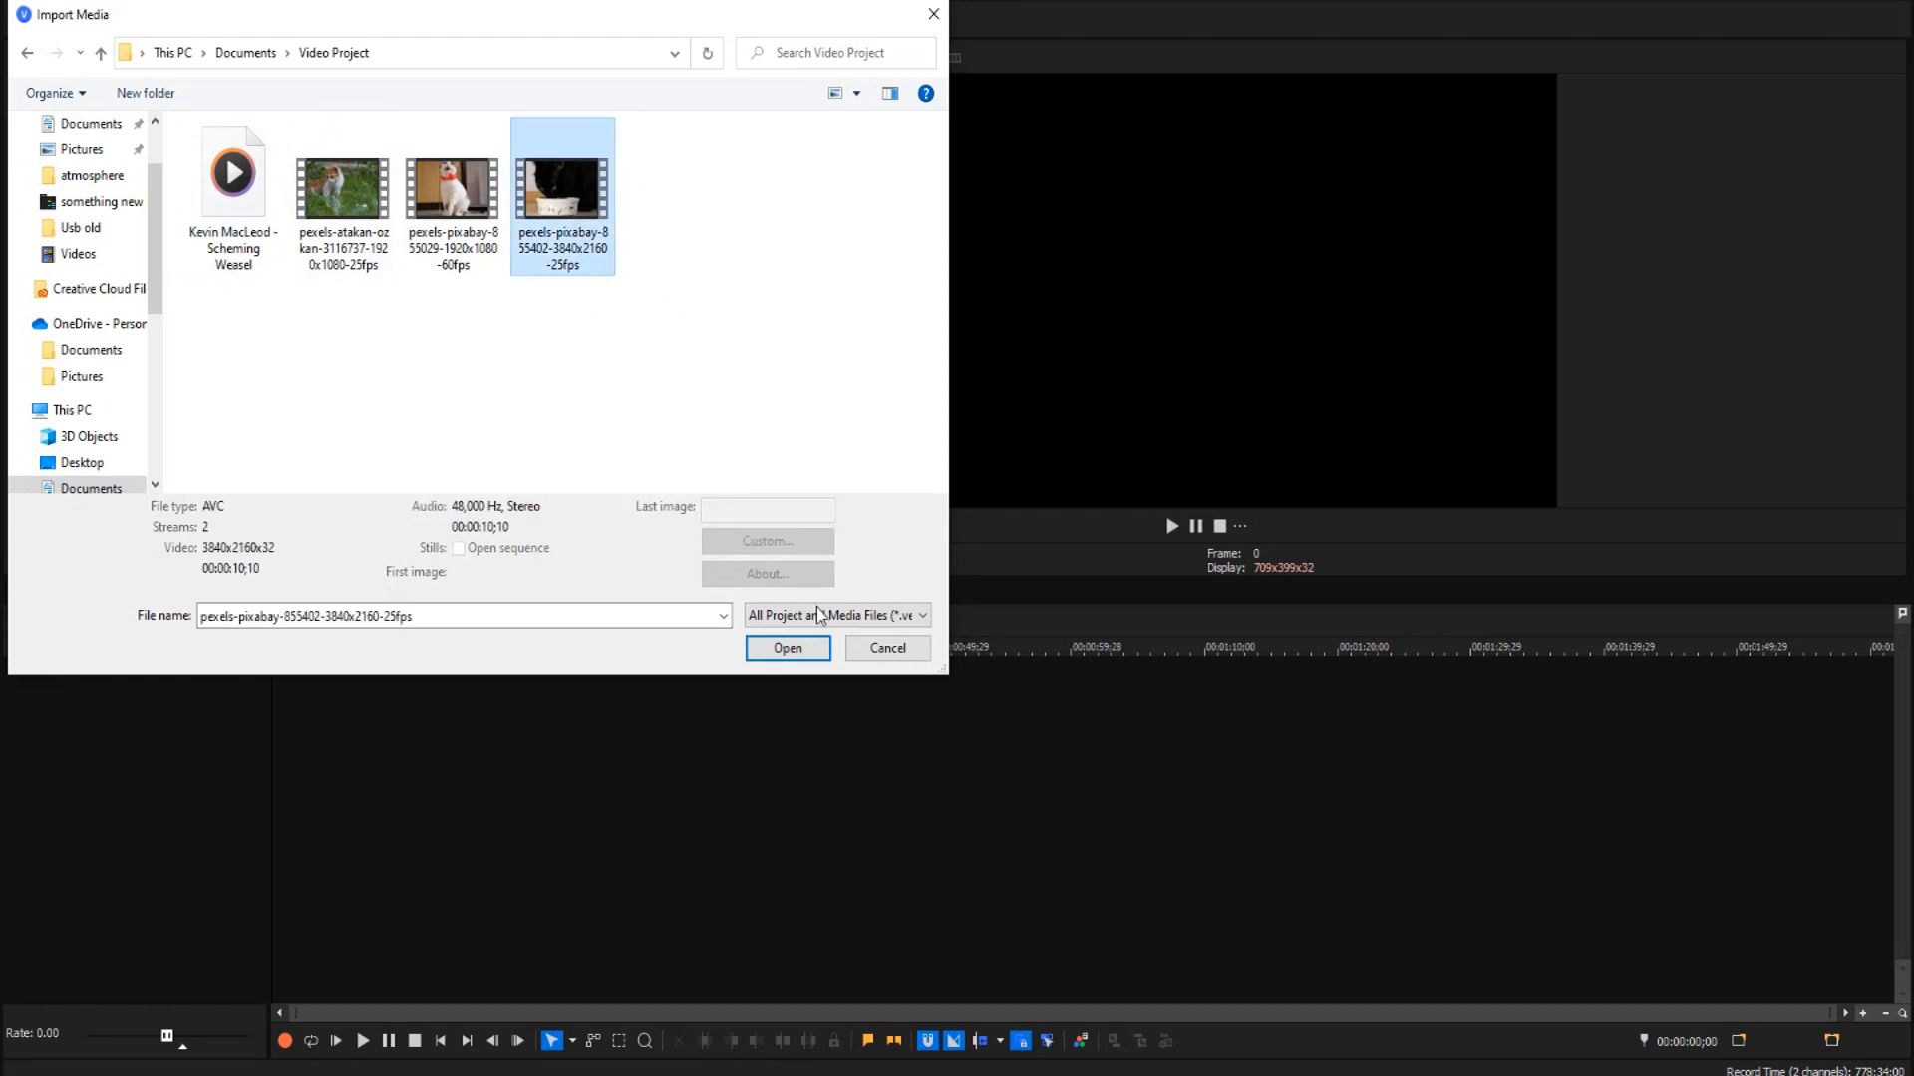
click(788, 649)
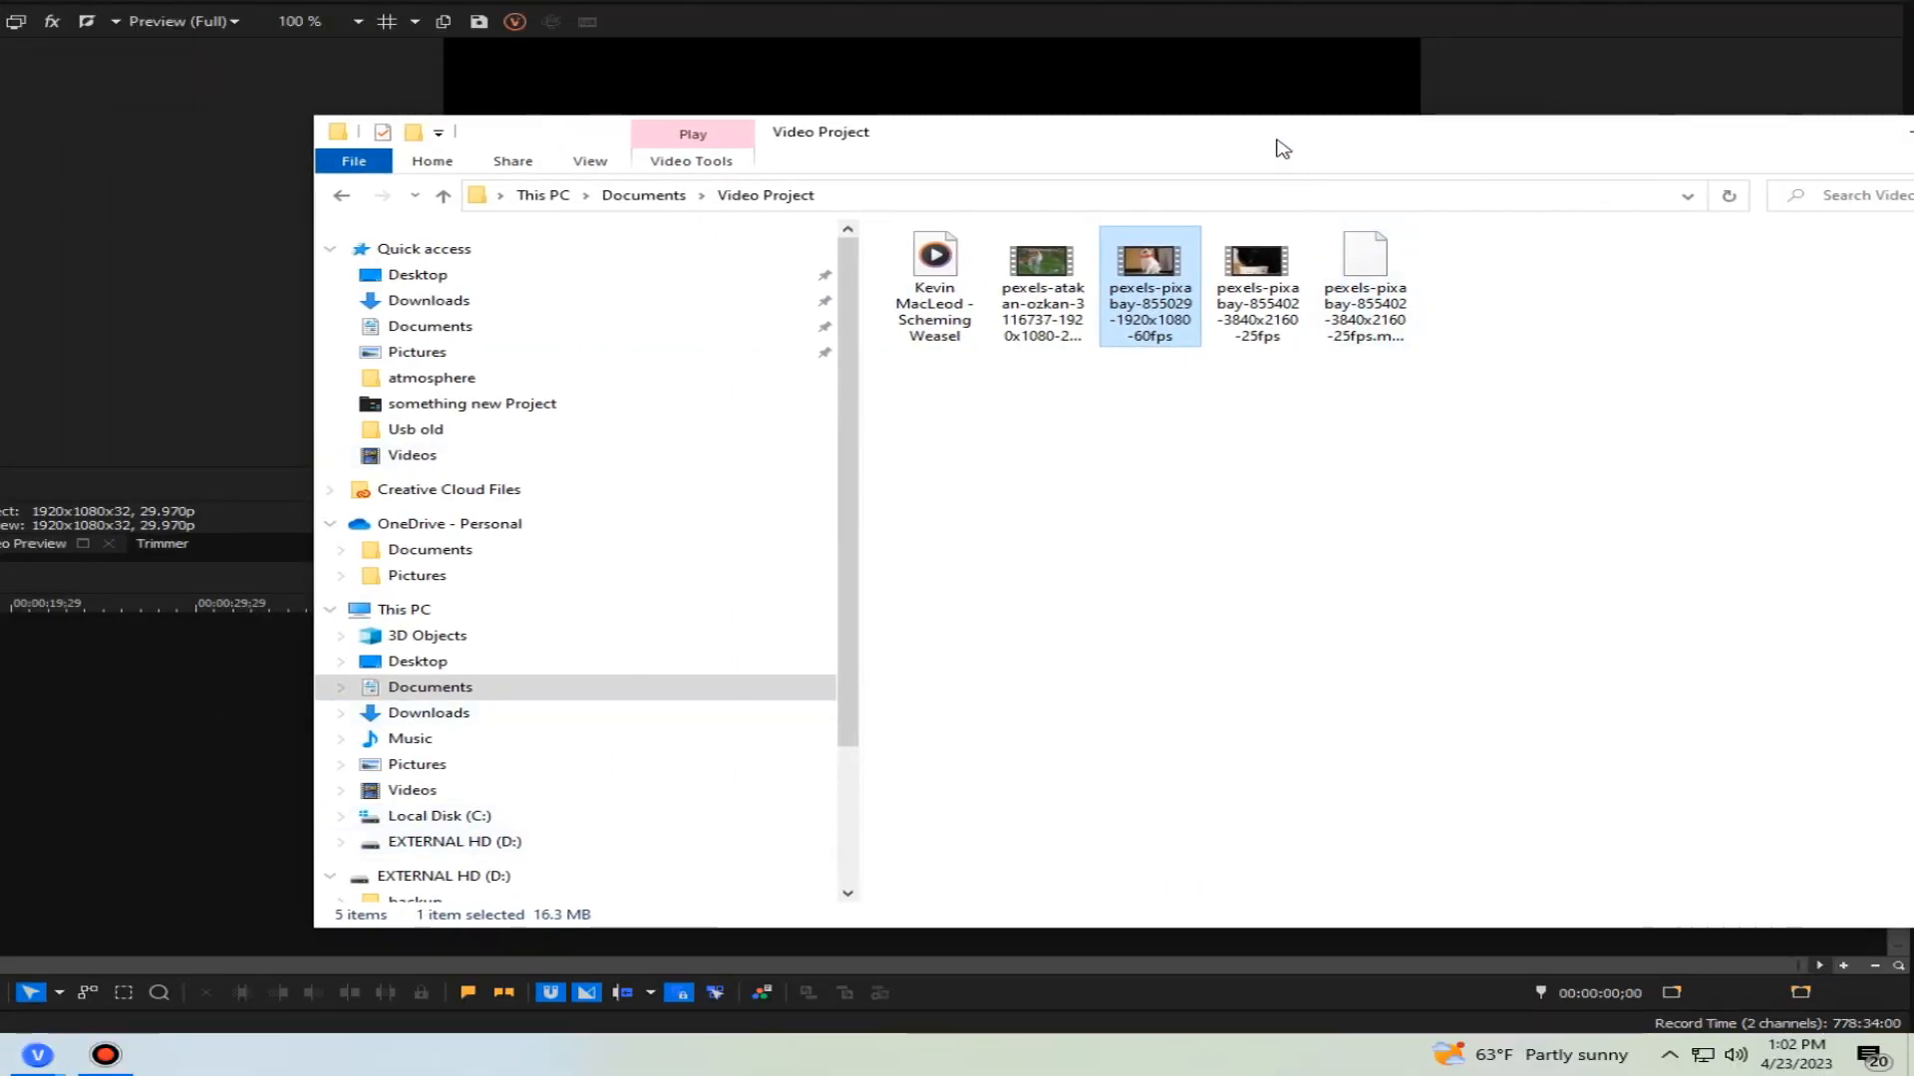
drag(1277, 140, 748, 137)
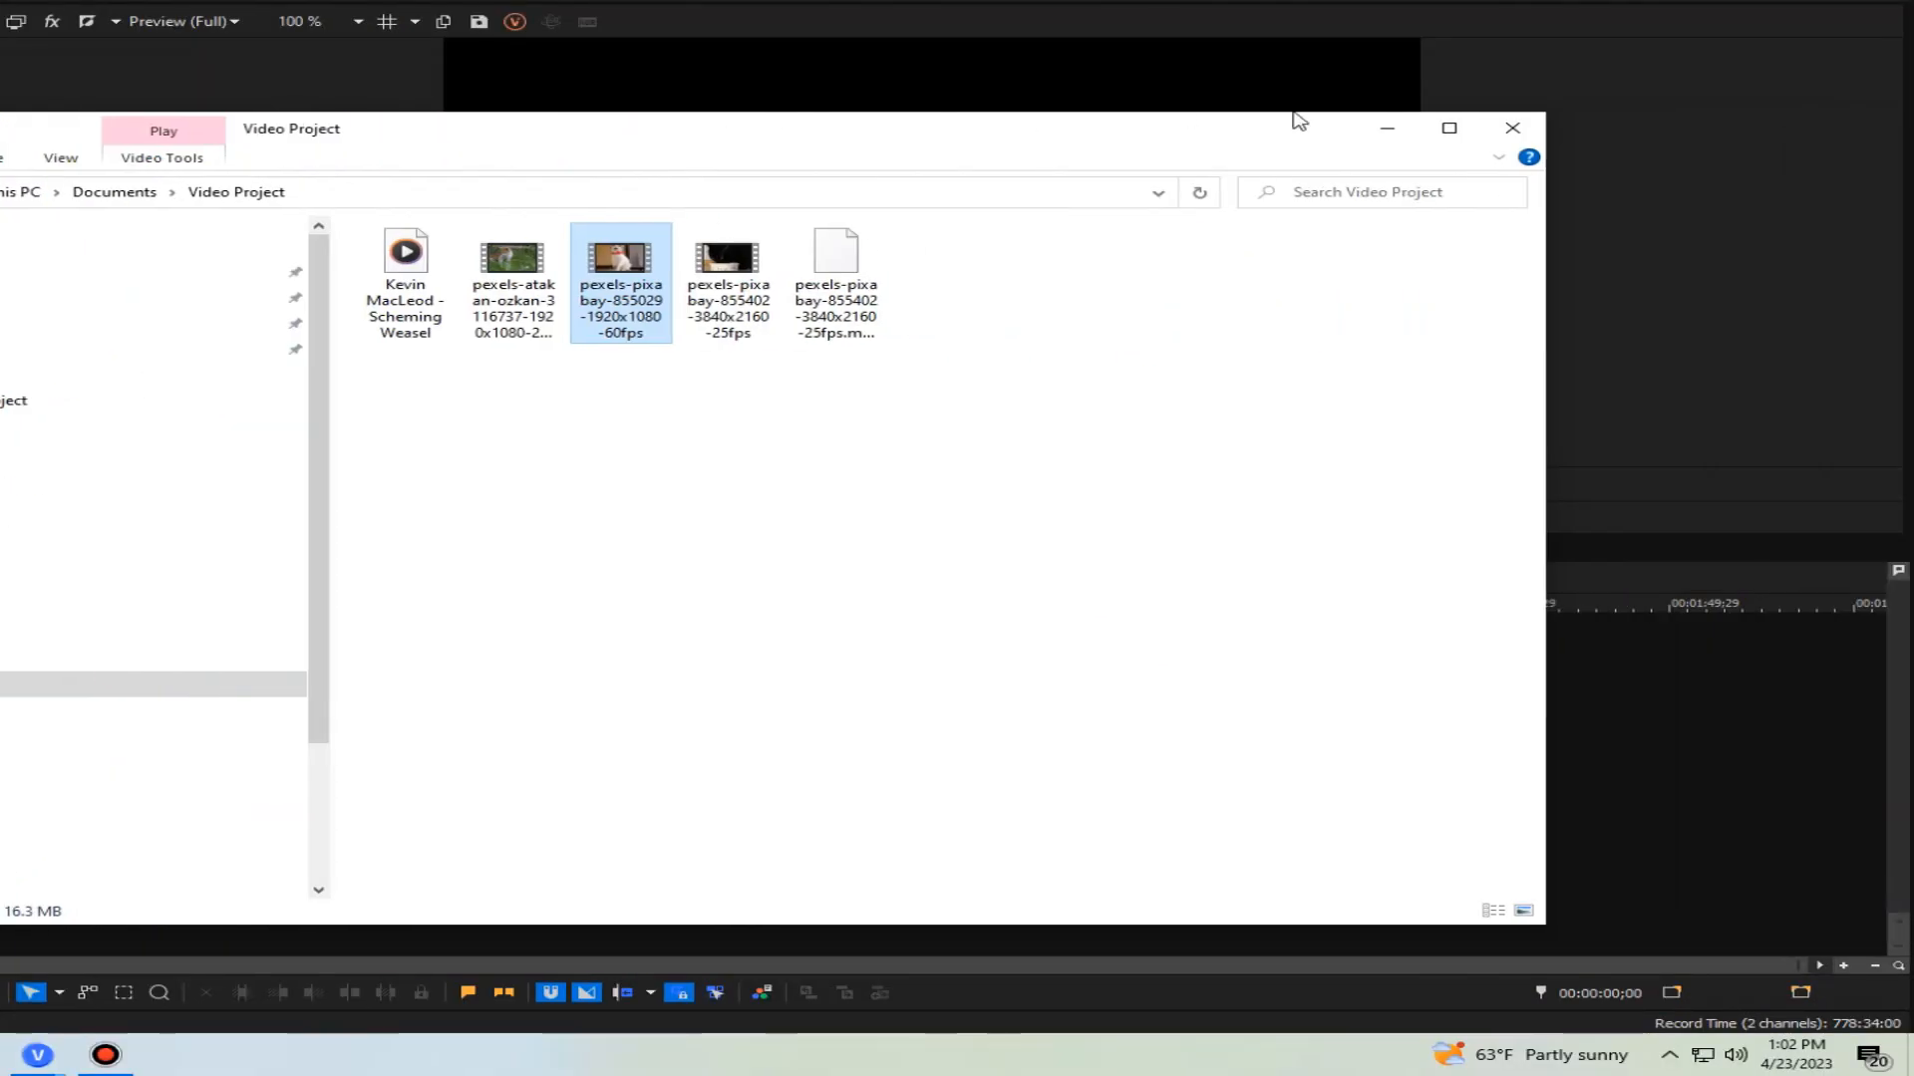
click(1446, 131)
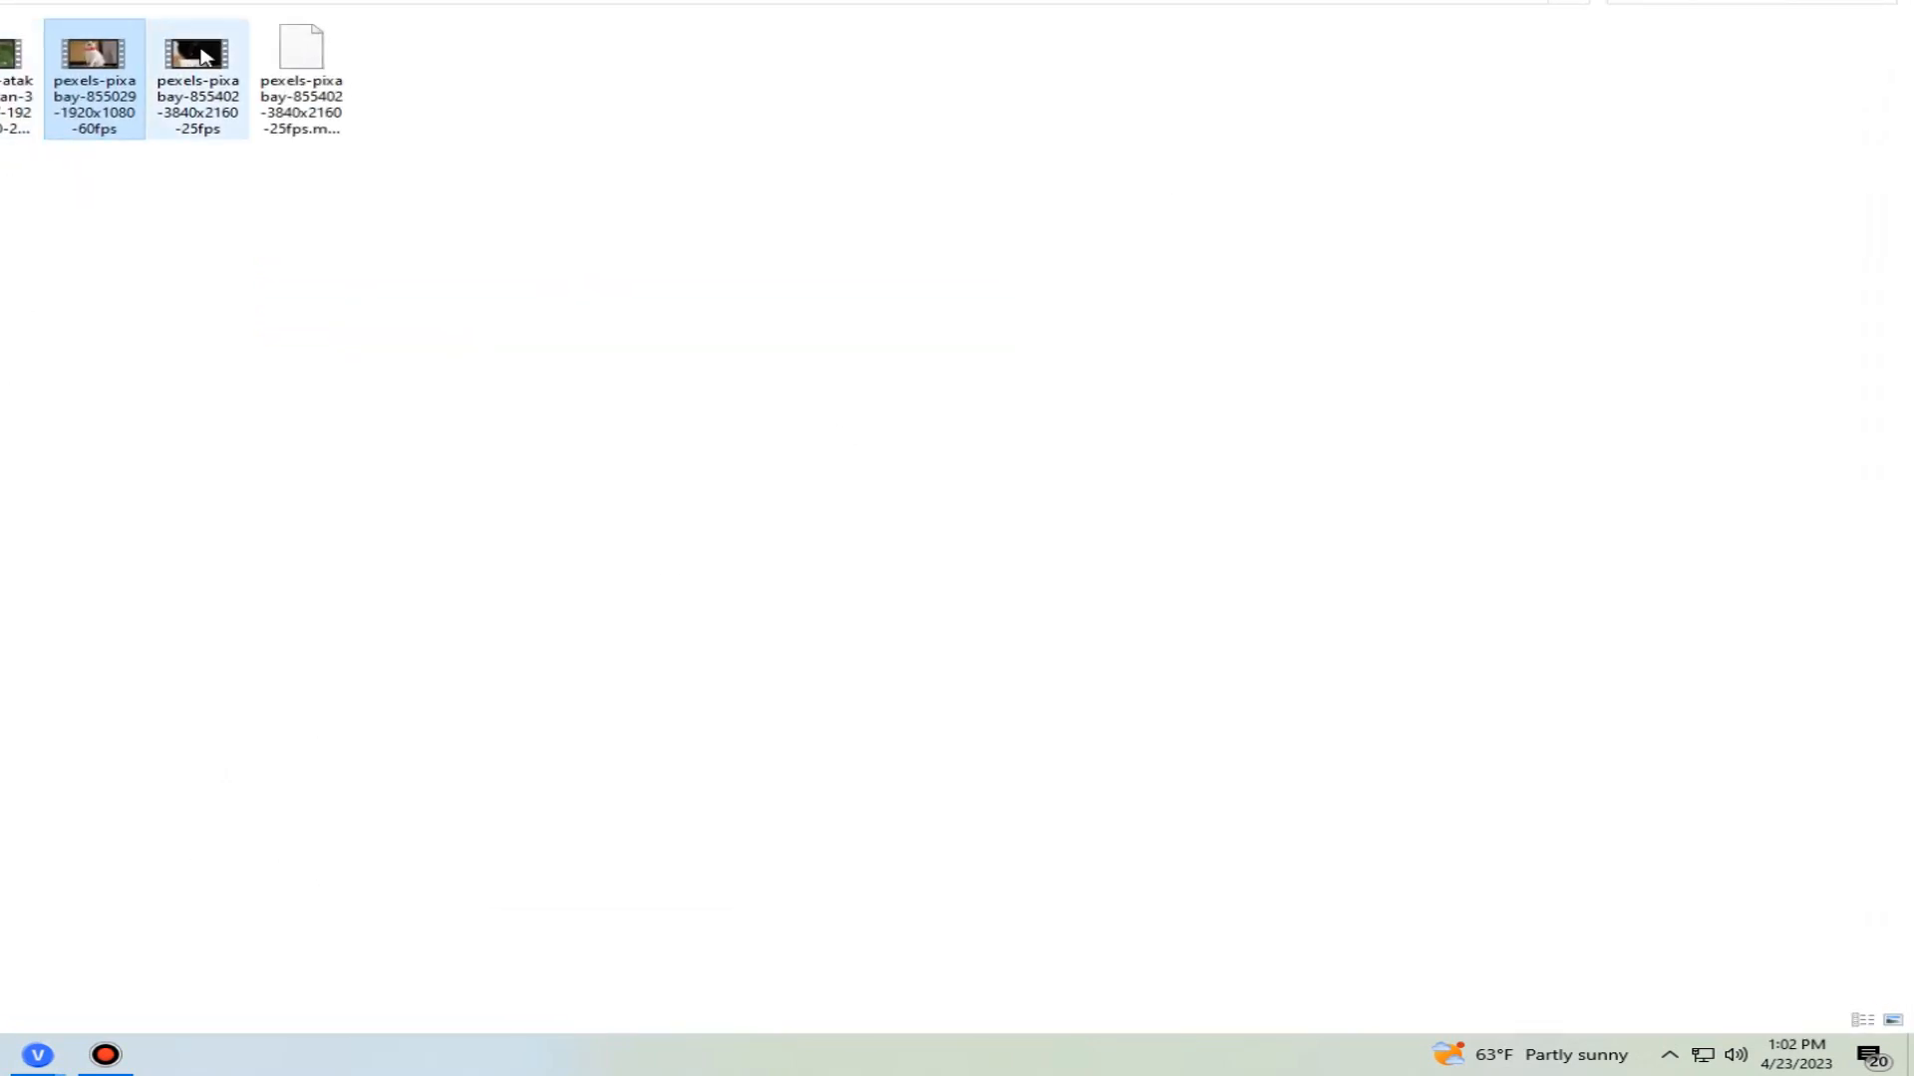
drag(124, 71, 359, 178)
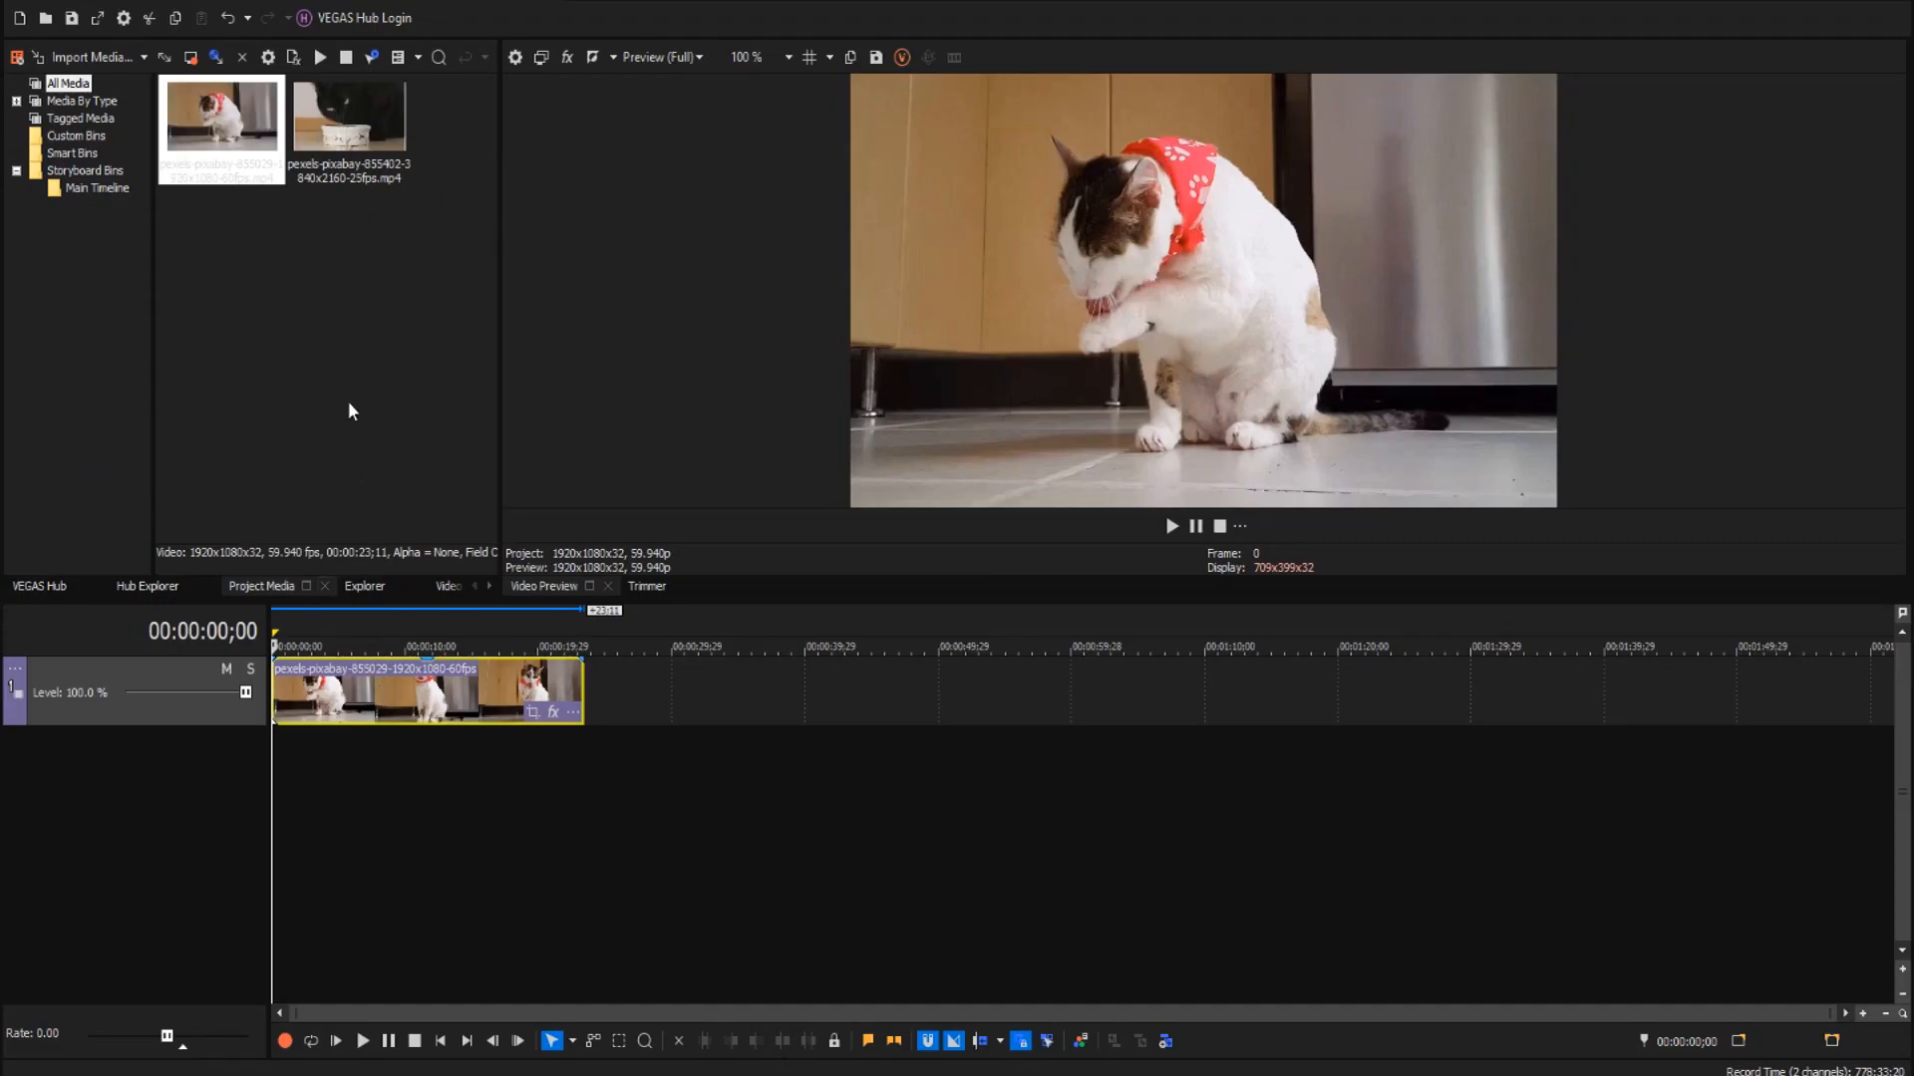
- Place the black cat clip with its audio on the timeline after the white cat clip, starting at about 27 seconds
drag(351, 149, 459, 304)
drag(638, 673, 673, 776)
click(680, 773)
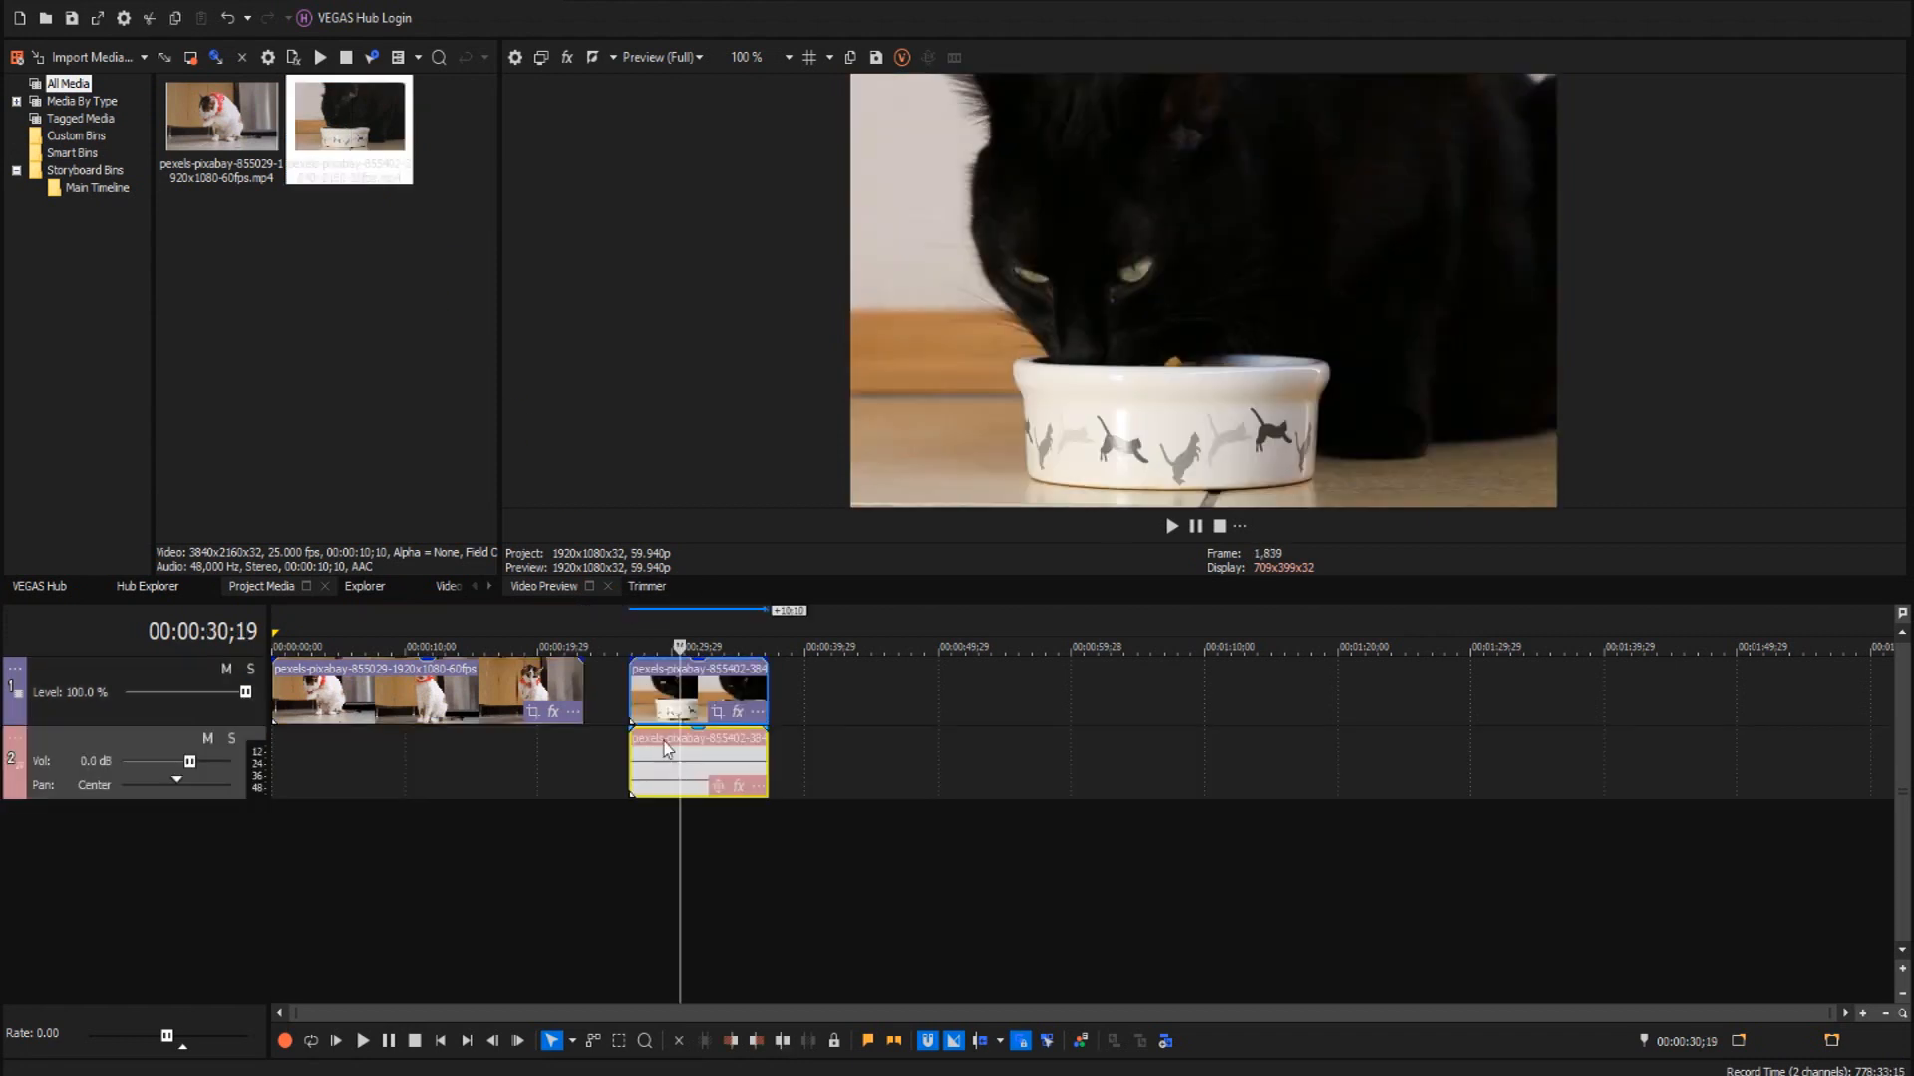
click(654, 698)
click(663, 765)
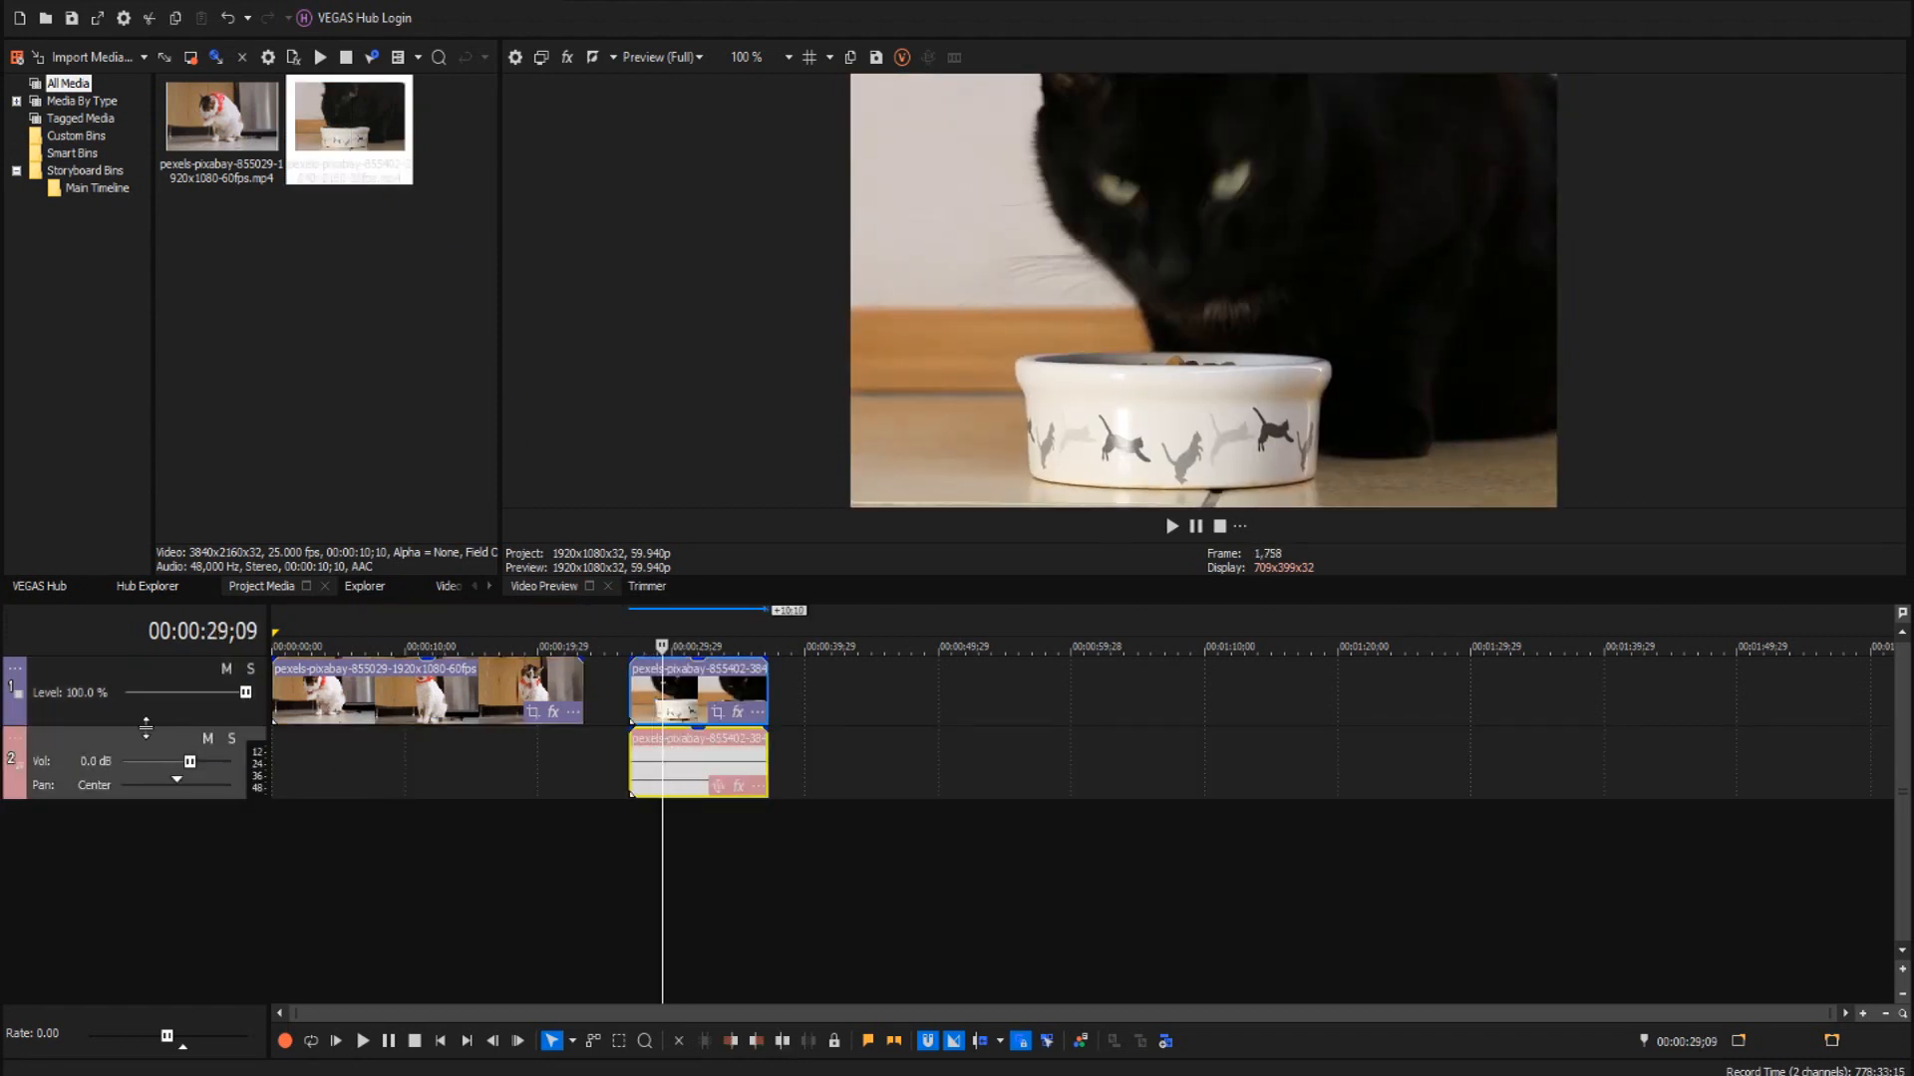
- Move the black cat clip to start at about 49 seconds and adjust the white cat clip to span about 11 to 31 seconds
mouse_move(678, 704)
mouse_down()
mouse_move(771, 705)
mouse_move(641, 706)
mouse_move(720, 706)
mouse_move(657, 706)
mouse_up()
drag(503, 694, 503, 695)
drag(658, 701, 967, 692)
click(618, 698)
drag(498, 688, 686, 682)
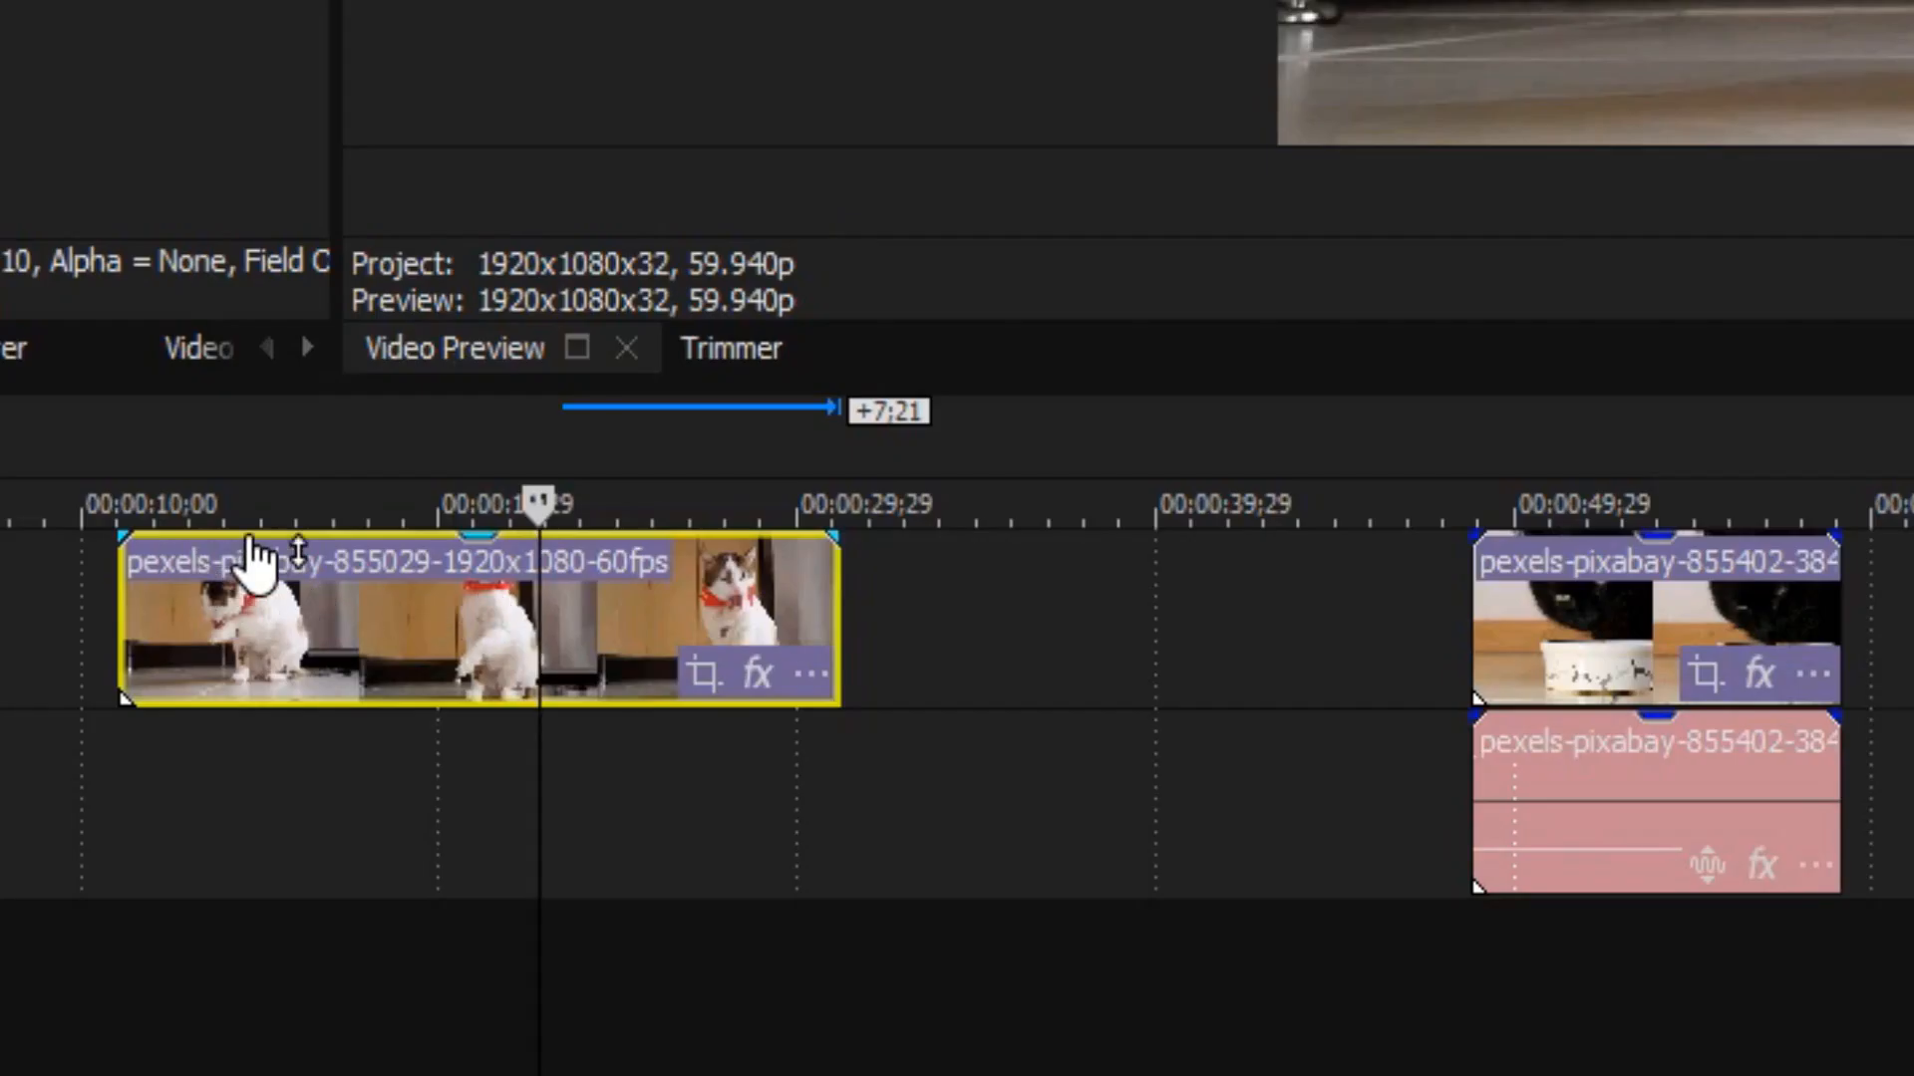
- Add a fade-in and a fade-out to the white cat clip, and play back its beginning to check the fade
drag(254, 558, 385, 632)
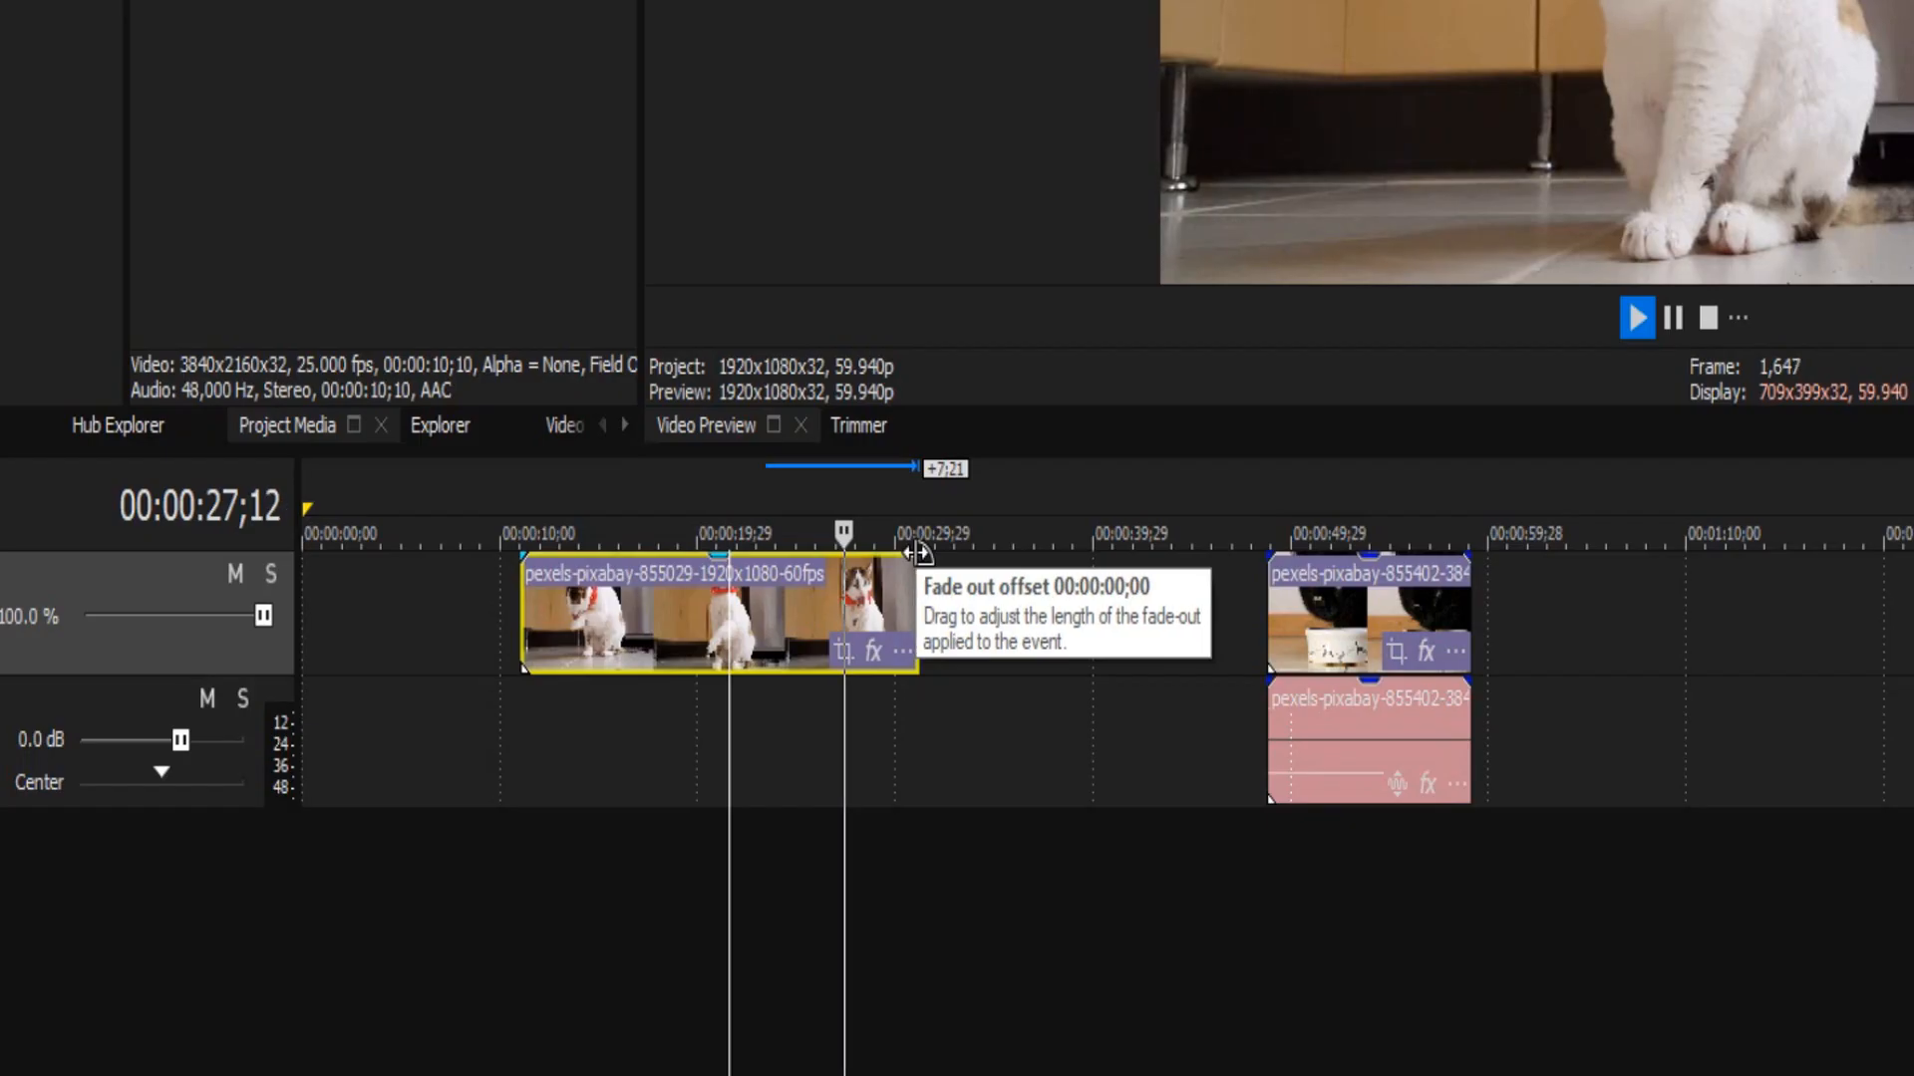
drag(912, 556, 833, 563)
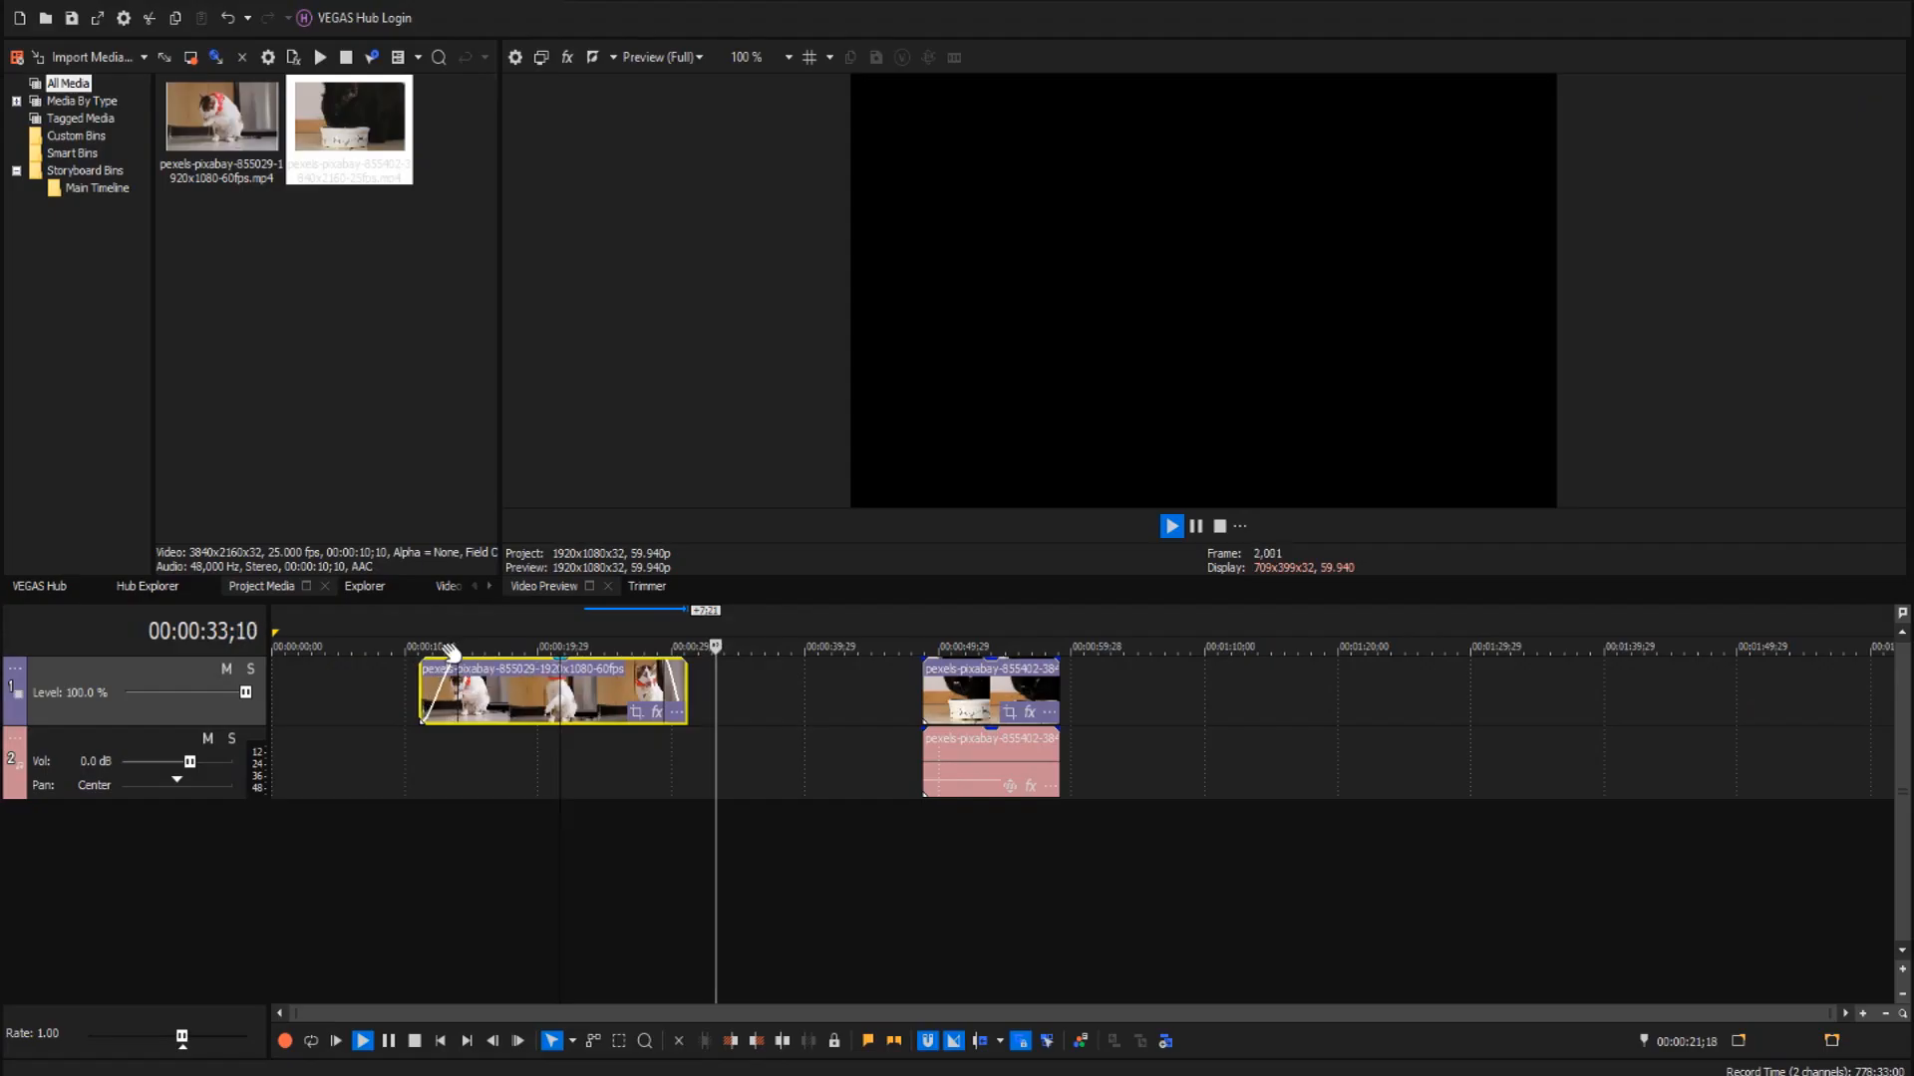
click(424, 638)
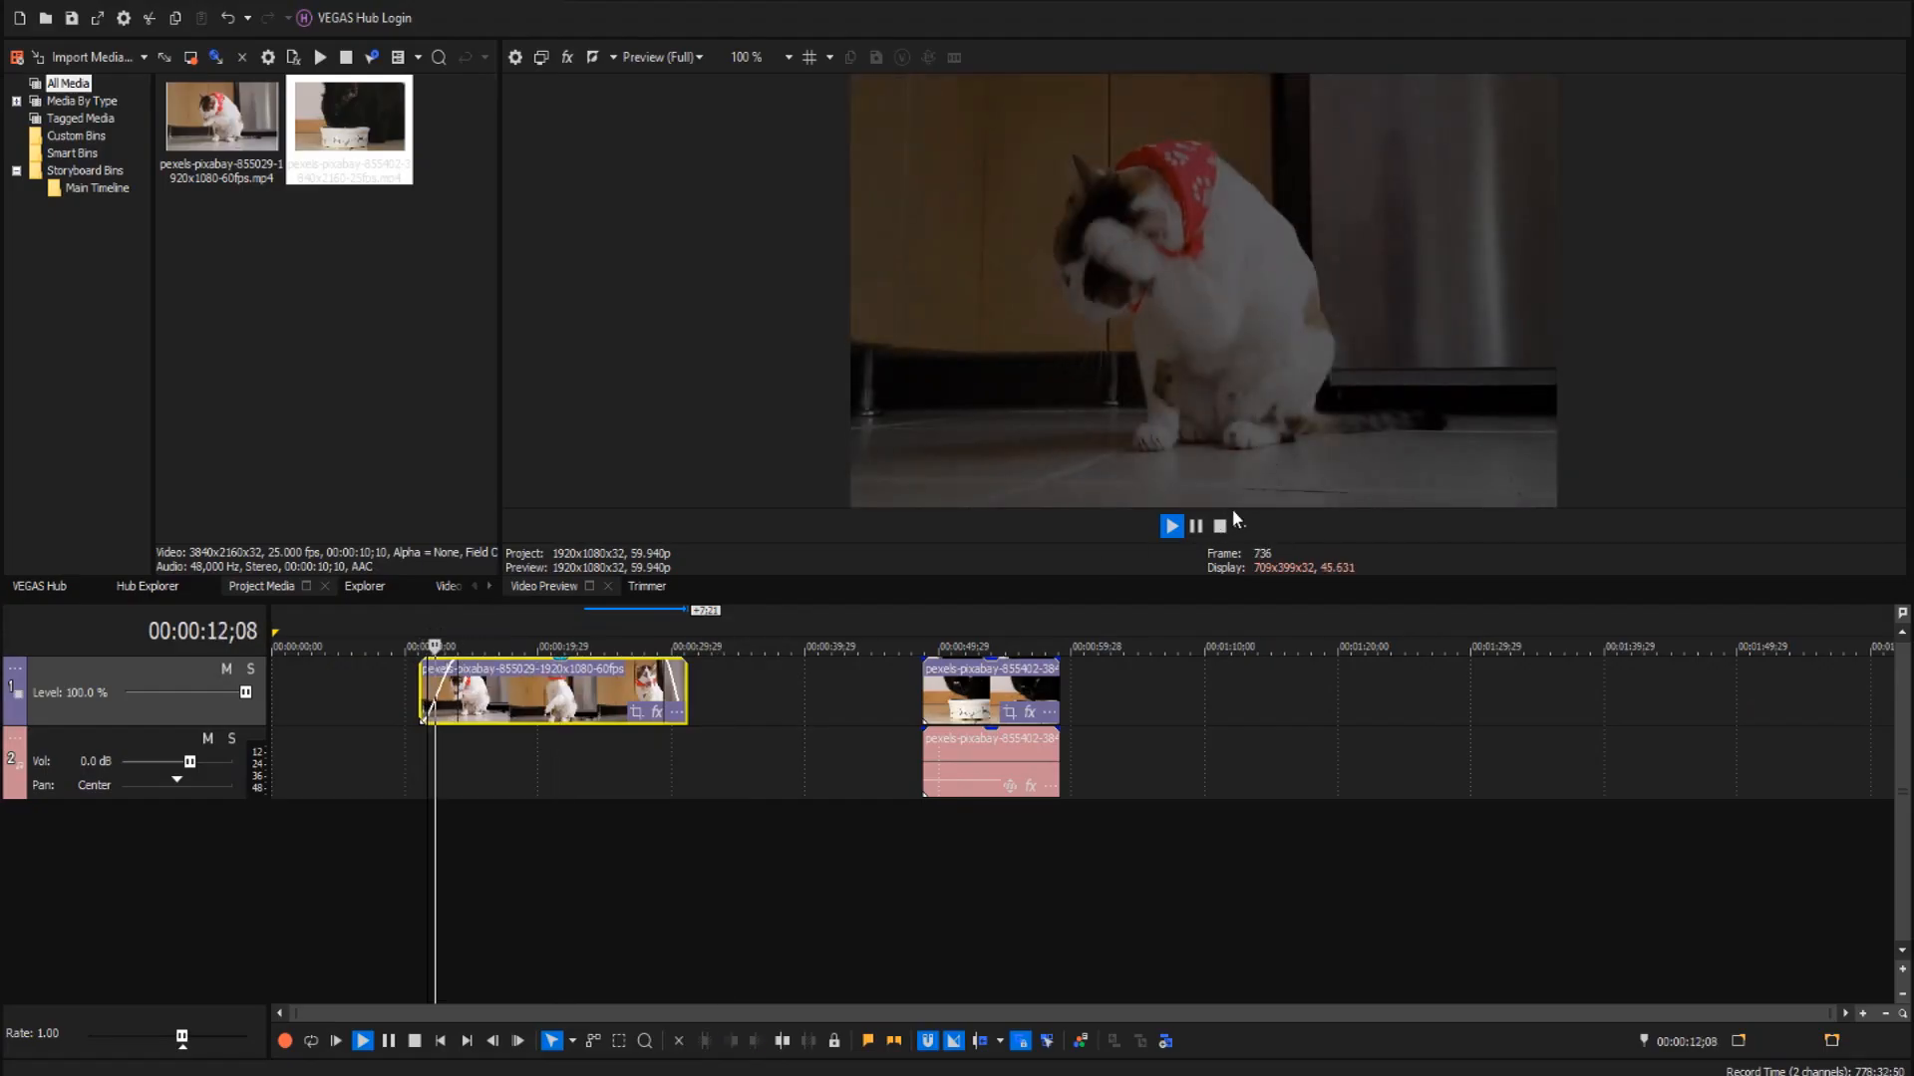
click(1195, 526)
click(584, 706)
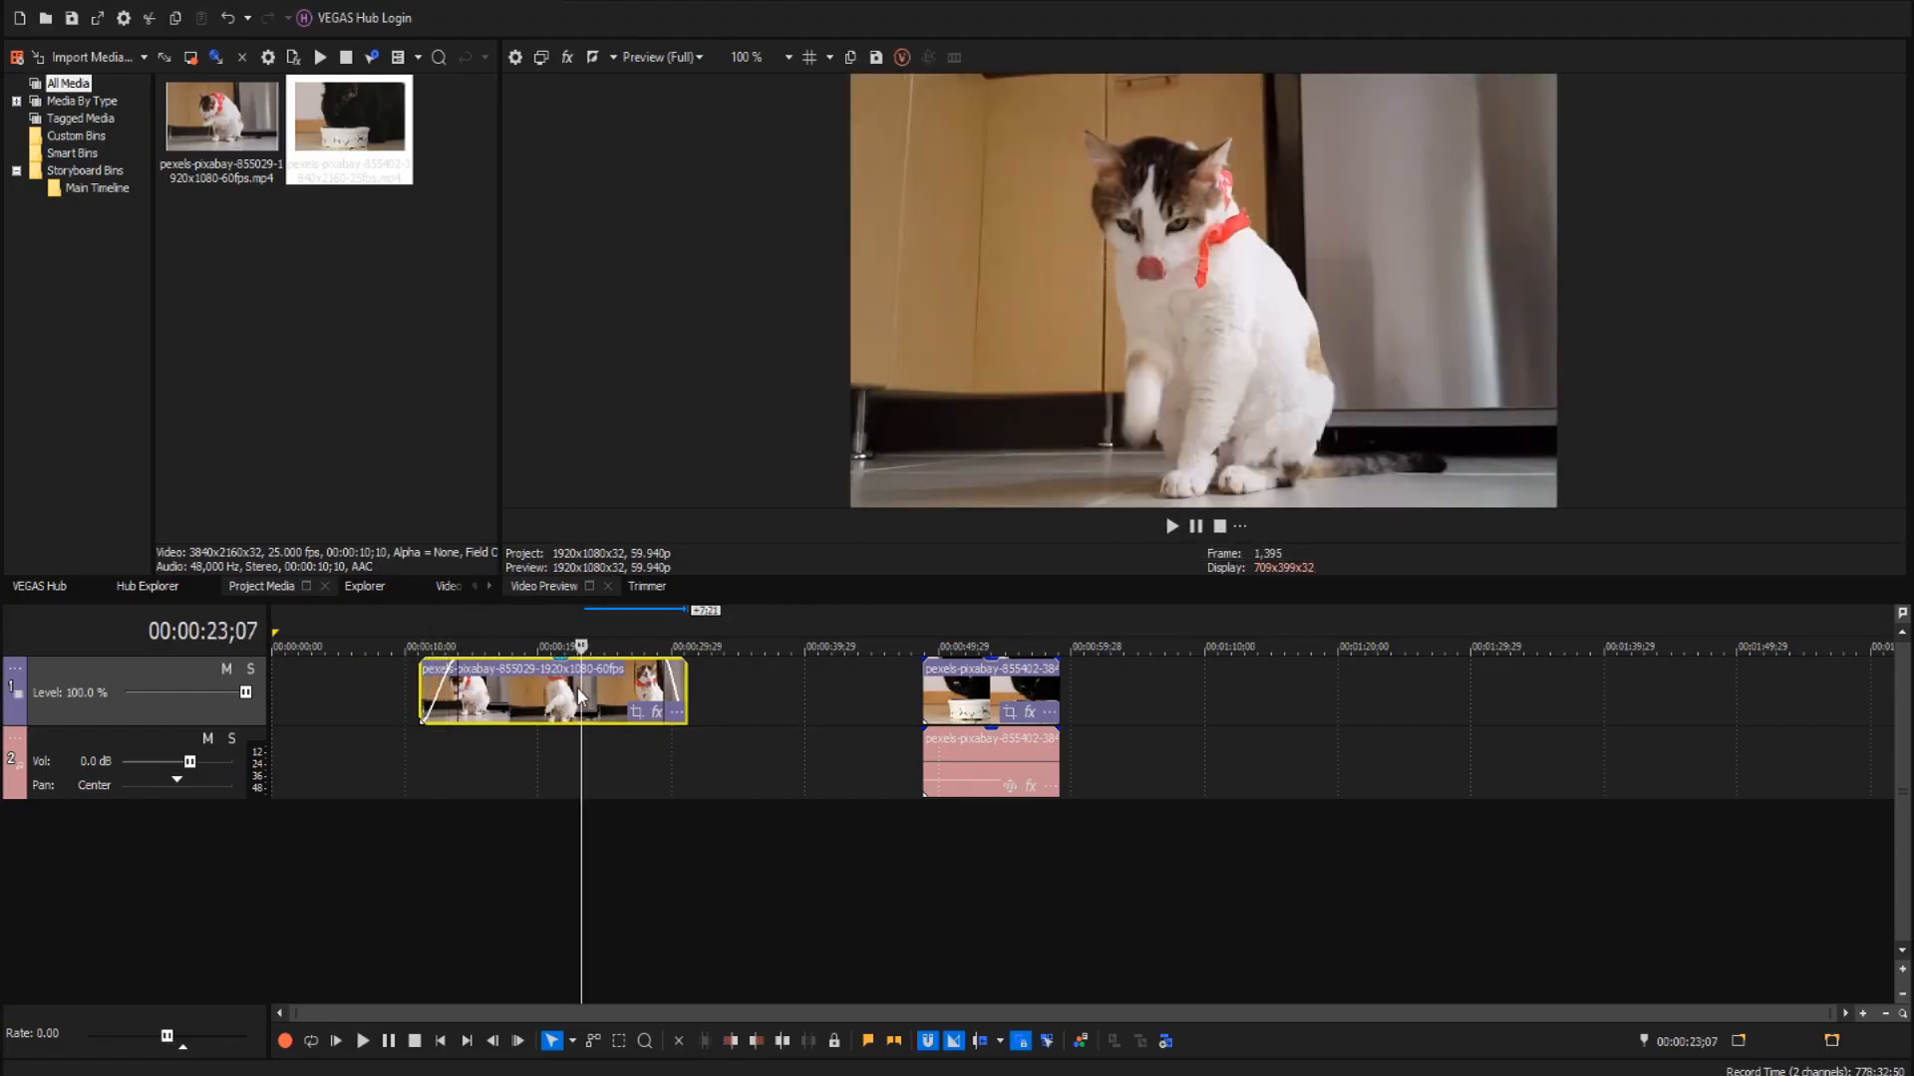
right_click(584, 704)
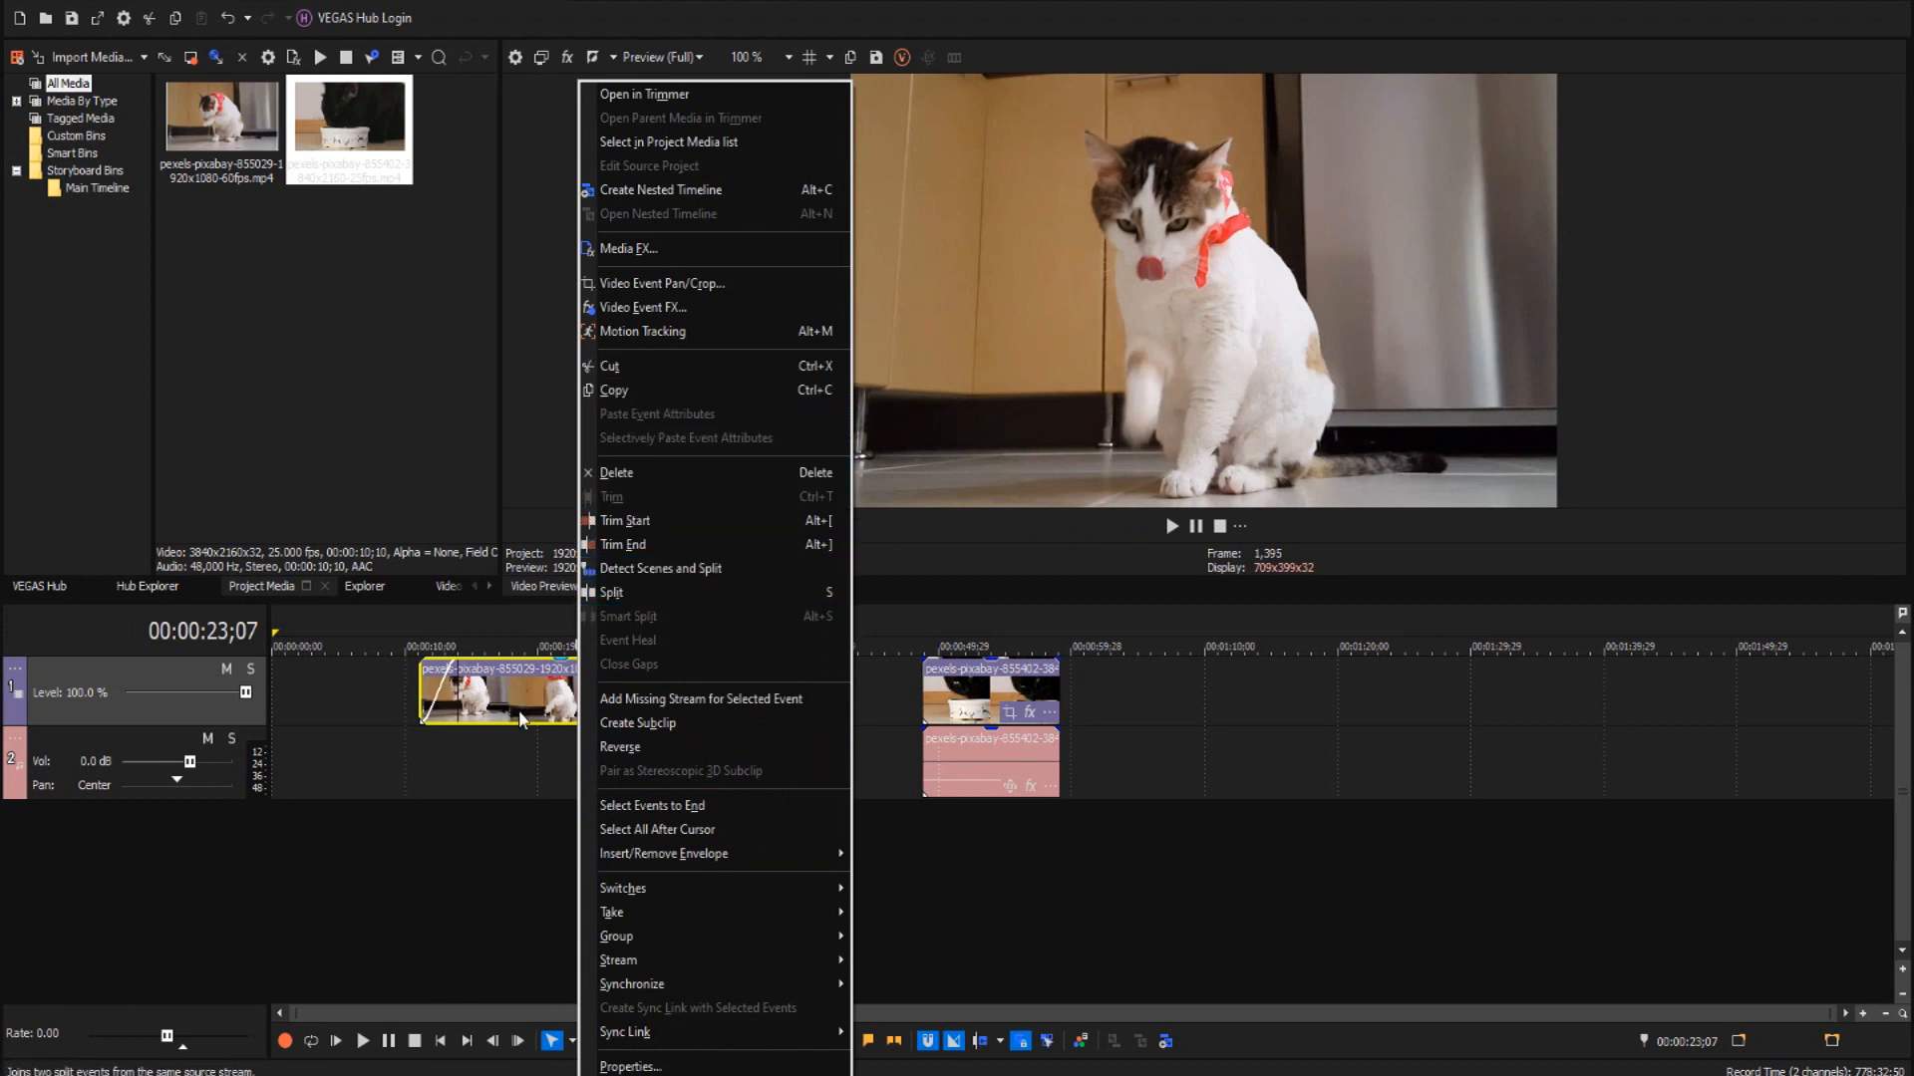
click(617, 593)
click(614, 686)
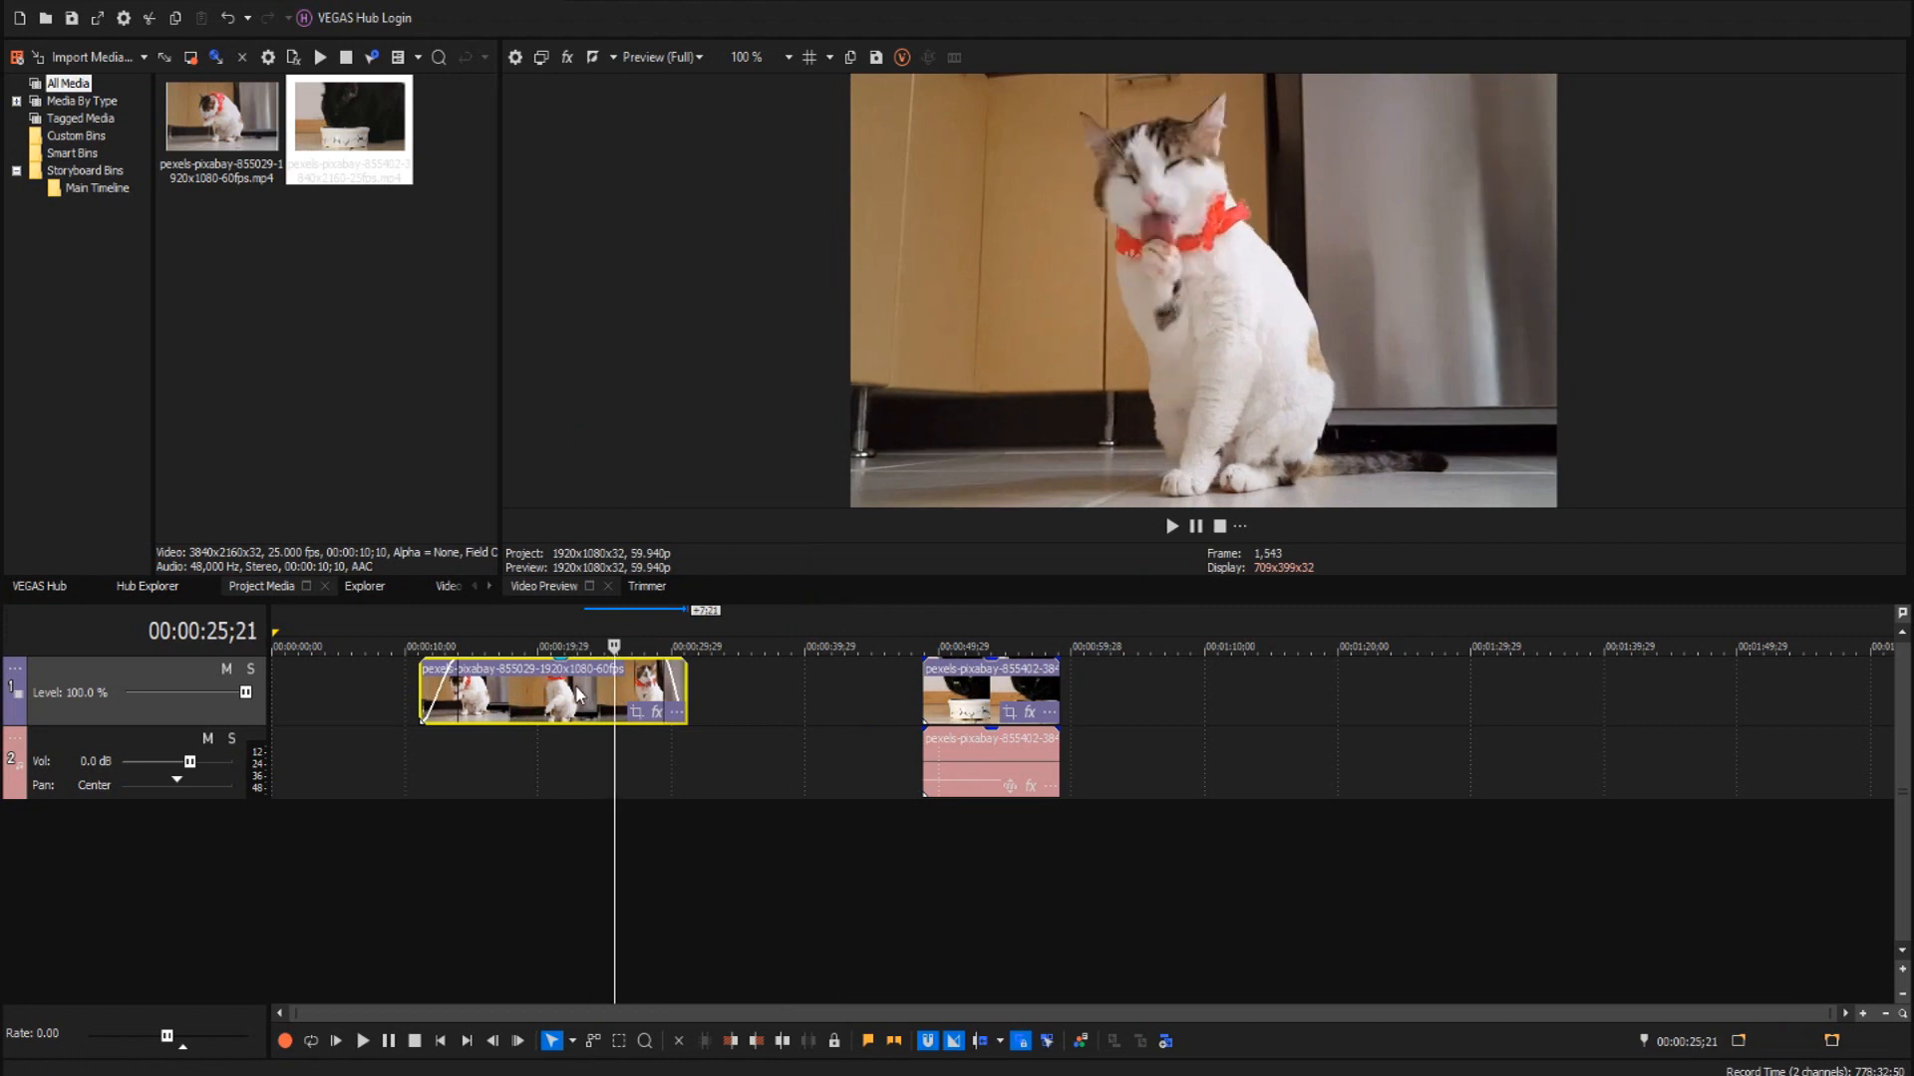
- Split the white cat clip at 00:00:20;07 and move the two pieces apart to leave a gap
click(541, 686)
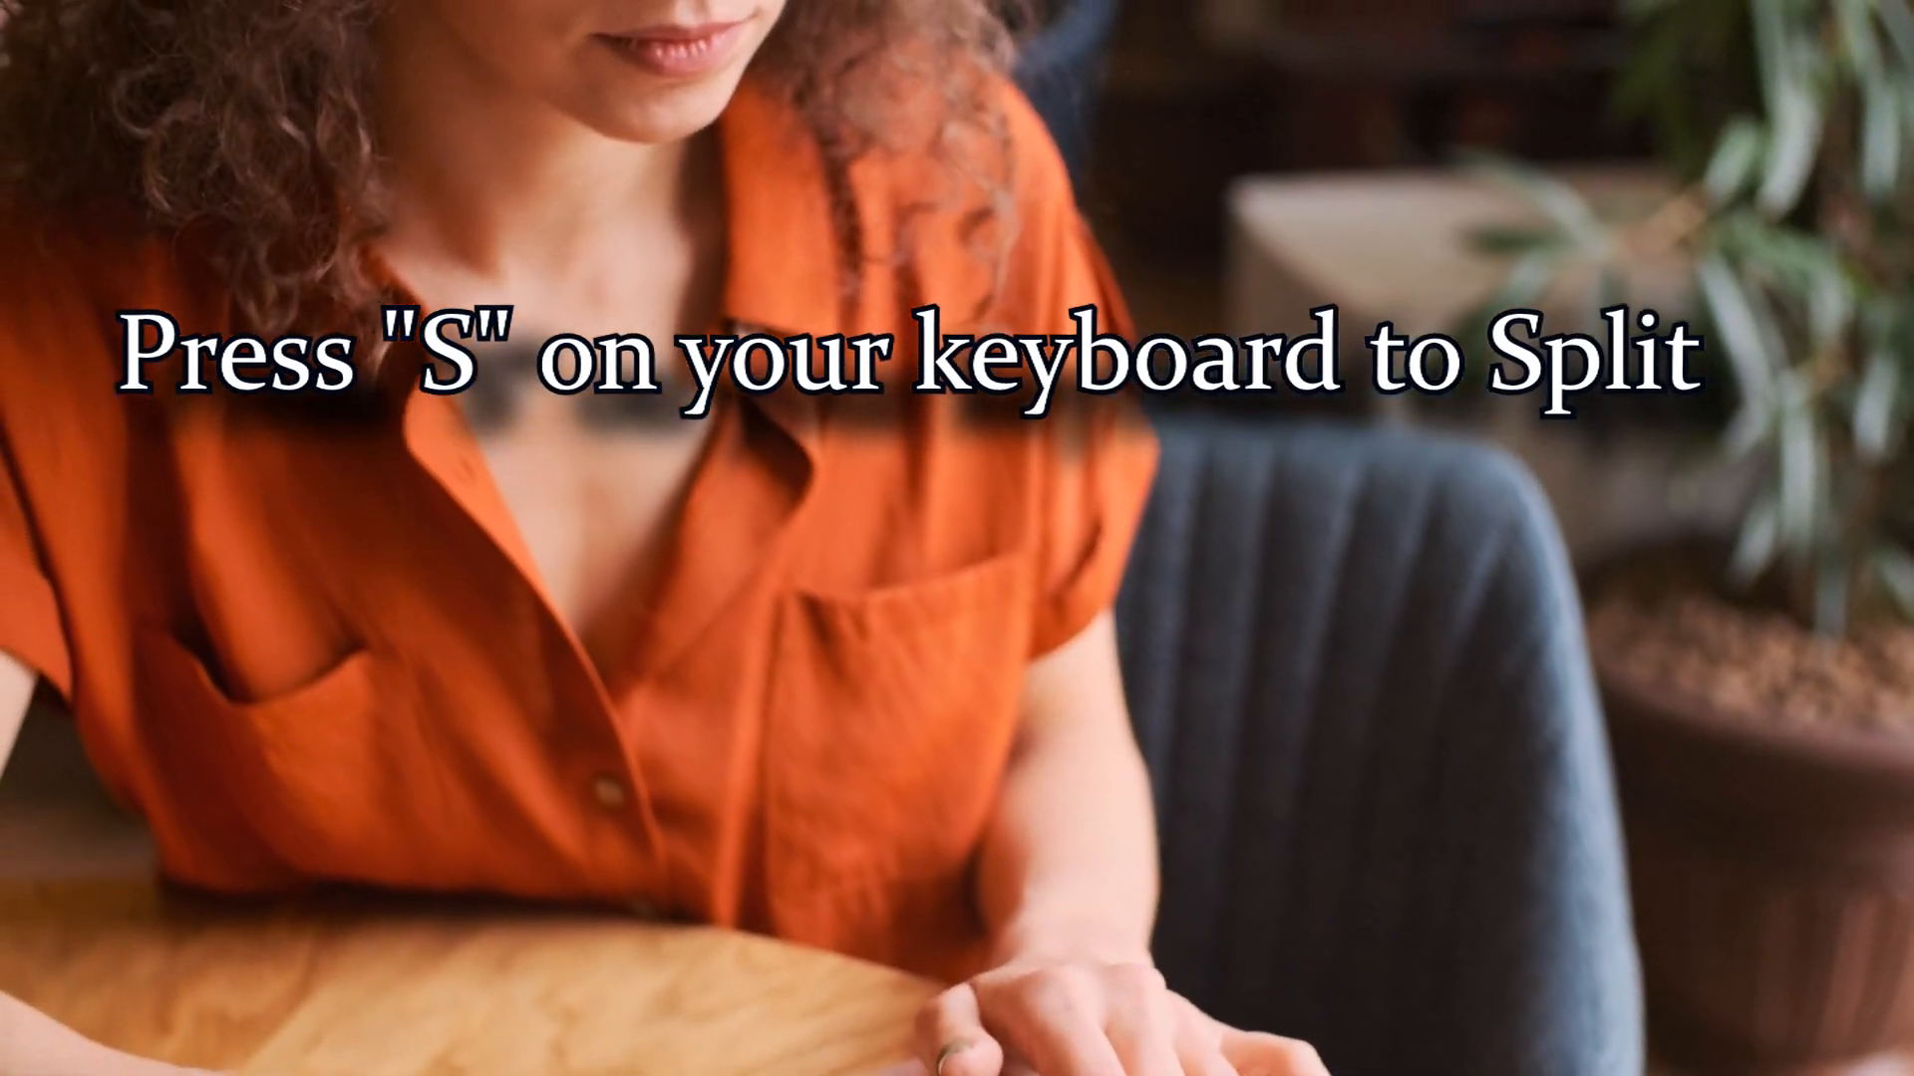
key(s)
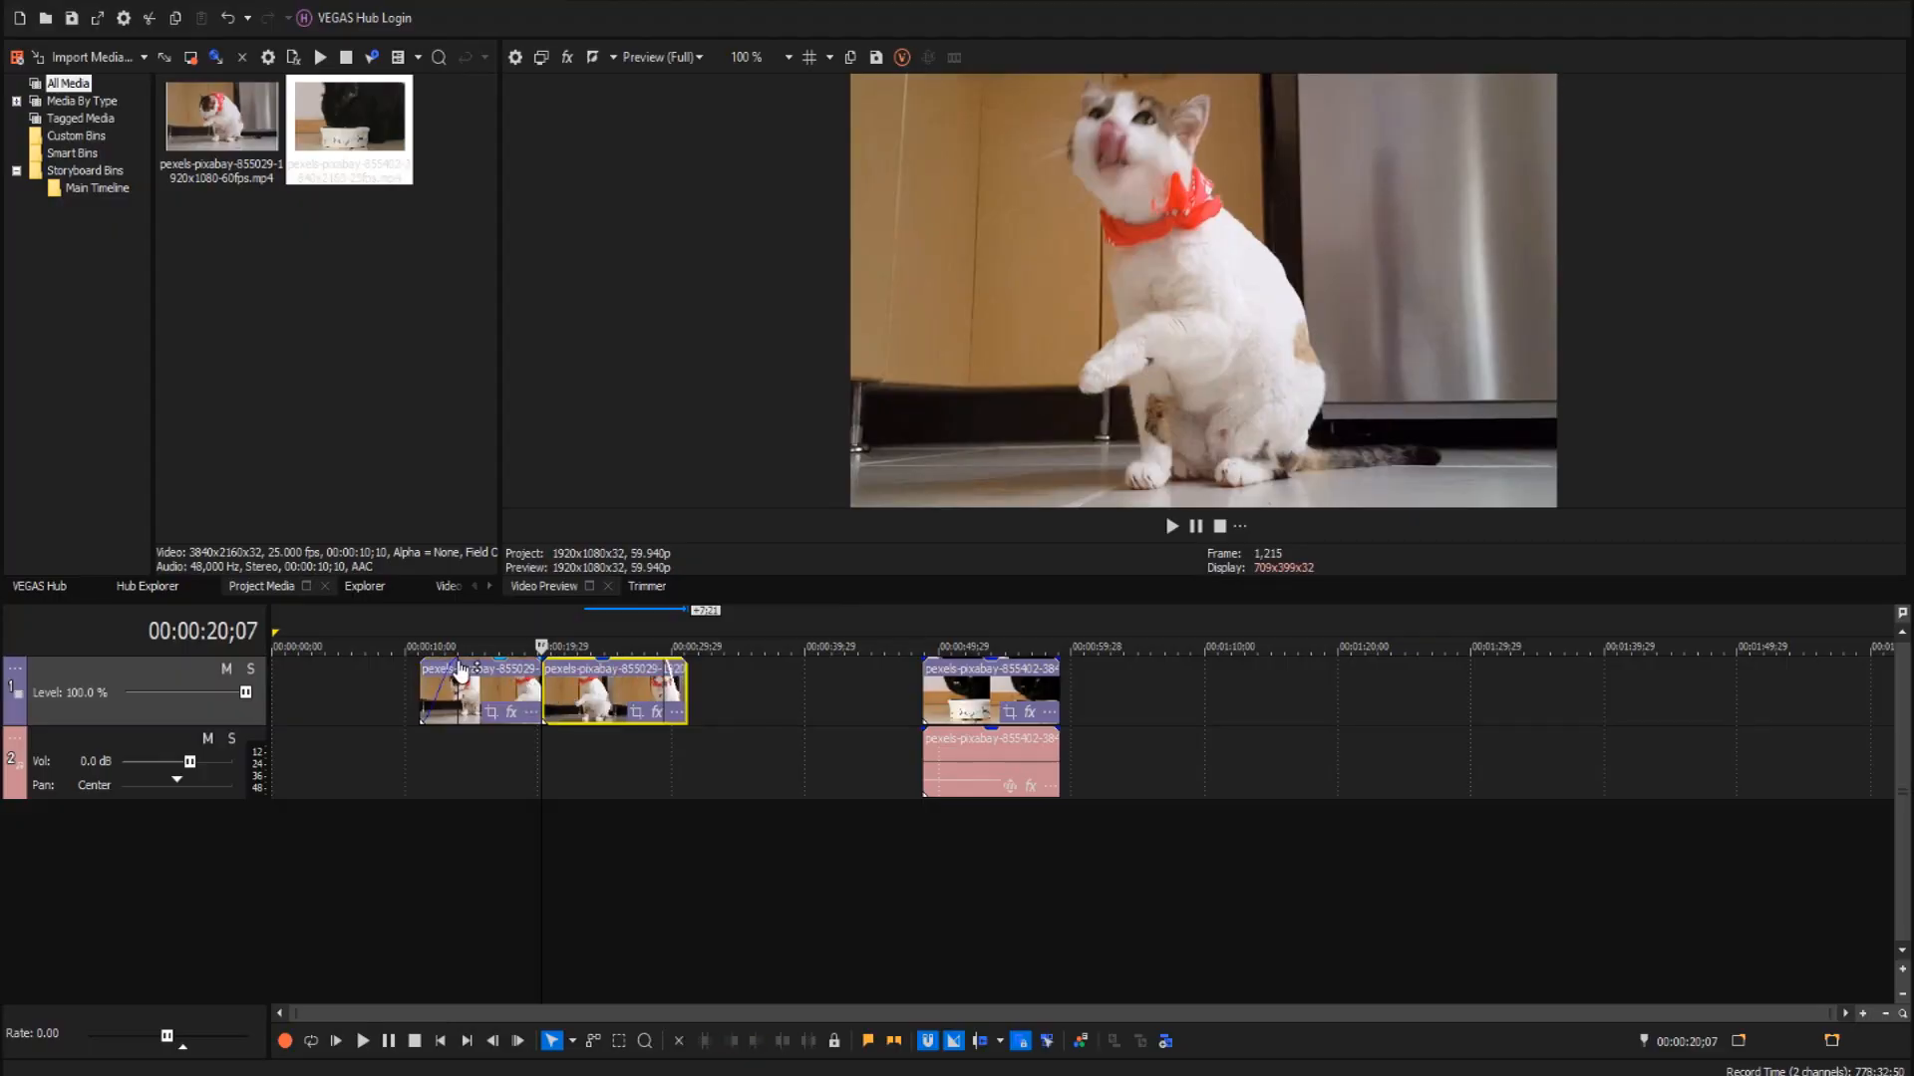
drag(568, 679, 485, 679)
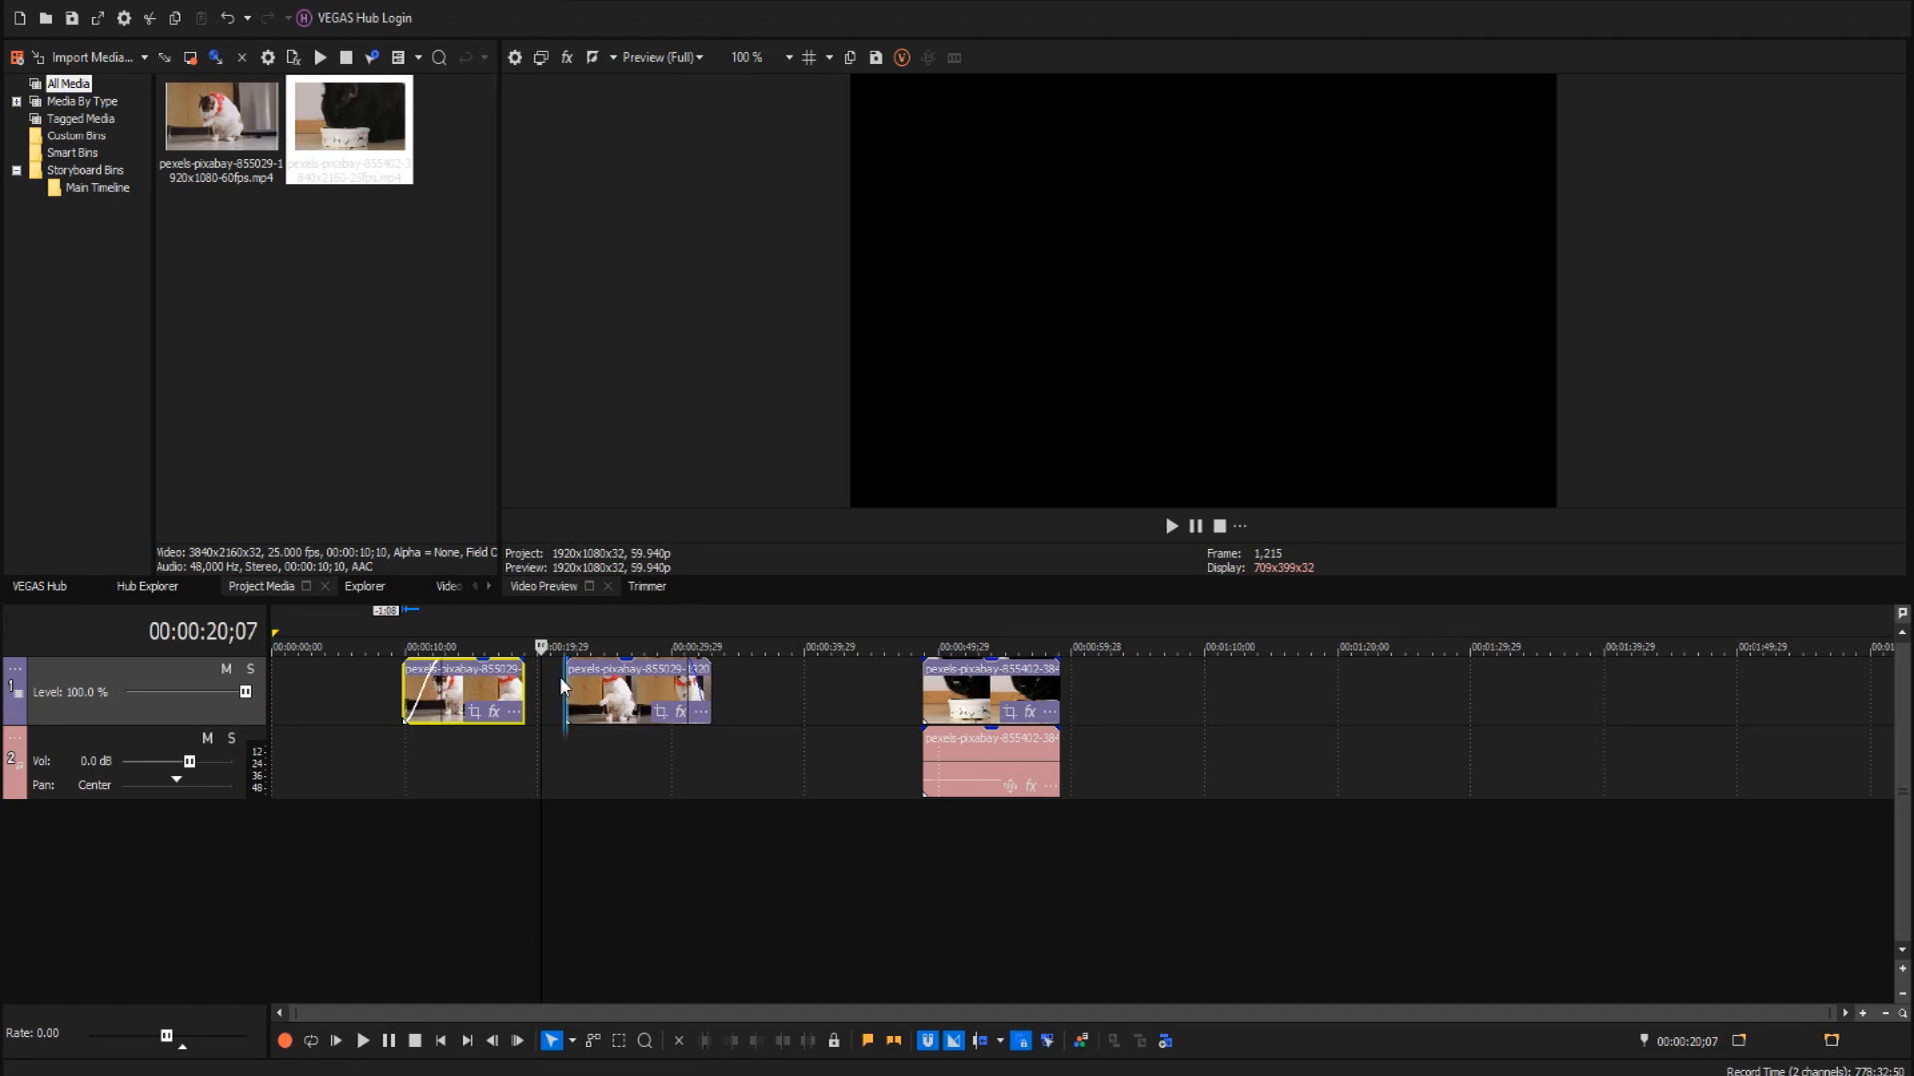
- Trim the end of the first white cat piece slightly and delete the second piece
click(560, 680)
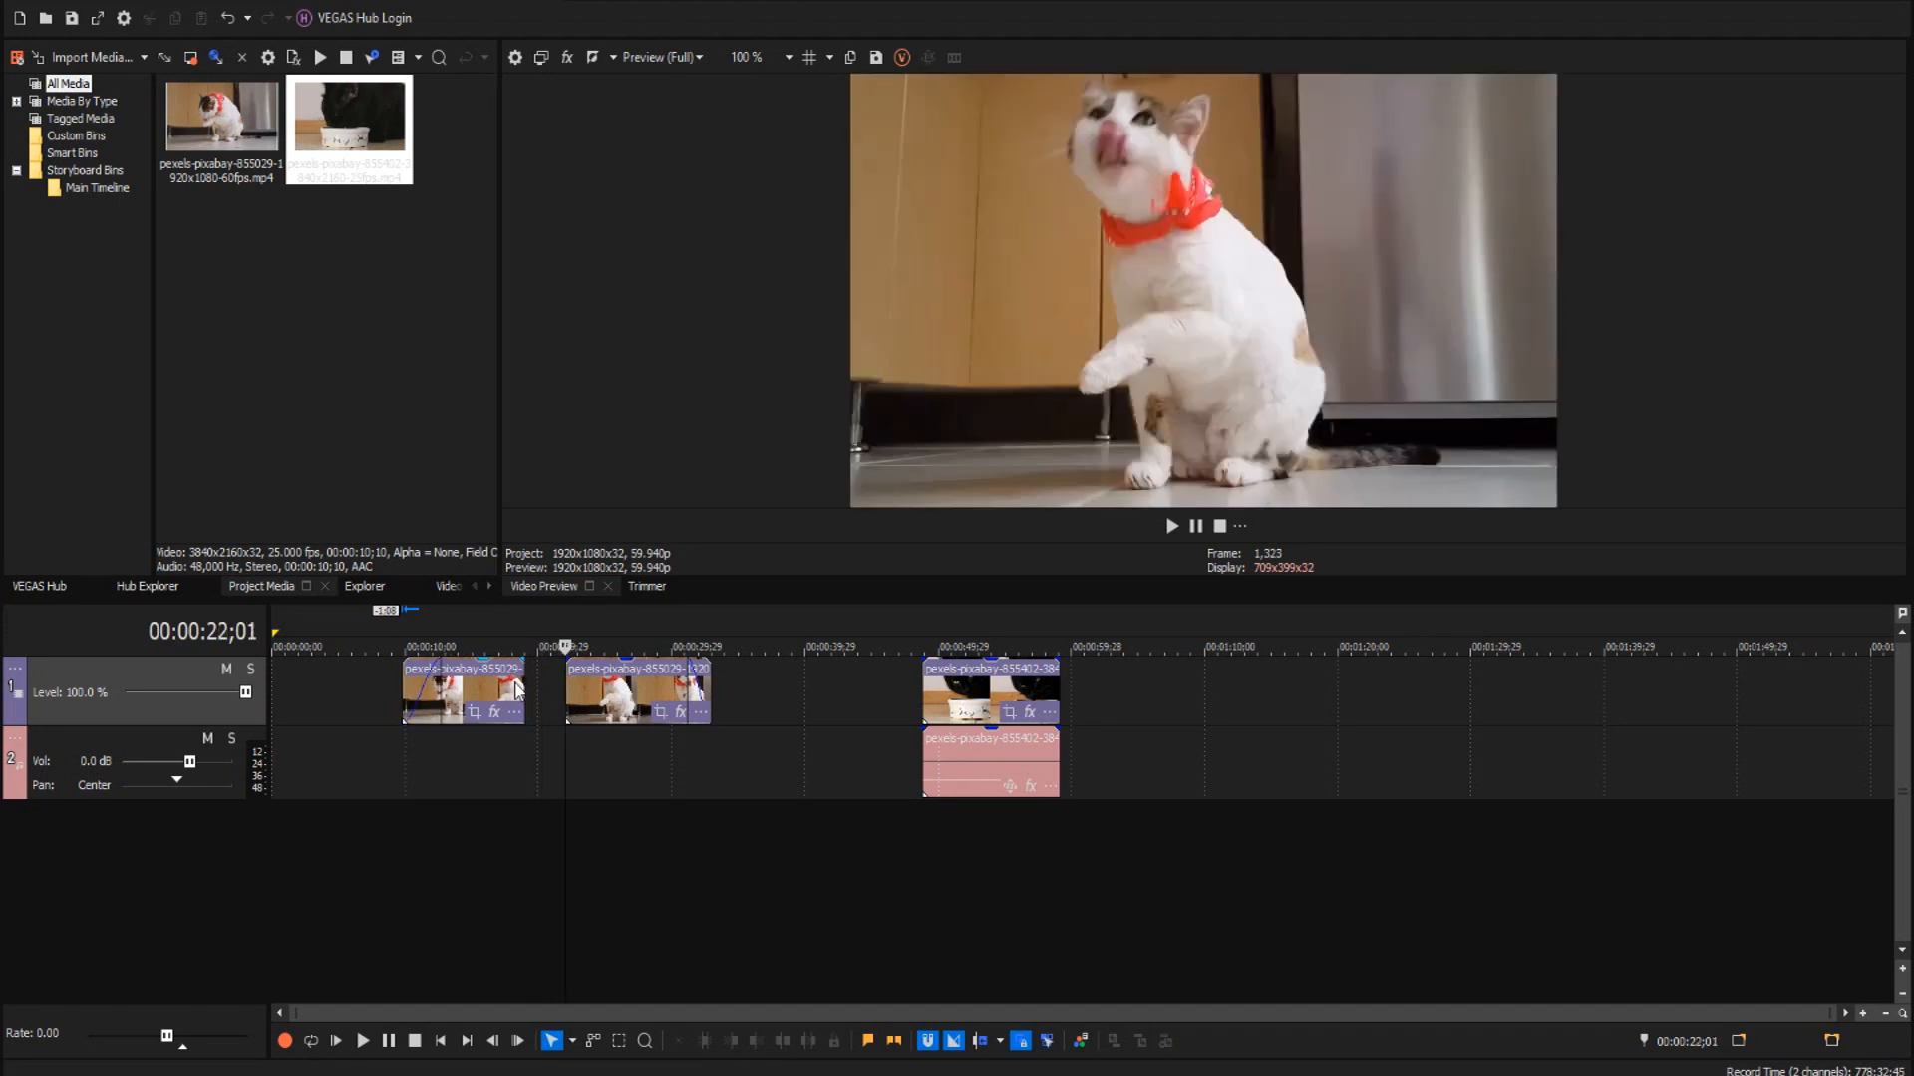
drag(523, 682, 566, 682)
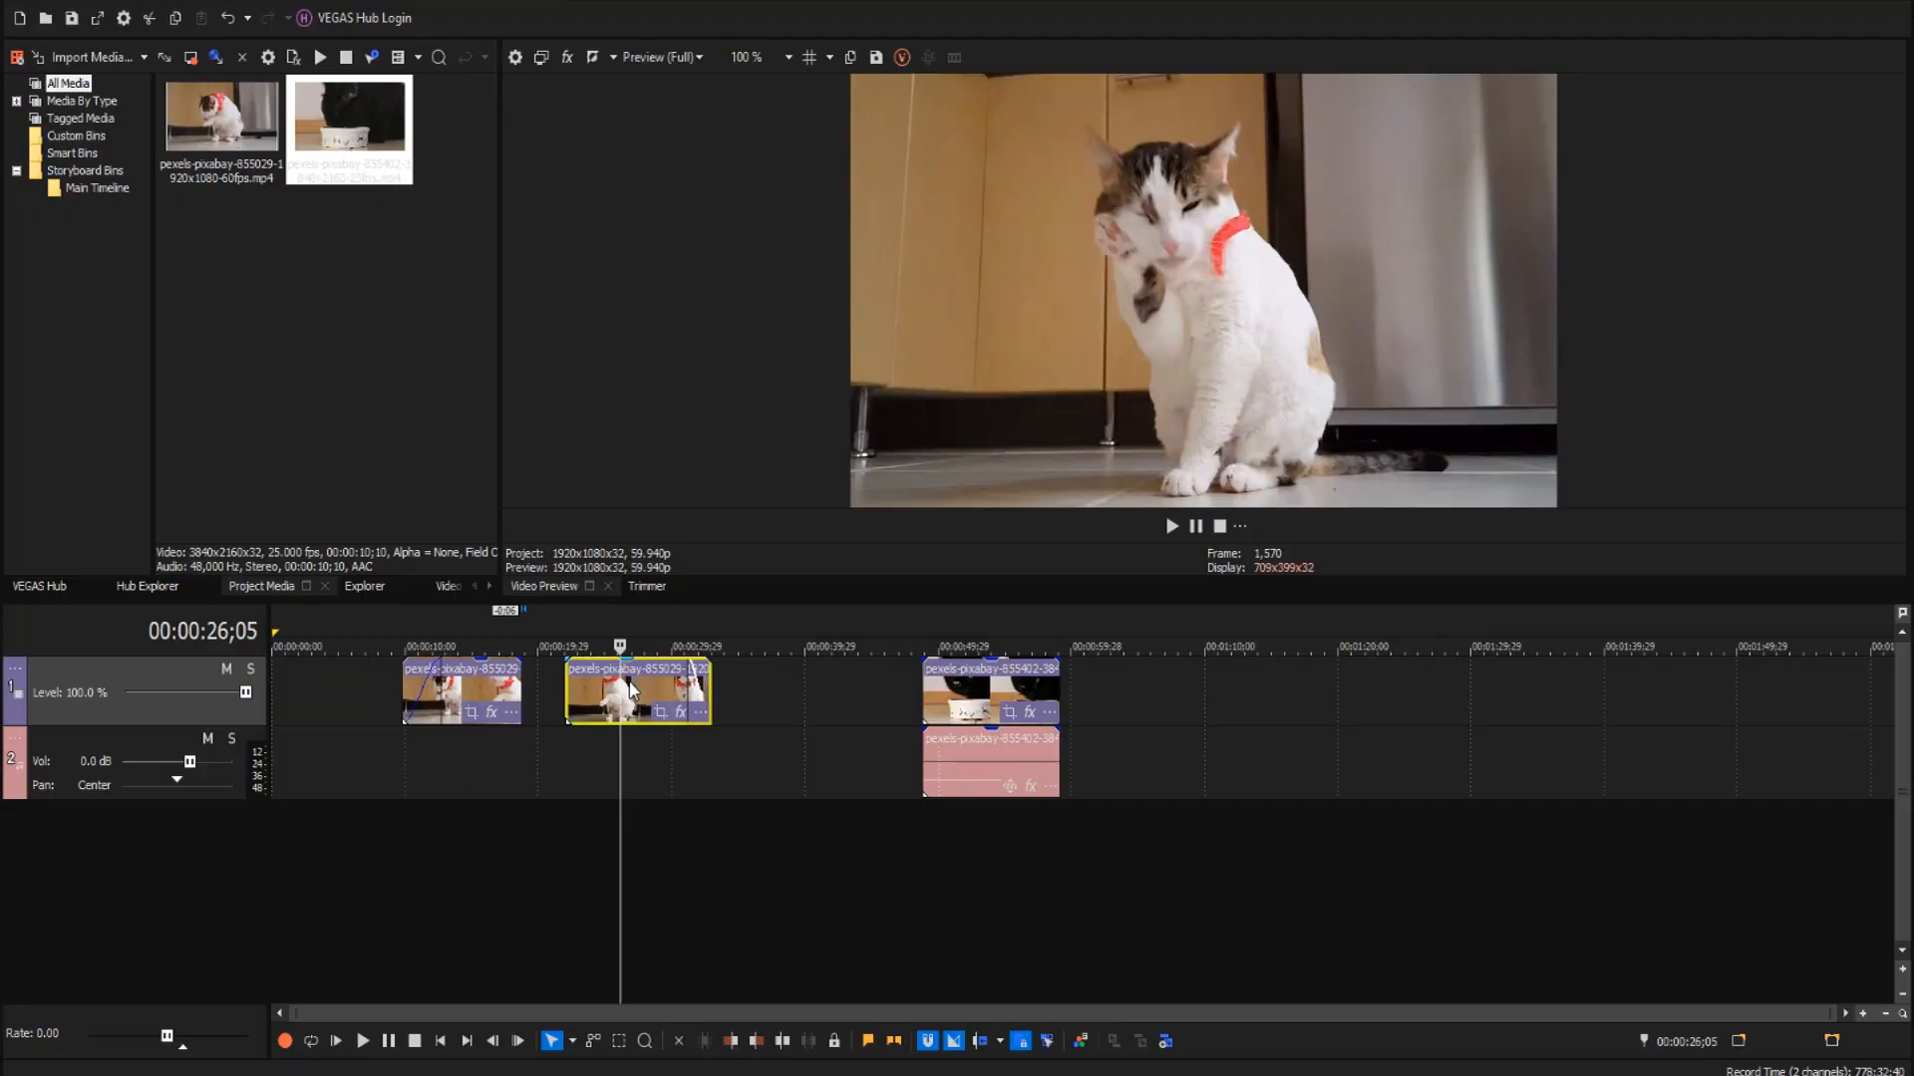
key(Delete)
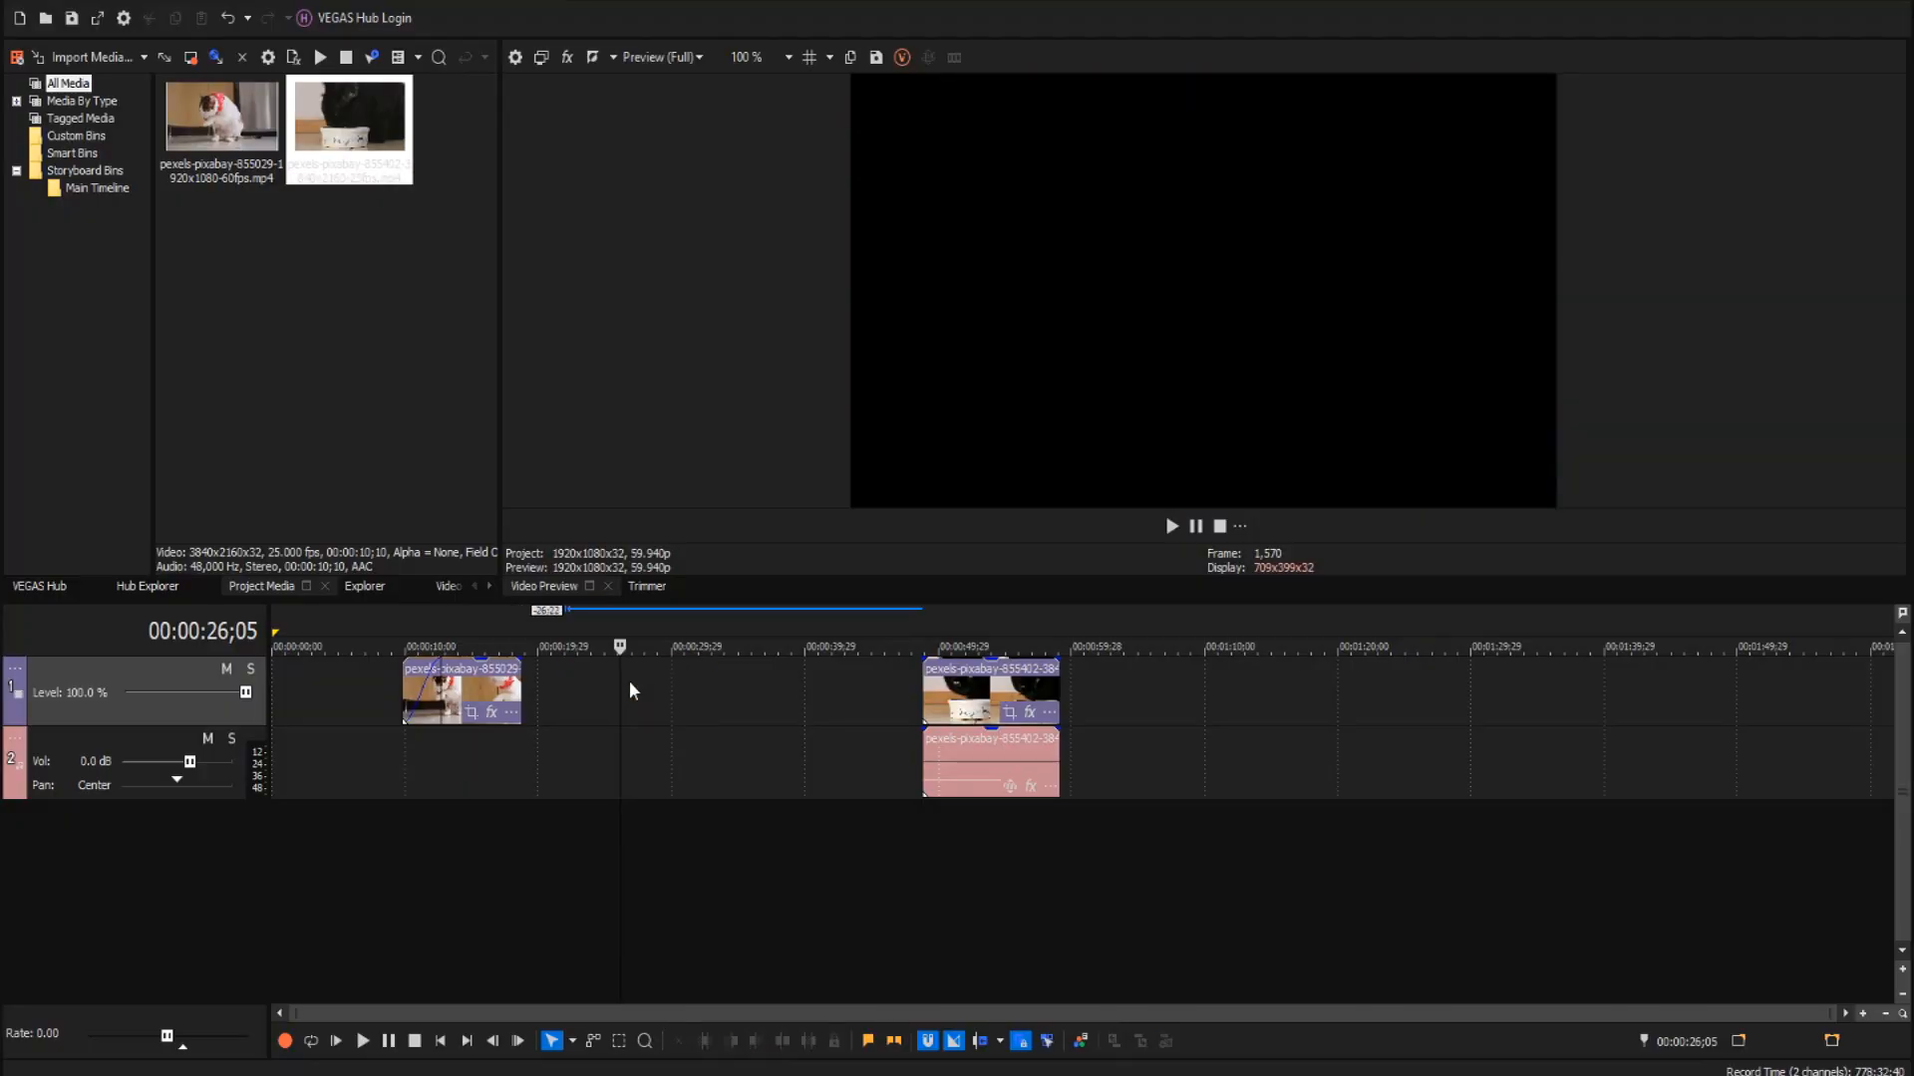
- Move the remaining white cat piece so it ends exactly where the black cat clip begins
drag(513, 688, 850, 686)
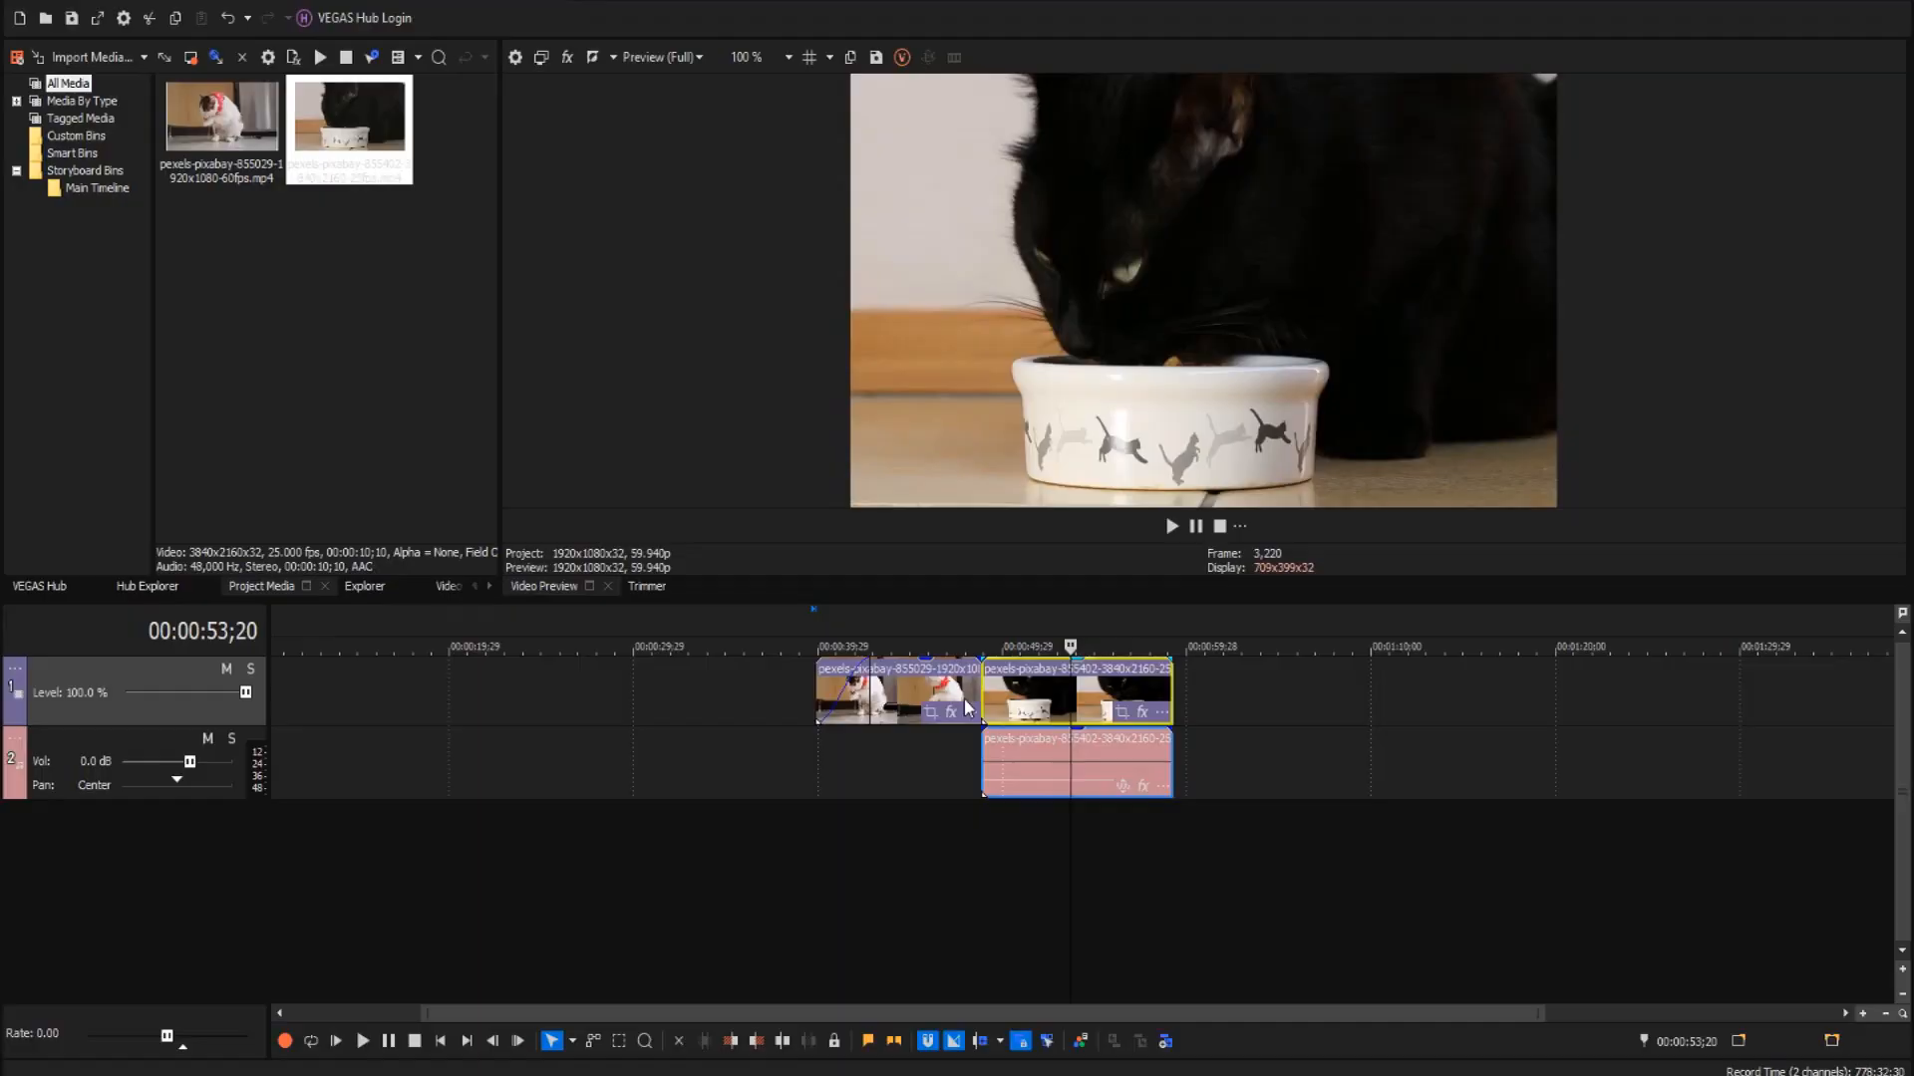
scroll(965, 706, up, 4)
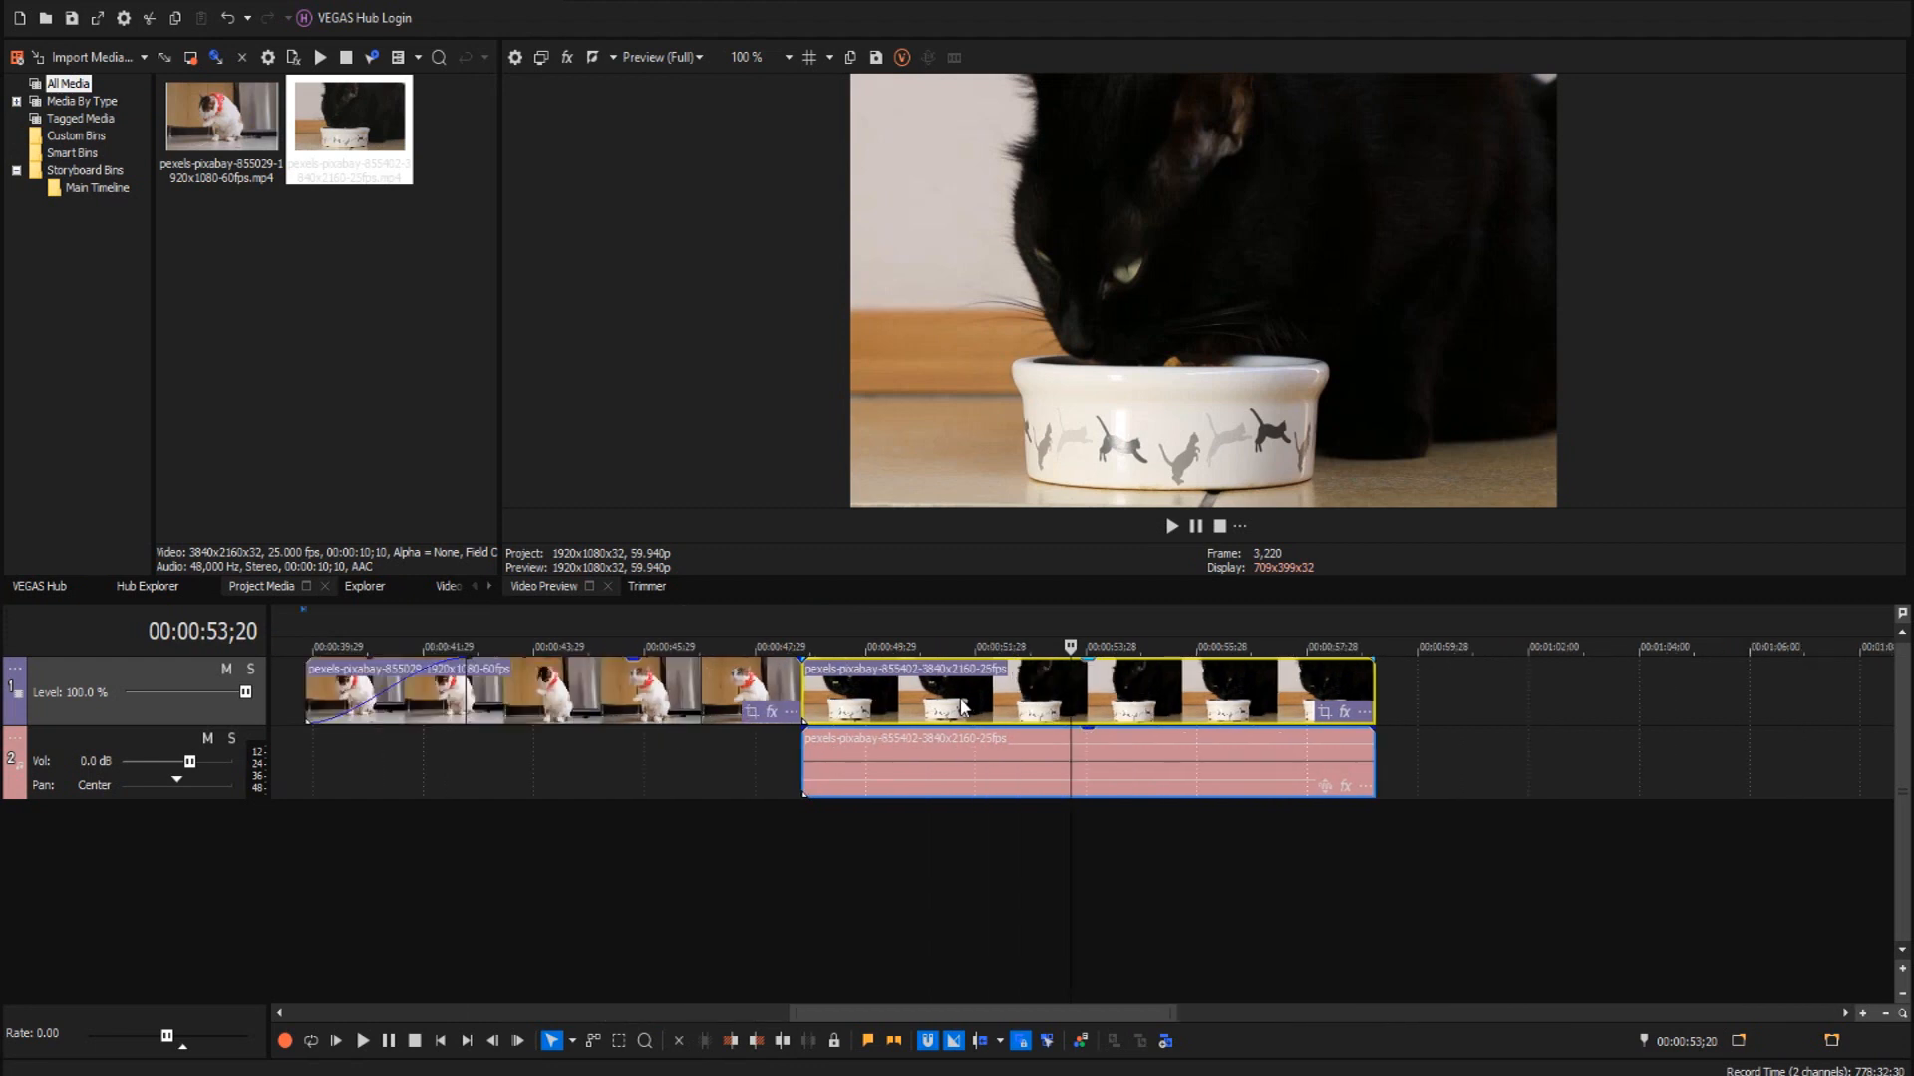
- Trim the start of the black cat clip slightly to leave a short gap after the white cat clip
scroll(964, 705, down, 5)
scroll(949, 707, up, 5)
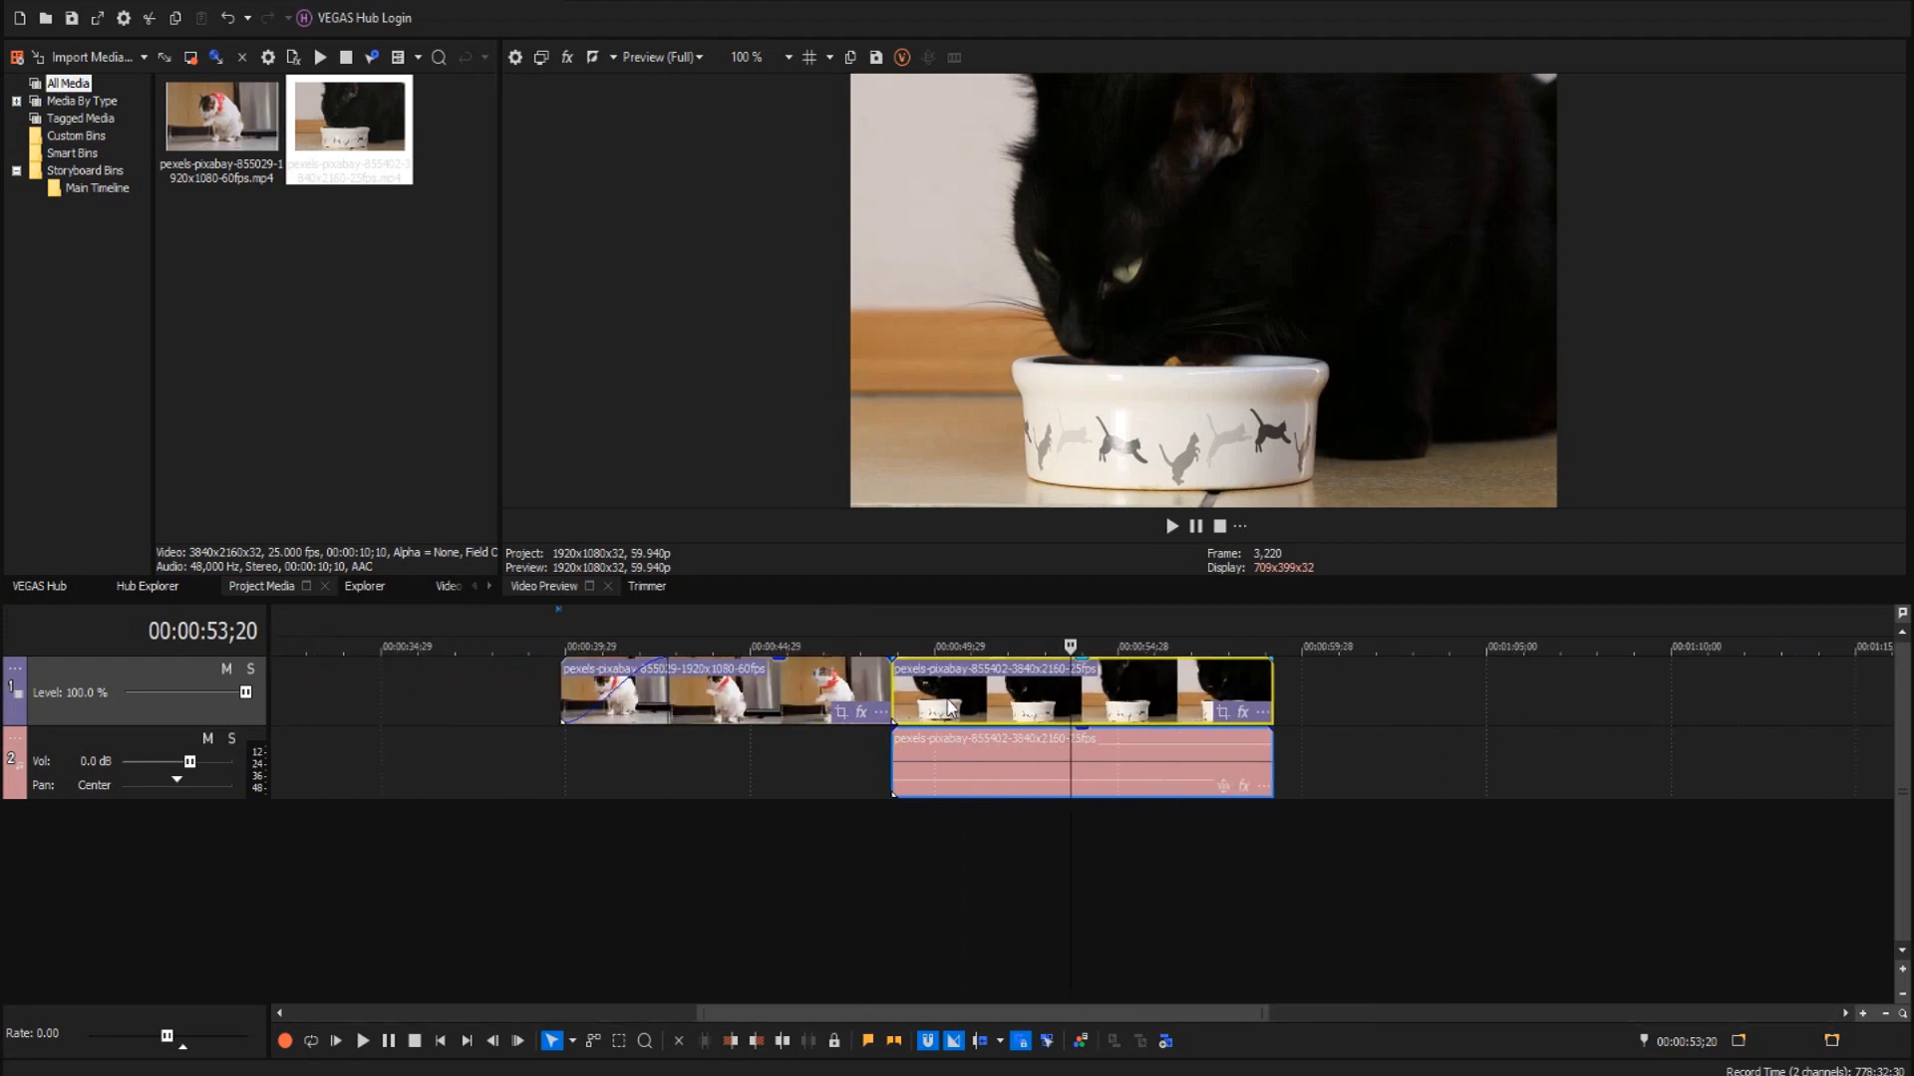
drag(809, 687, 840, 679)
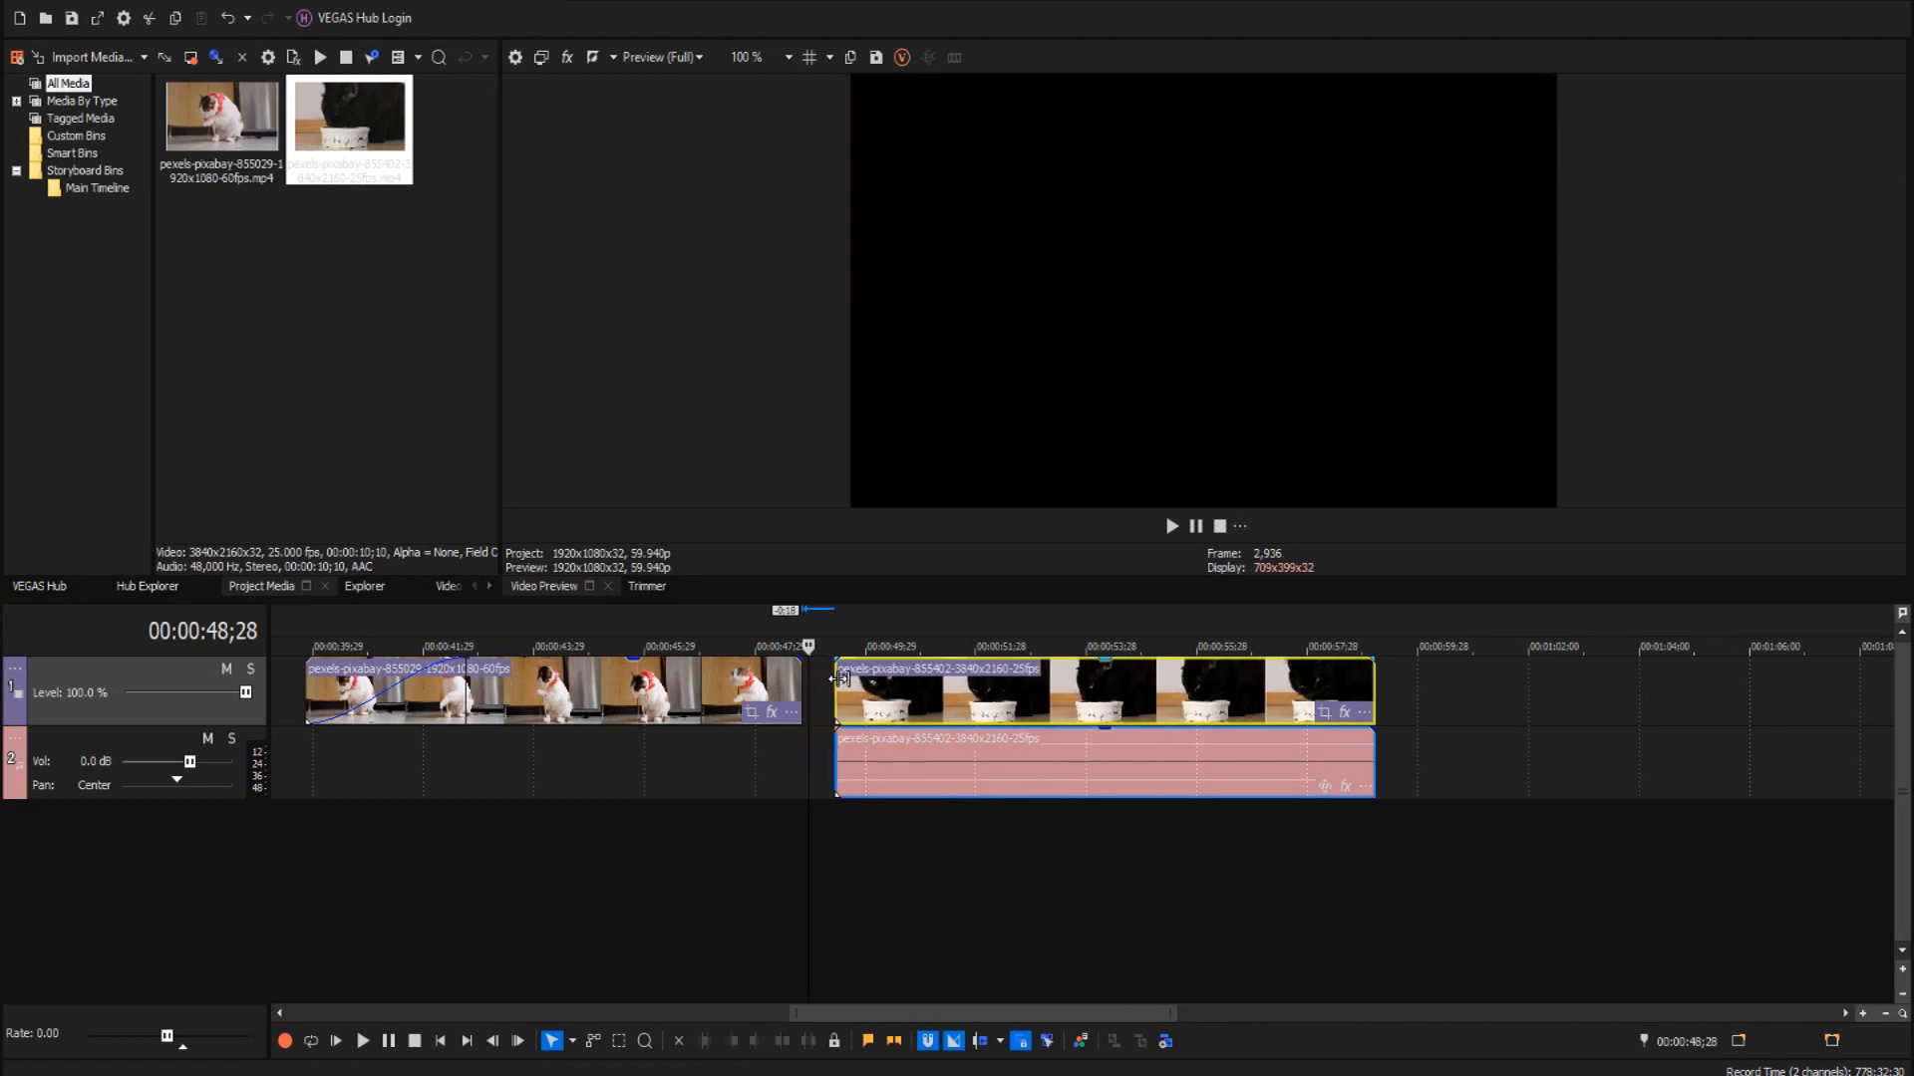
click(835, 680)
- Remove the white cat clip's fade-in, then overlap its end with the black cat clip's start as a crossfade and play it back
click(786, 685)
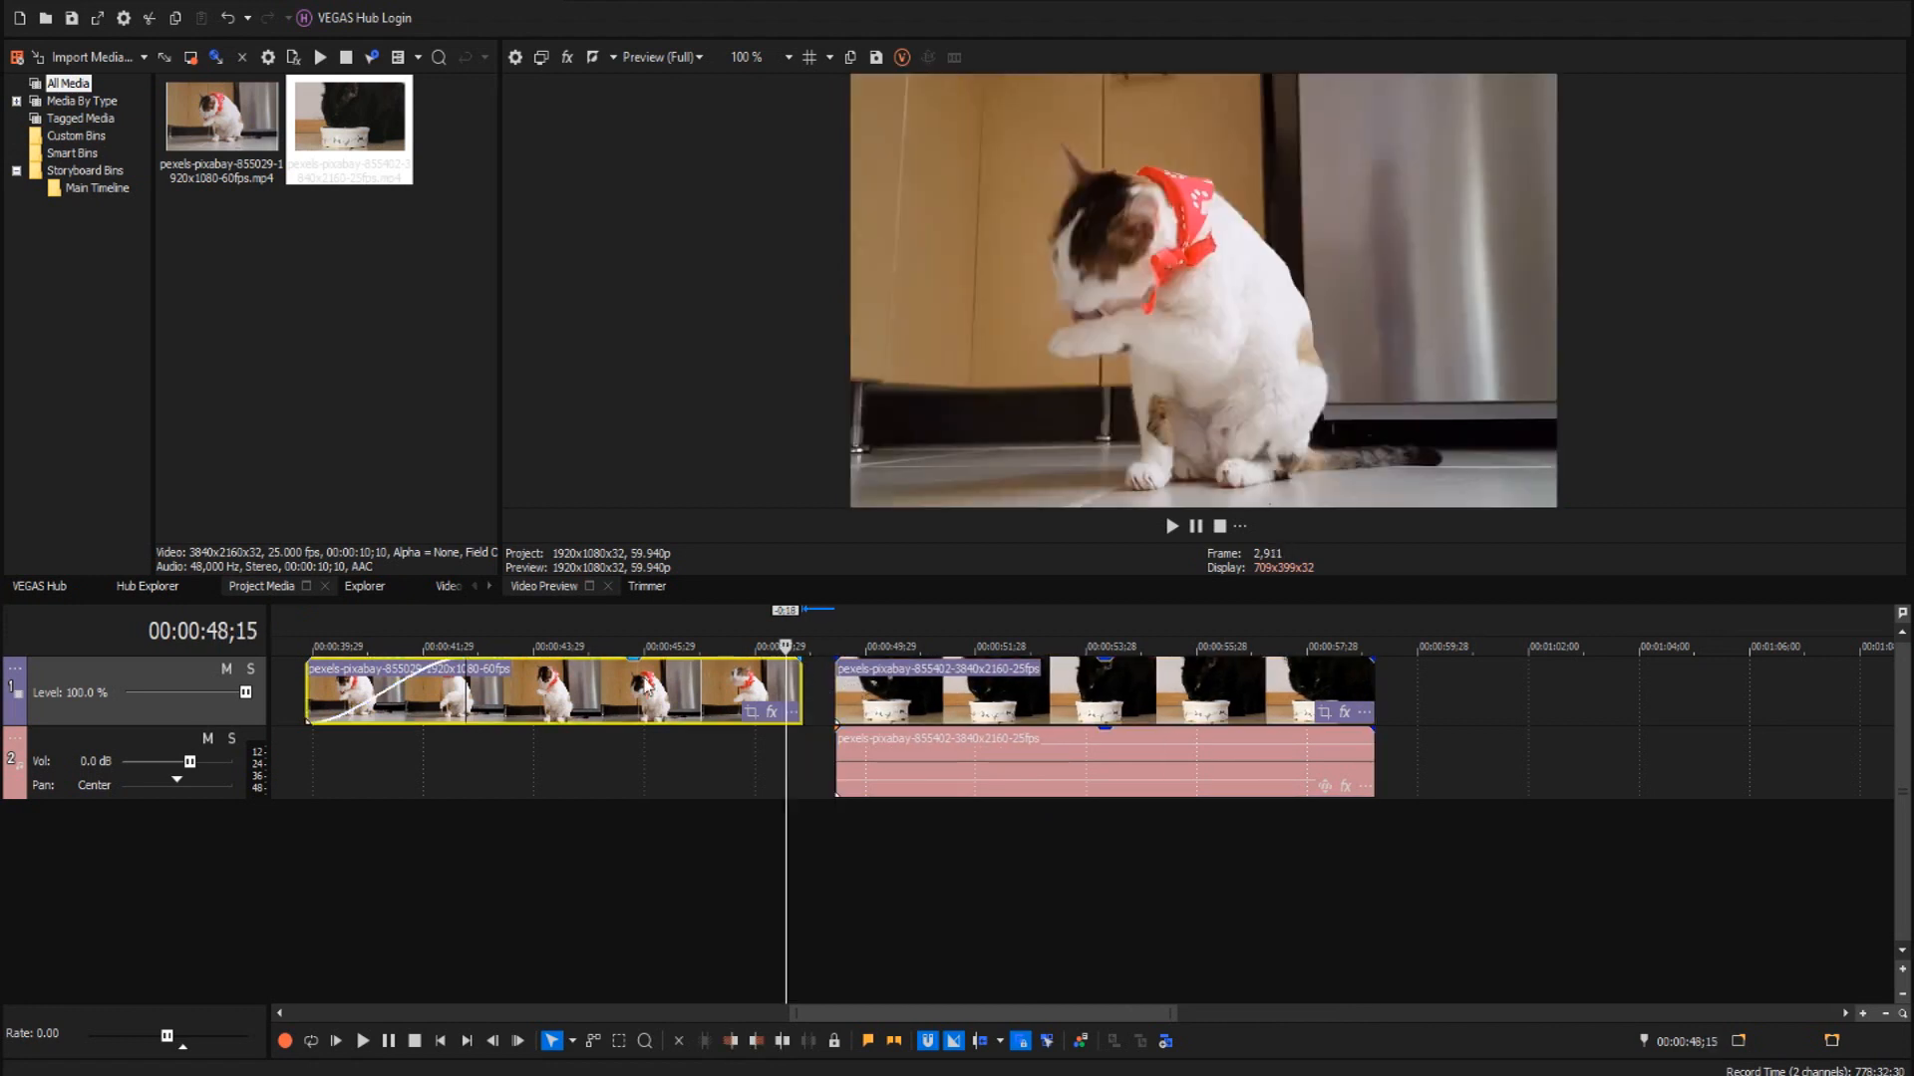
drag(462, 673, 300, 650)
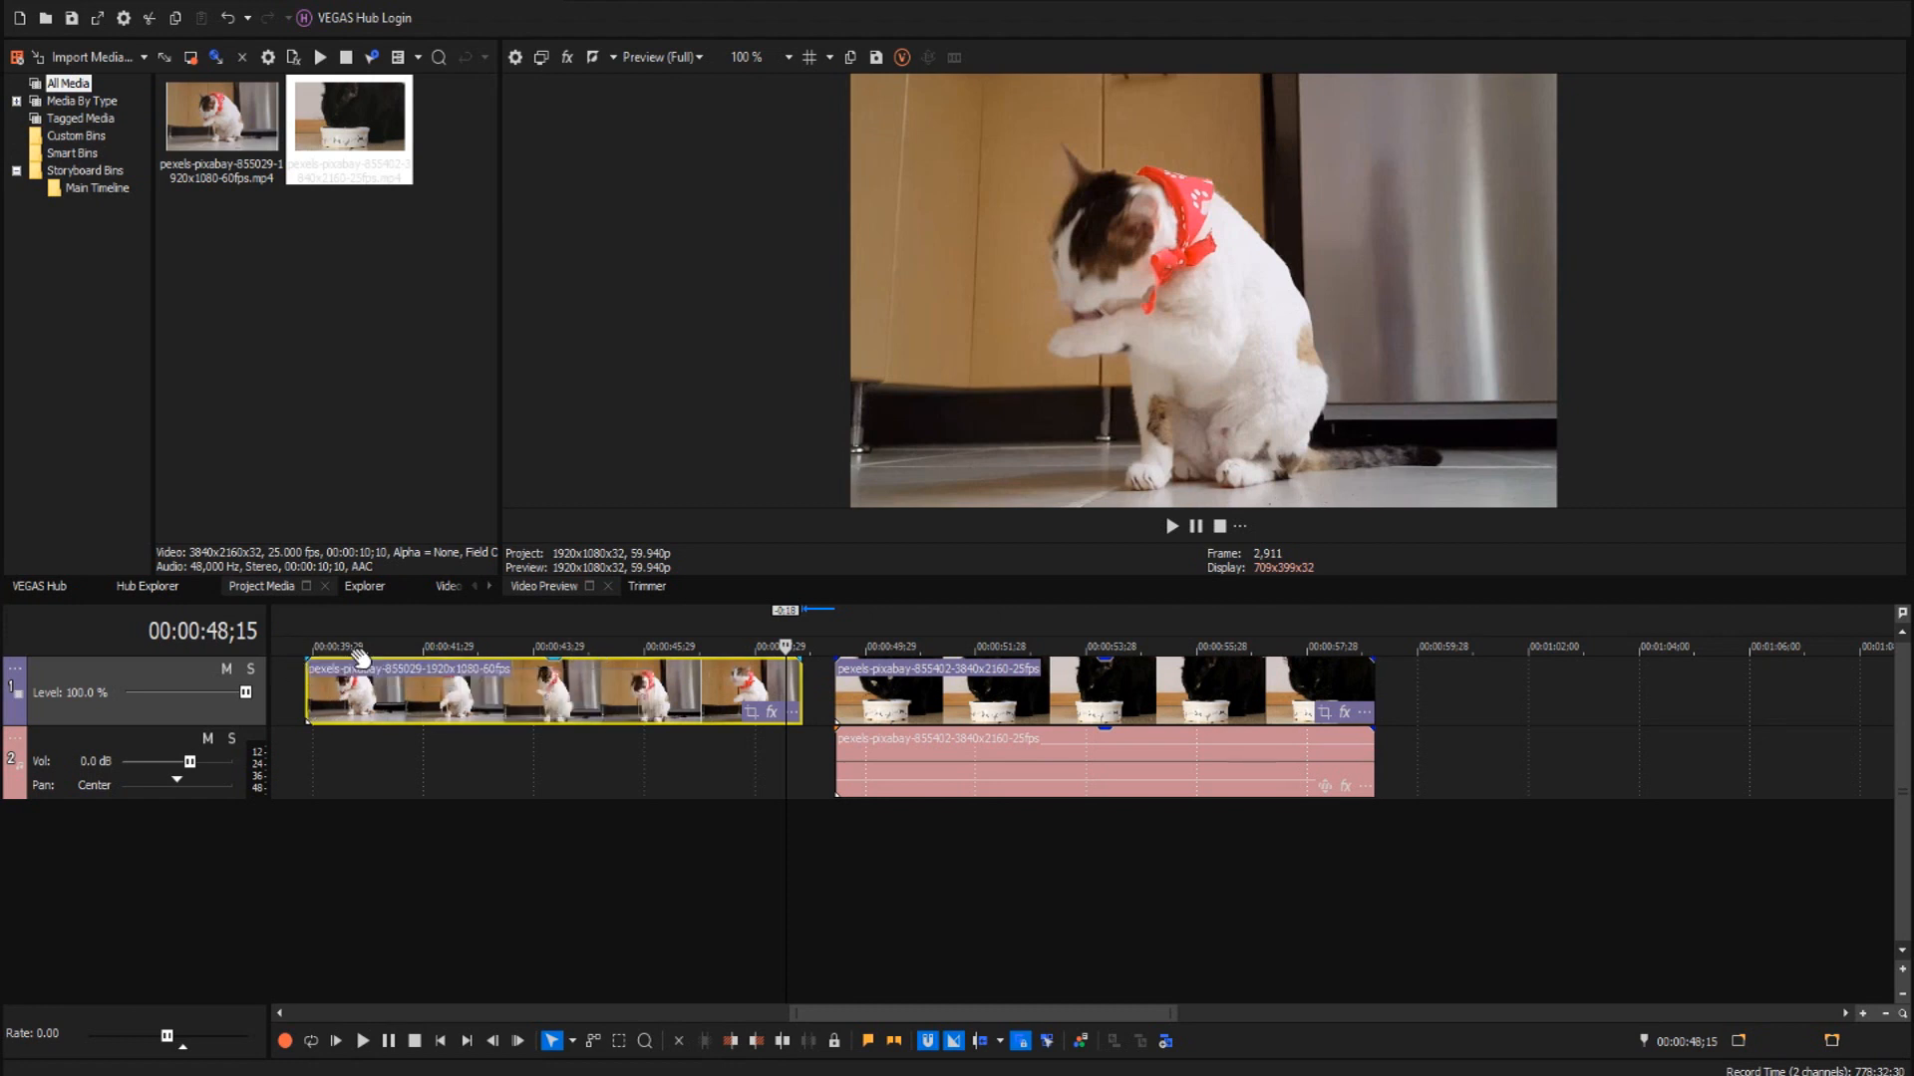
drag(673, 684, 783, 674)
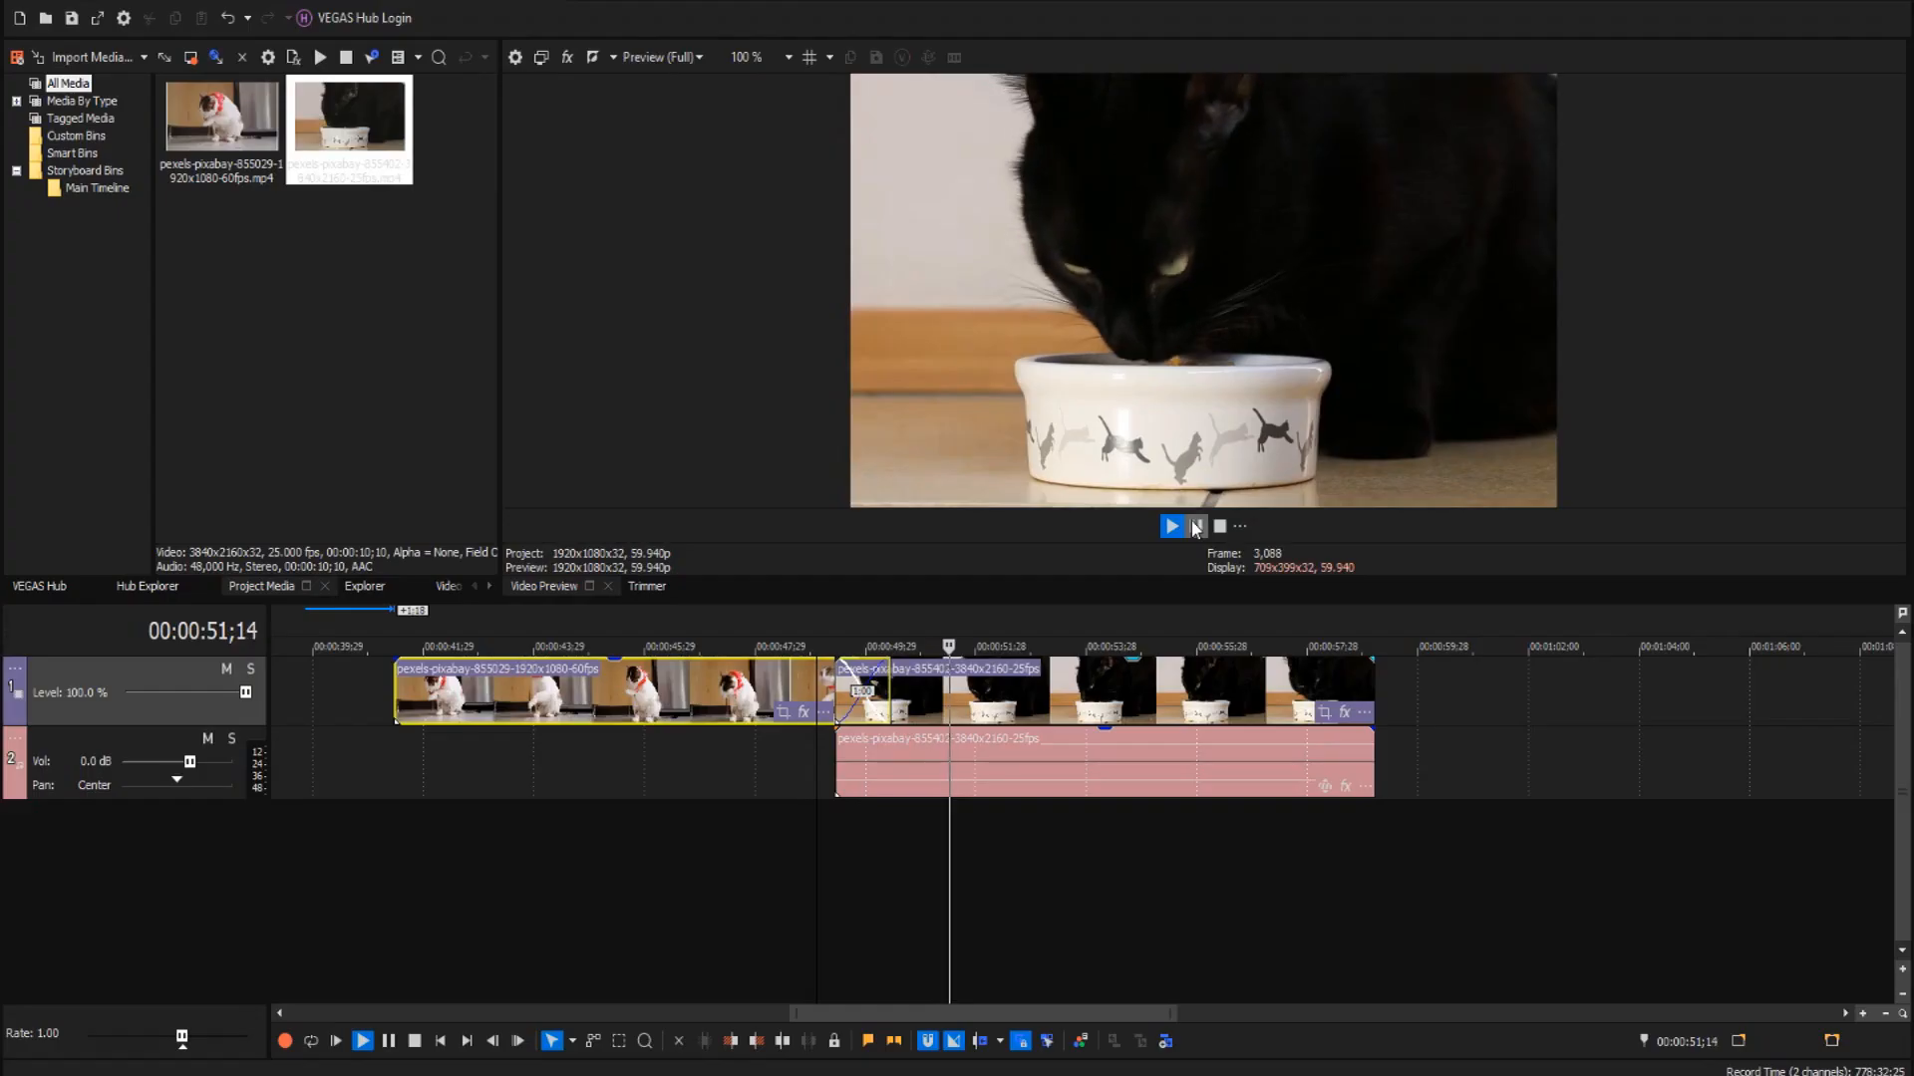
click(1196, 526)
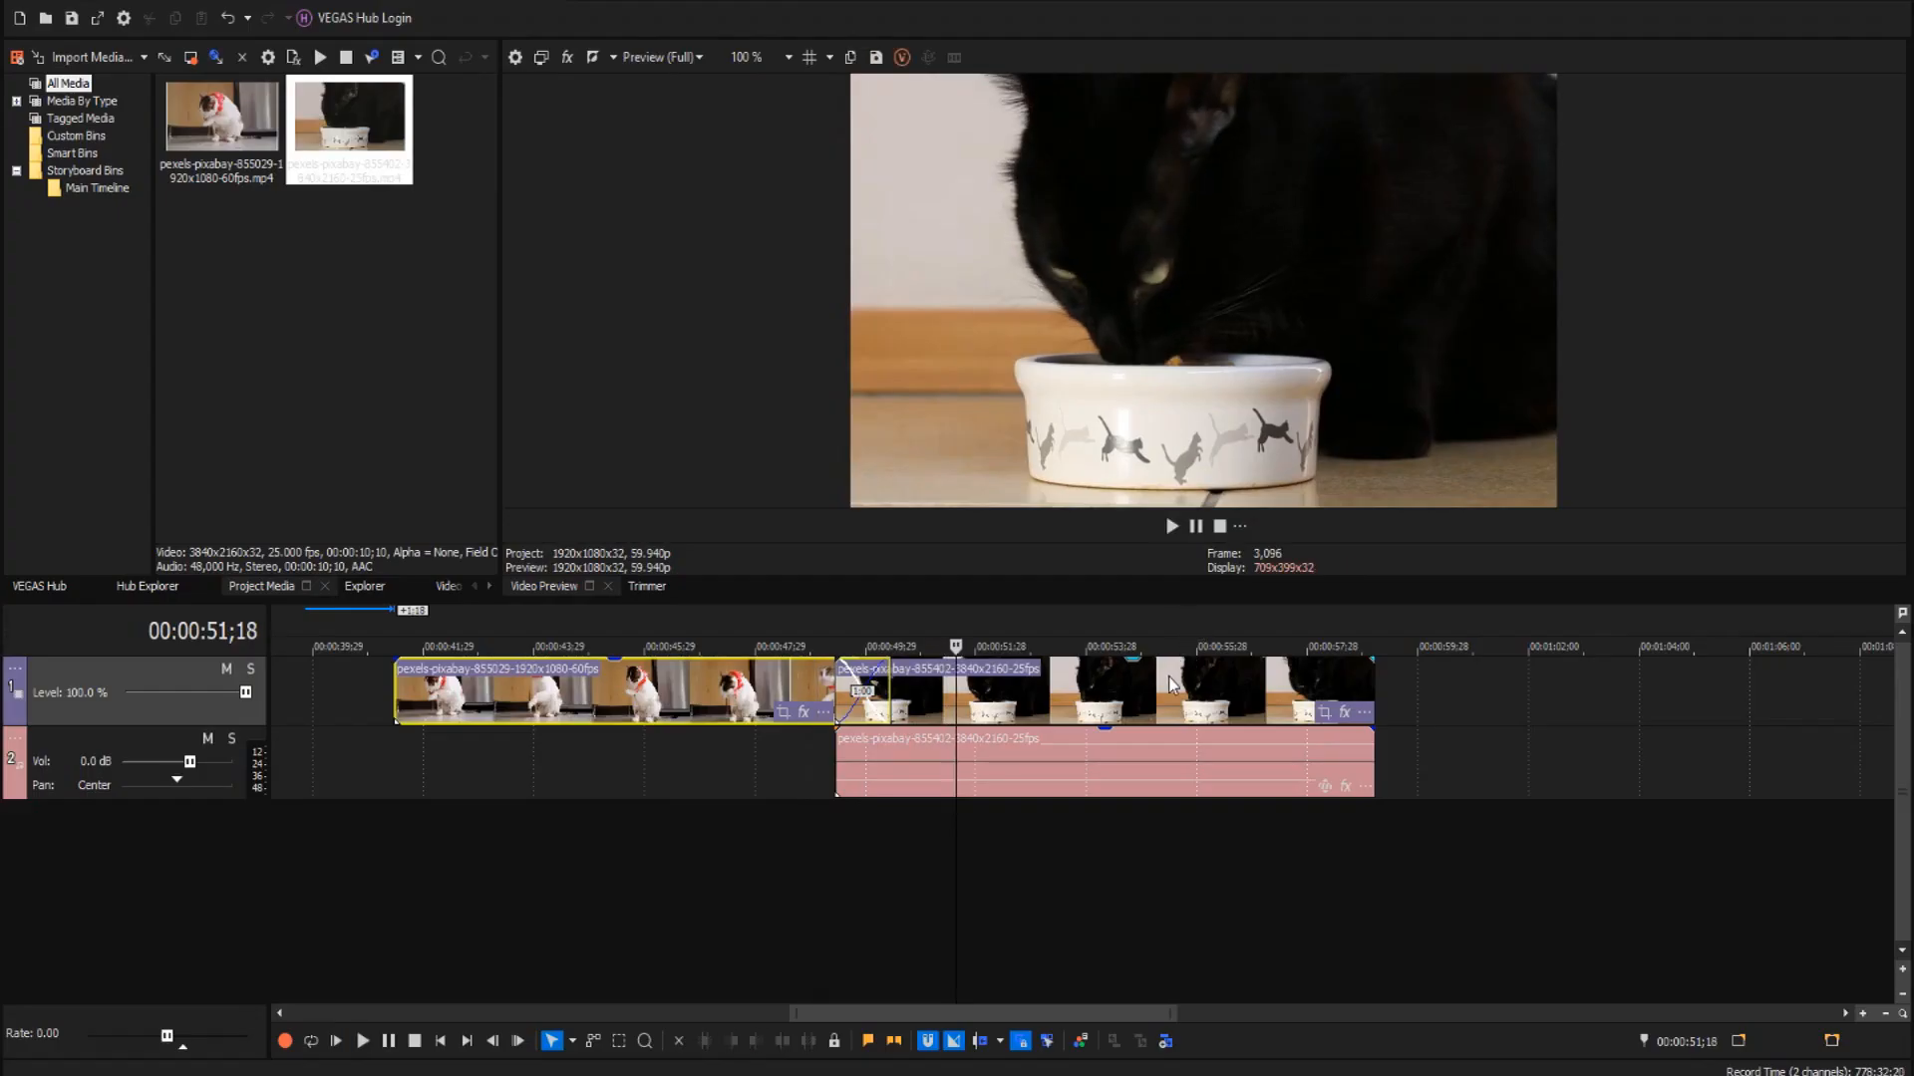
- Open the black cat clip's pan/crop settings and narrow the crop frame from its sides to a width of about 3,374
click(1323, 714)
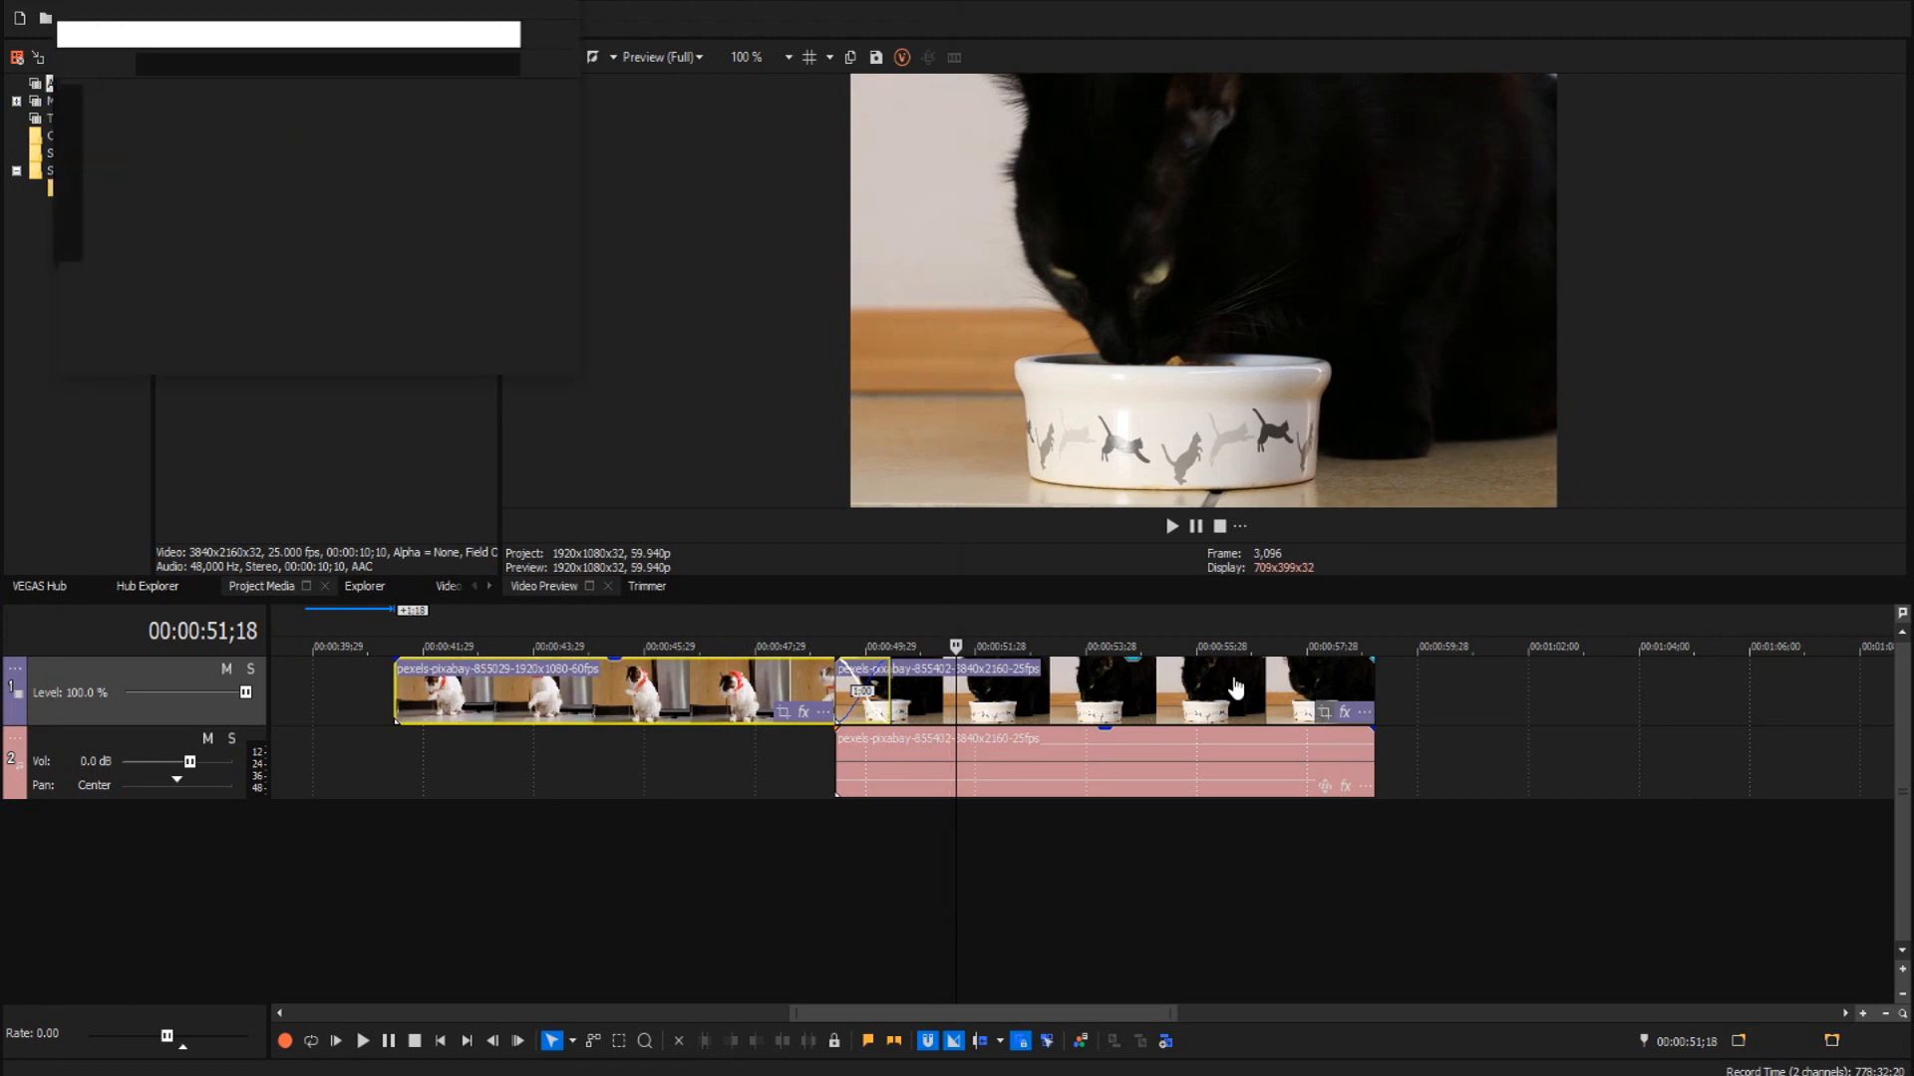
drag(325, 482, 350, 483)
drag(910, 442, 901, 448)
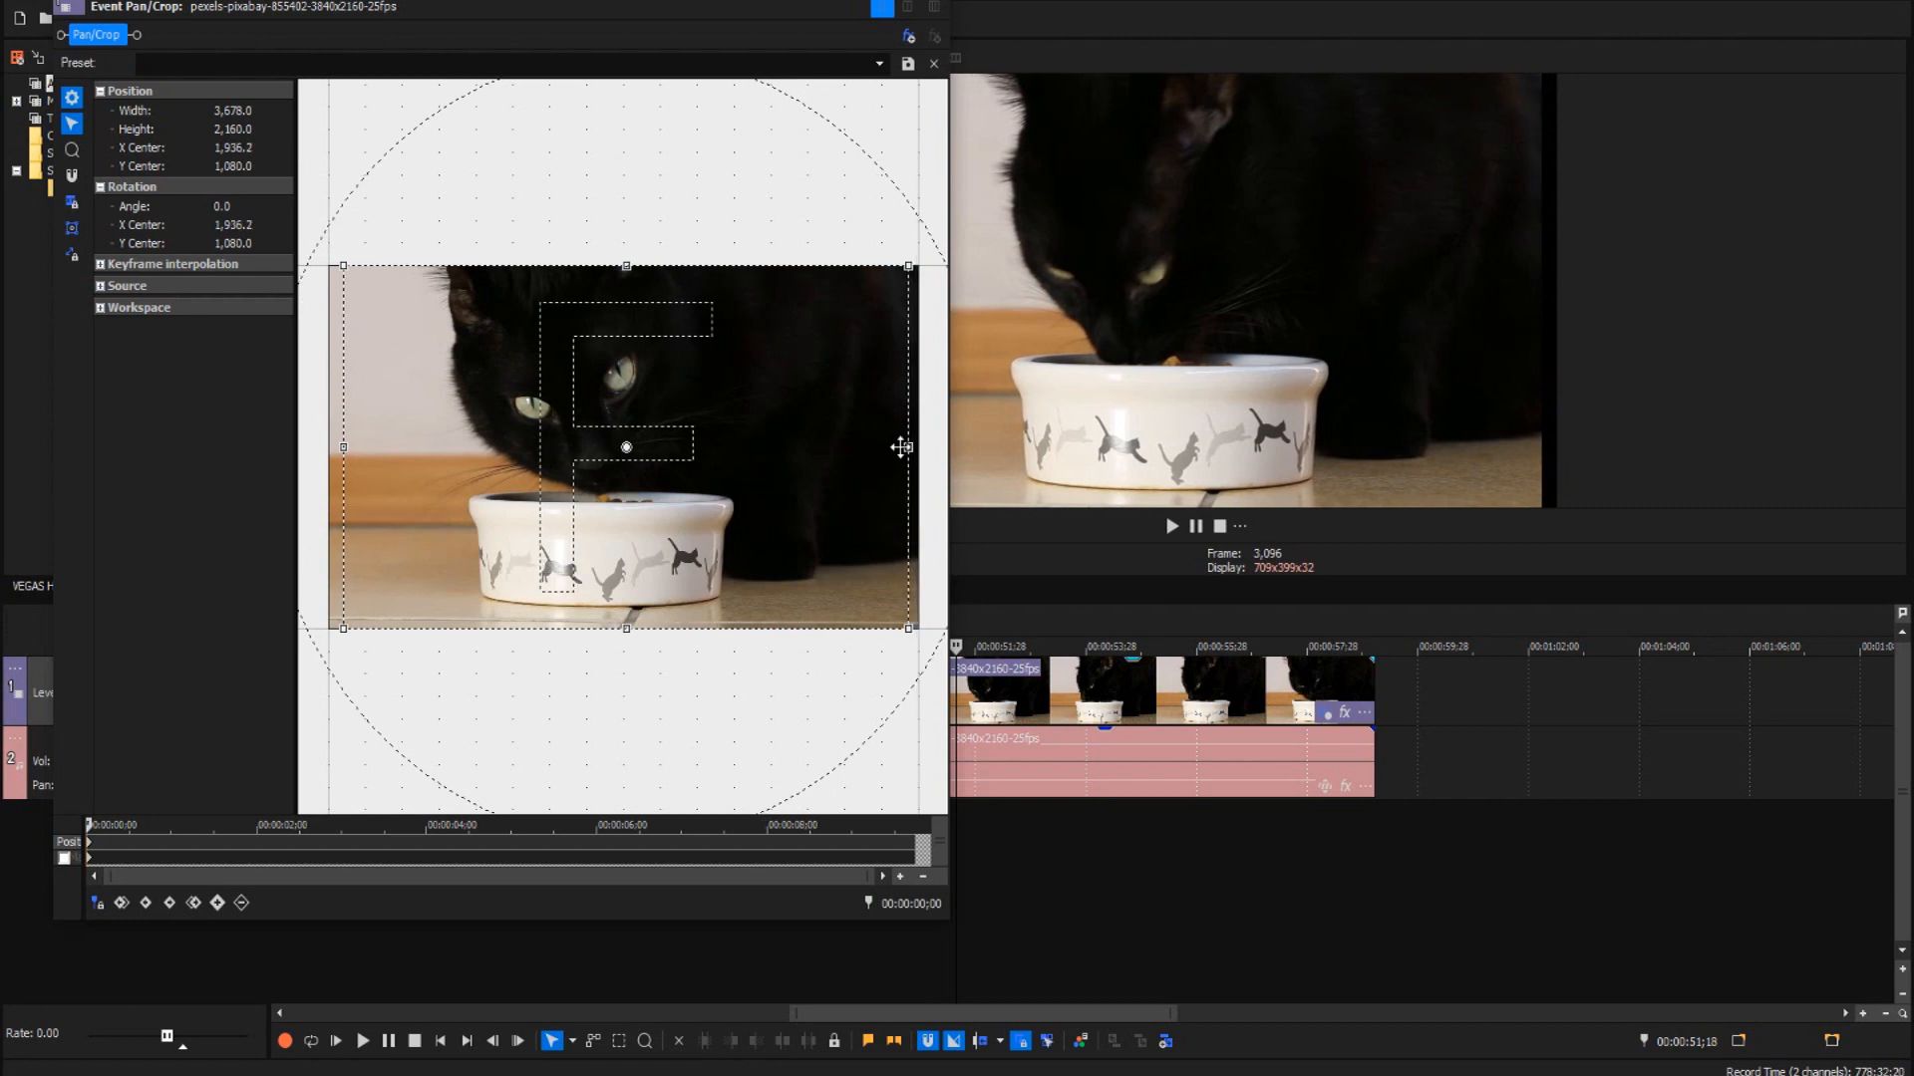
drag(844, 7, 698, 8)
mouse_move(763, 448)
mouse_down()
mouse_move(578, 449)
mouse_move(743, 449)
mouse_up()
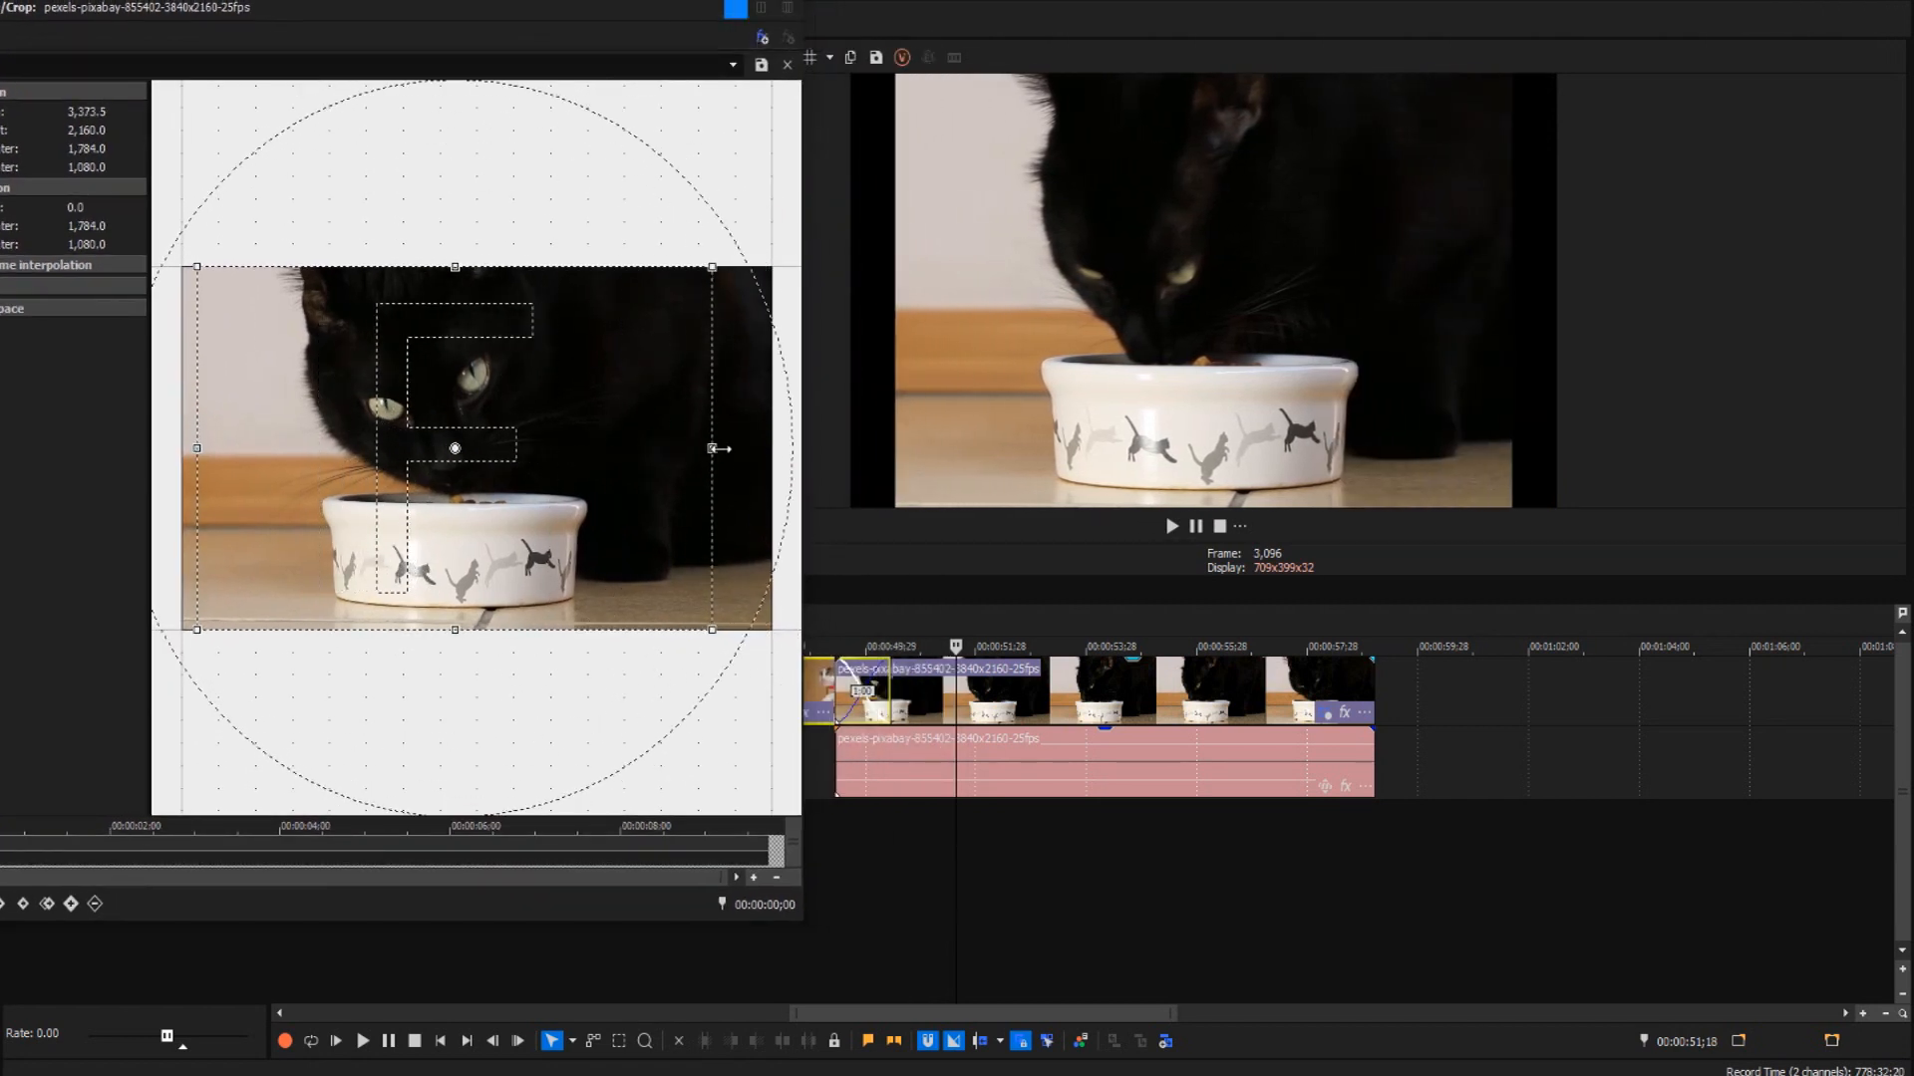
drag(192, 449, 291, 448)
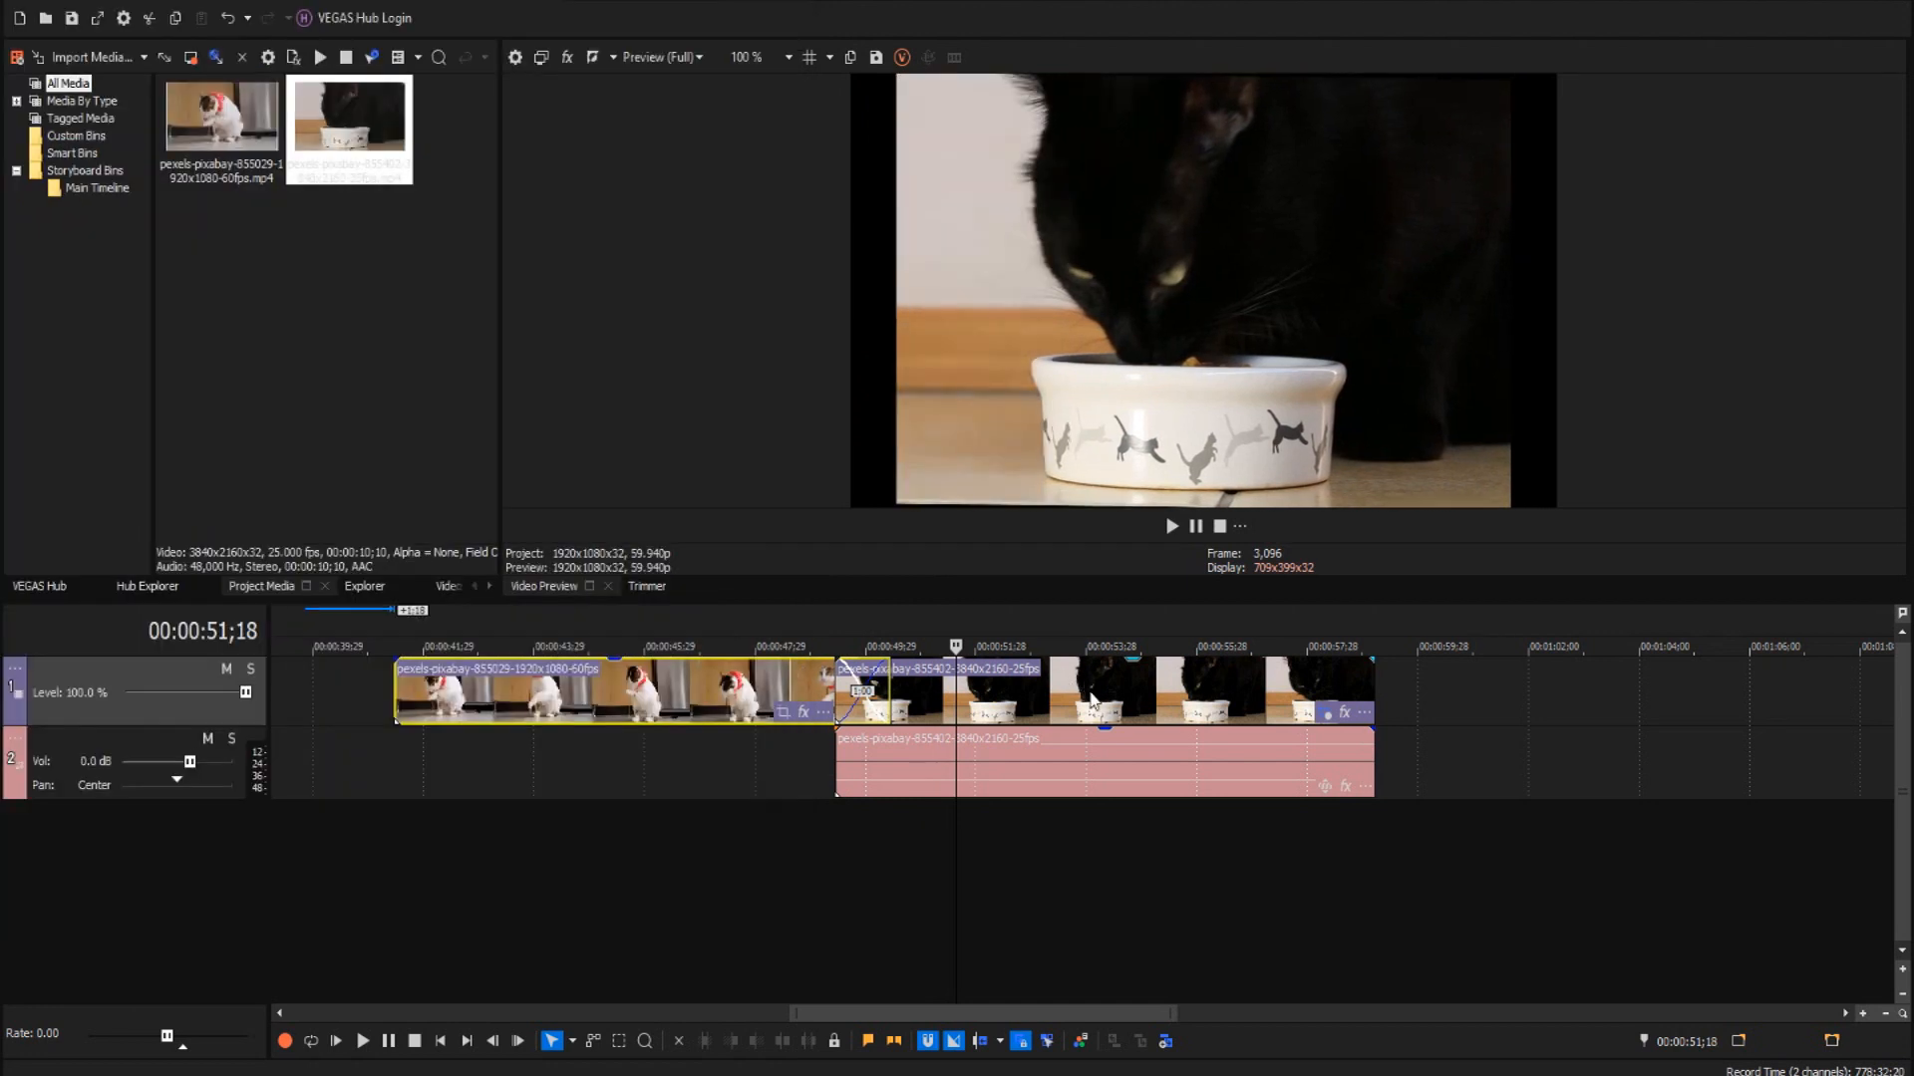
- Turn off Maintain aspect ratio in the black cat video event's properties
click(1094, 701)
right_click(1244, 695)
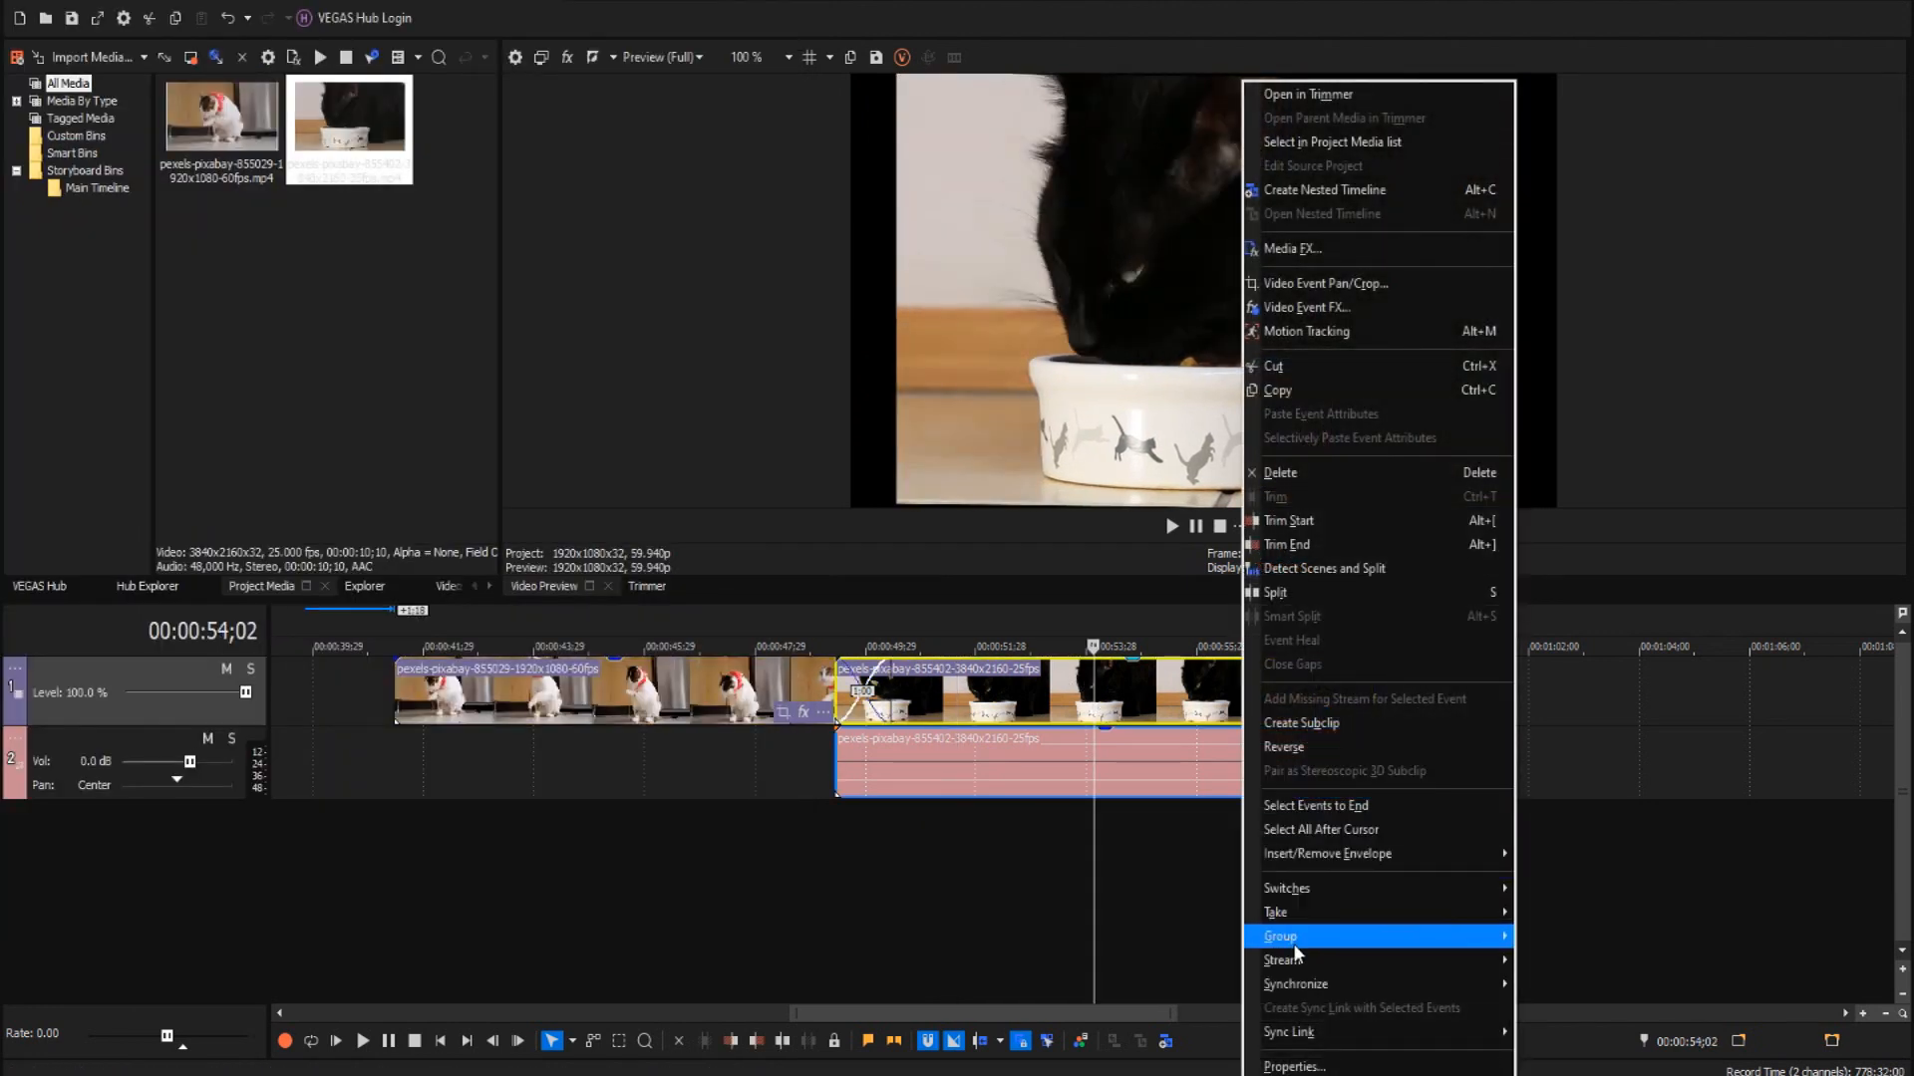
click(1329, 1068)
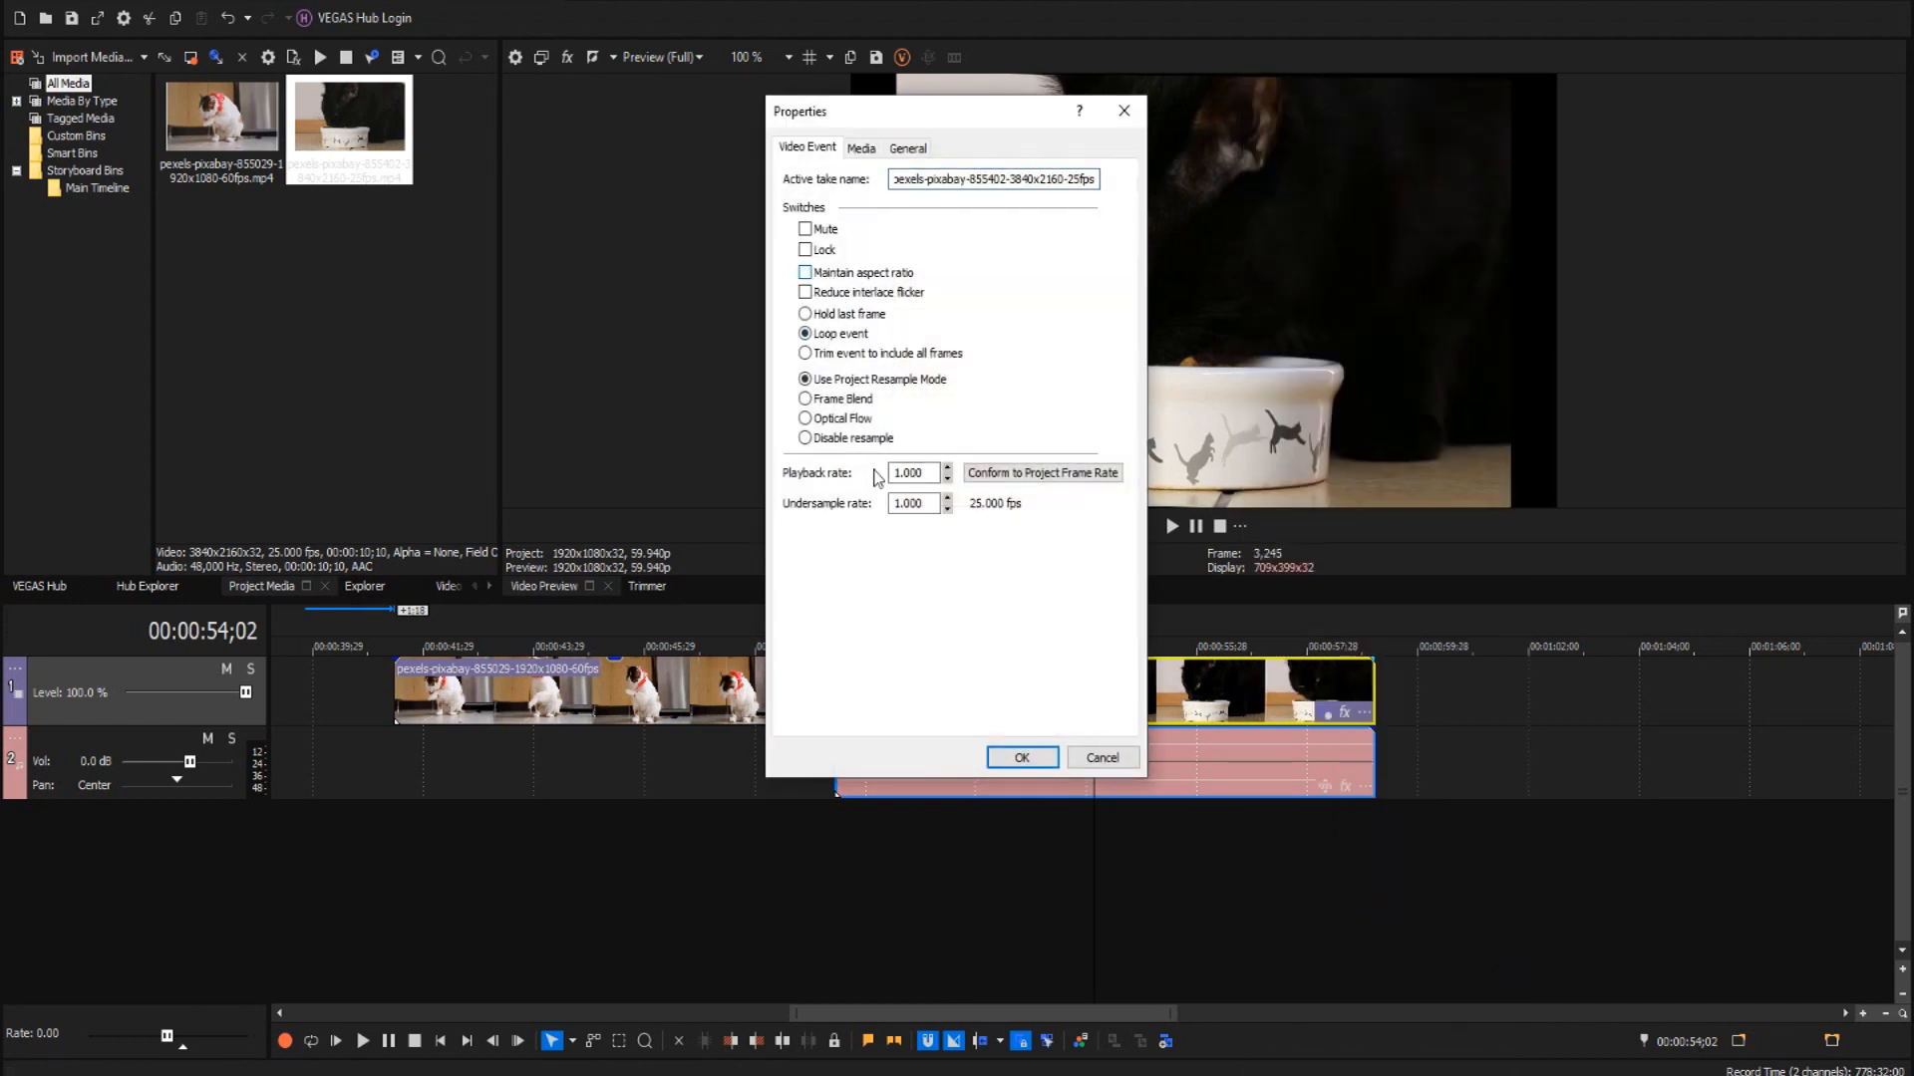
click(1023, 759)
- Reopen the black cat clip's pan/crop settings and freely adjust the crop frame's size and position
click(1326, 712)
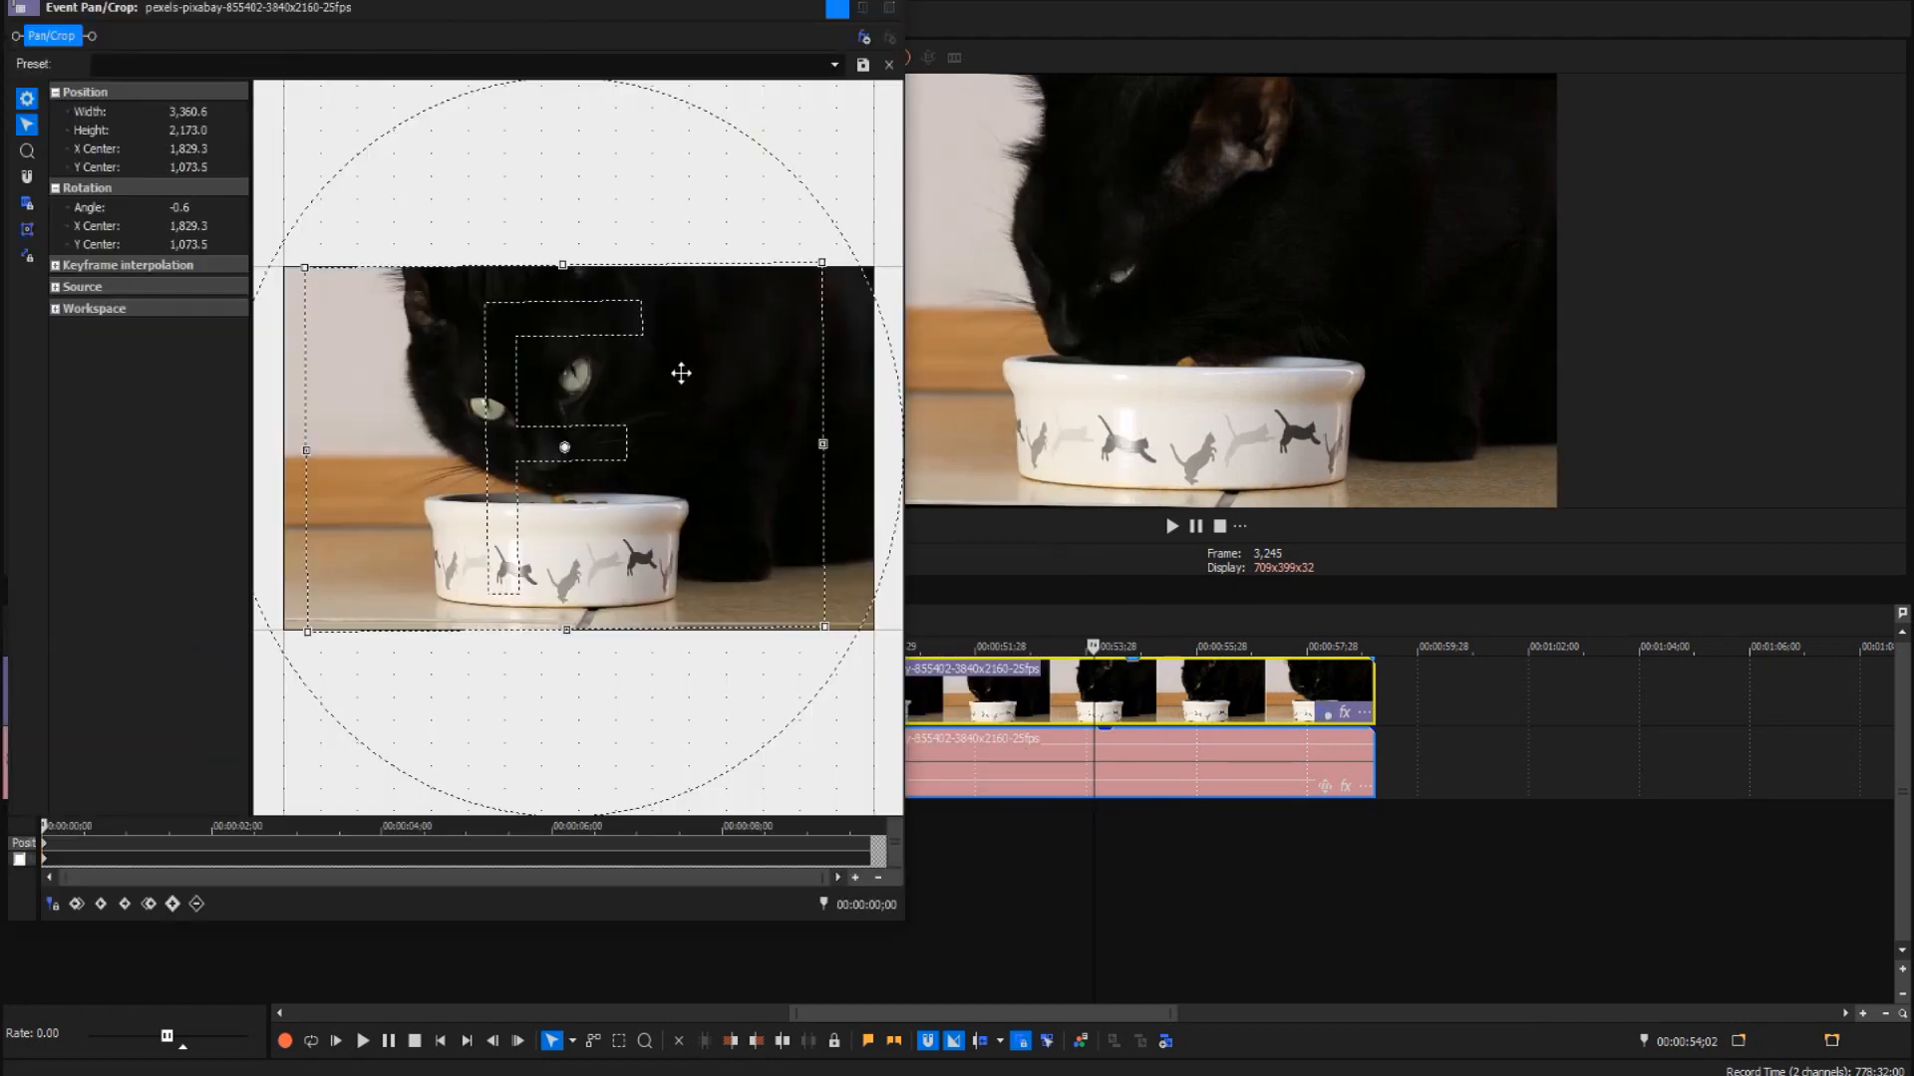
drag(822, 443, 869, 444)
drag(740, 9, 493, 9)
mouse_move(631, 441)
mouse_down()
mouse_move(462, 426)
mouse_move(765, 432)
mouse_move(626, 439)
mouse_up()
drag(65, 634, 94, 526)
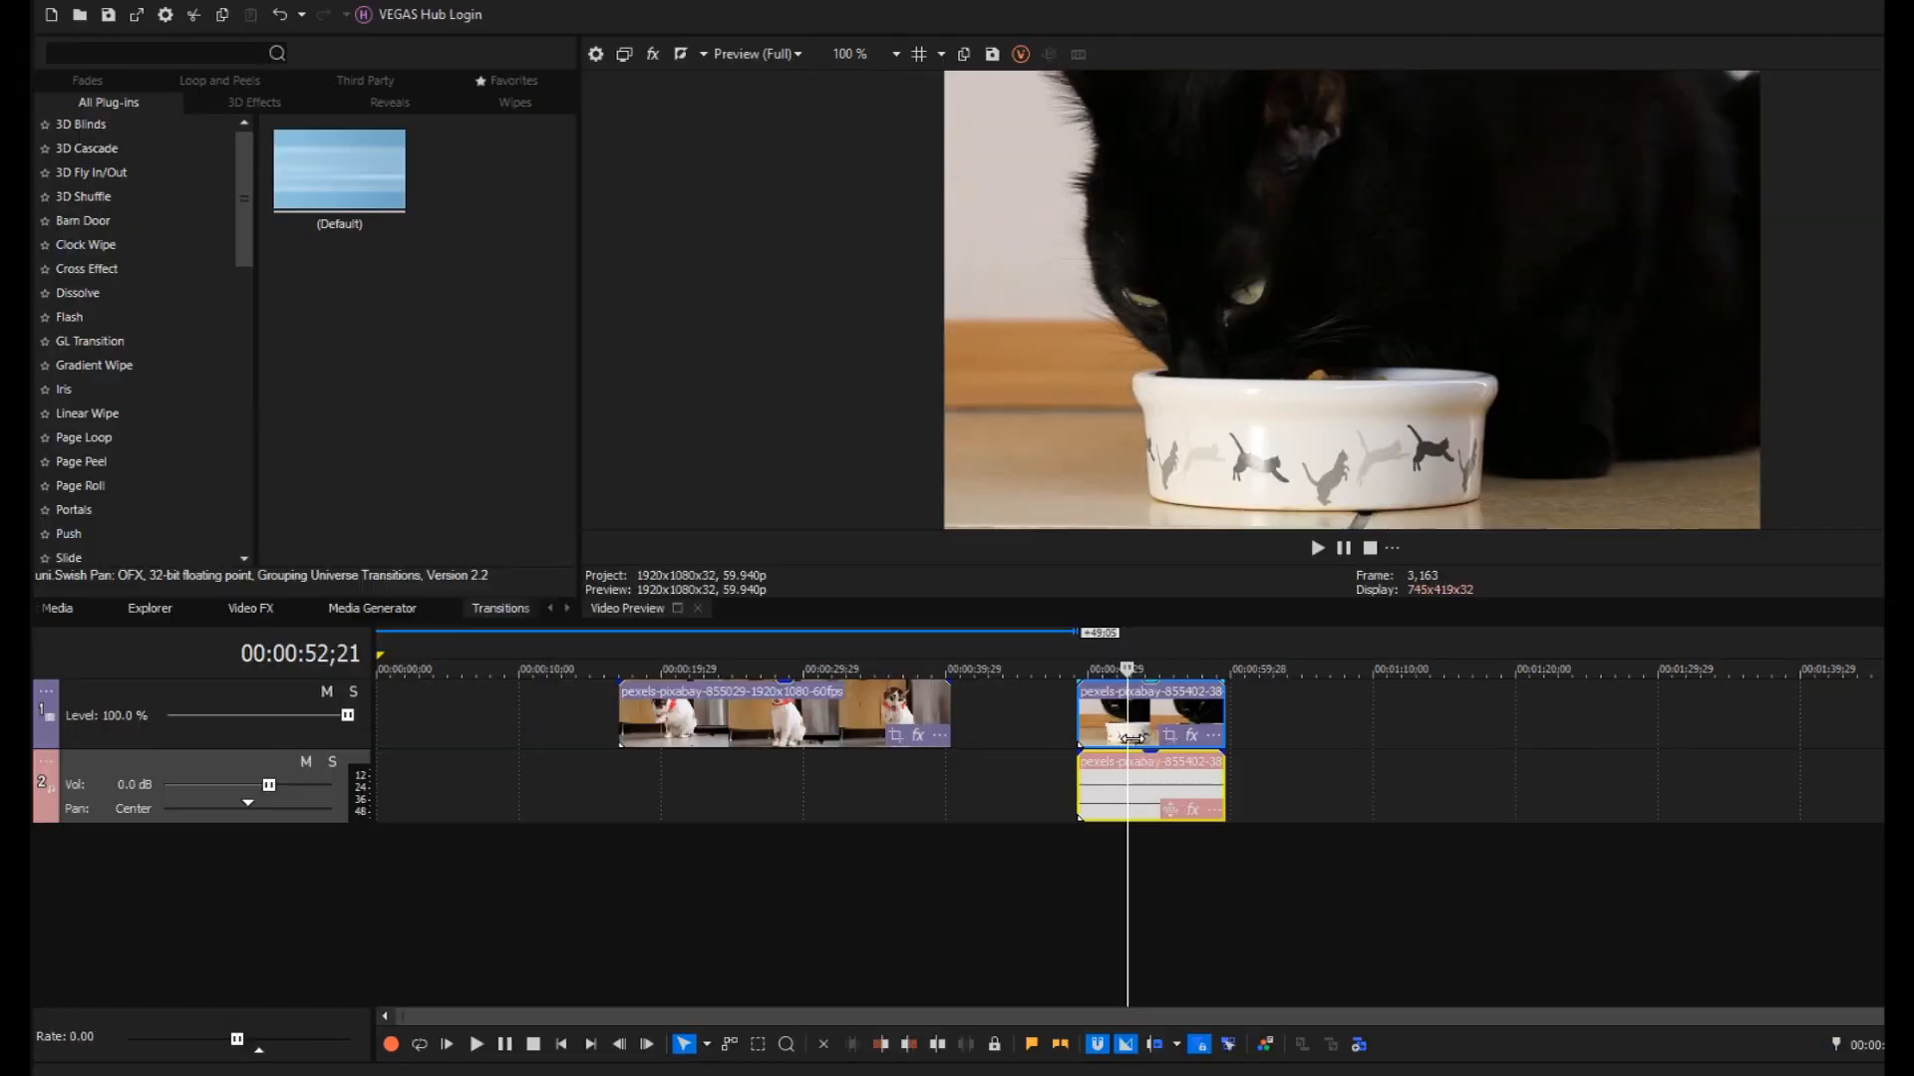
- Lower the black cat clip's audio gain to -Inf. dB and try a fade-in at the start of its audio
mouse_move(1131, 738)
mouse_down()
mouse_move(1193, 727)
mouse_move(1120, 724)
mouse_move(1140, 724)
mouse_up()
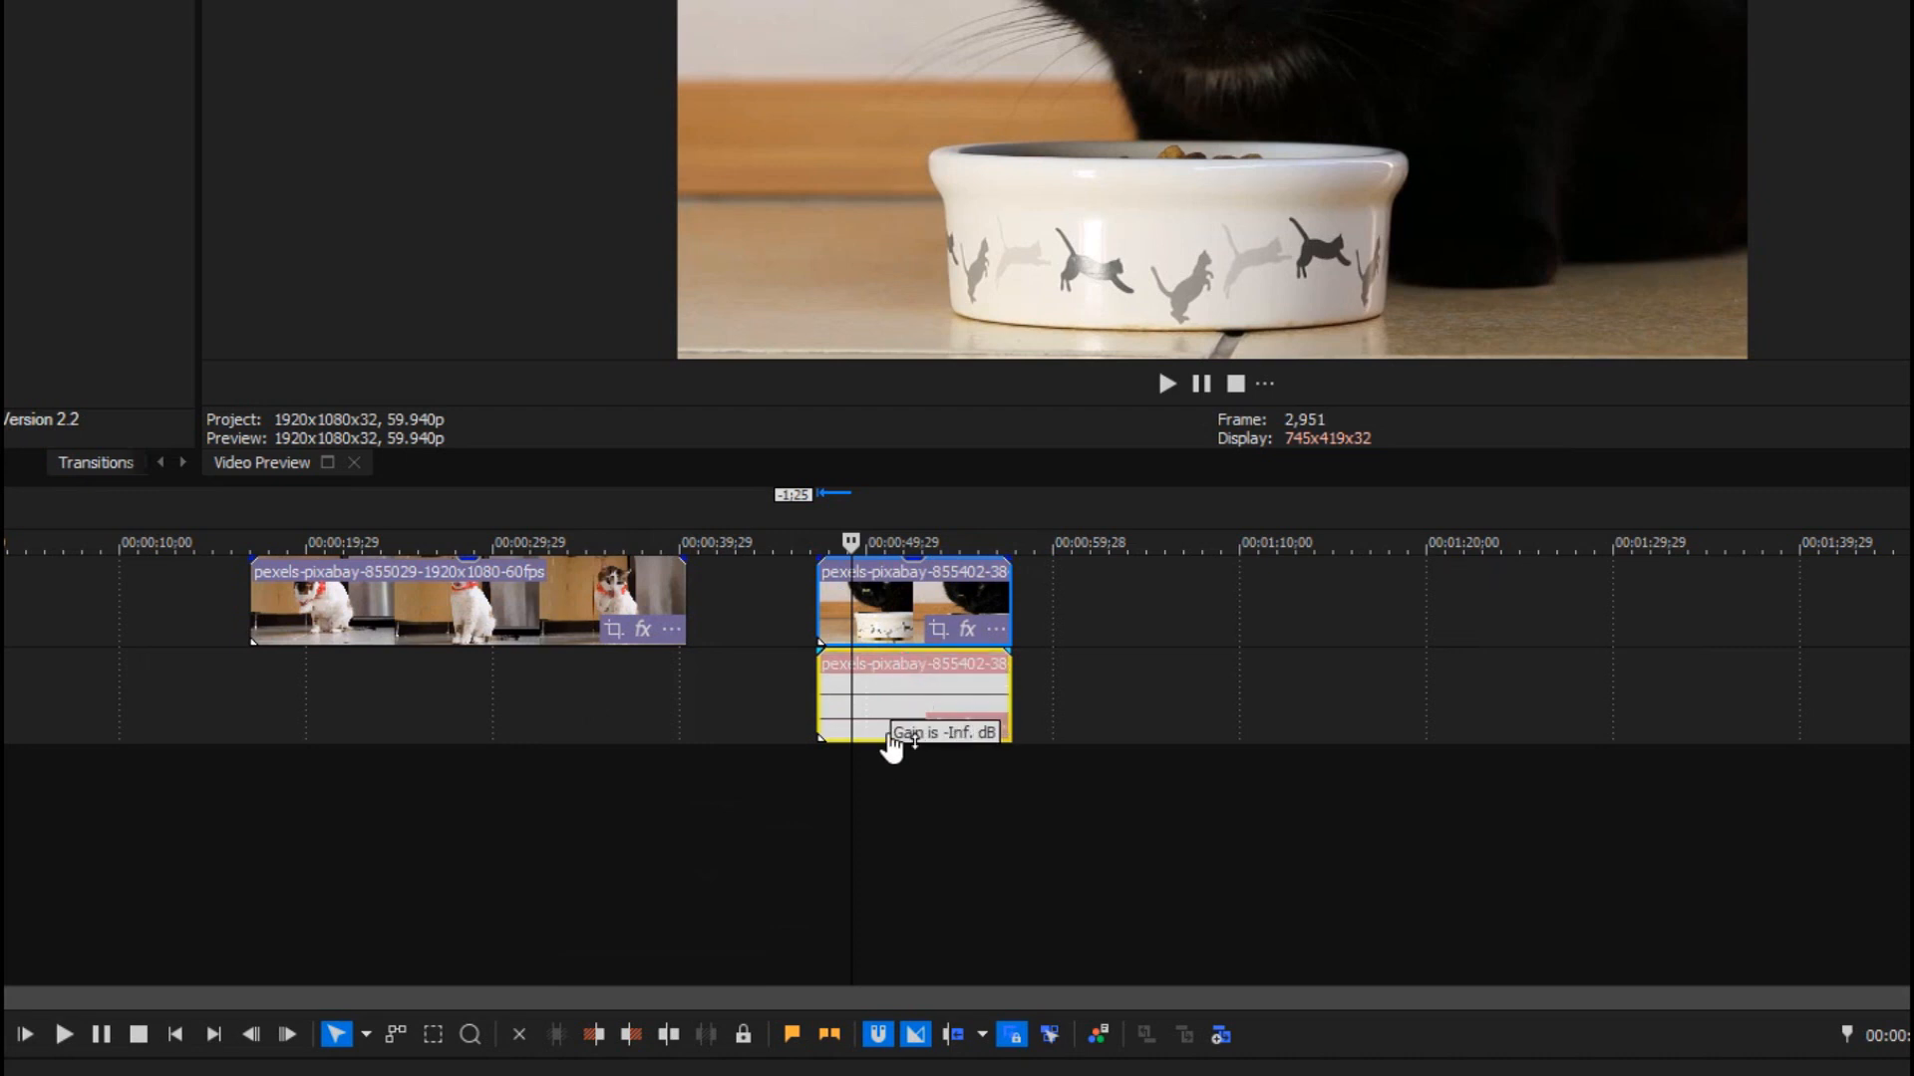
mouse_move(814, 654)
mouse_down()
mouse_move(955, 654)
mouse_move(857, 658)
mouse_up()
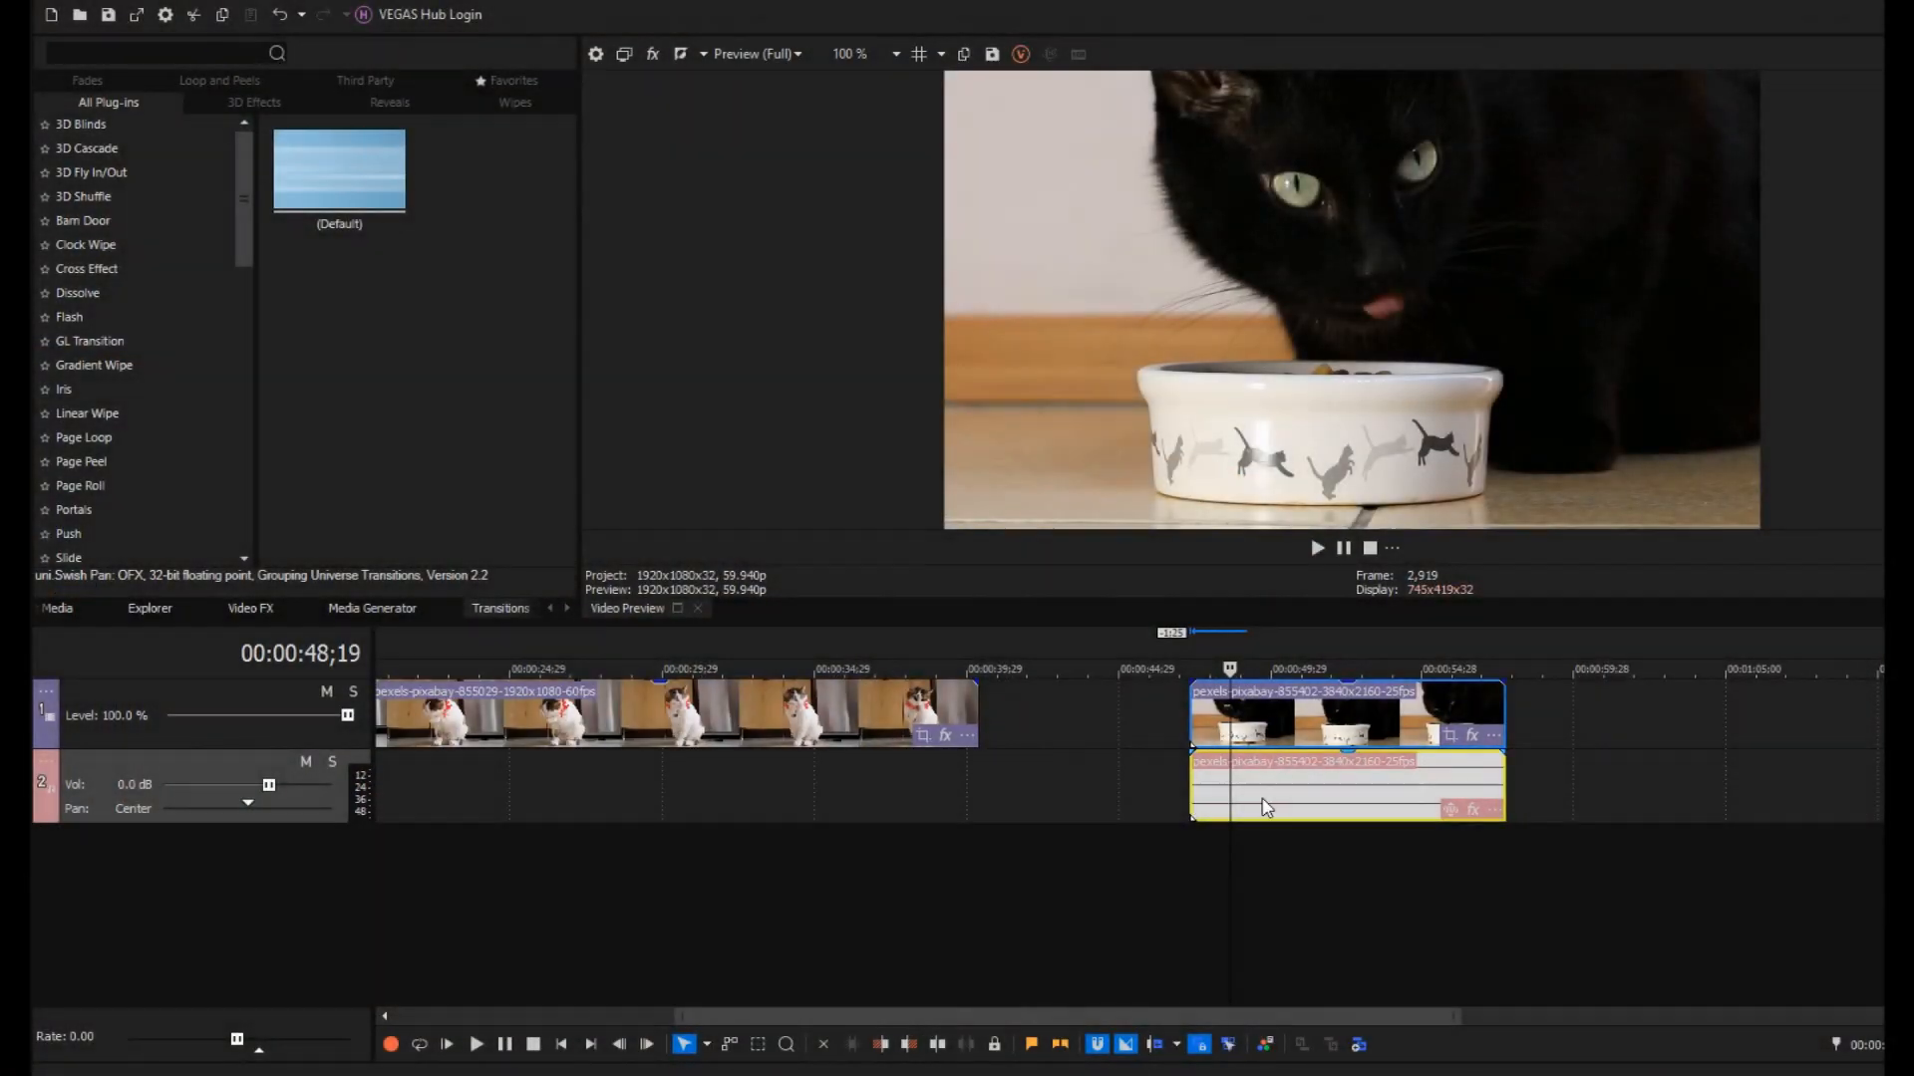
- Unlink the black cat clip's audio event from its video event
drag(1207, 1028, 1318, 1019)
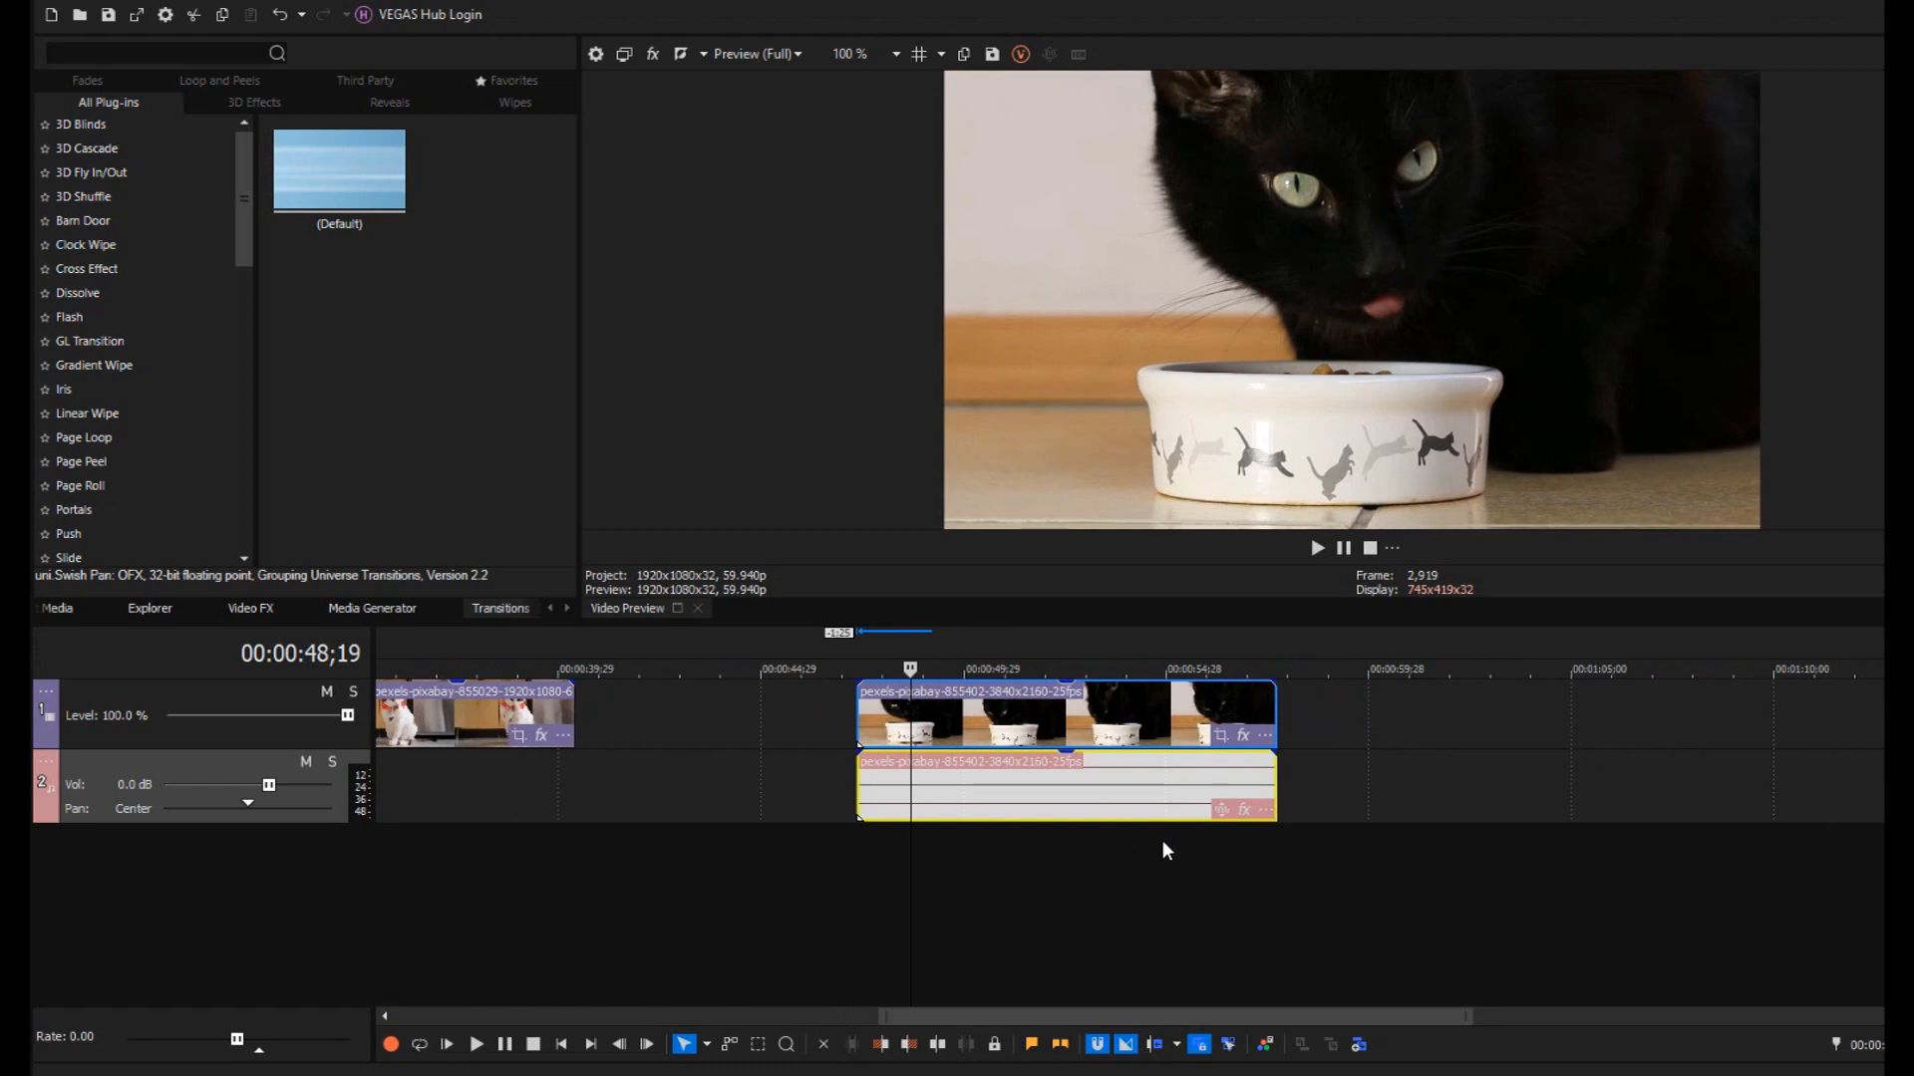
click(1104, 809)
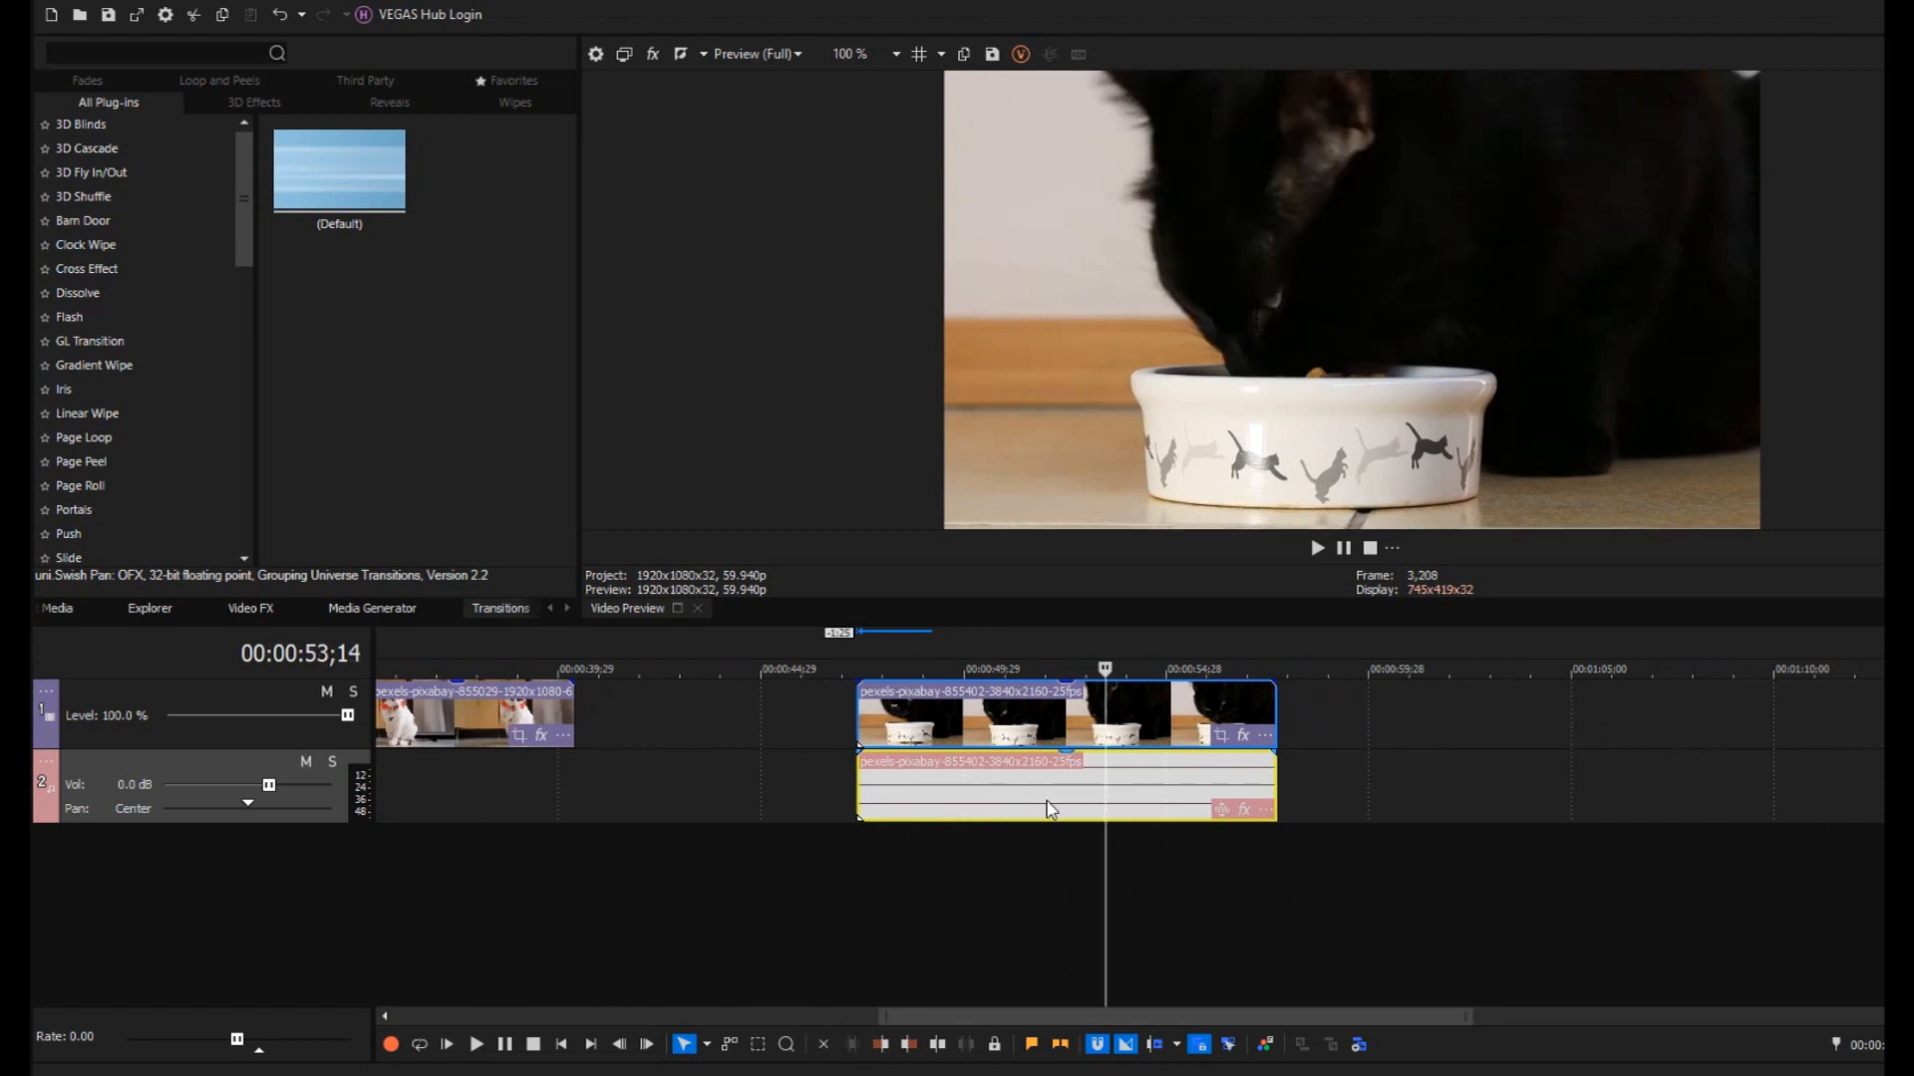
click(1034, 799)
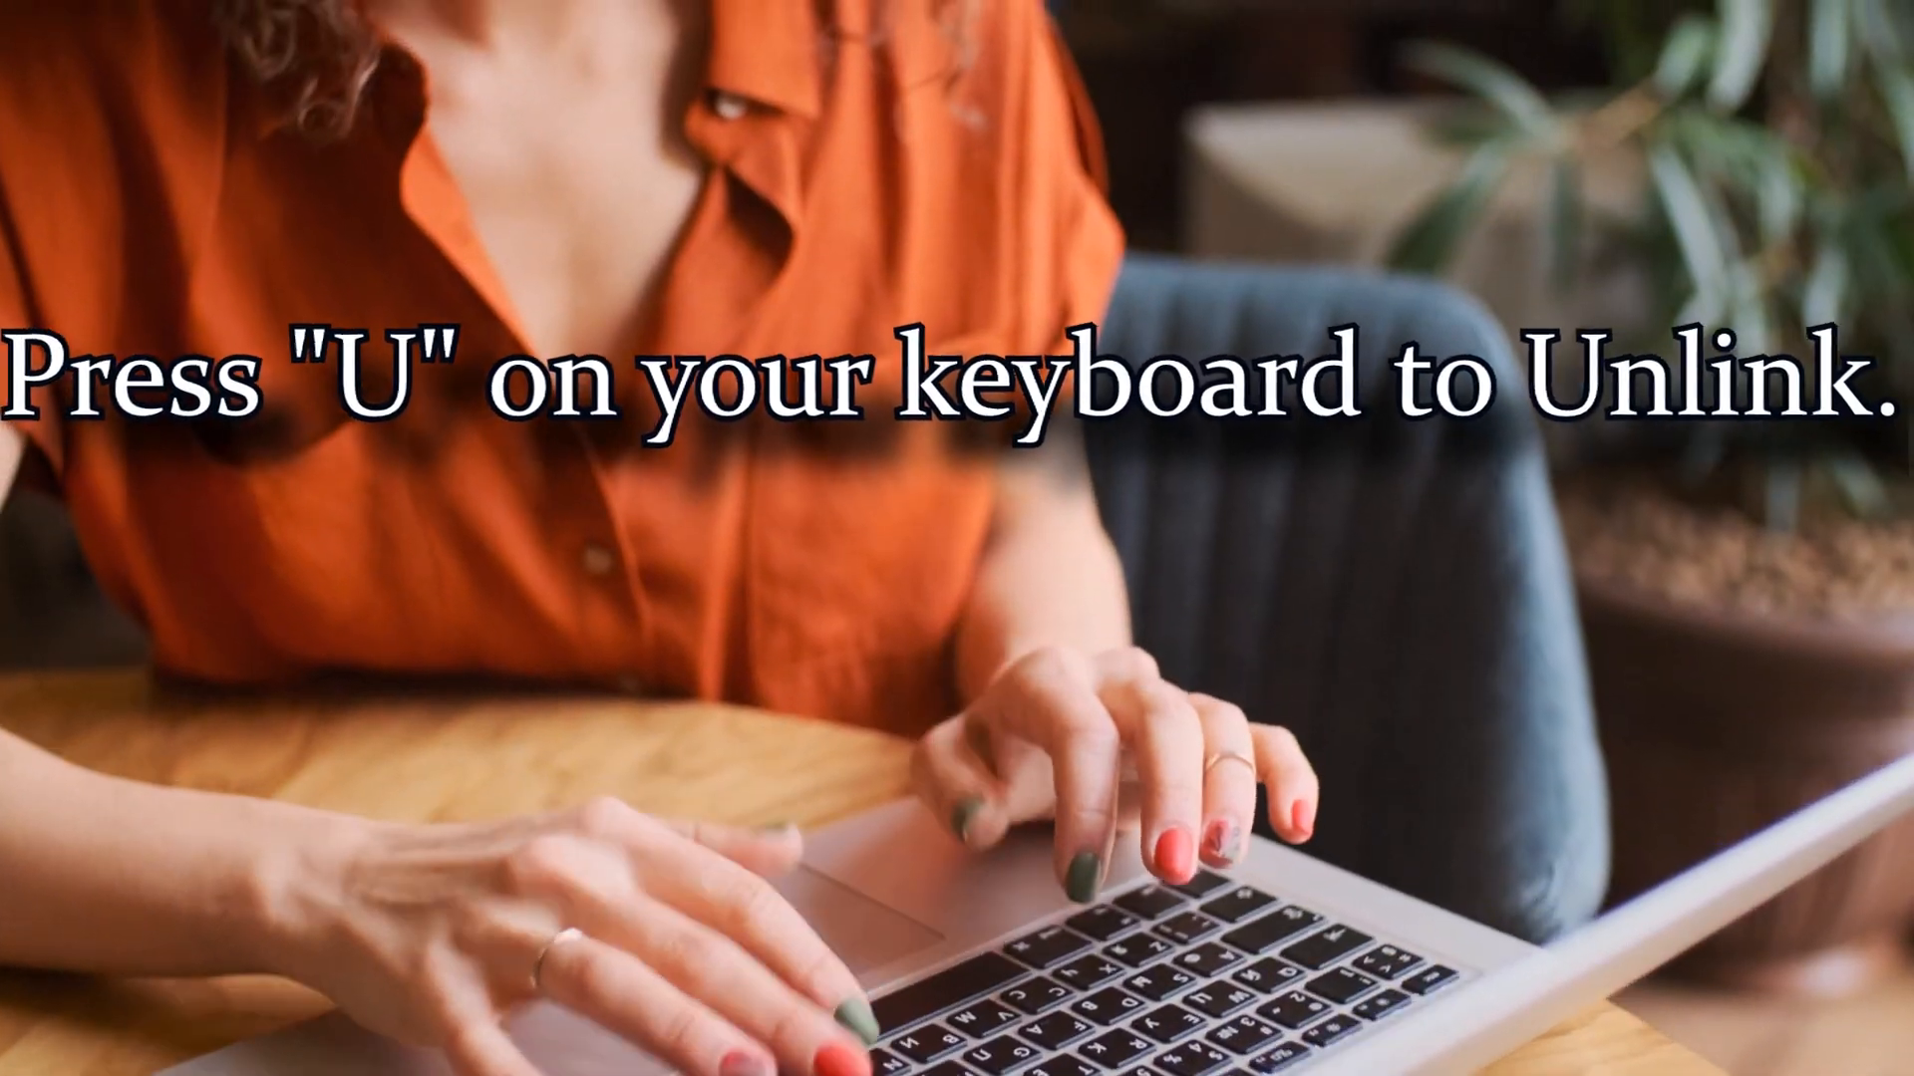
key(u)
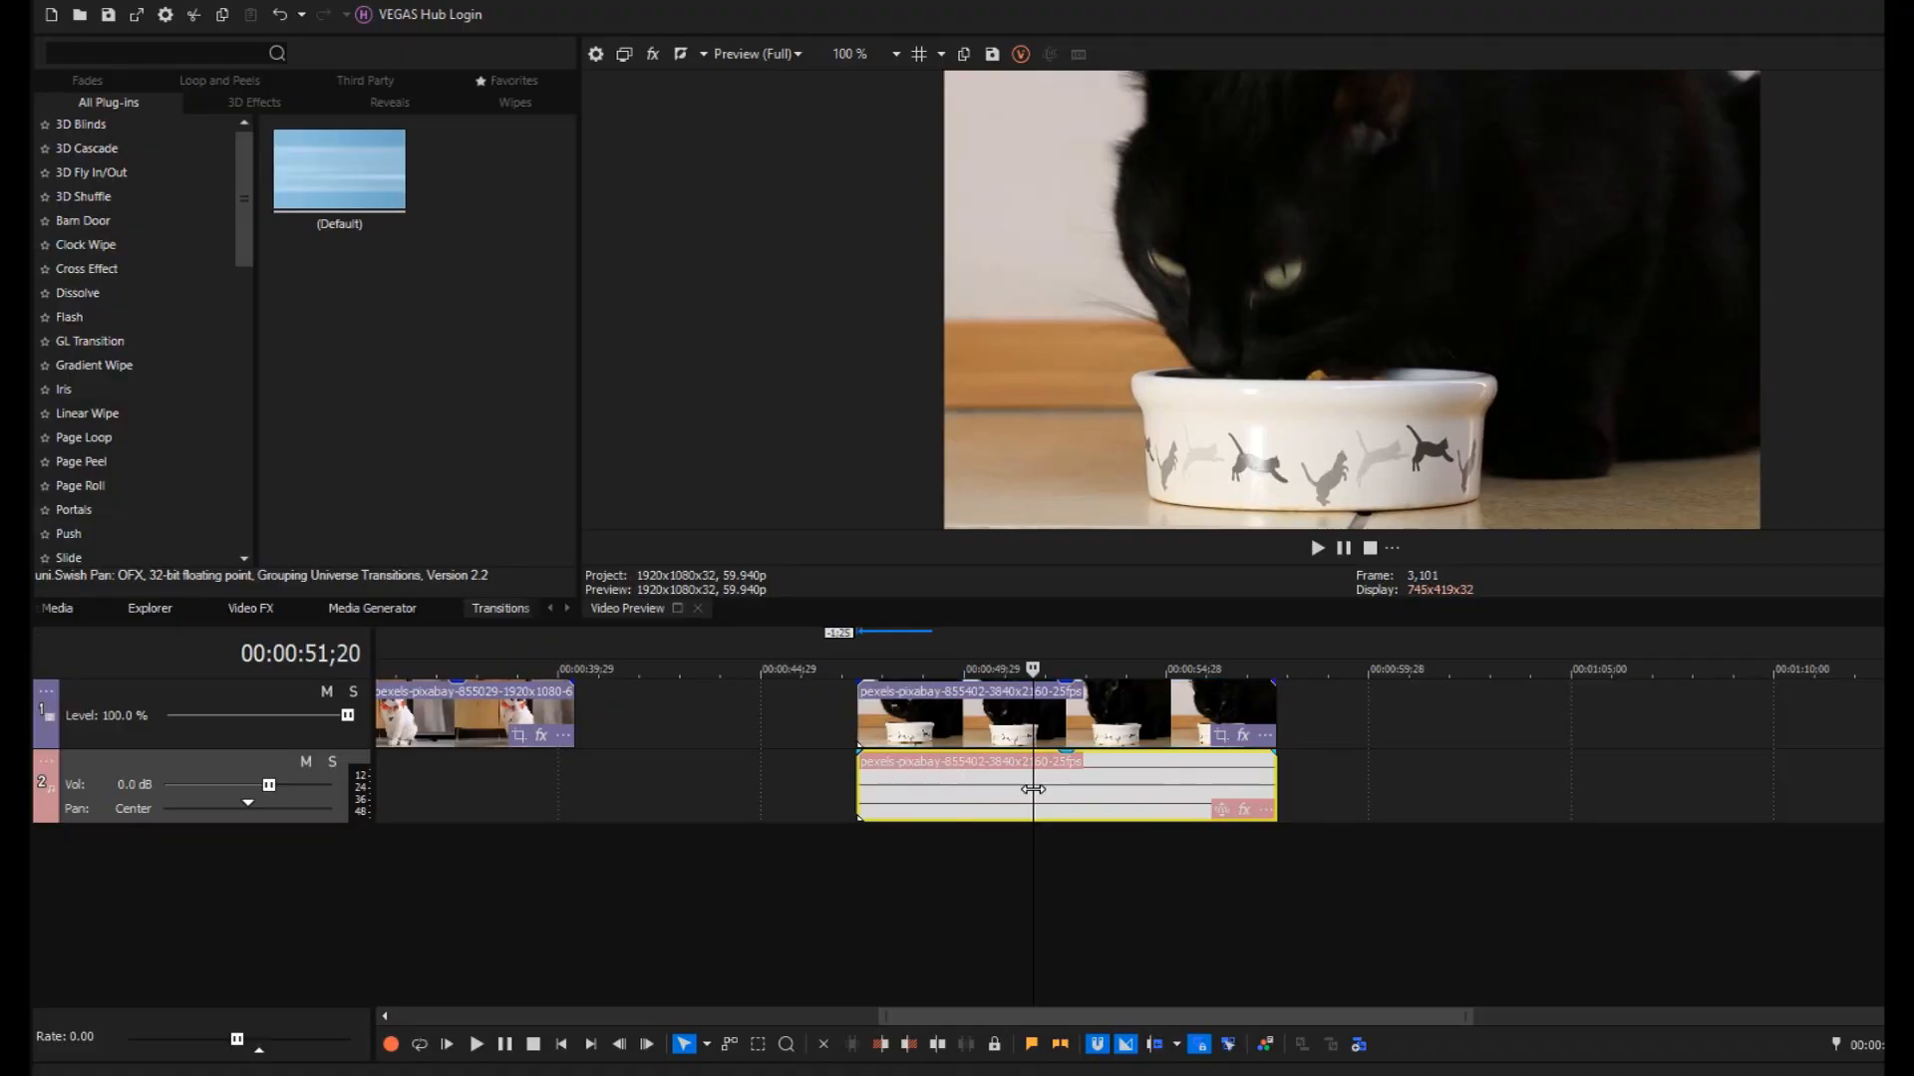
- Shift the unlinked audio 5;14 later than its video, then line both events up again at a later start on the timeline
drag(1101, 794, 1323, 793)
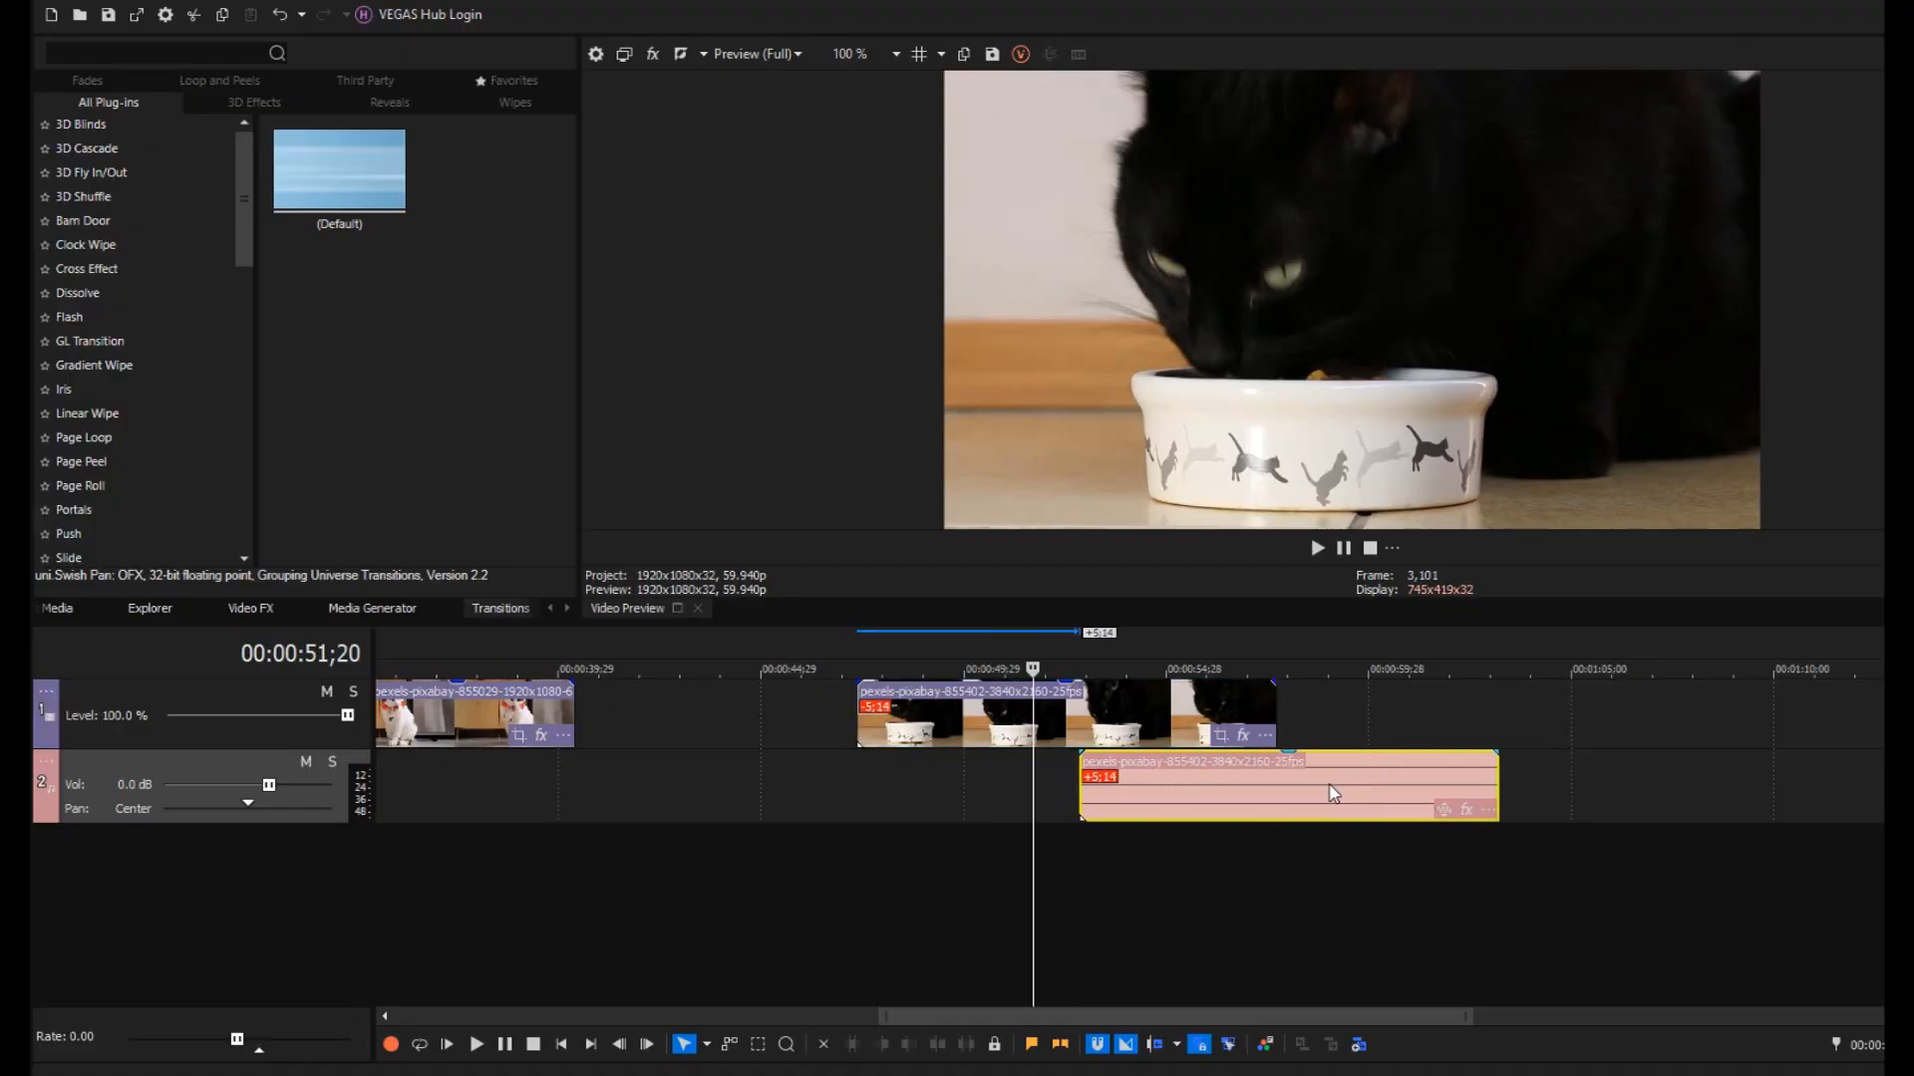
drag(1176, 735, 1290, 730)
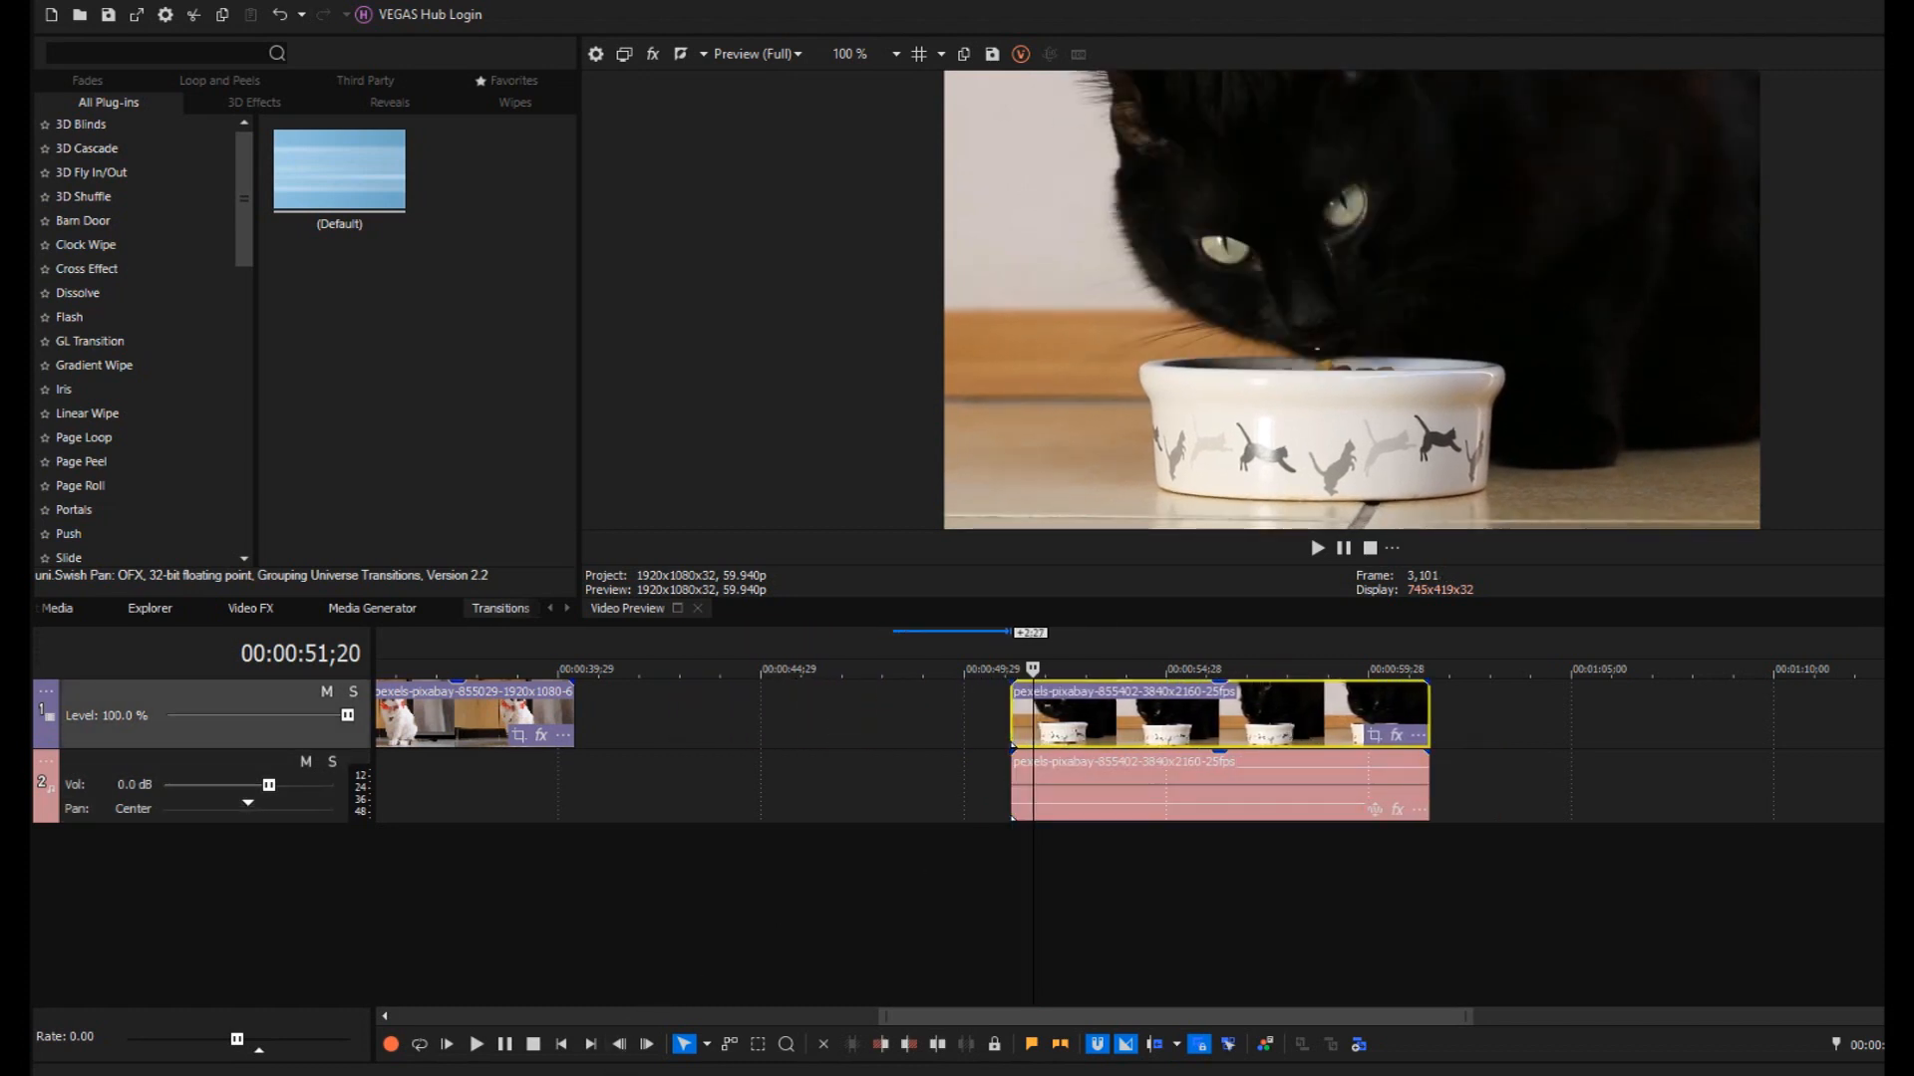
click(1184, 787)
- Add the Scheming Weasel music file from the Video Project folder on a new audio track, starting where the black cat clip begins
mouse_move(469, 1047)
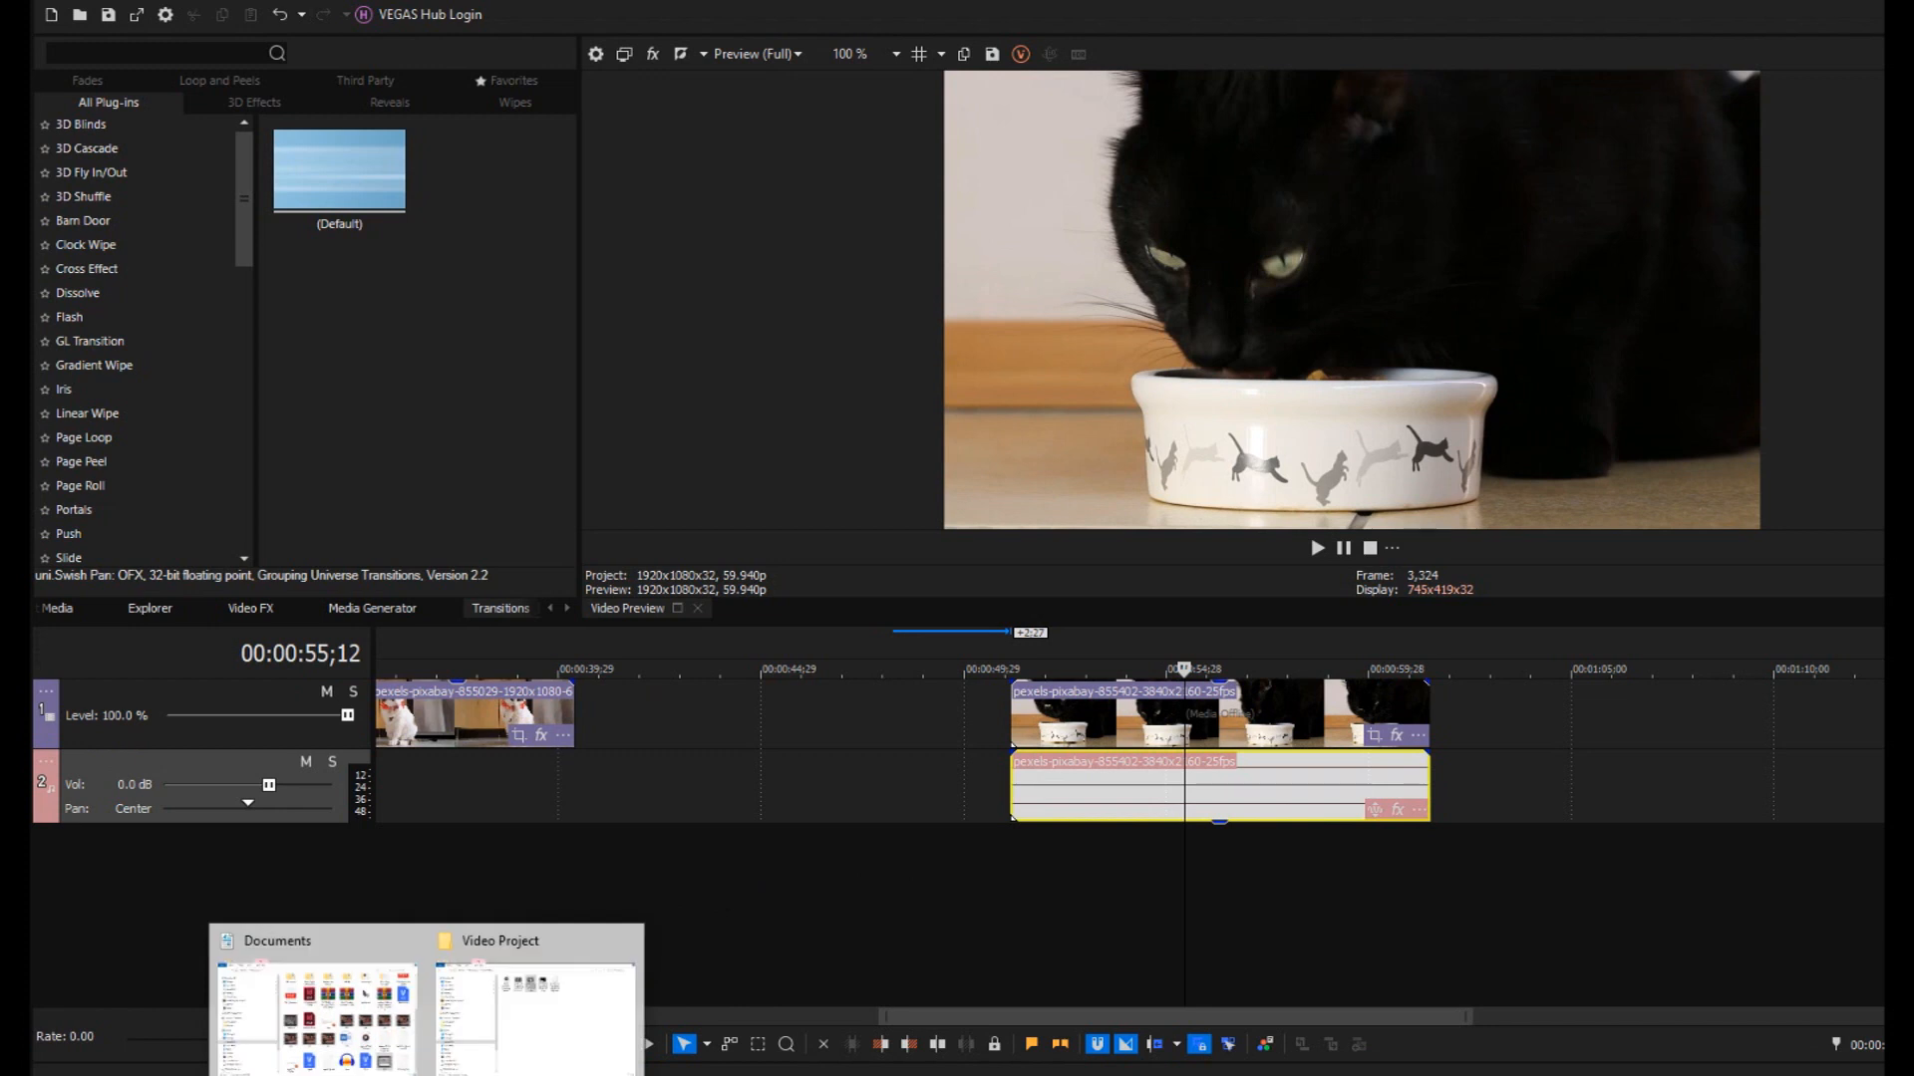
click(534, 997)
drag(1483, 178, 521, 225)
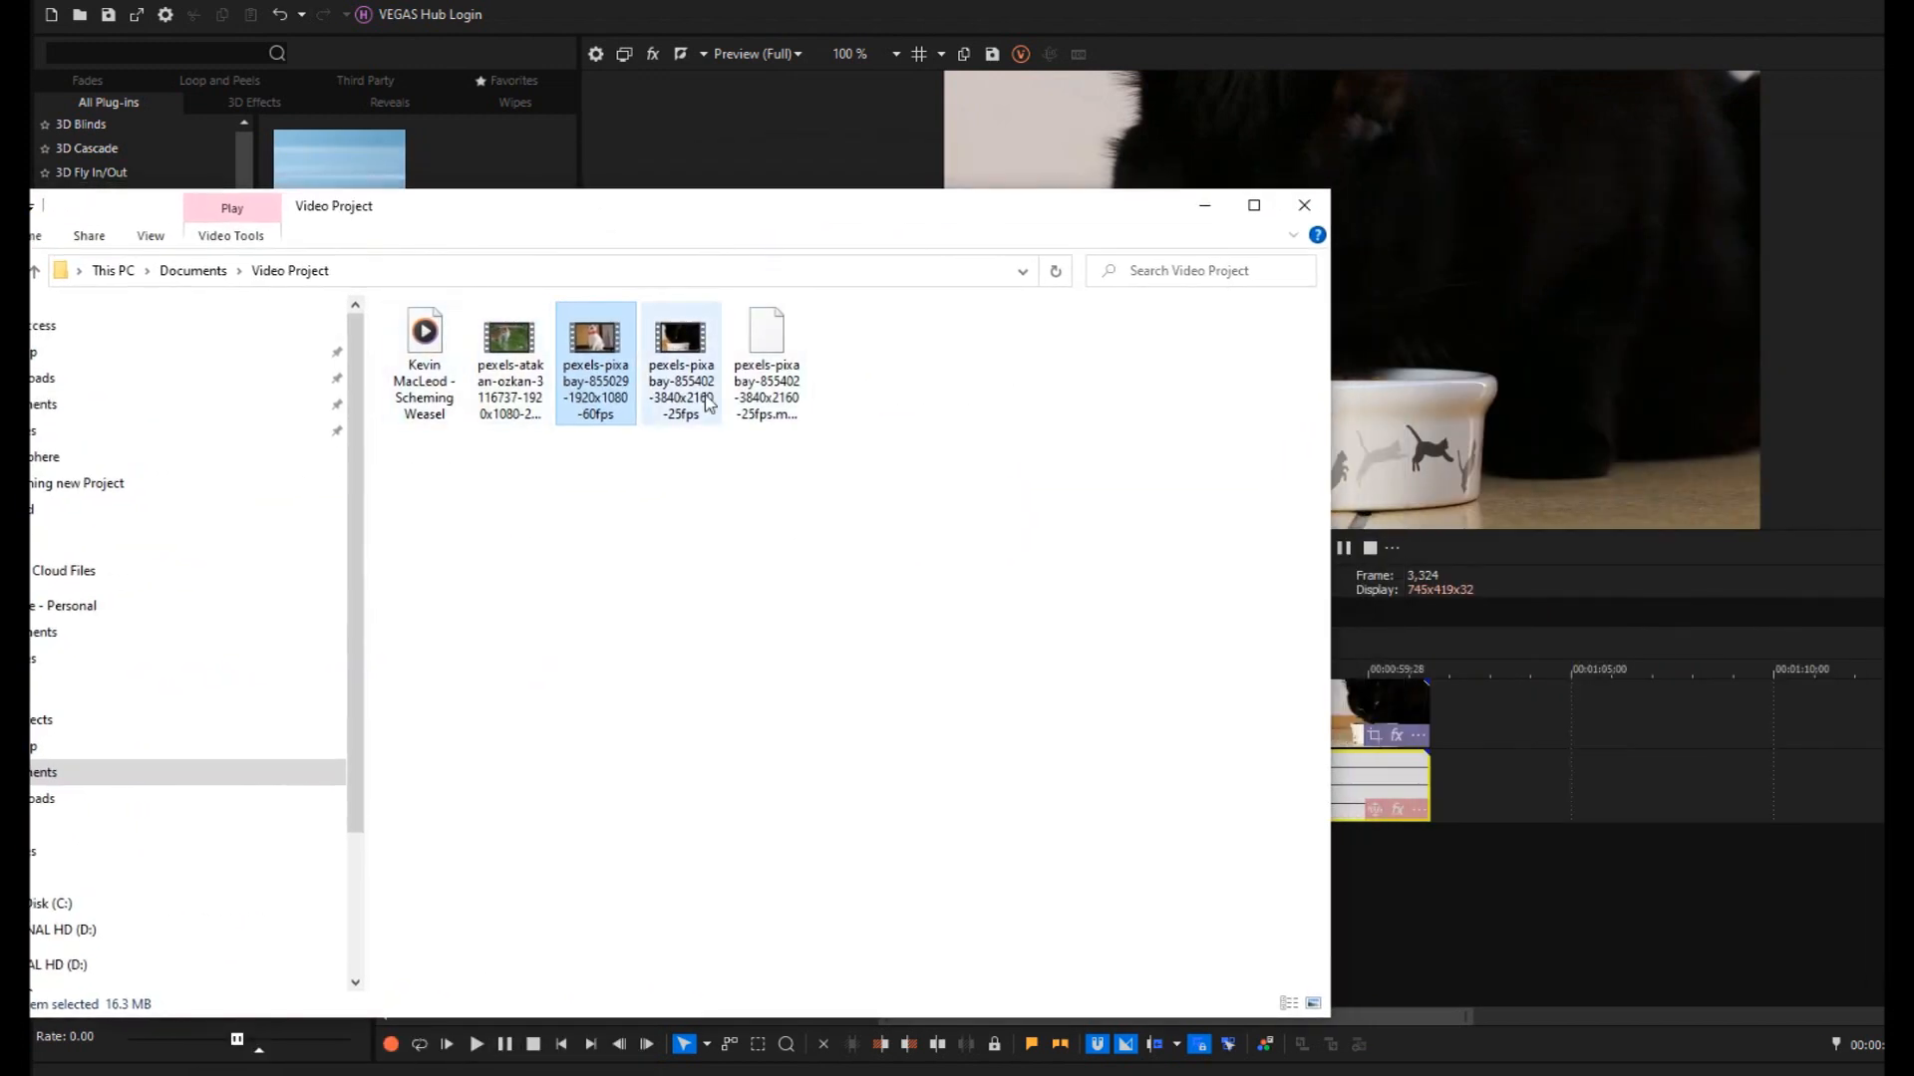
click(454, 349)
drag(453, 349, 1471, 887)
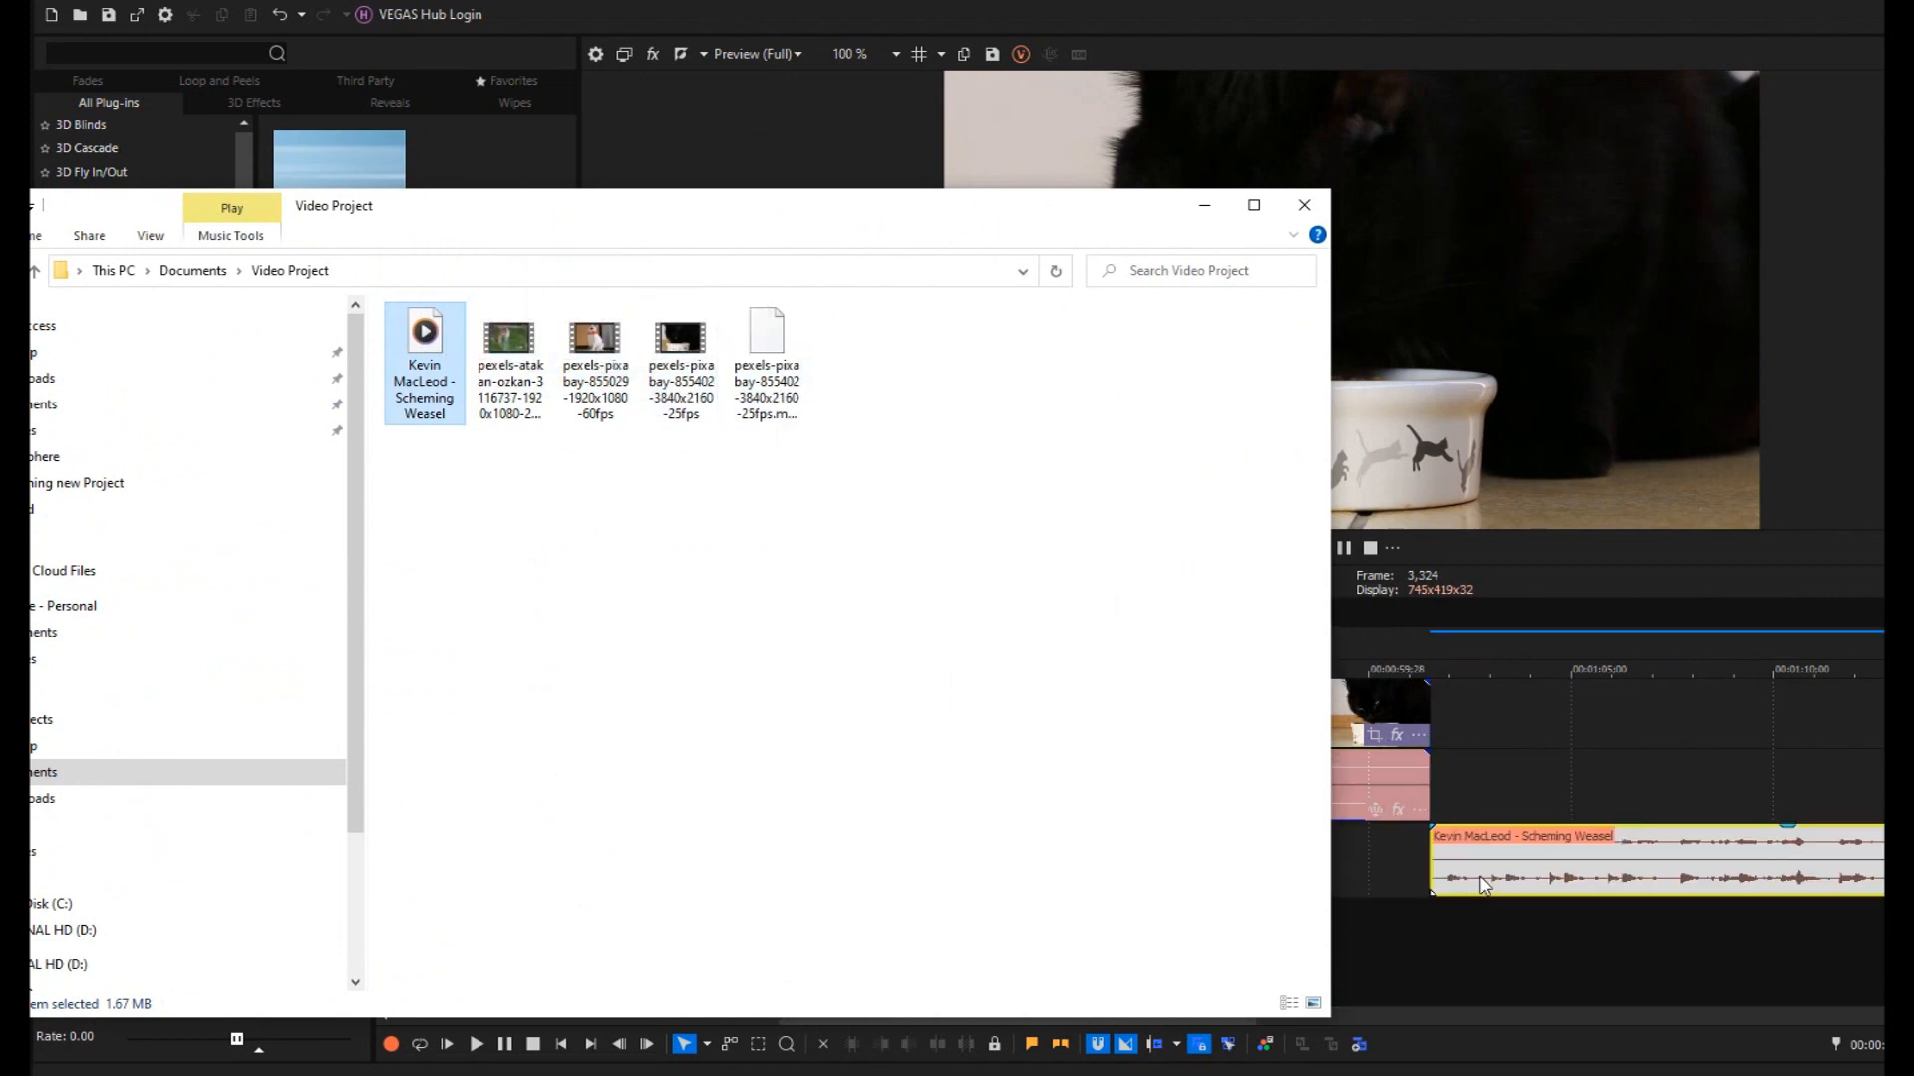
click(1203, 206)
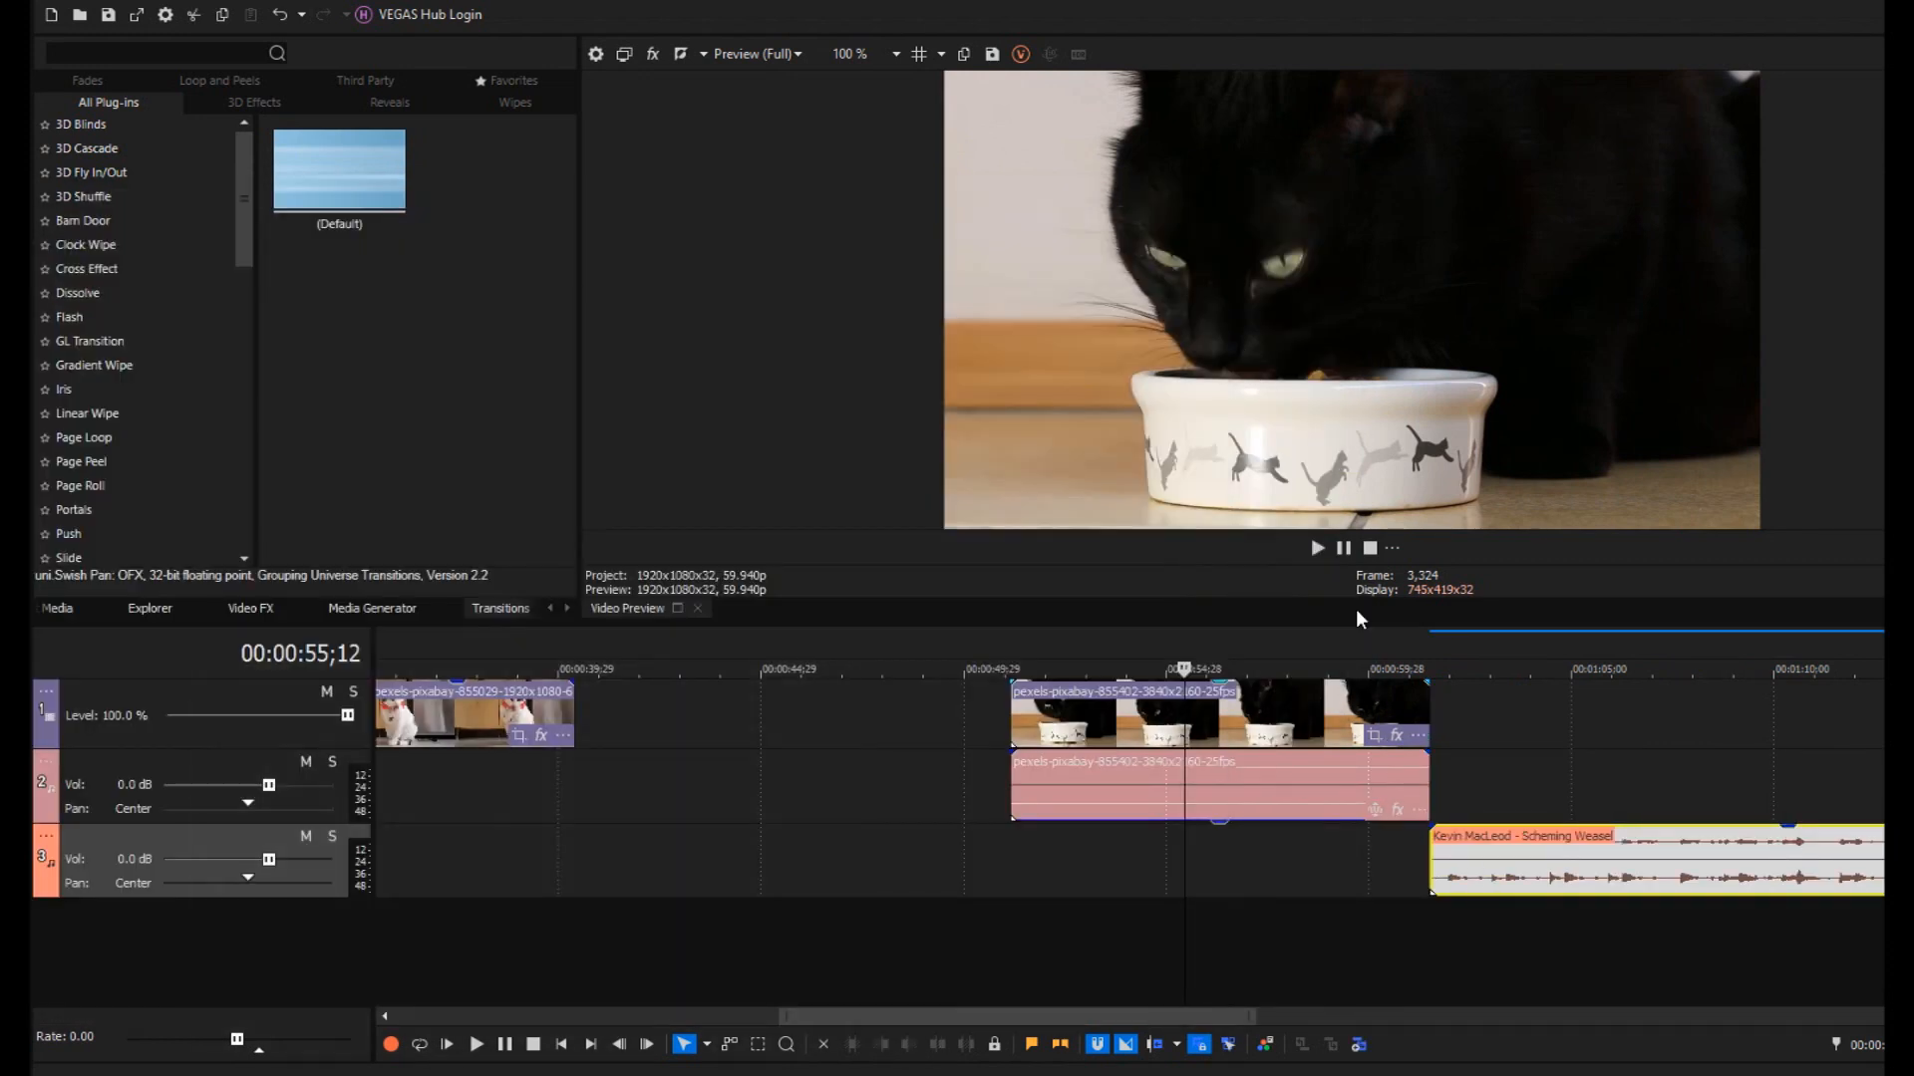
drag(1507, 859, 1078, 859)
- Delete the black cat clip's original audio event, keeping its video and the music
click(1068, 806)
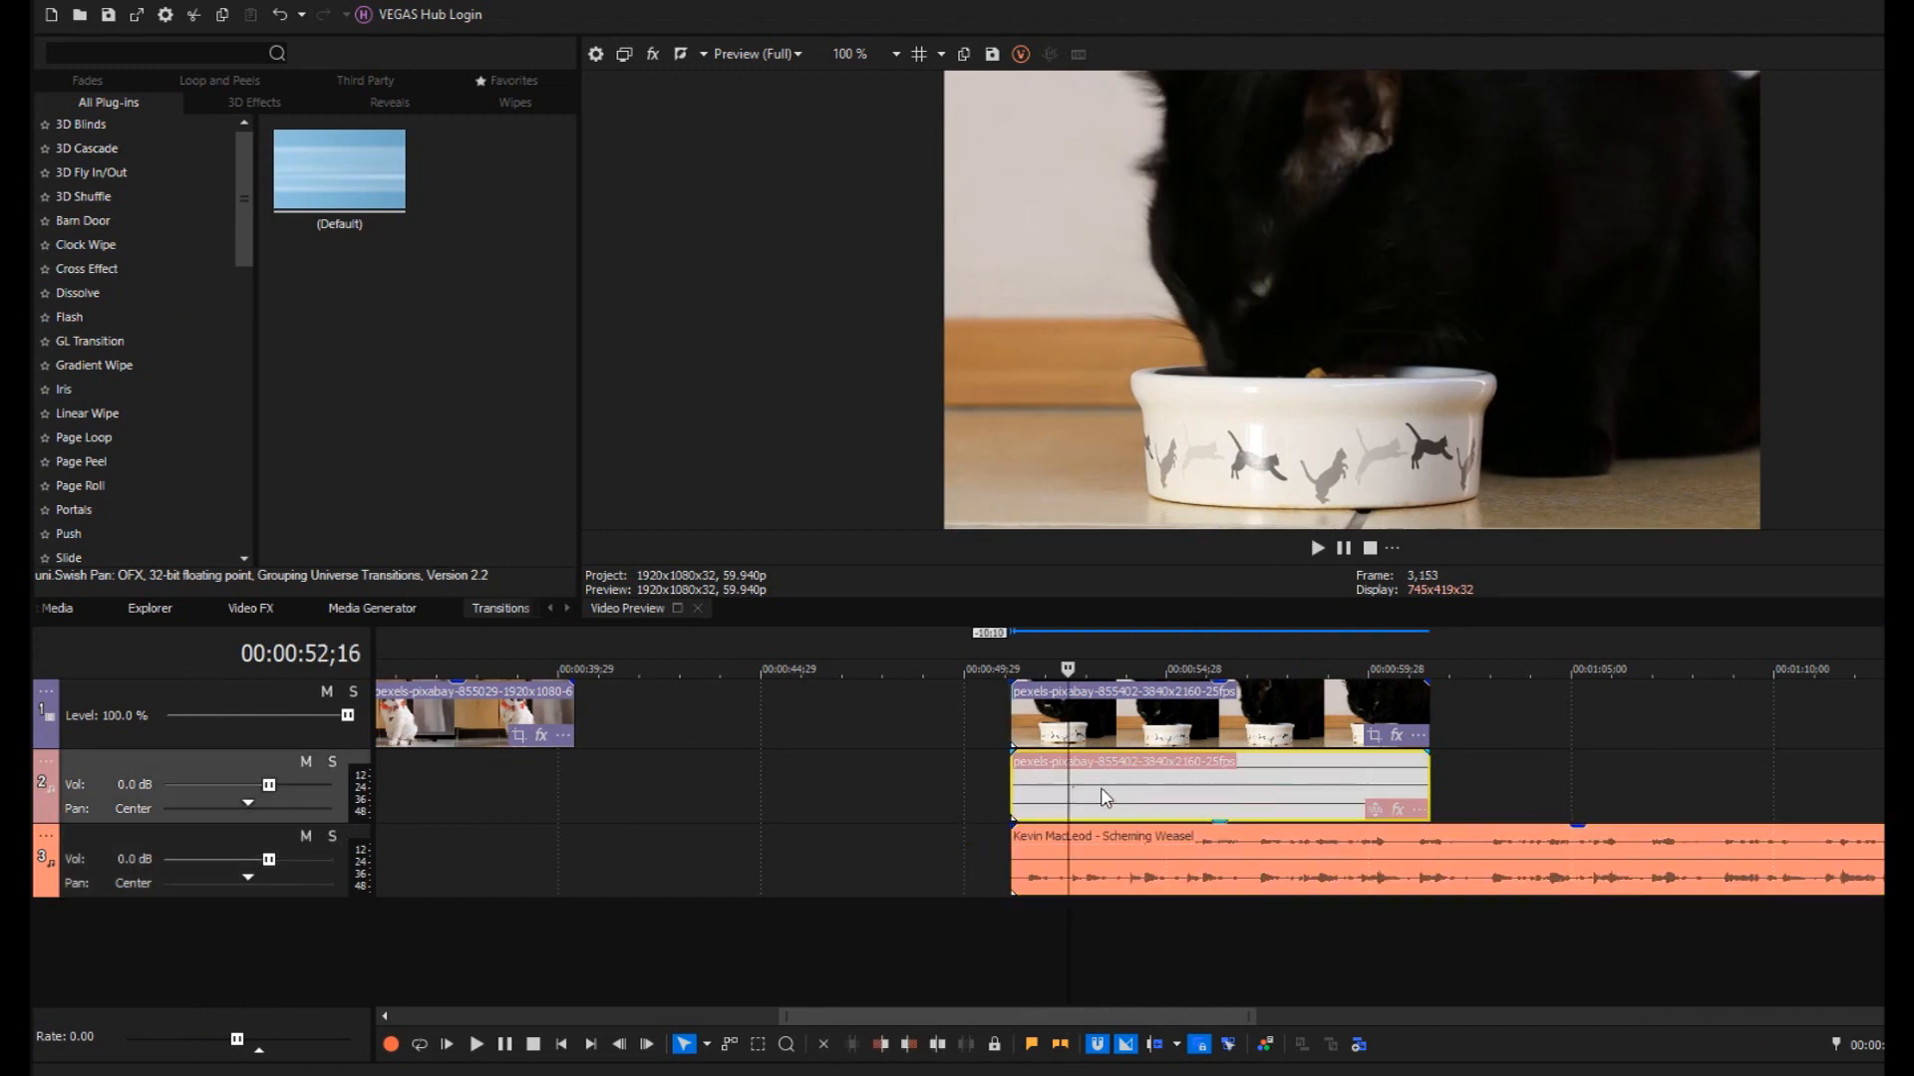
right_click(1189, 801)
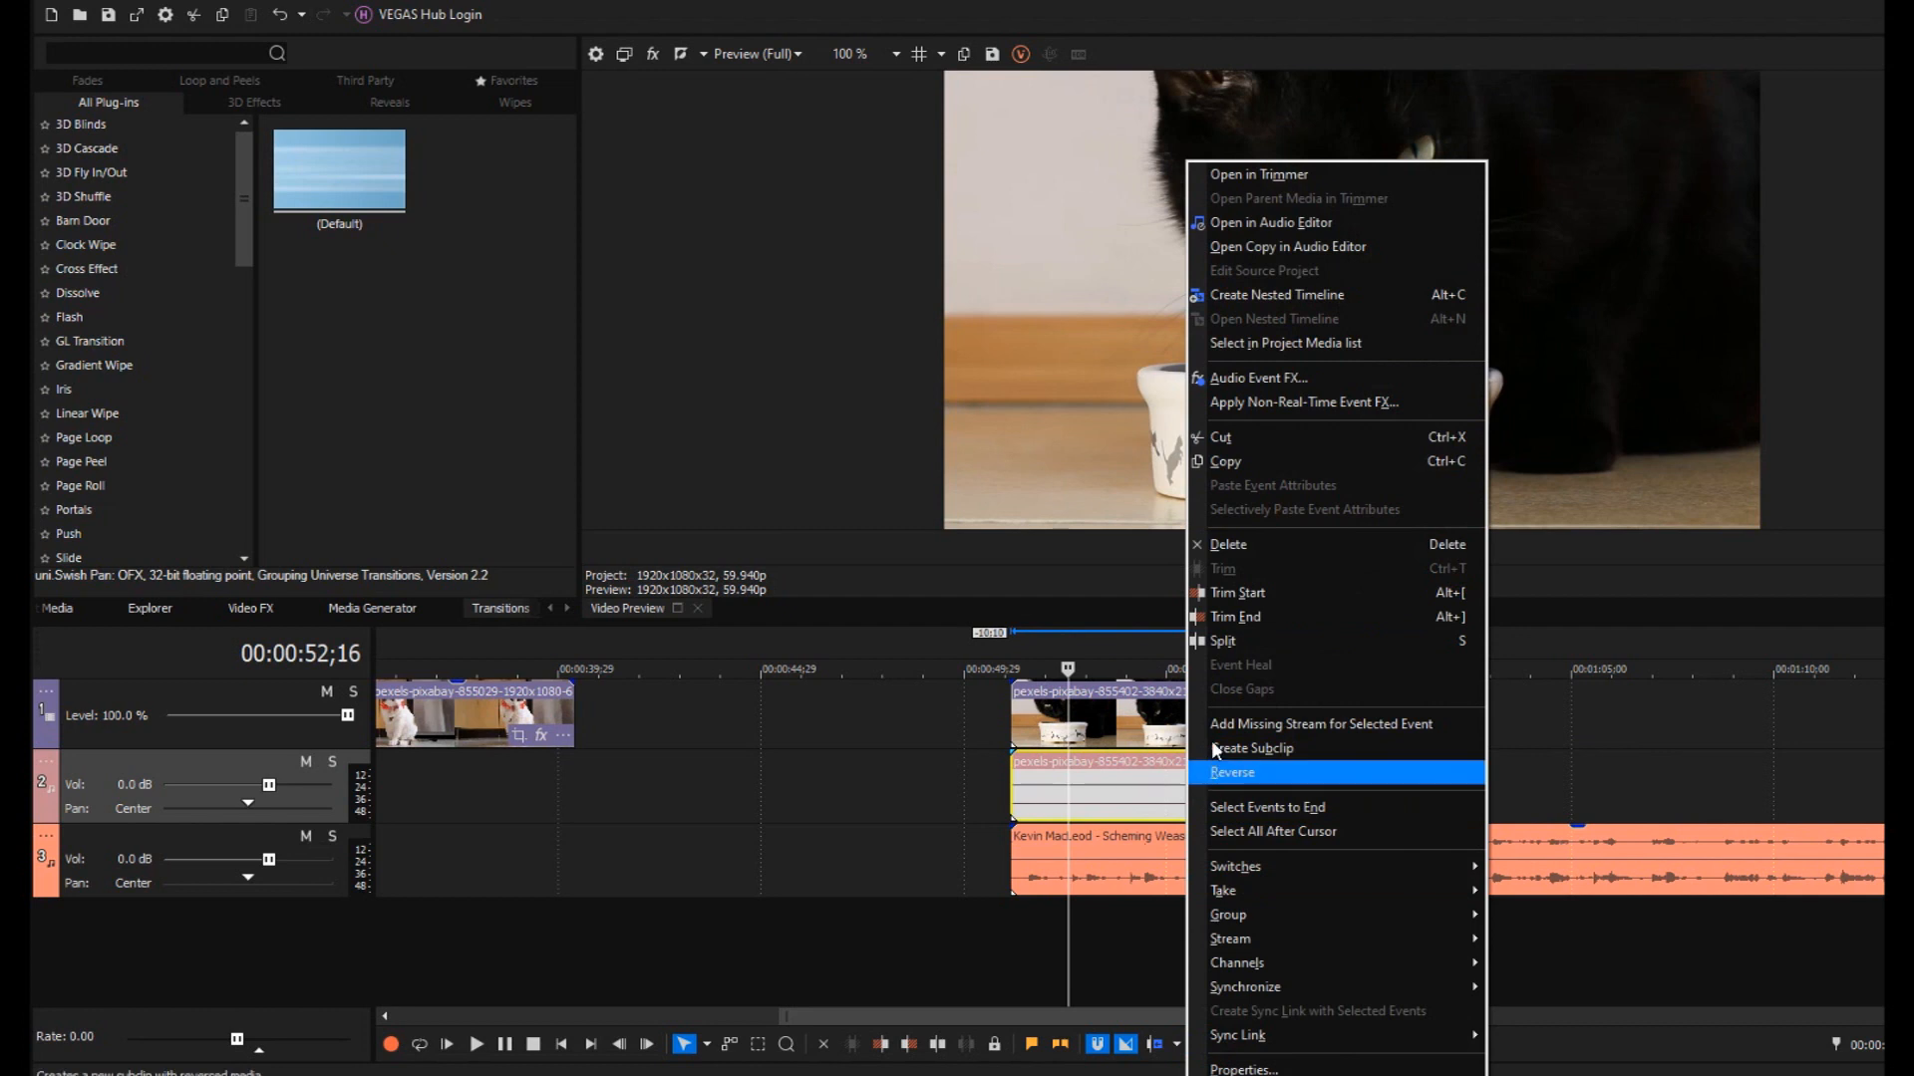
click(1246, 542)
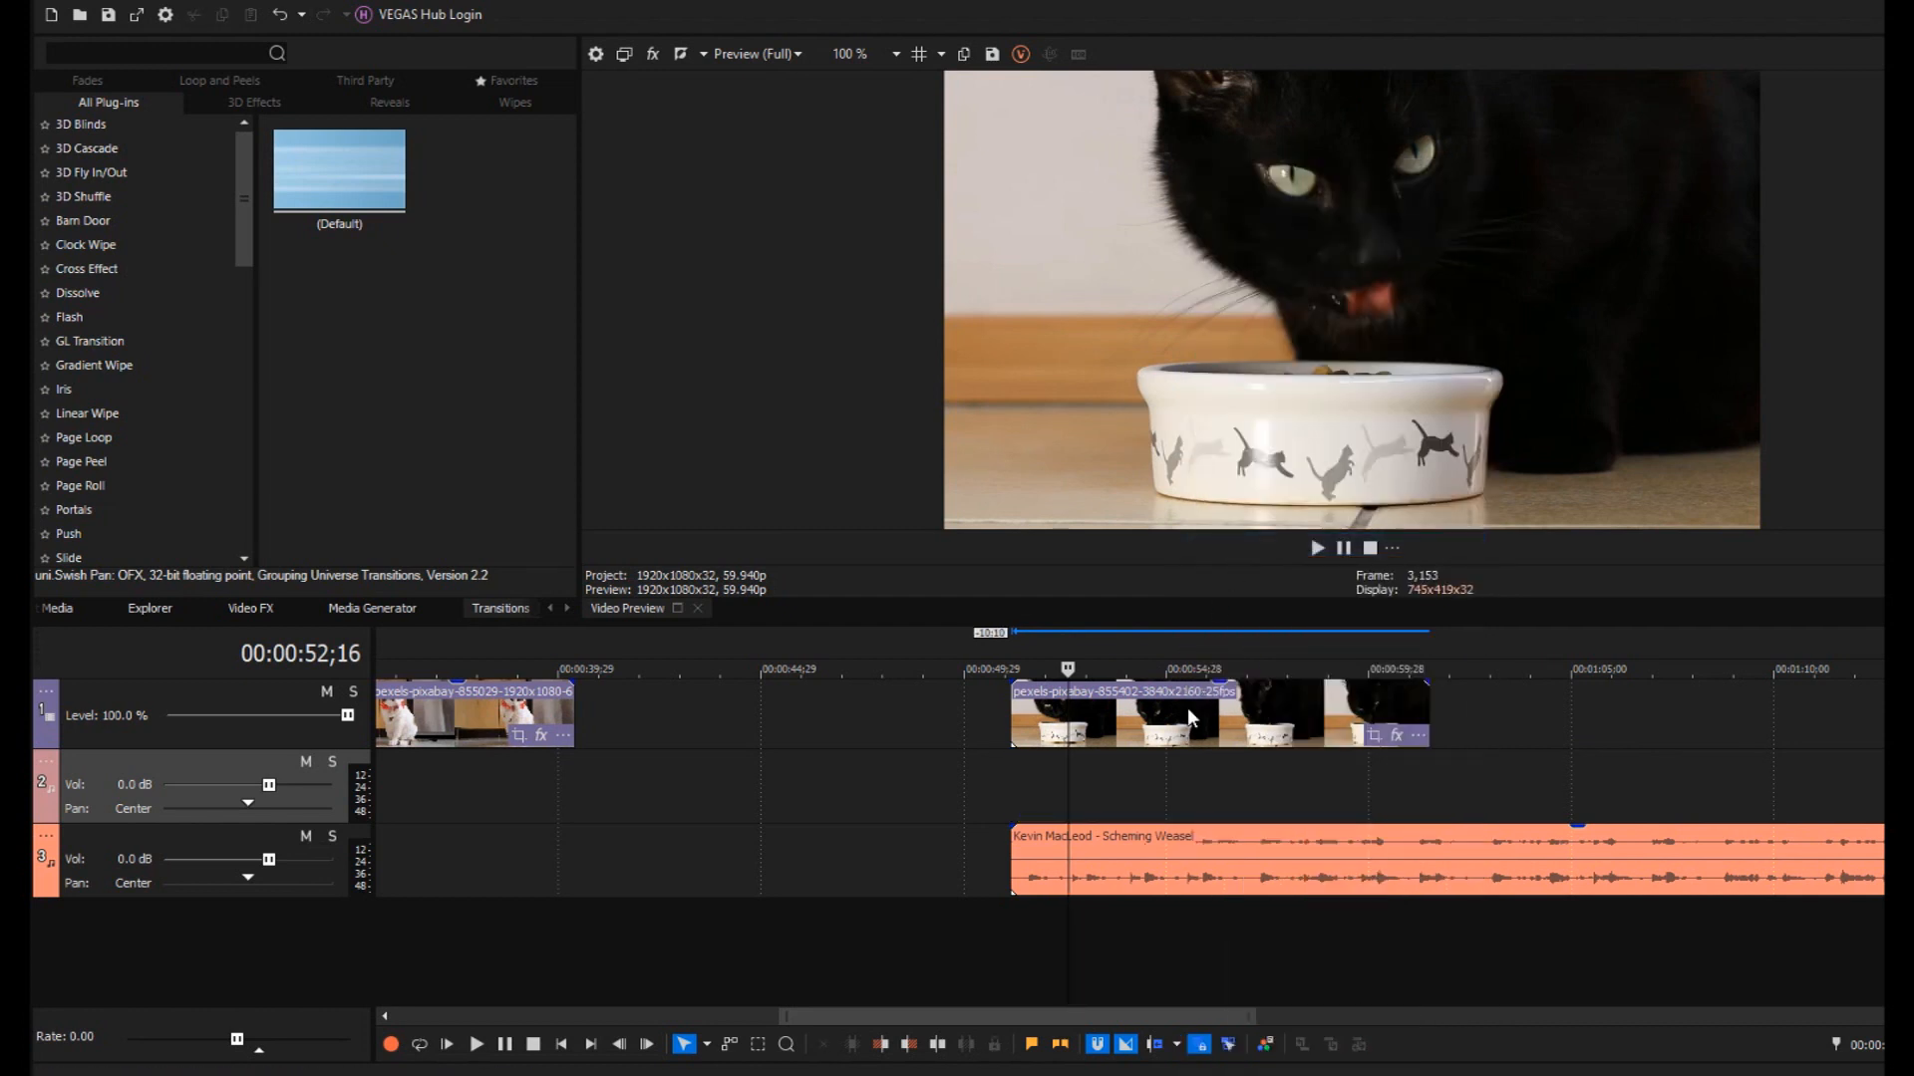
- Move the Scheming Weasel music up to the empty second track and delete the vacated third audio track
click(1058, 845)
drag(1058, 845, 1184, 801)
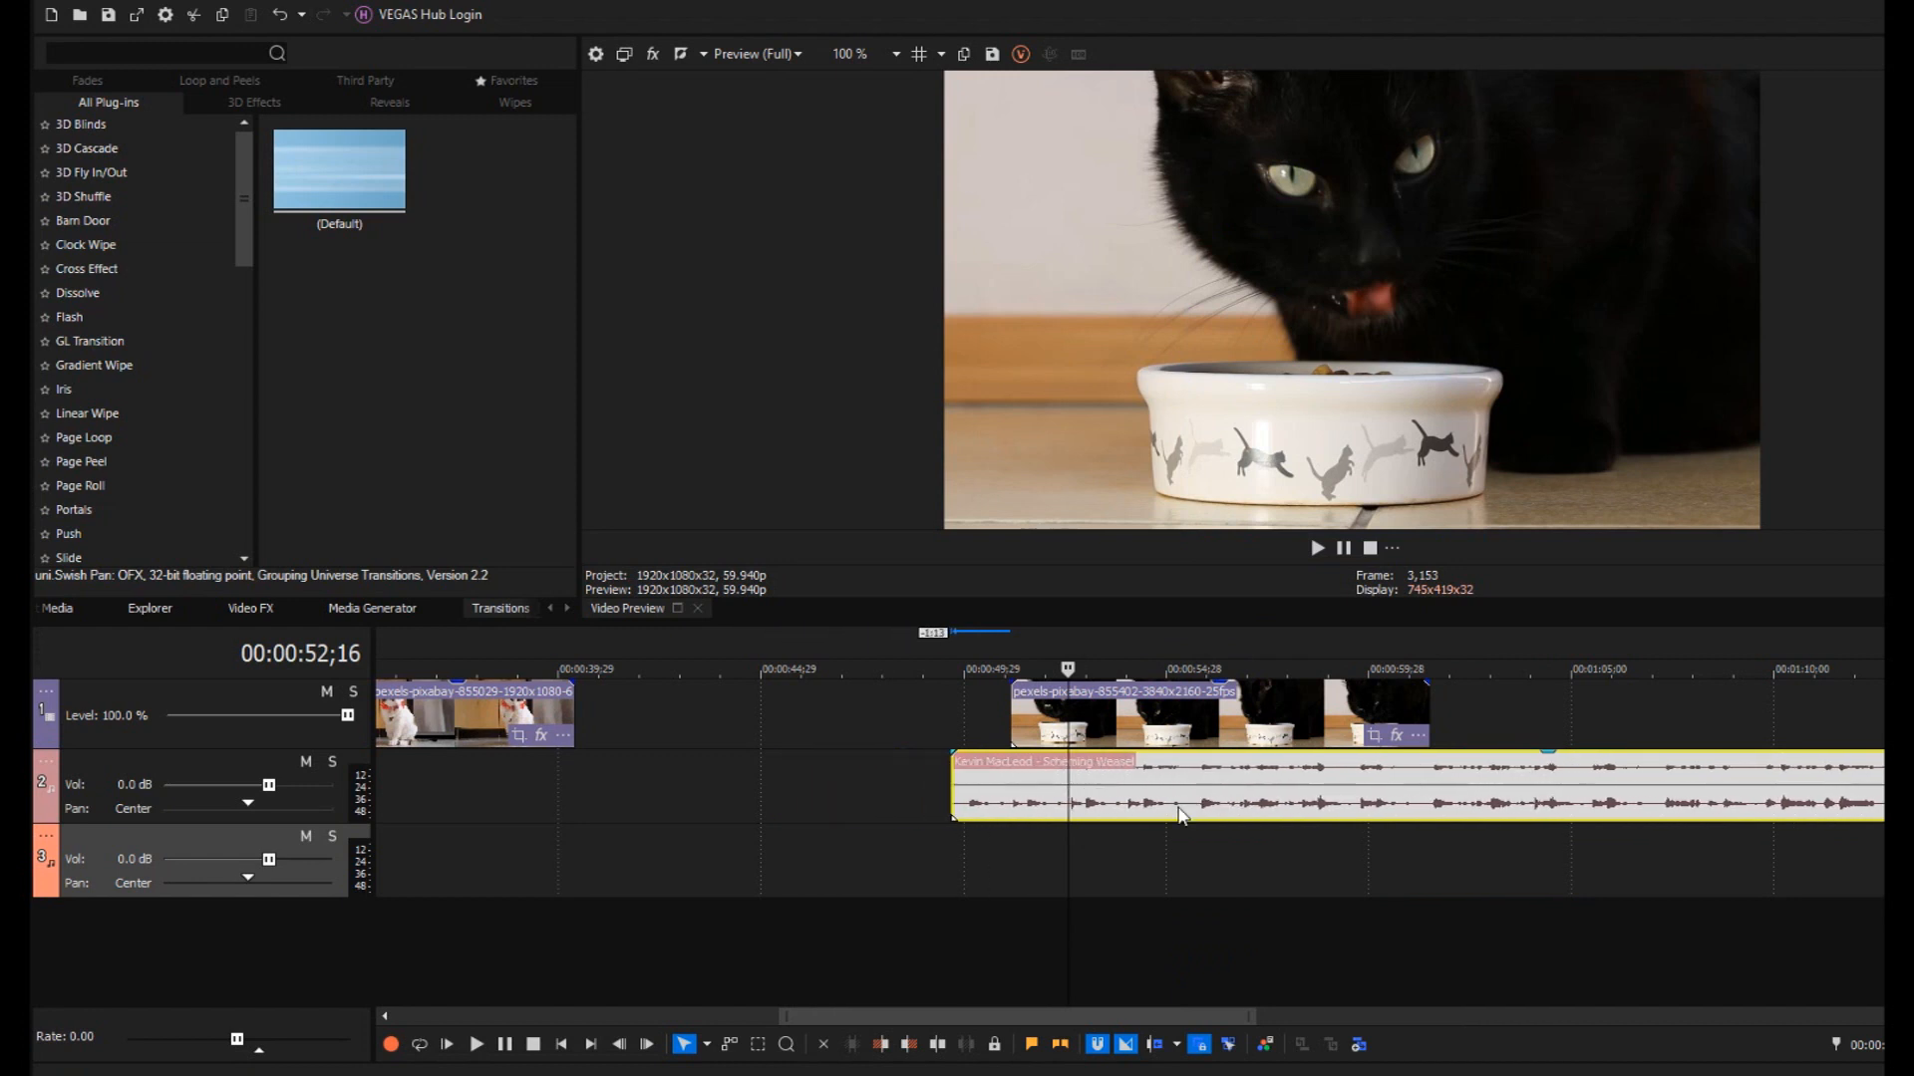
click(1116, 872)
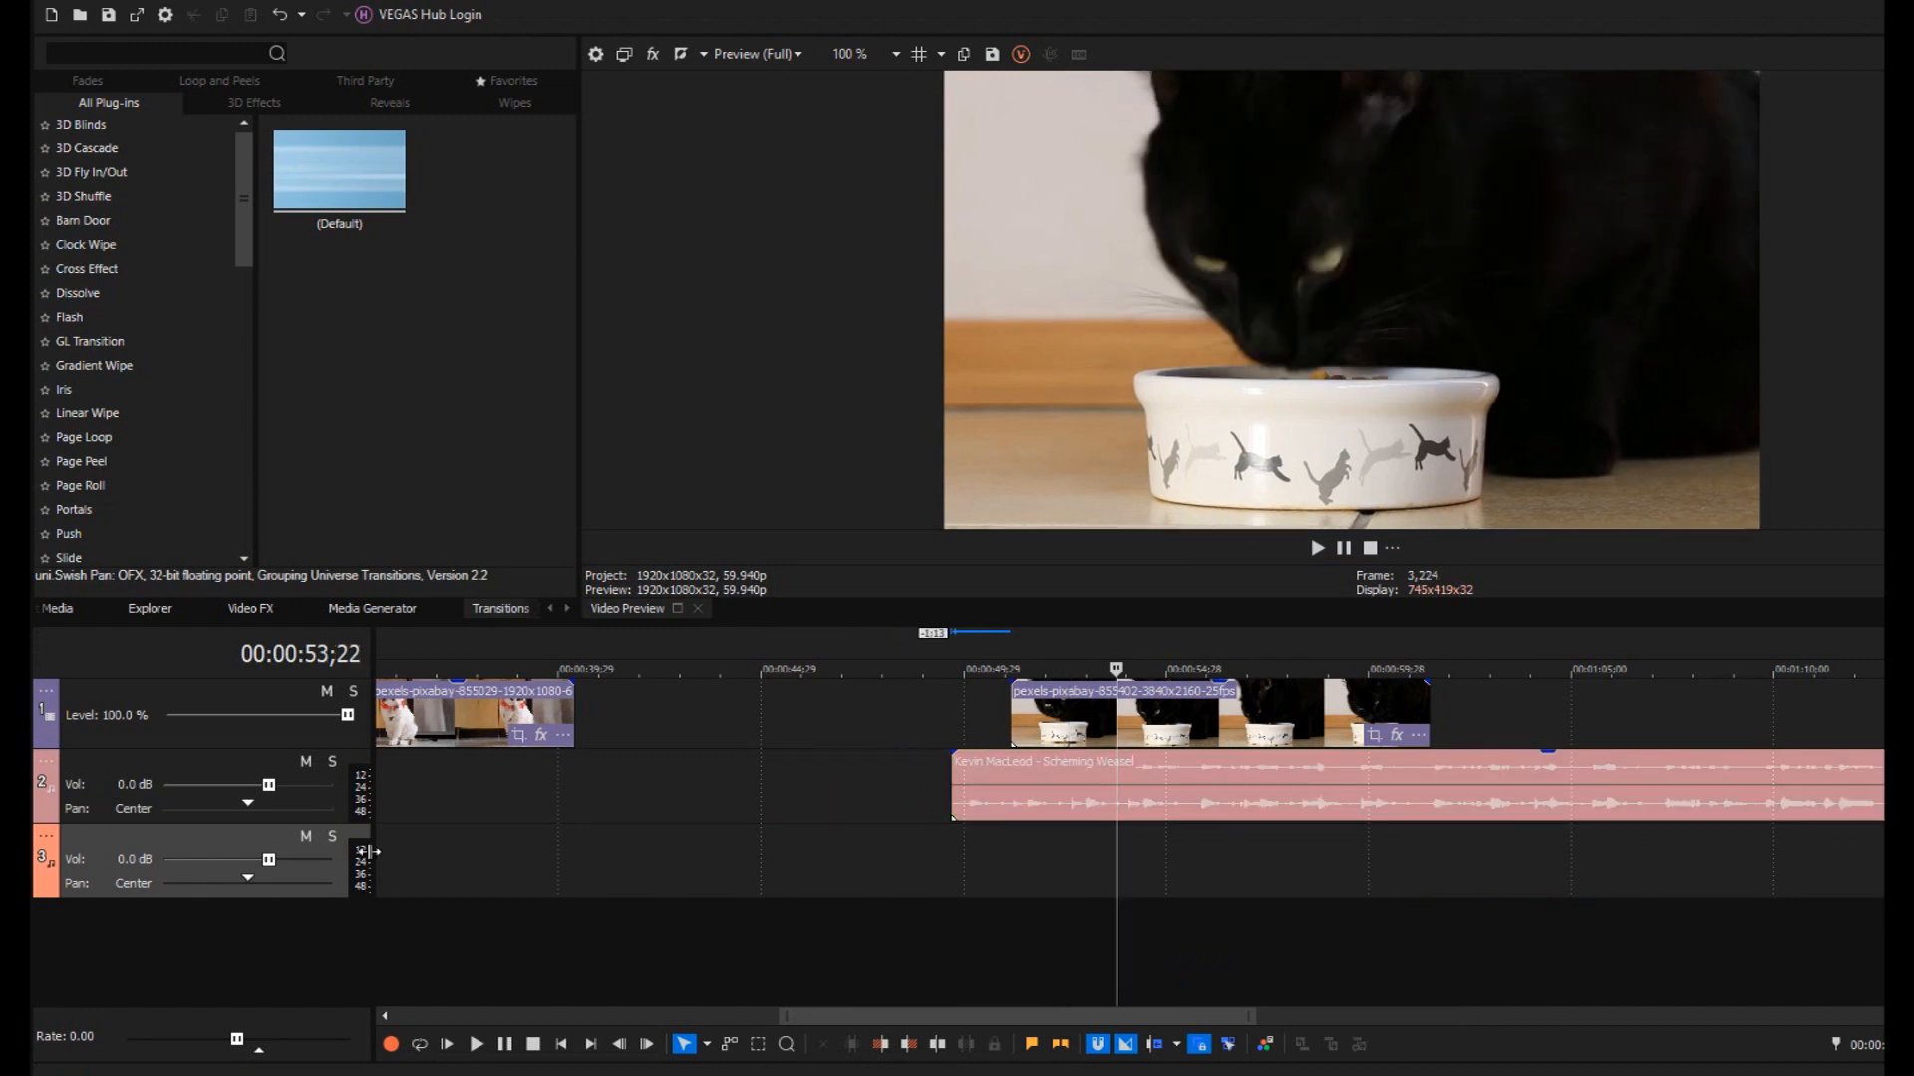
right_click(243, 835)
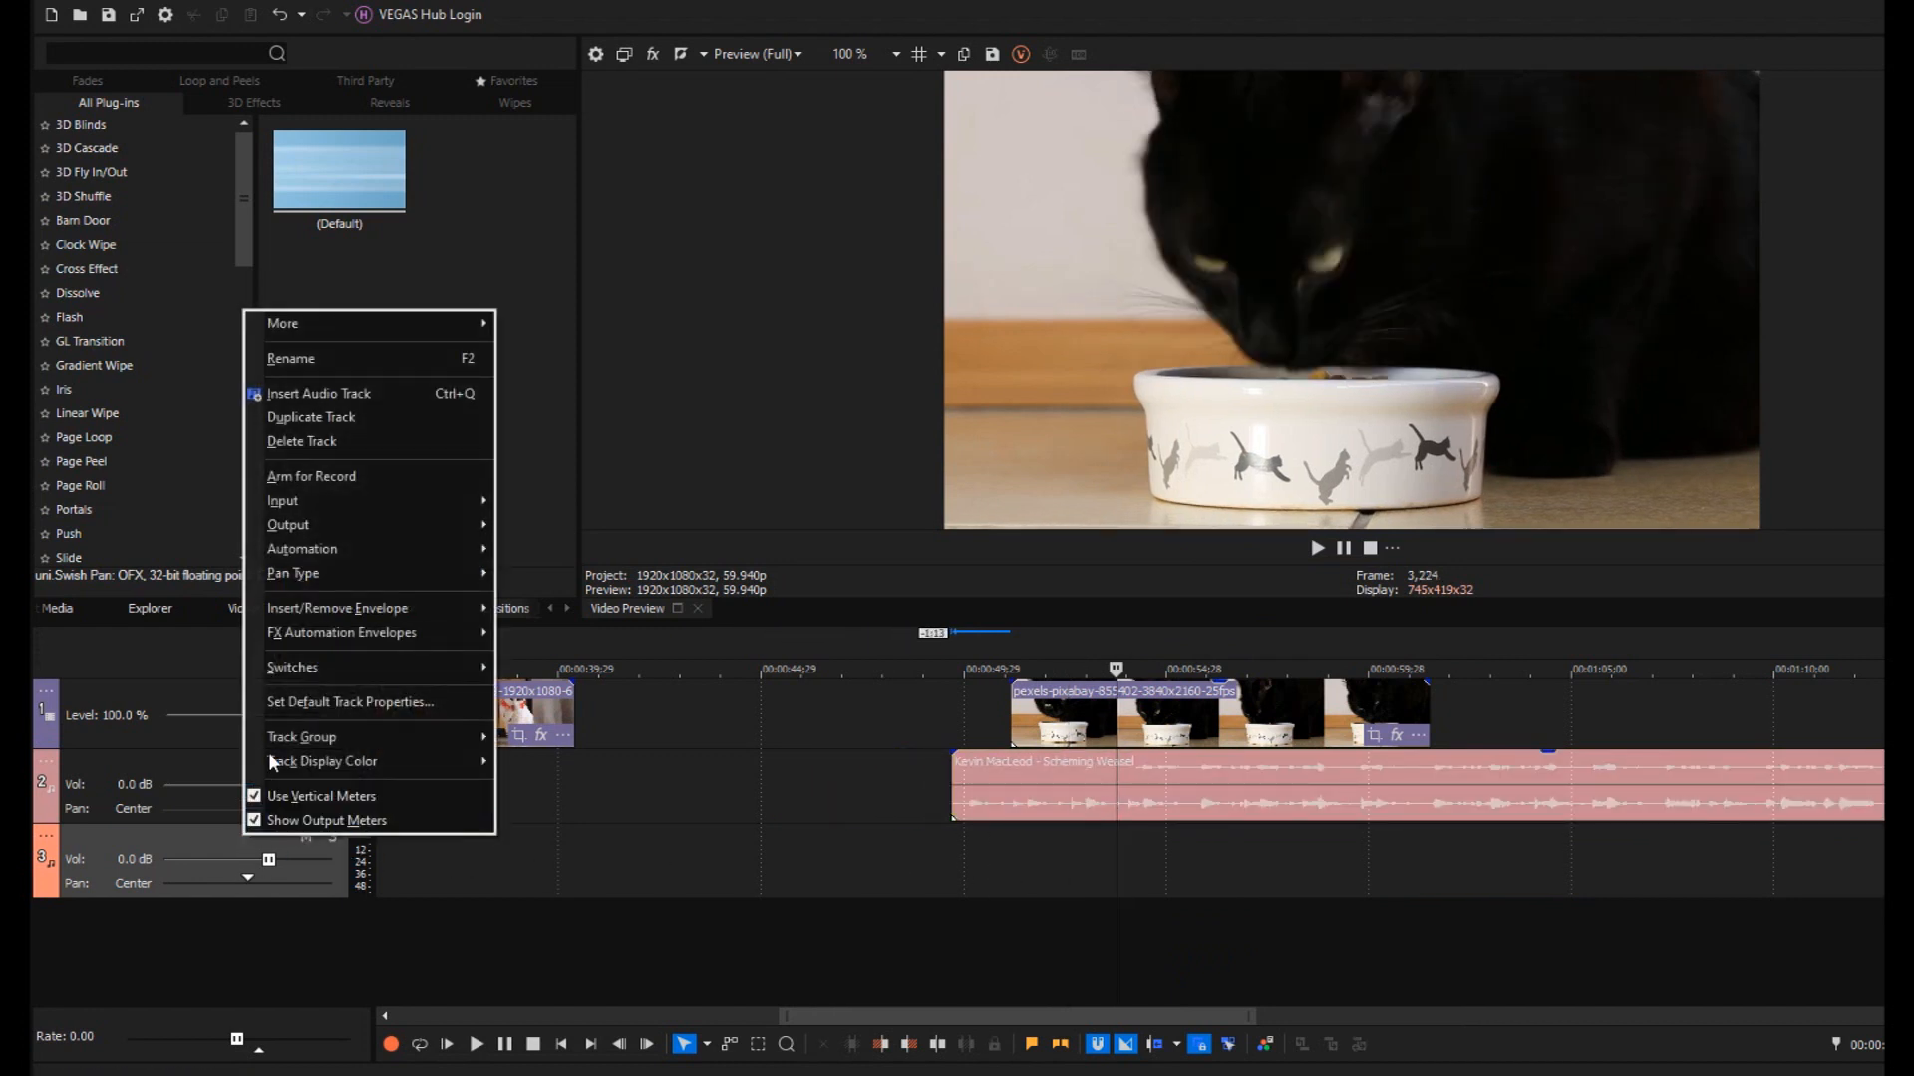
click(378, 441)
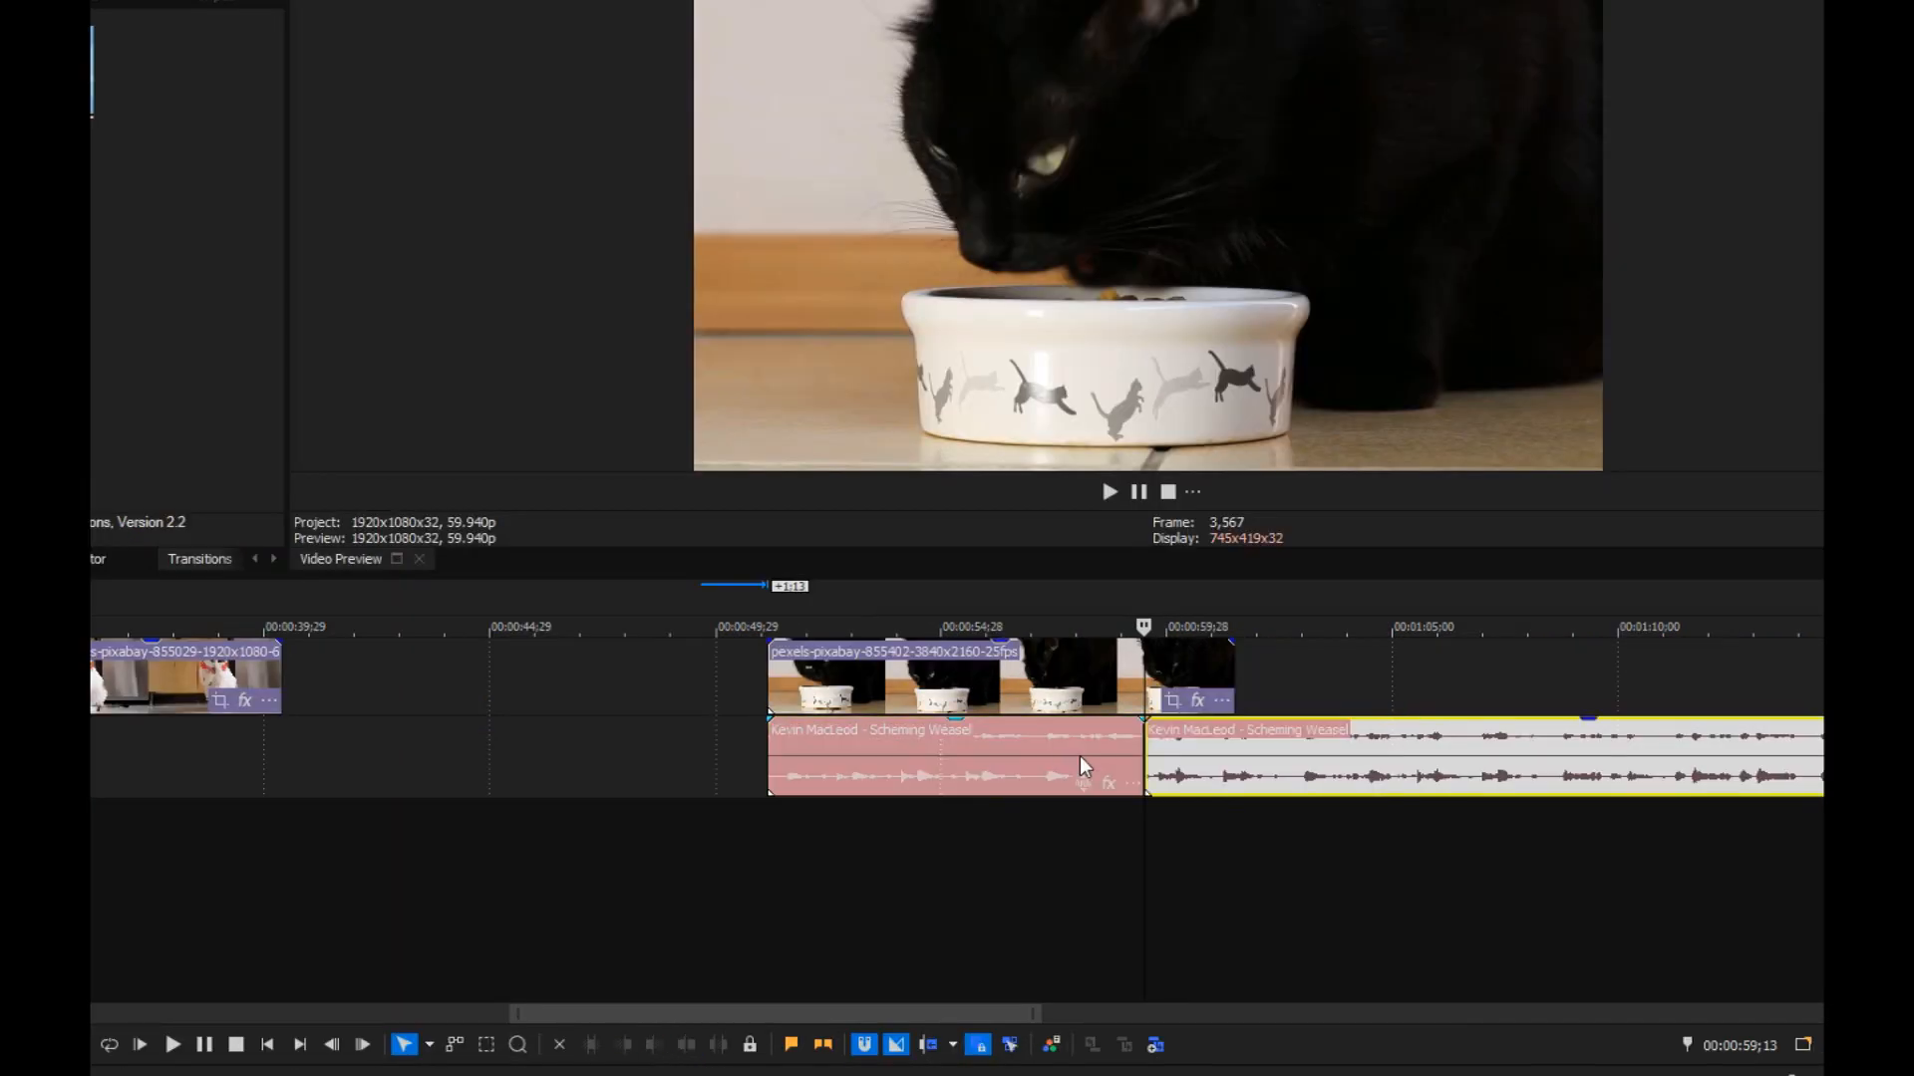
- Move the first piece of the split music about 3;24 earlier and shift the second piece earlier as well
drag(1080, 758, 909, 758)
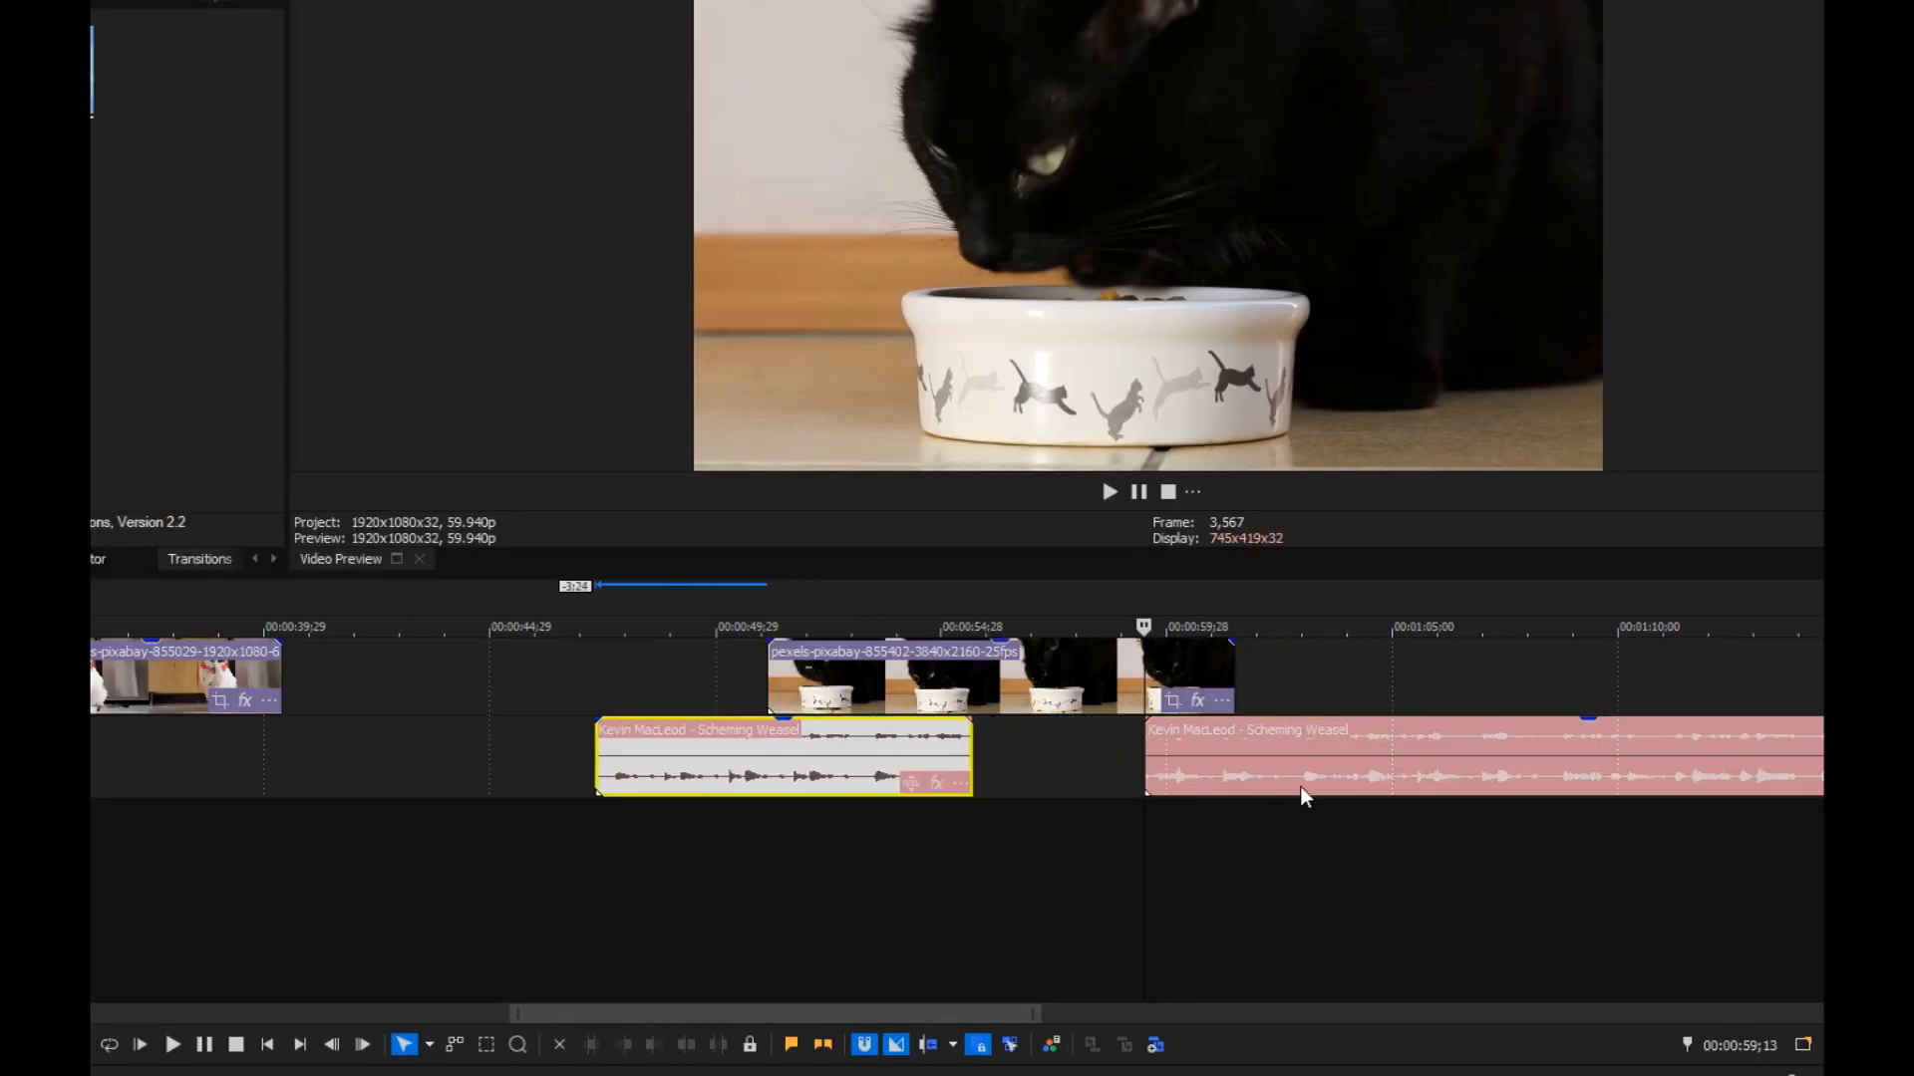
click(1246, 754)
drag(1246, 754, 1153, 752)
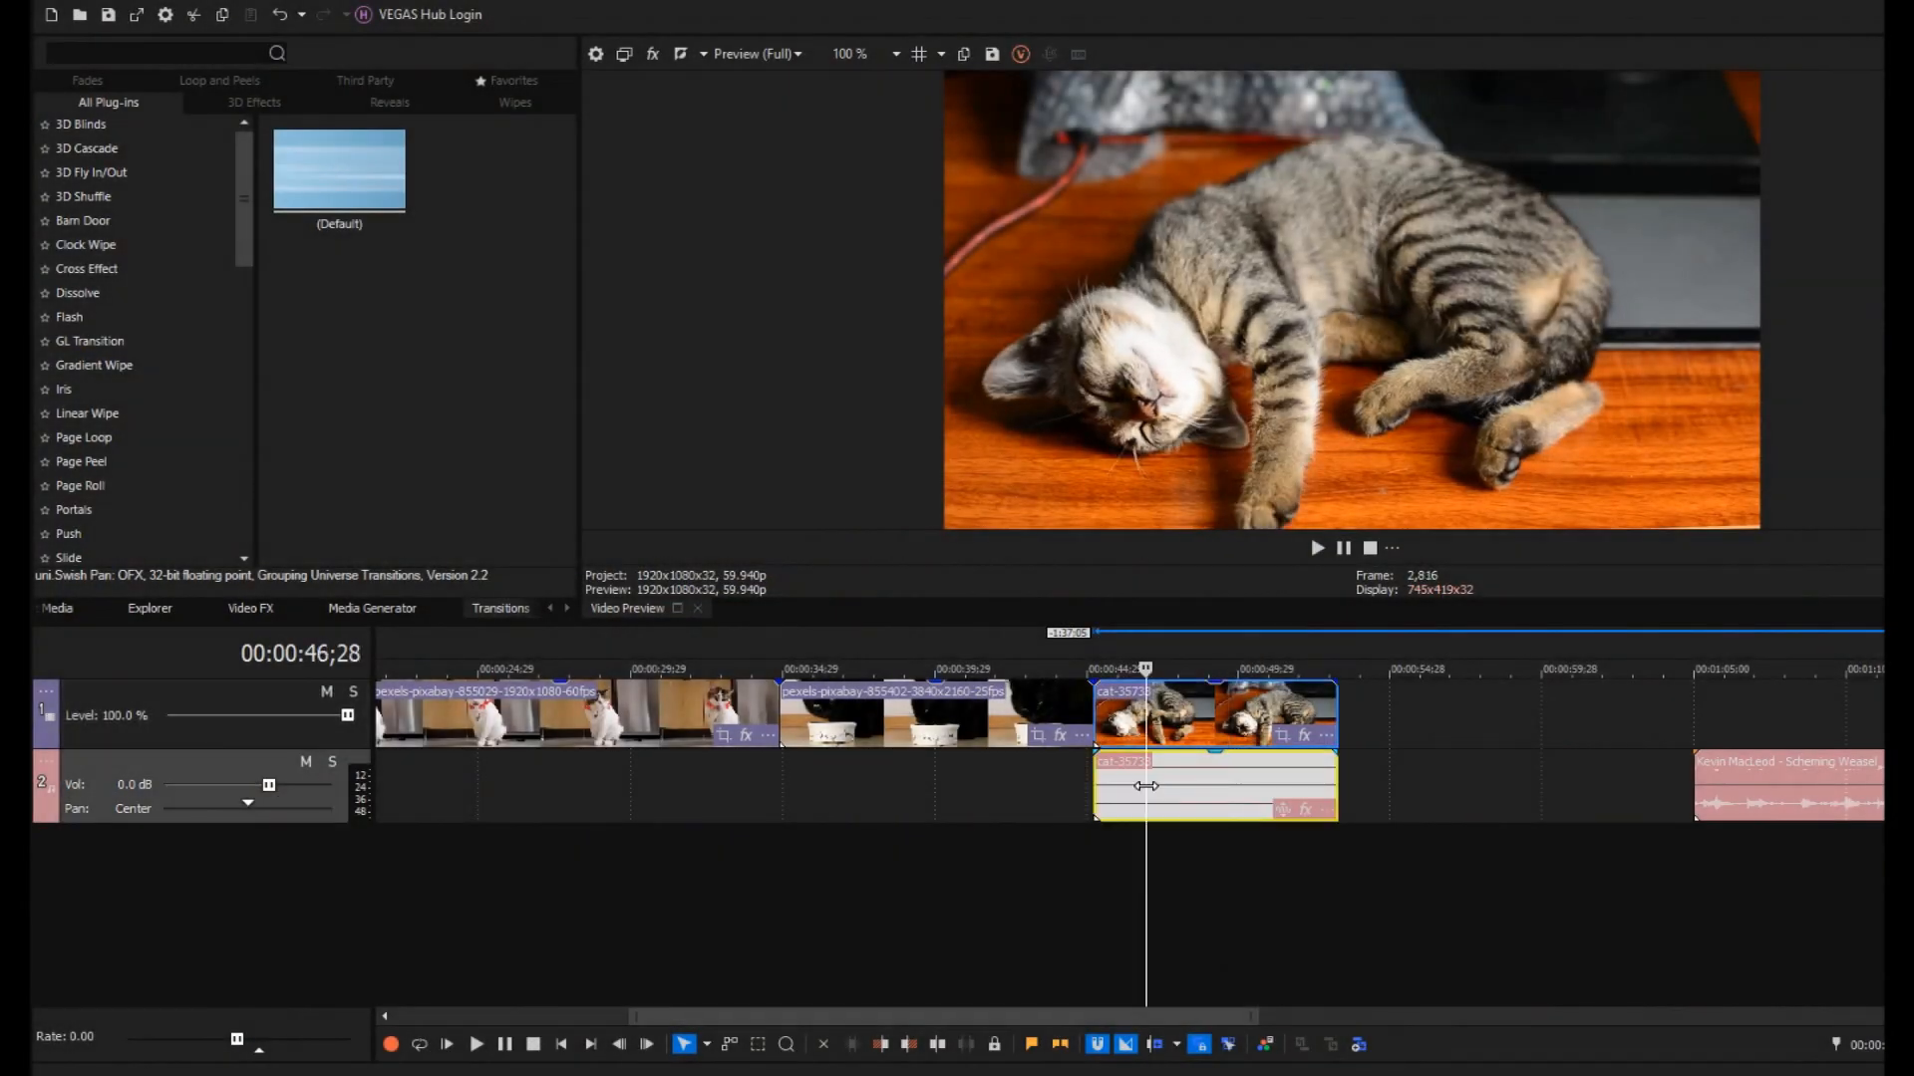
- Delete the sleeping cat clip's audio event and move the Scheming Weasel music to the start of the timeline
right_click(1326, 797)
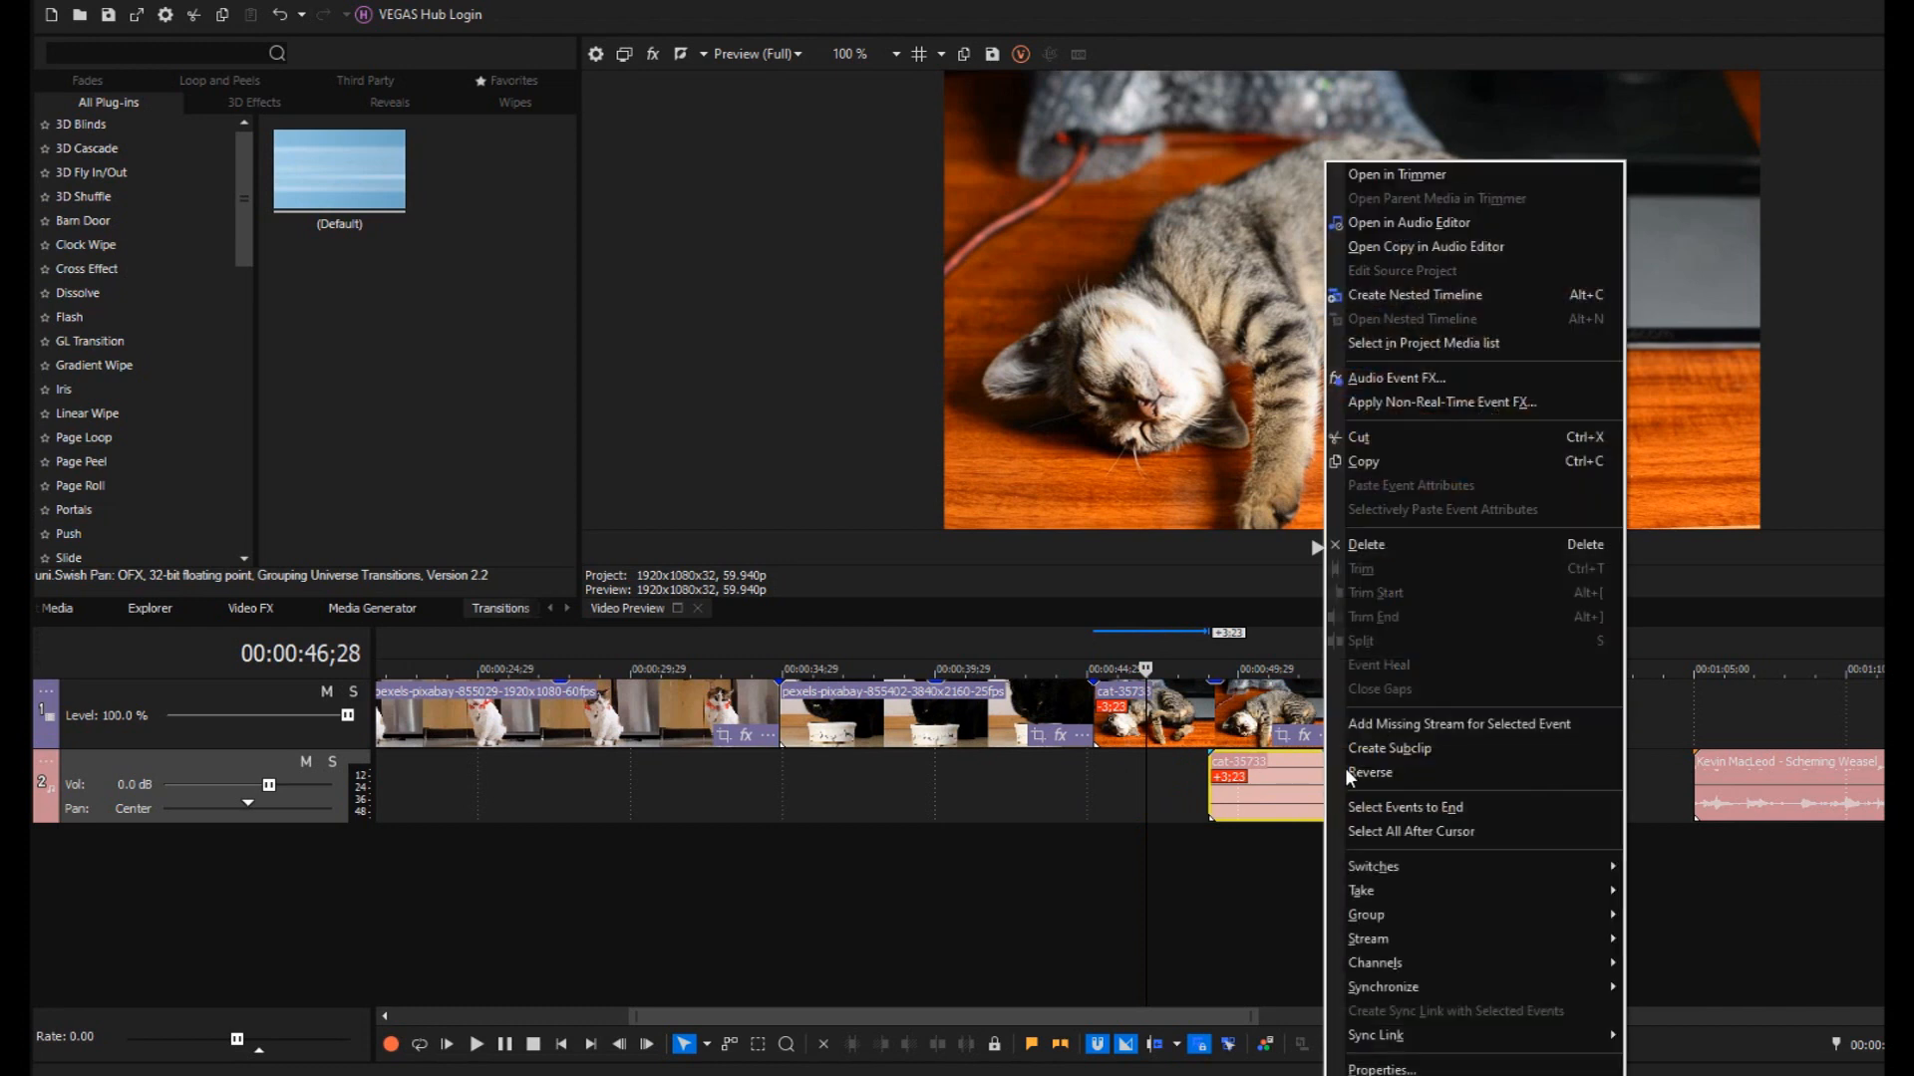
click(1395, 547)
scroll(943, 842, down, 3)
drag(1406, 787, 423, 778)
- Move the white cat clip to the start of the timeline and trim its end to about 4.6 seconds
click(661, 703)
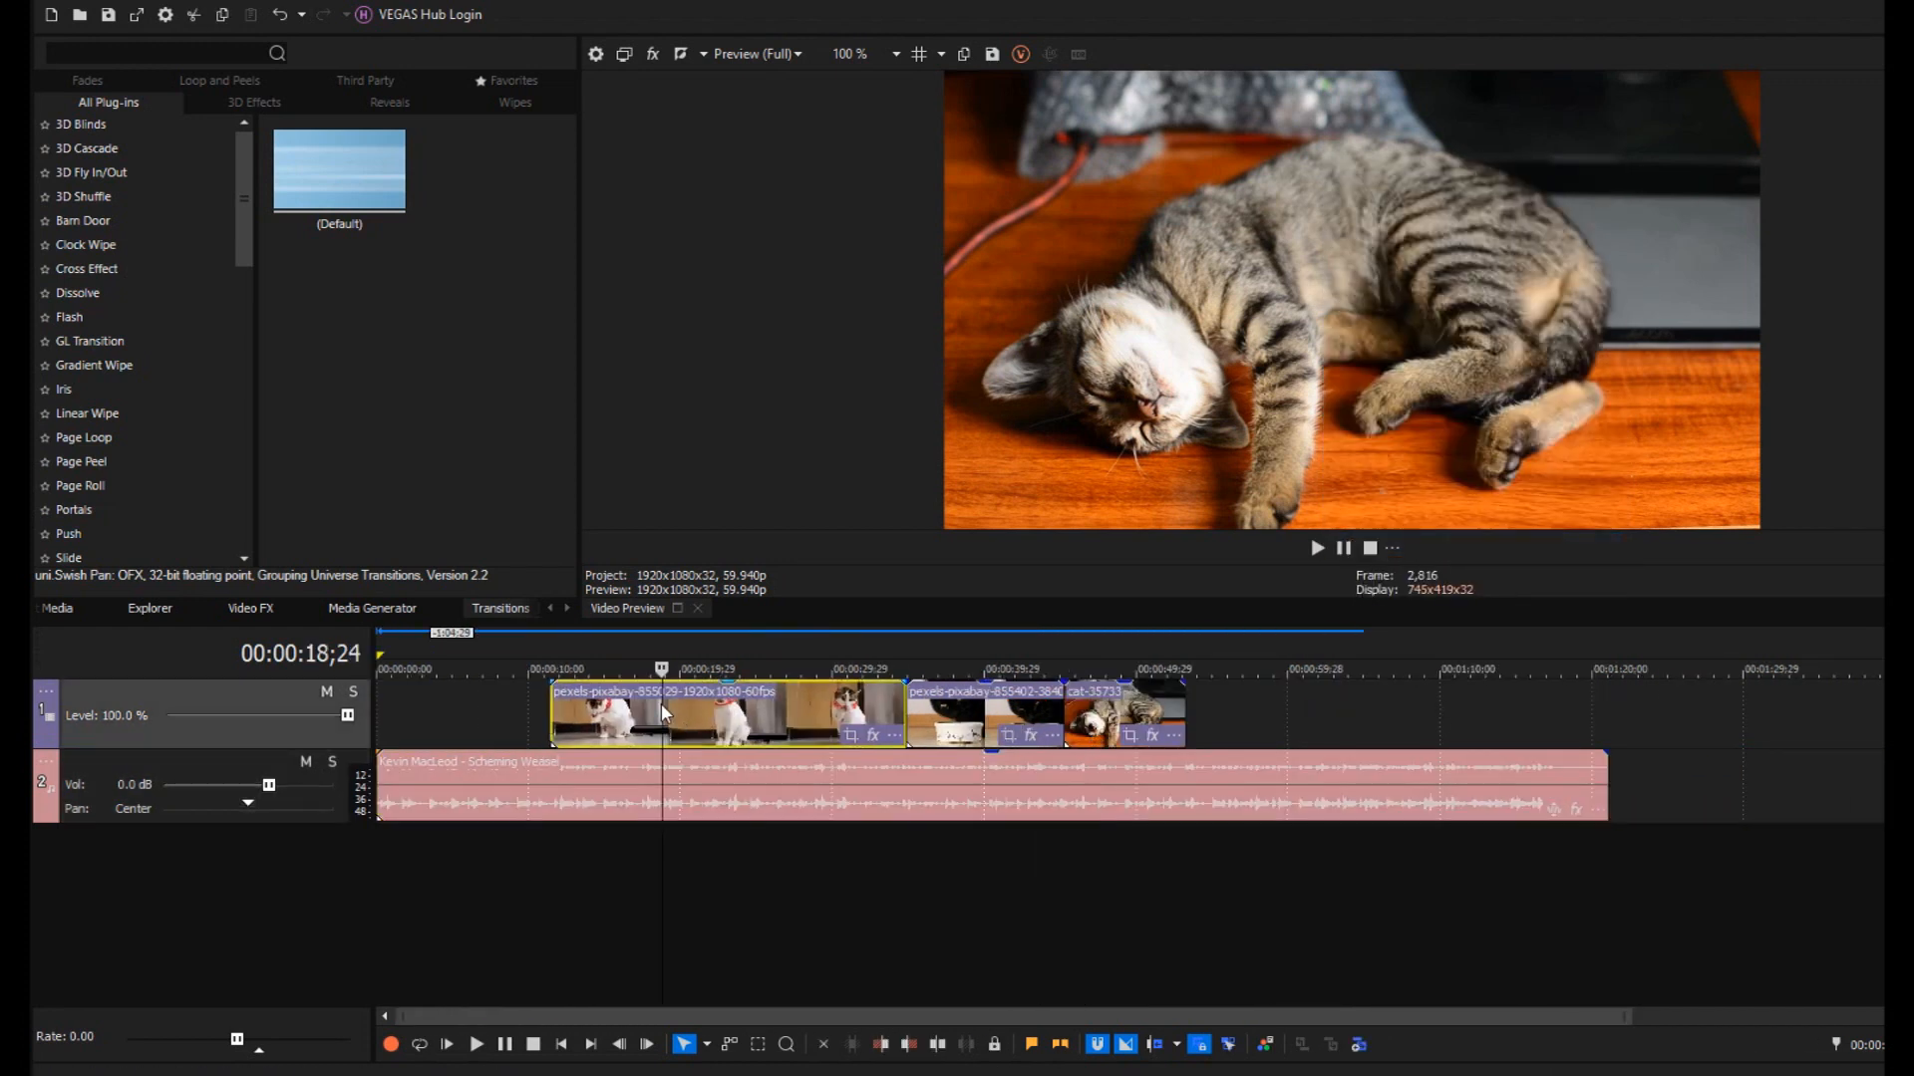
scroll(649, 722, up, 3)
drag(850, 712, 398, 714)
click(395, 710)
click(508, 720)
click(594, 714)
drag(837, 710, 564, 712)
- Move the black cat clip earlier so its beginning overlaps the end of the white cat clip as a crossfade
drag(1856, 725, 684, 724)
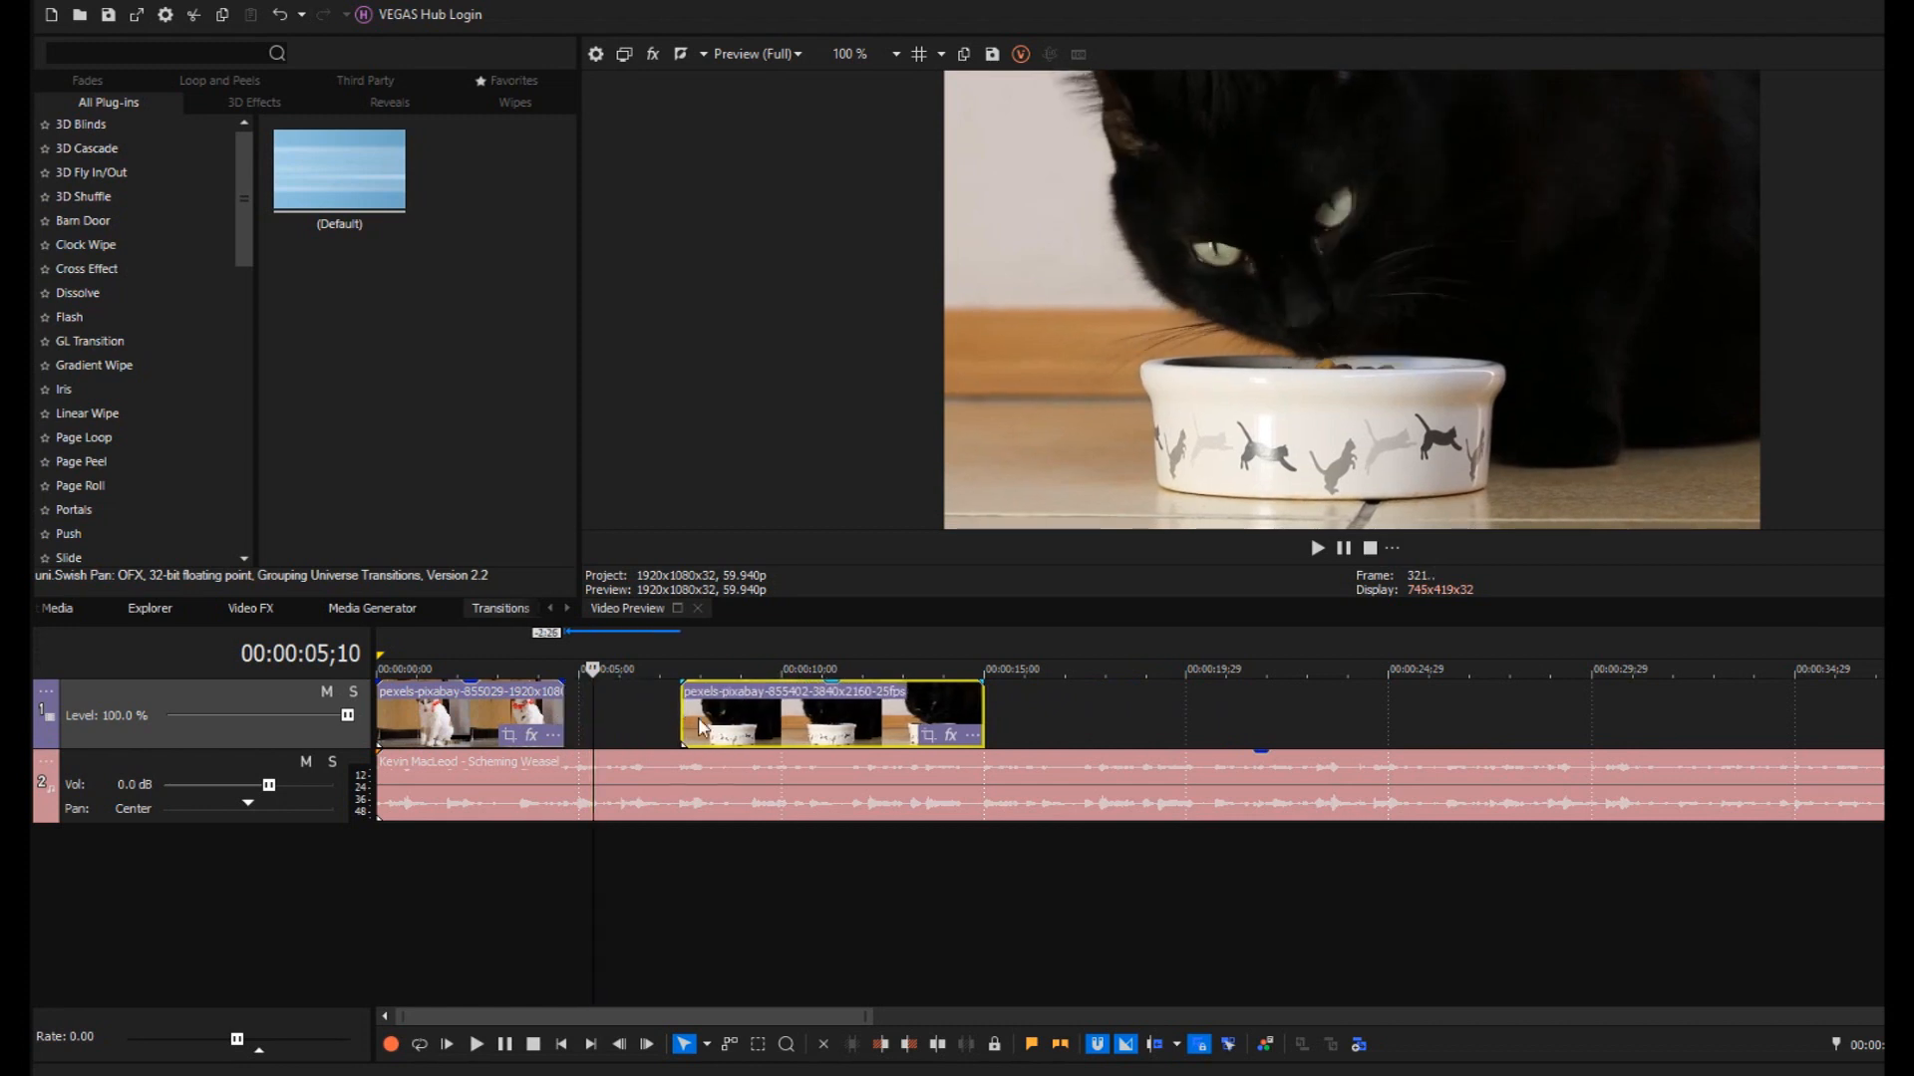
click(725, 725)
click(493, 709)
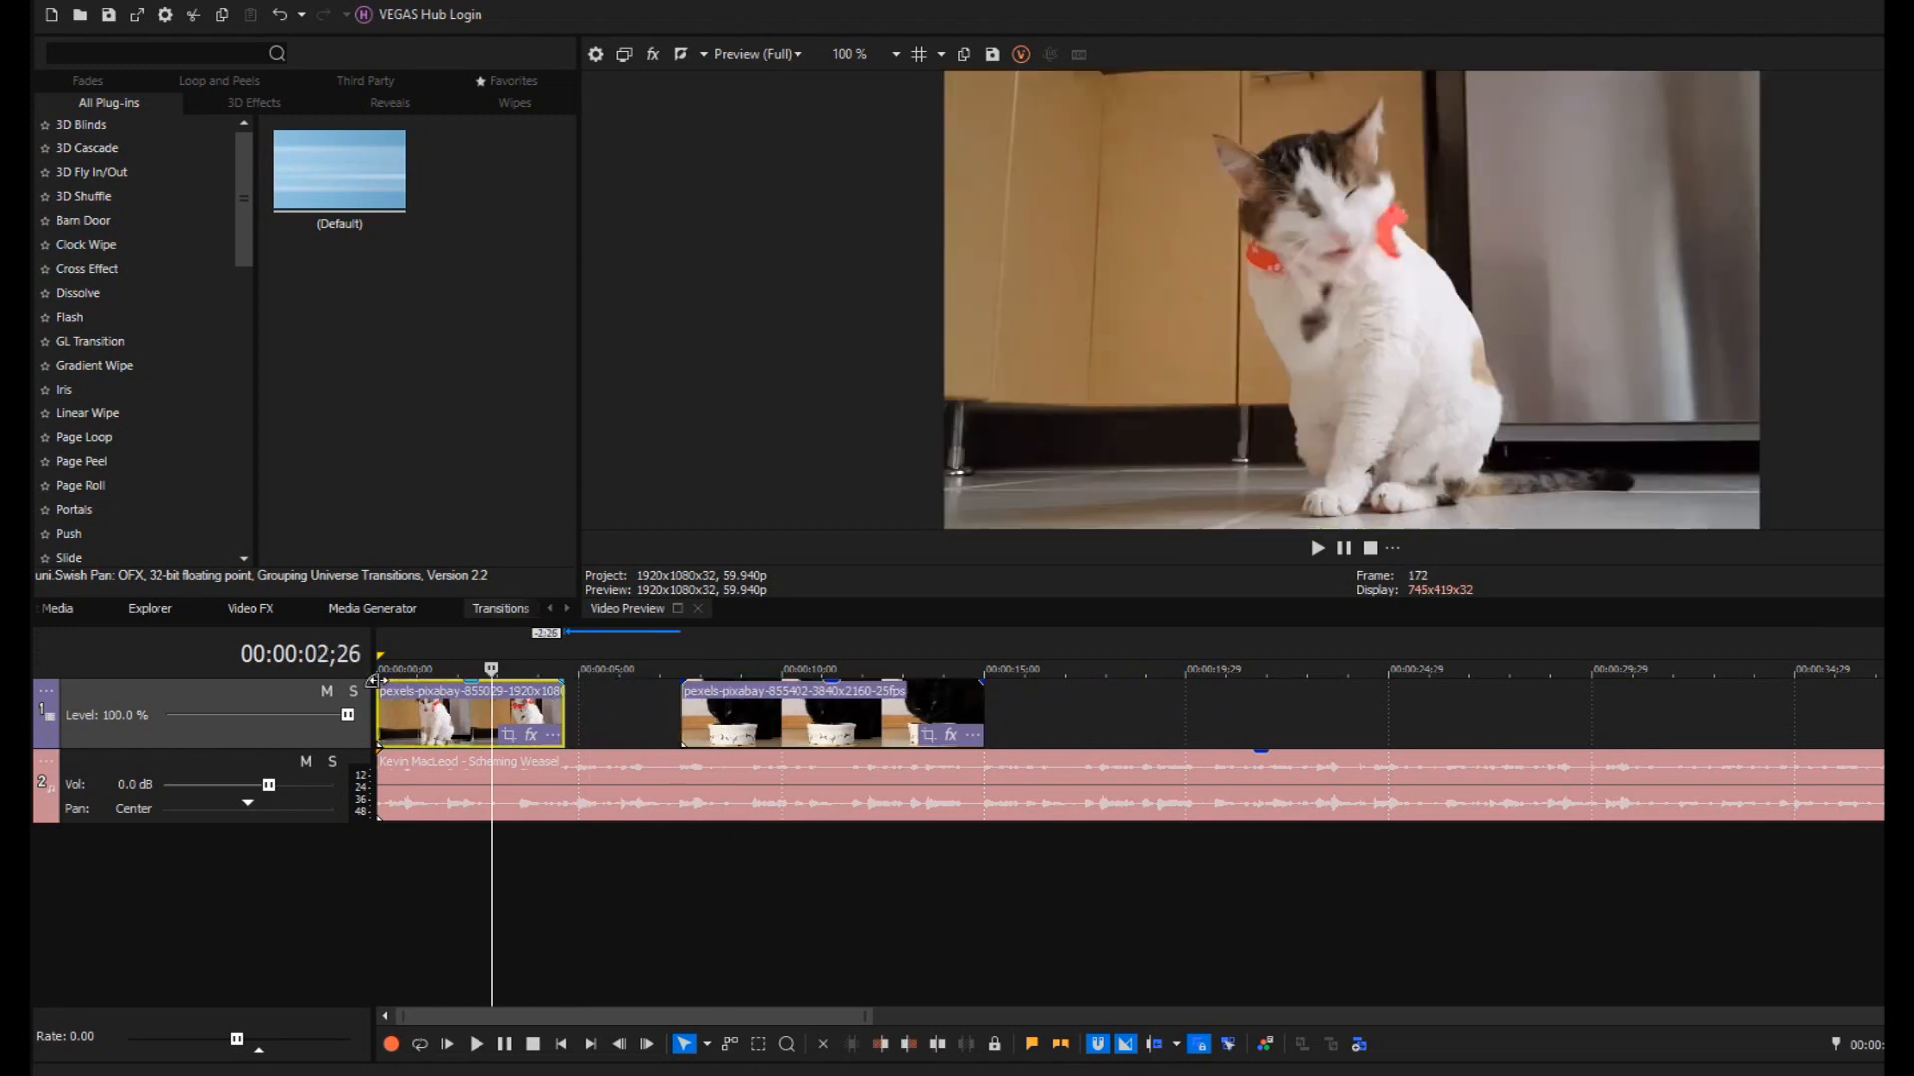
drag(711, 719, 555, 720)
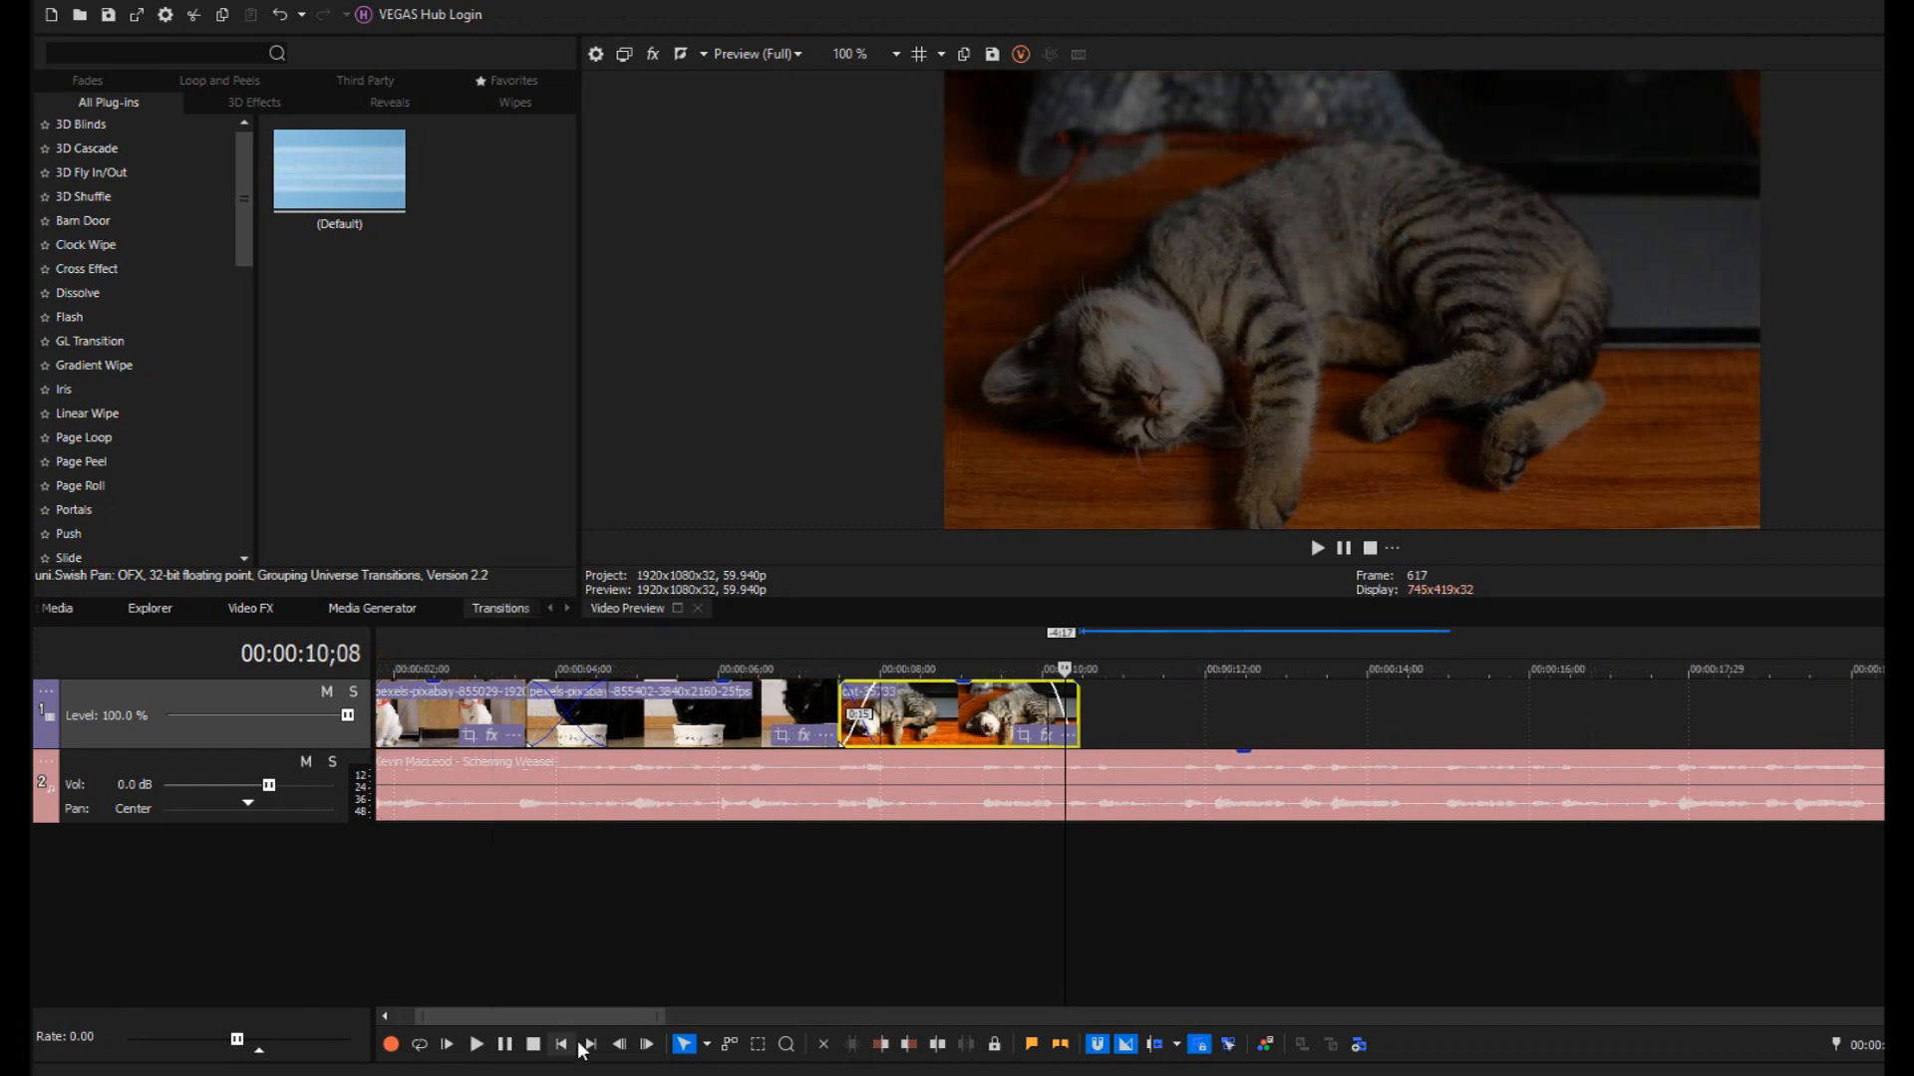
- Return to the start of the timeline and play back the edited sequence
drag(555, 1016, 539, 1016)
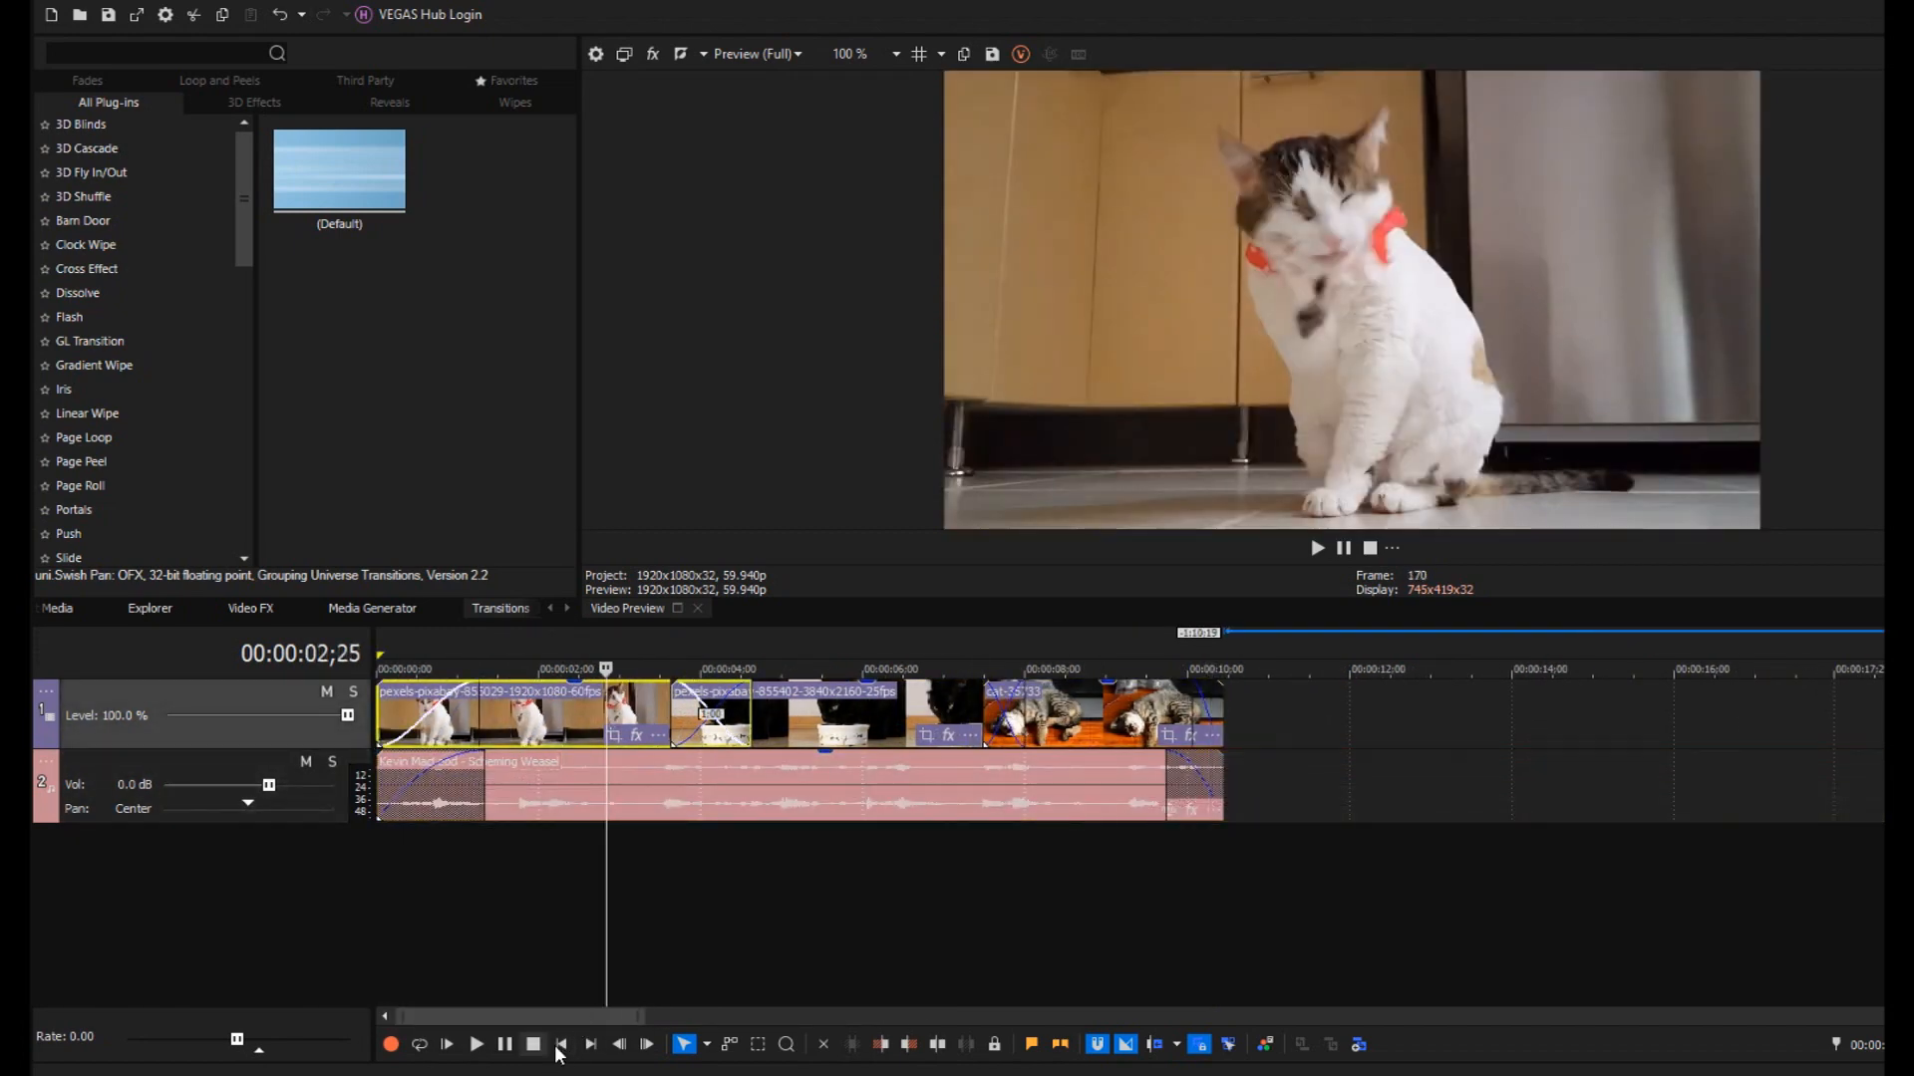
click(534, 1044)
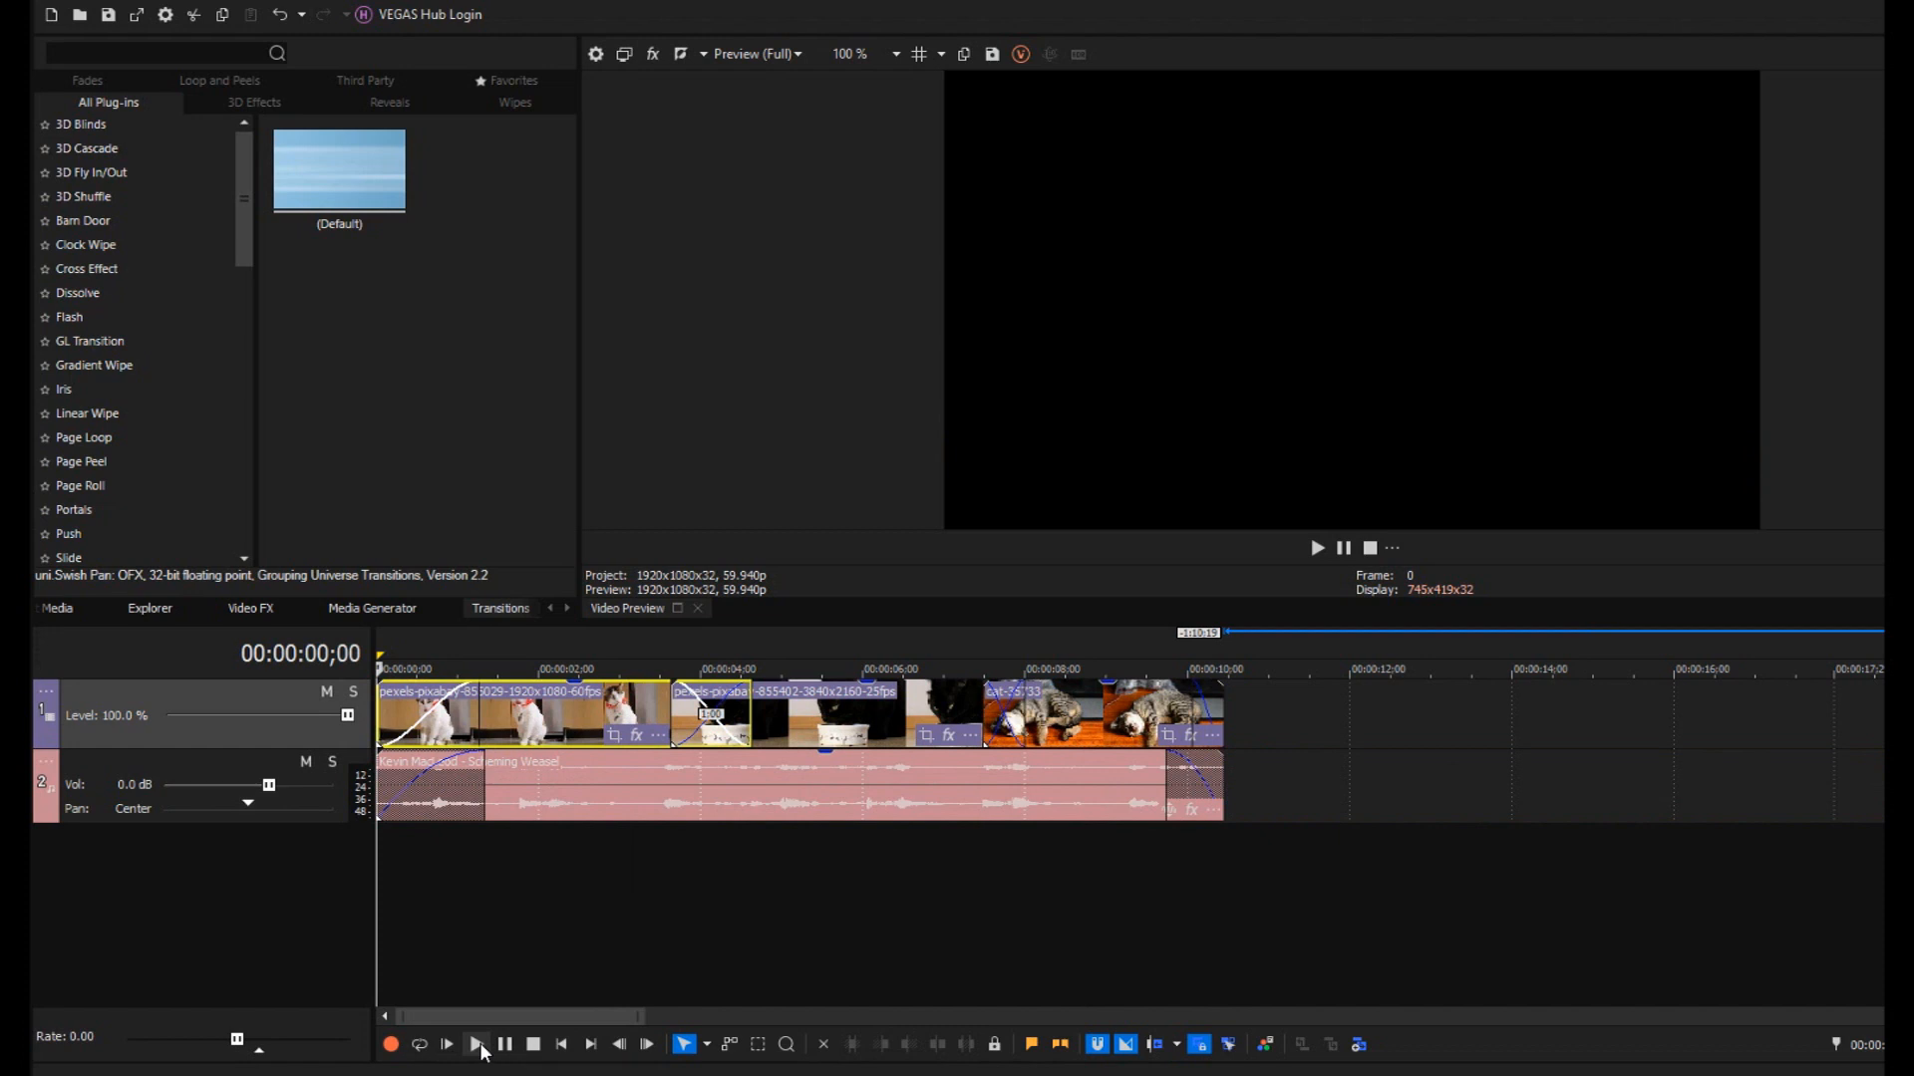
click(478, 1046)
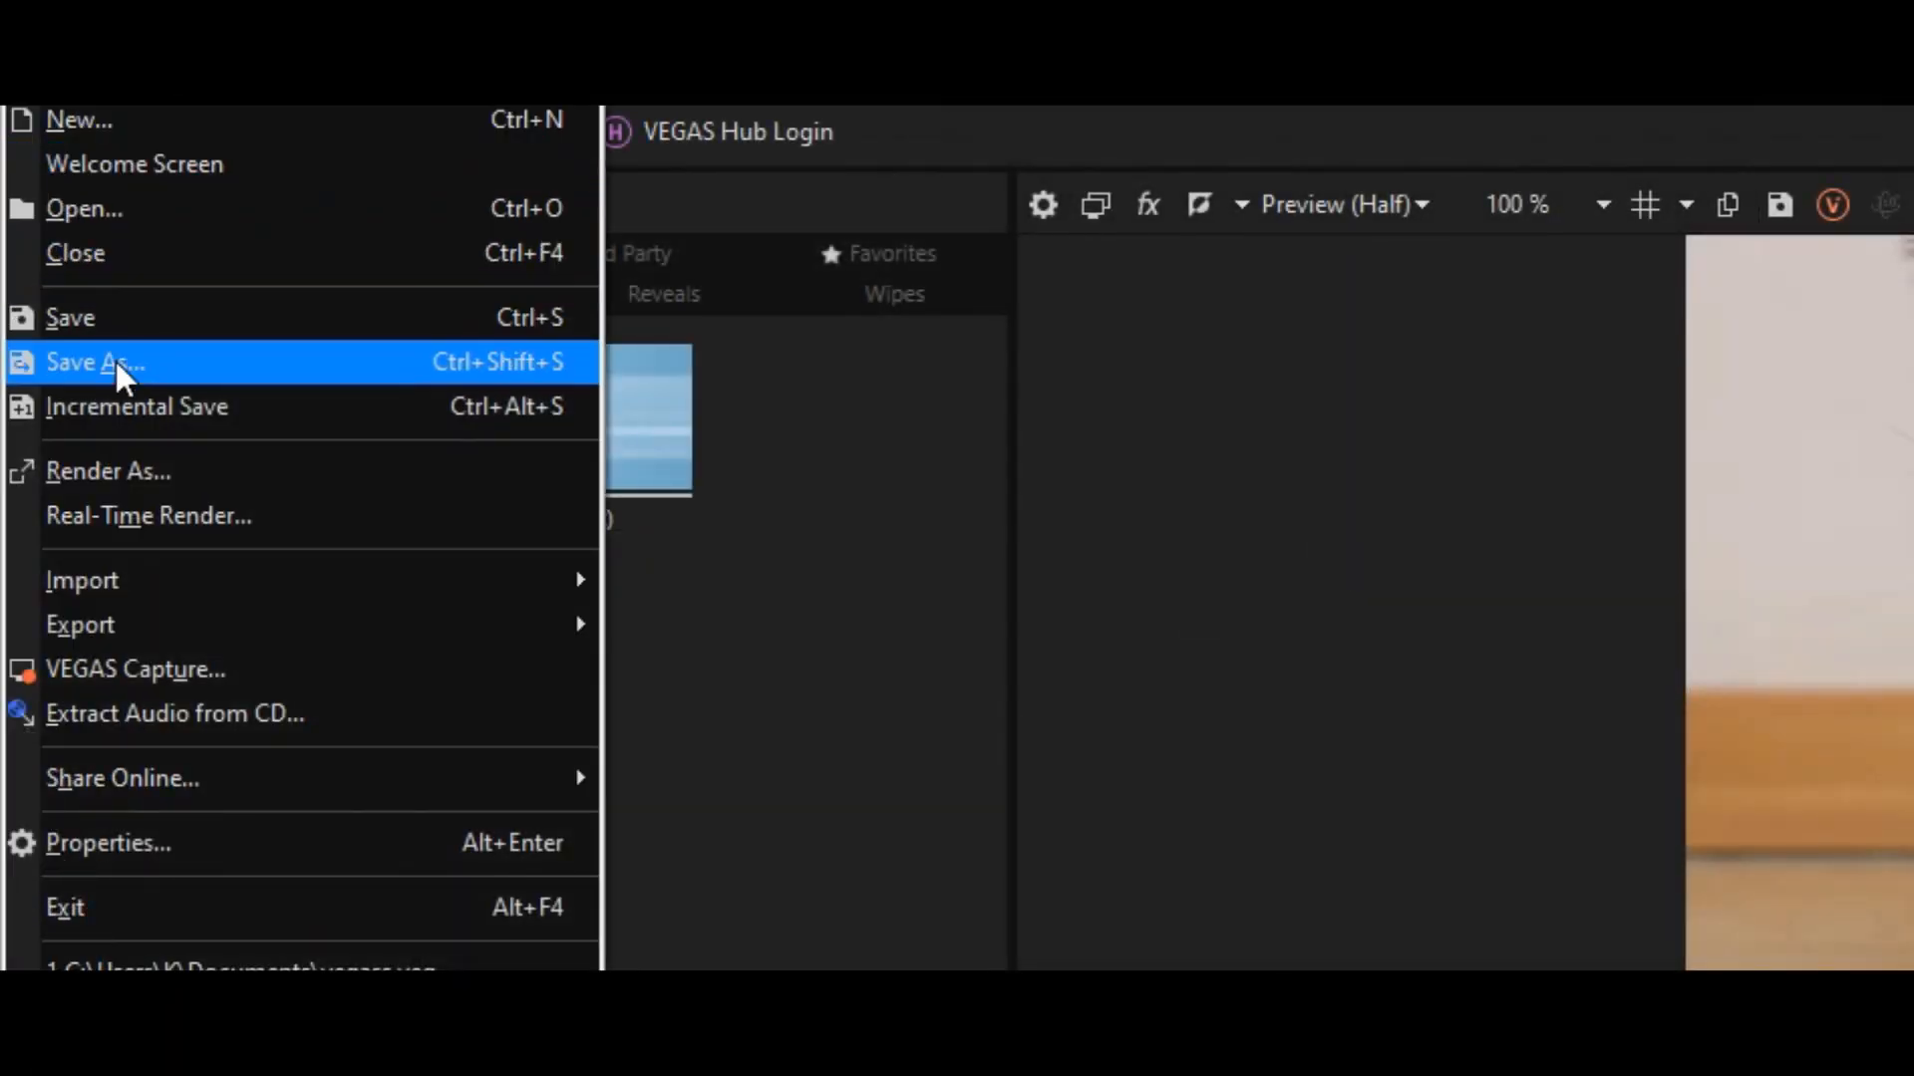
- Save the project as "cat video" on the Desktop as a VEGAS Pro project file
click(116, 362)
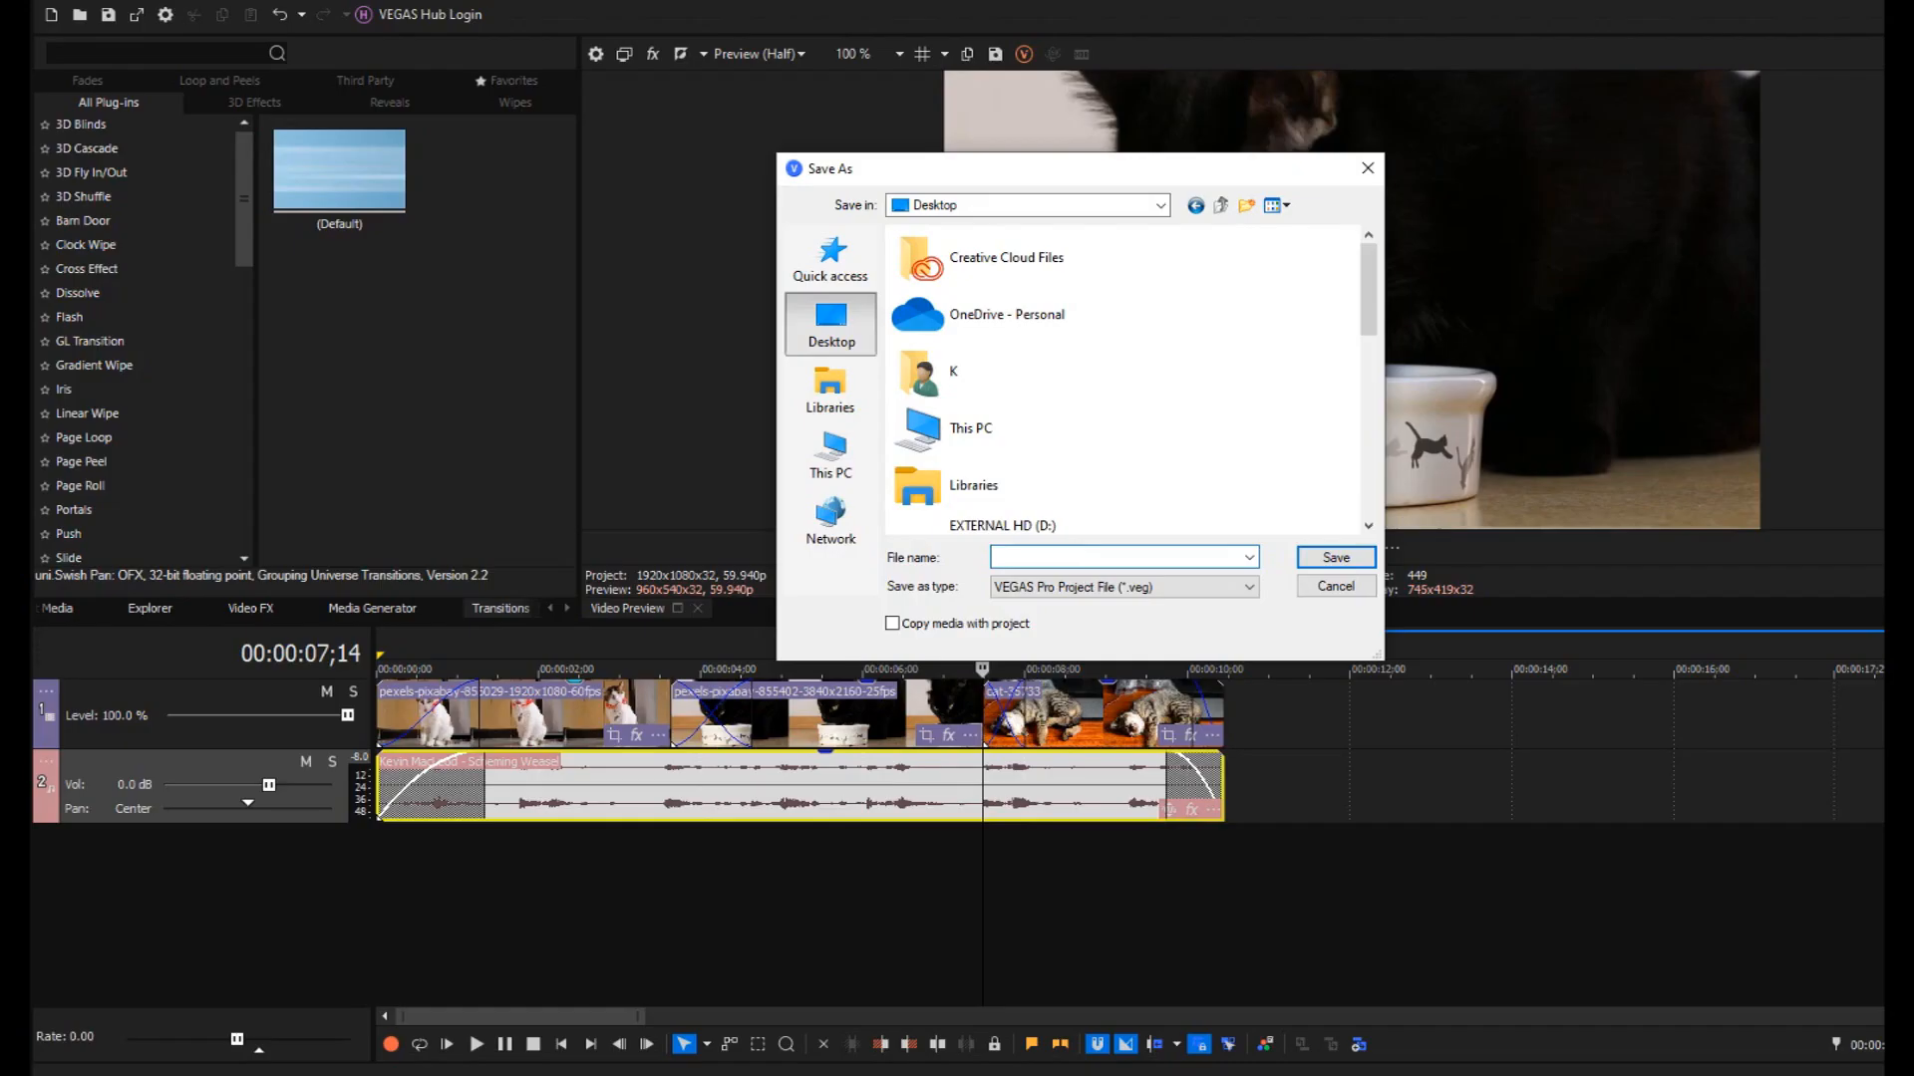
text(cat video)
click(1330, 558)
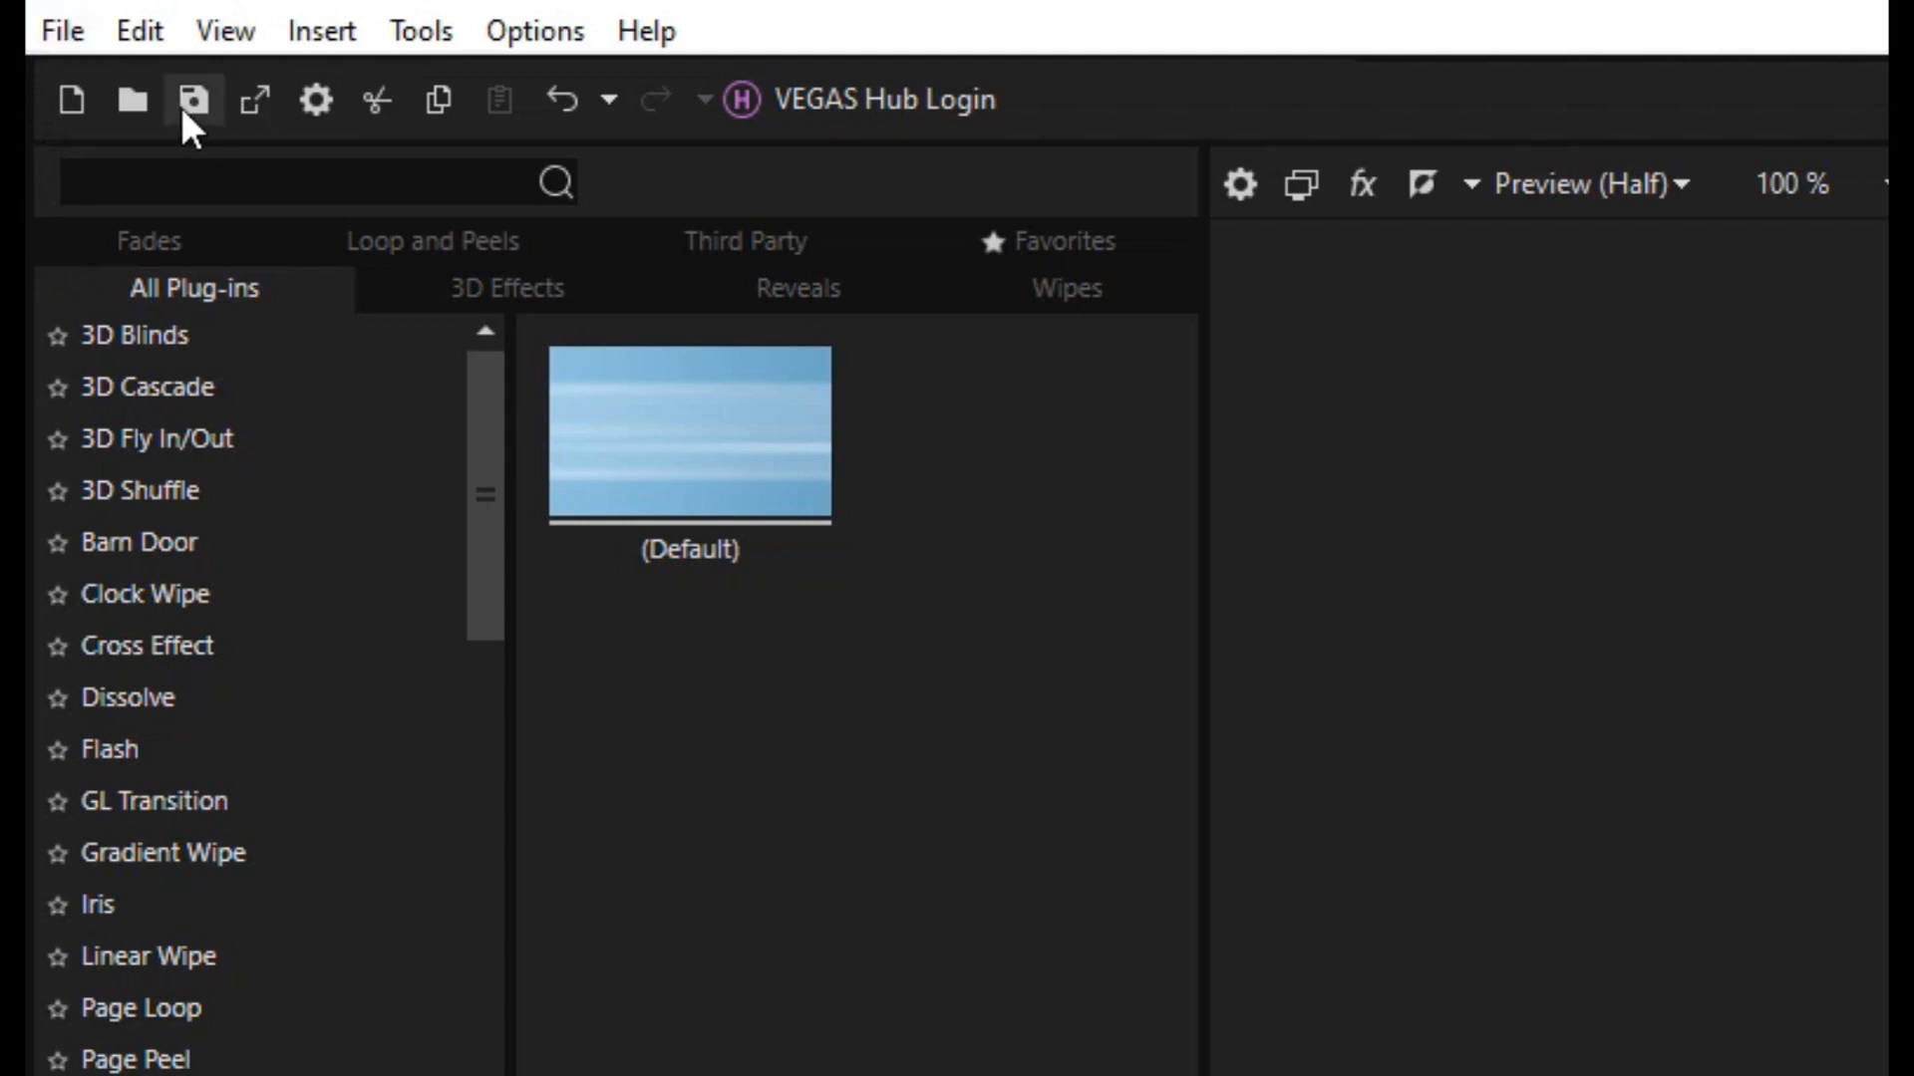
- Open the Render As settings, look over the output formats and select Windows Media Video V11
click(64, 32)
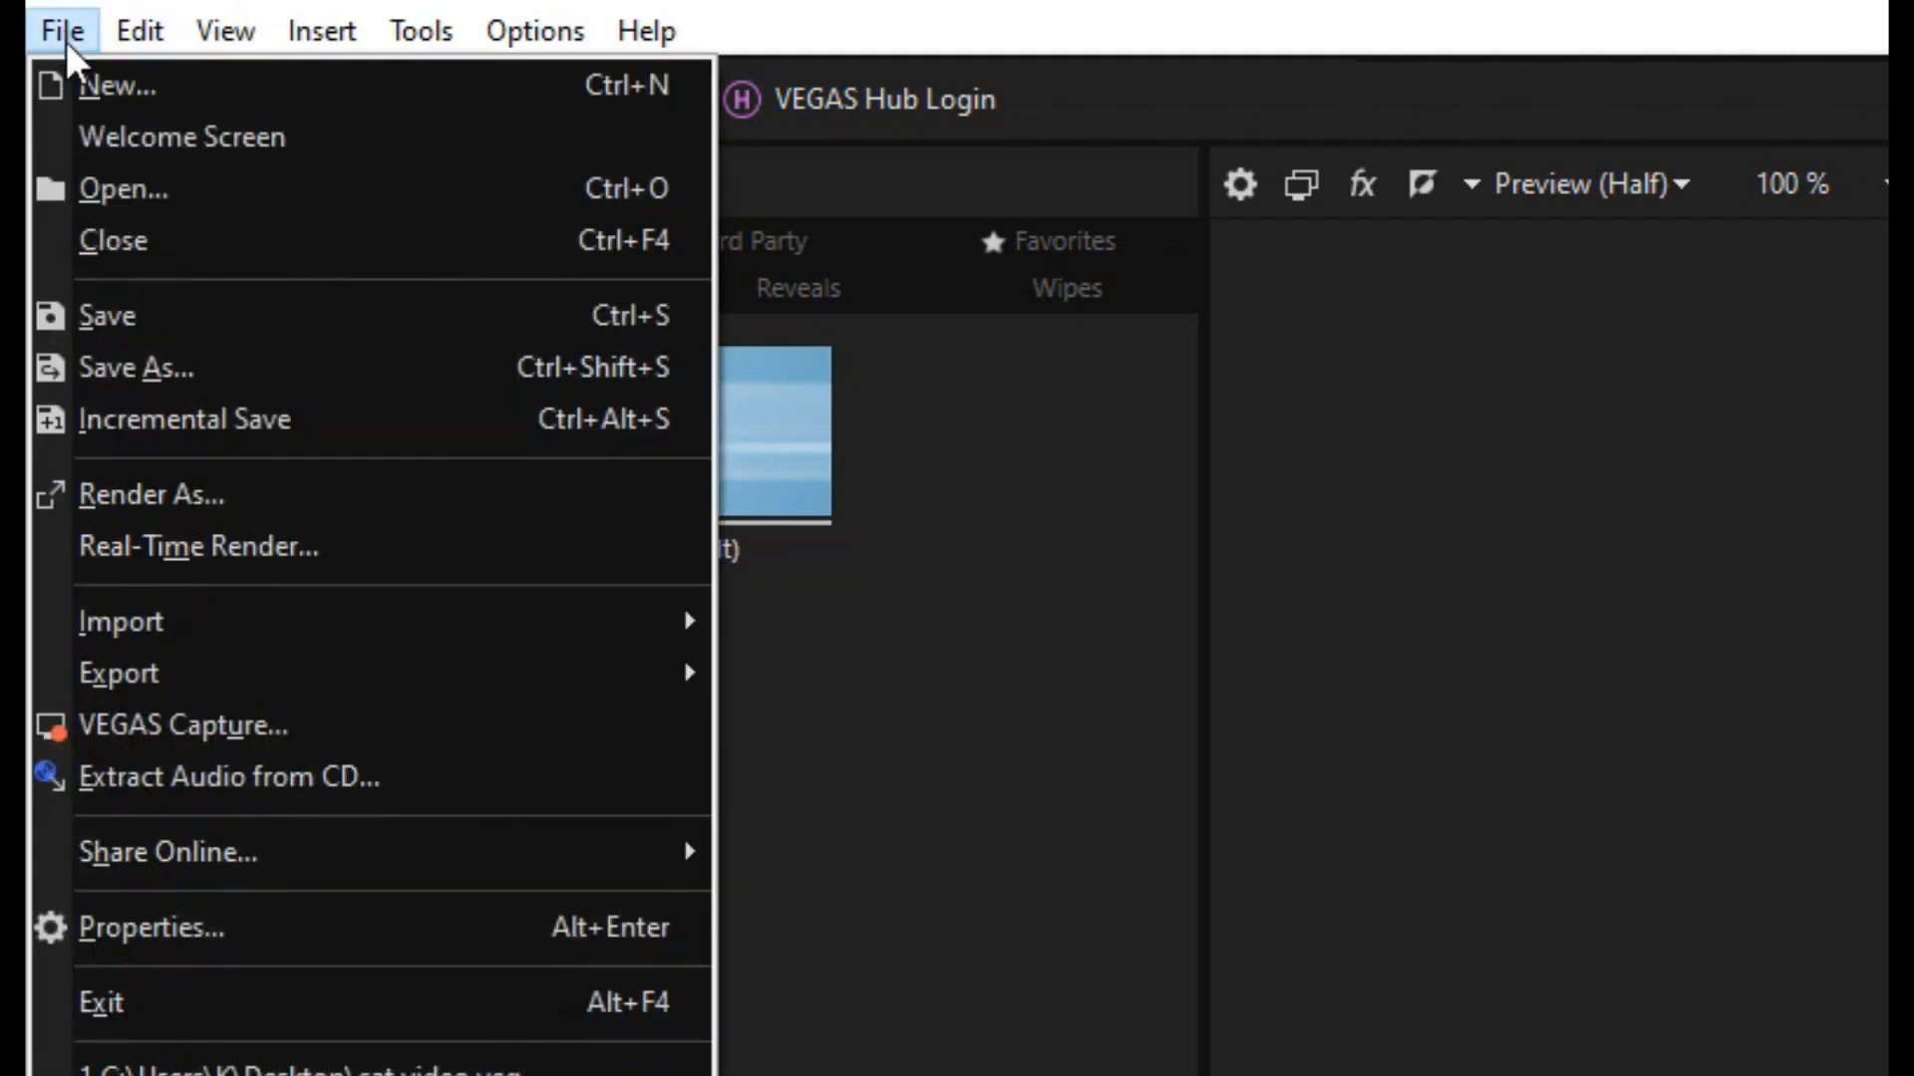
click(182, 503)
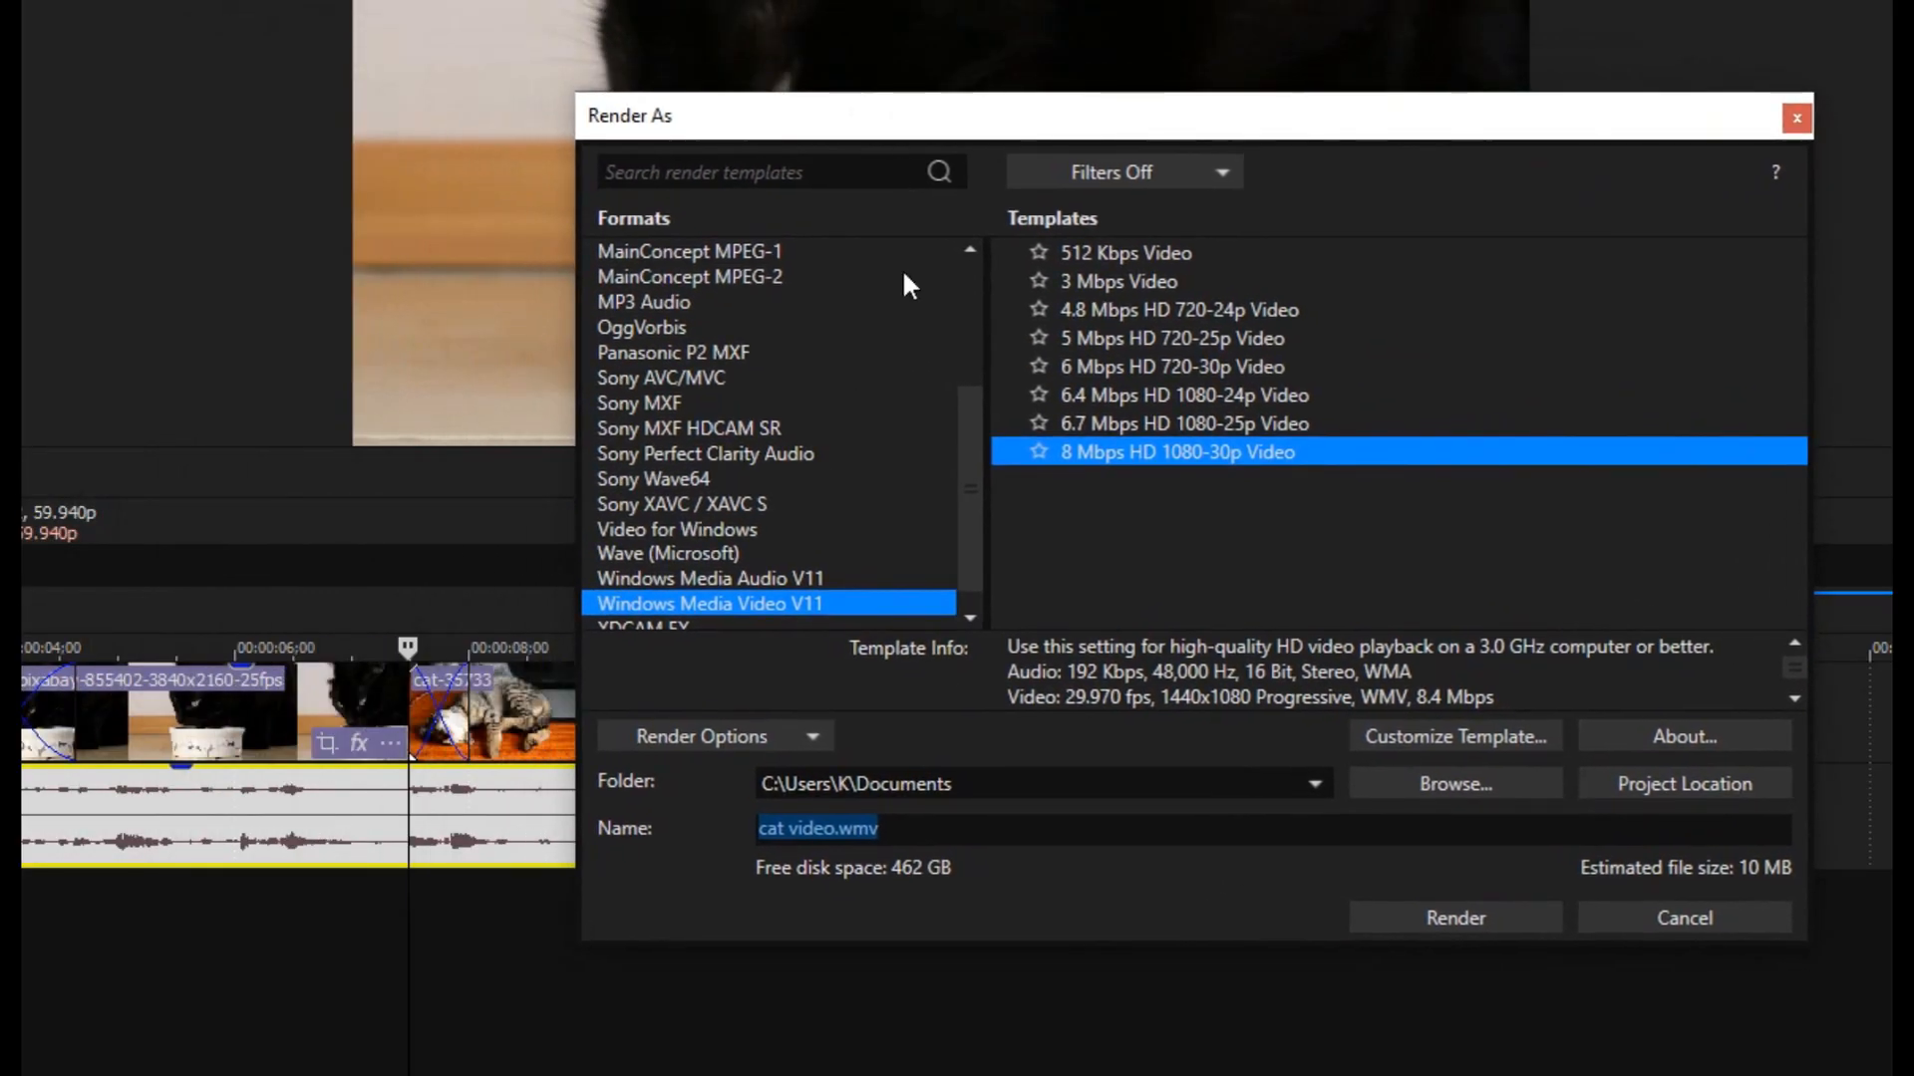
scroll(707, 434, up, 2)
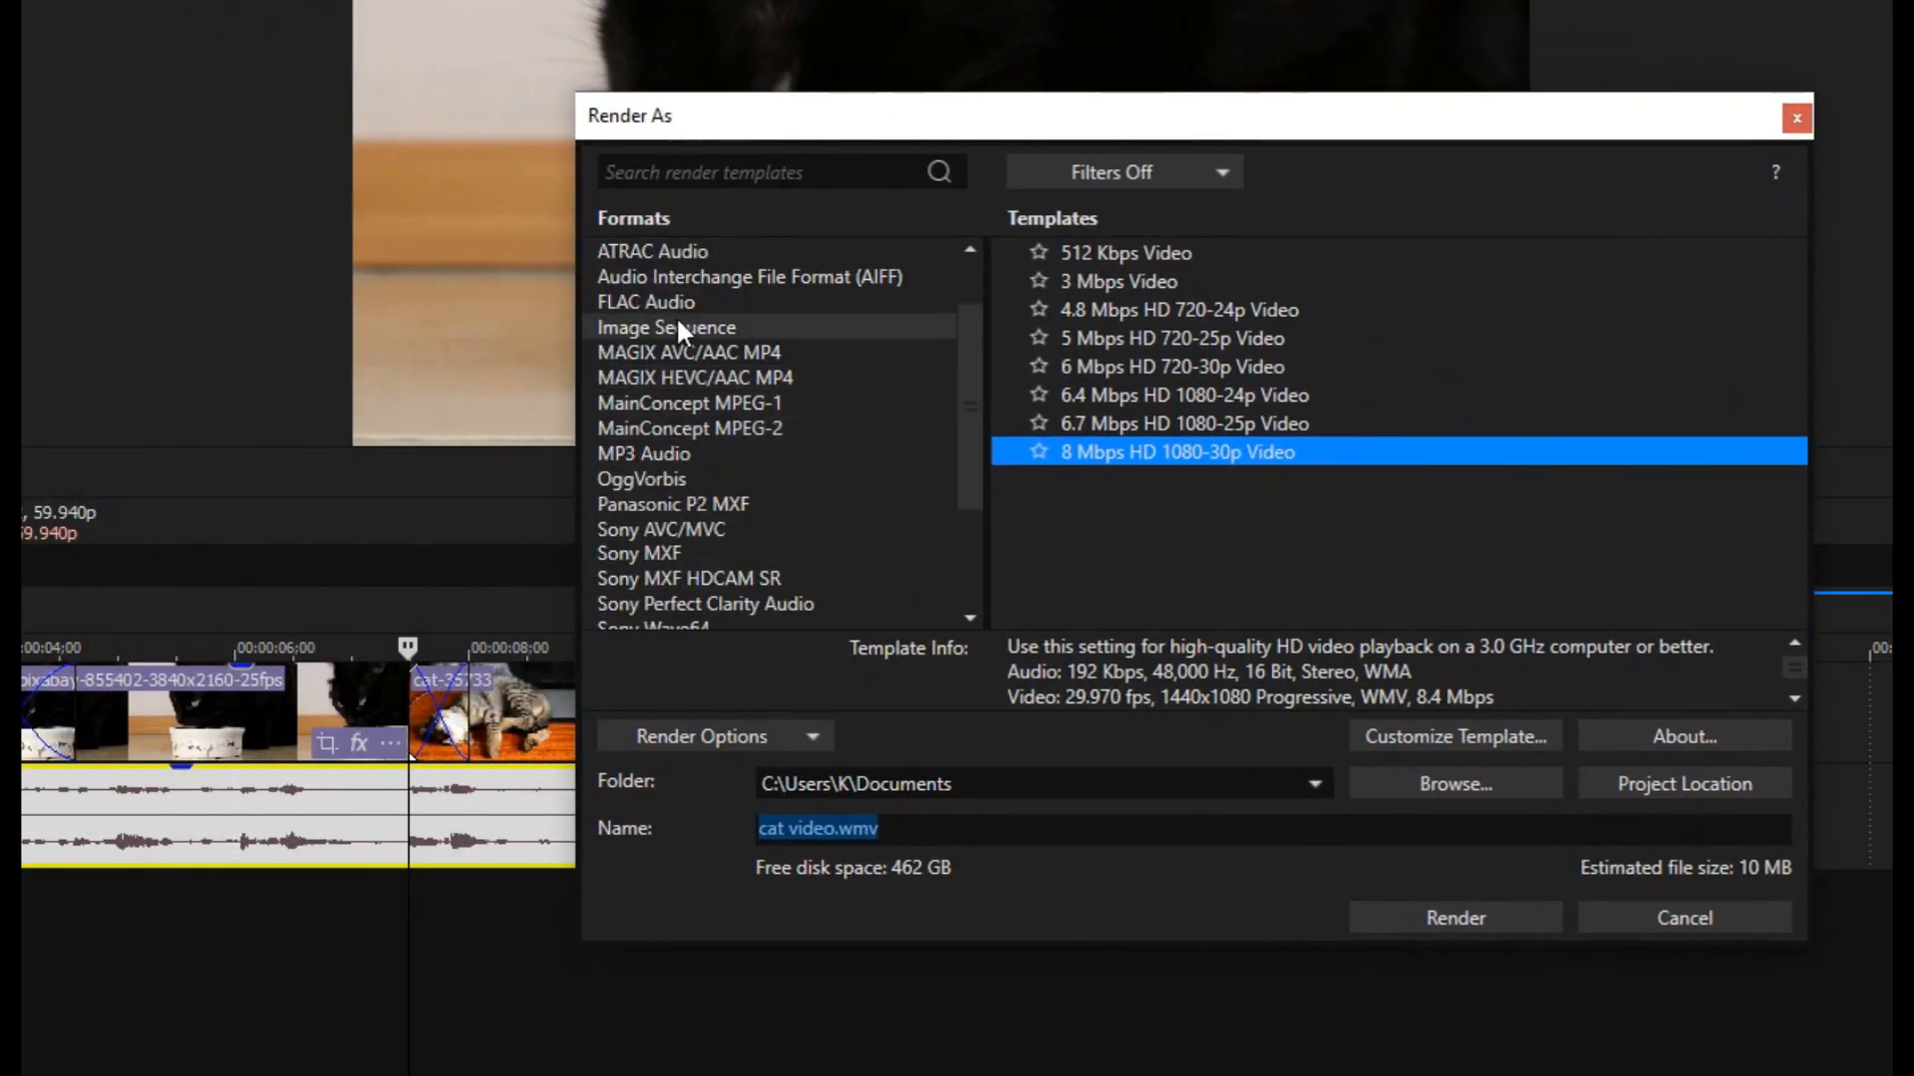
scroll(687, 448, down, 3)
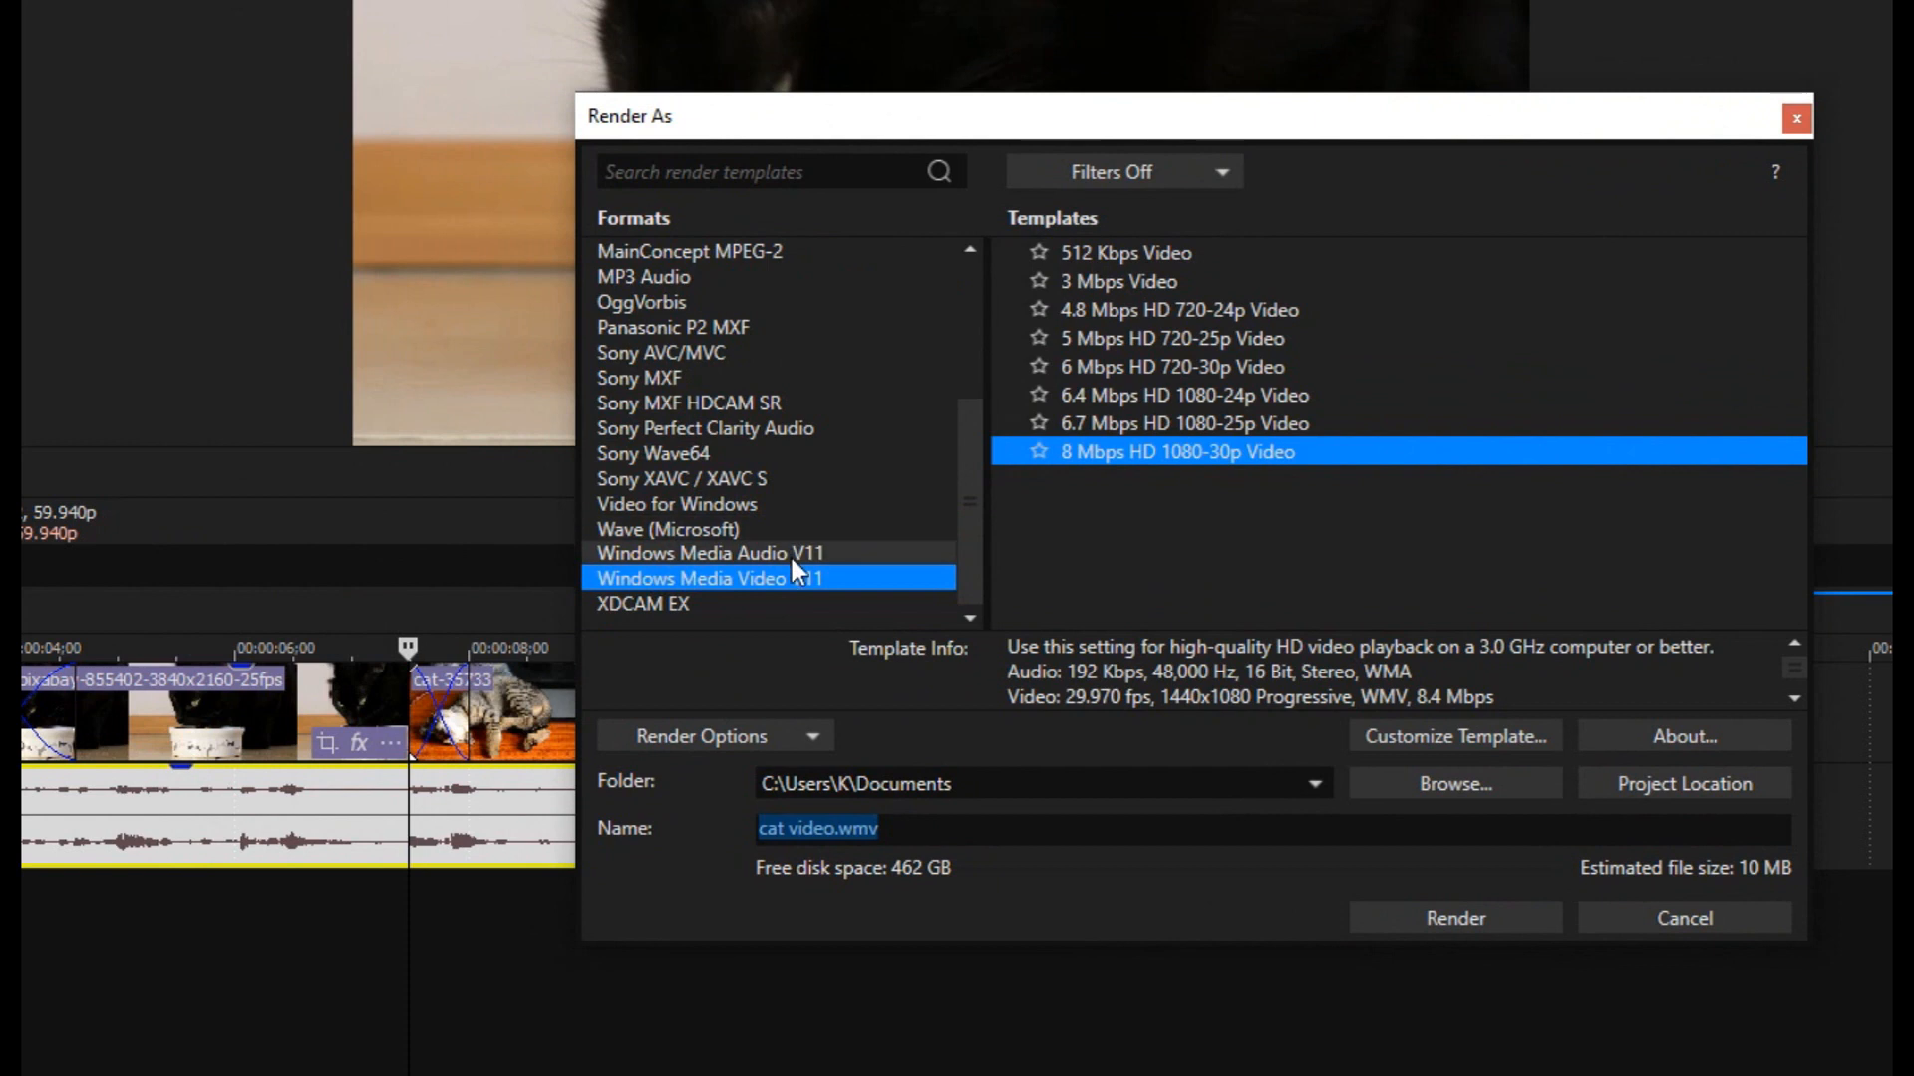
click(678, 575)
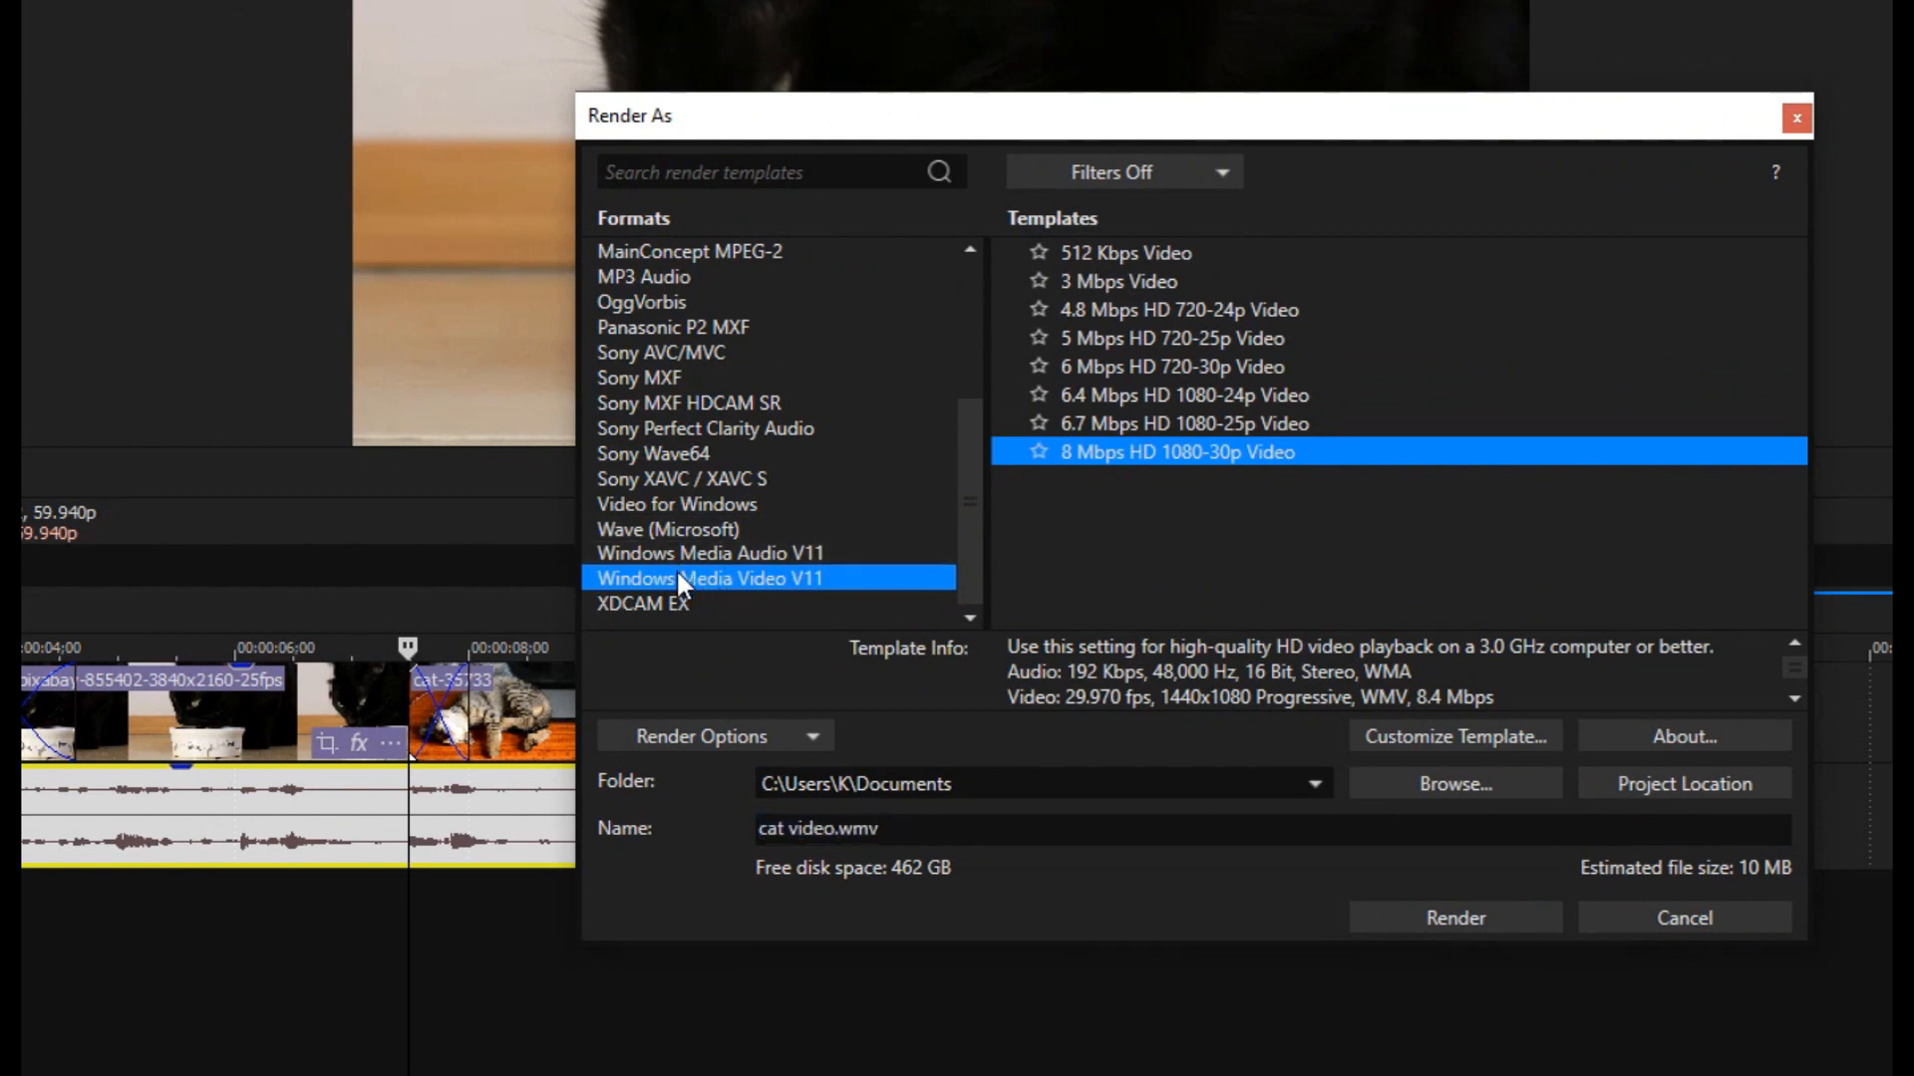
- Compare the Windows Media Video templates from 512 Kbps to 8 Mbps HD 1080-30p and leave the render settings without rendering
click(1085, 254)
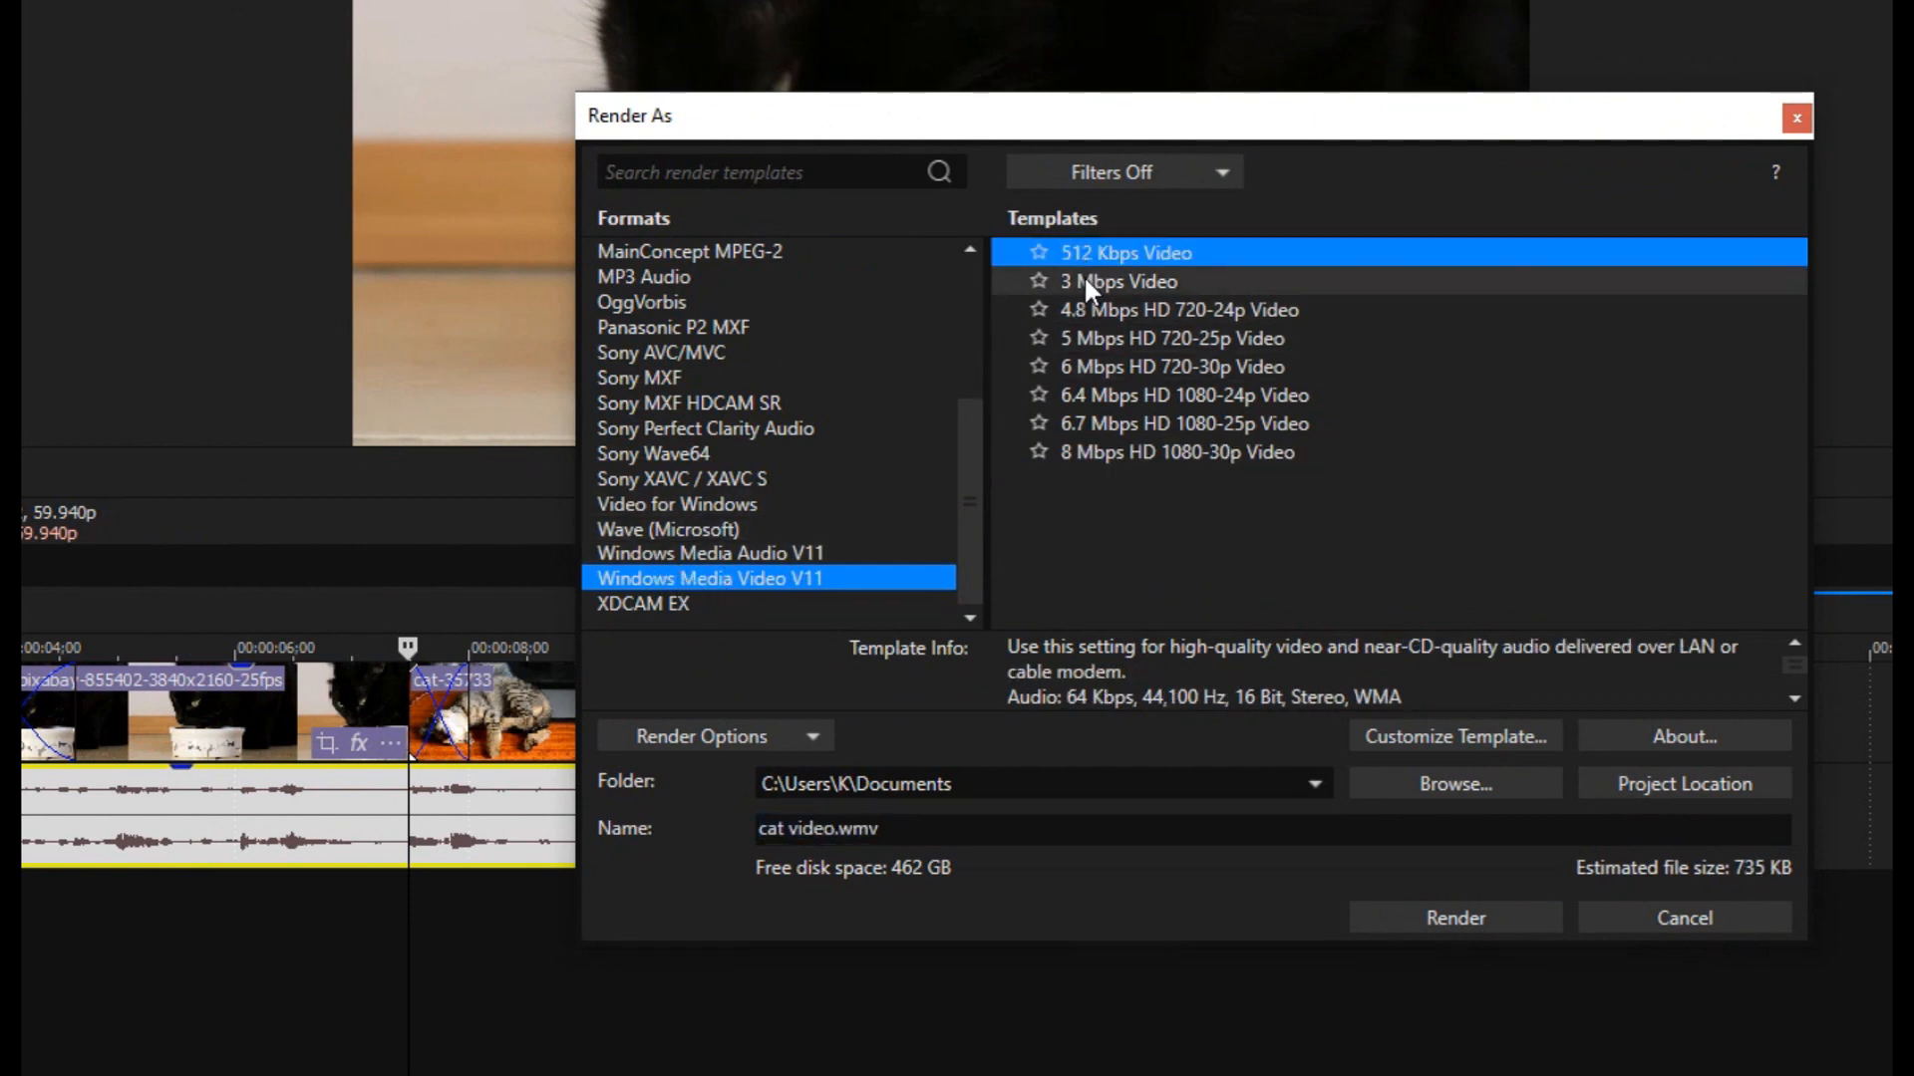
click(1084, 282)
click(1086, 311)
click(1098, 361)
click(1108, 397)
click(1116, 425)
click(1126, 451)
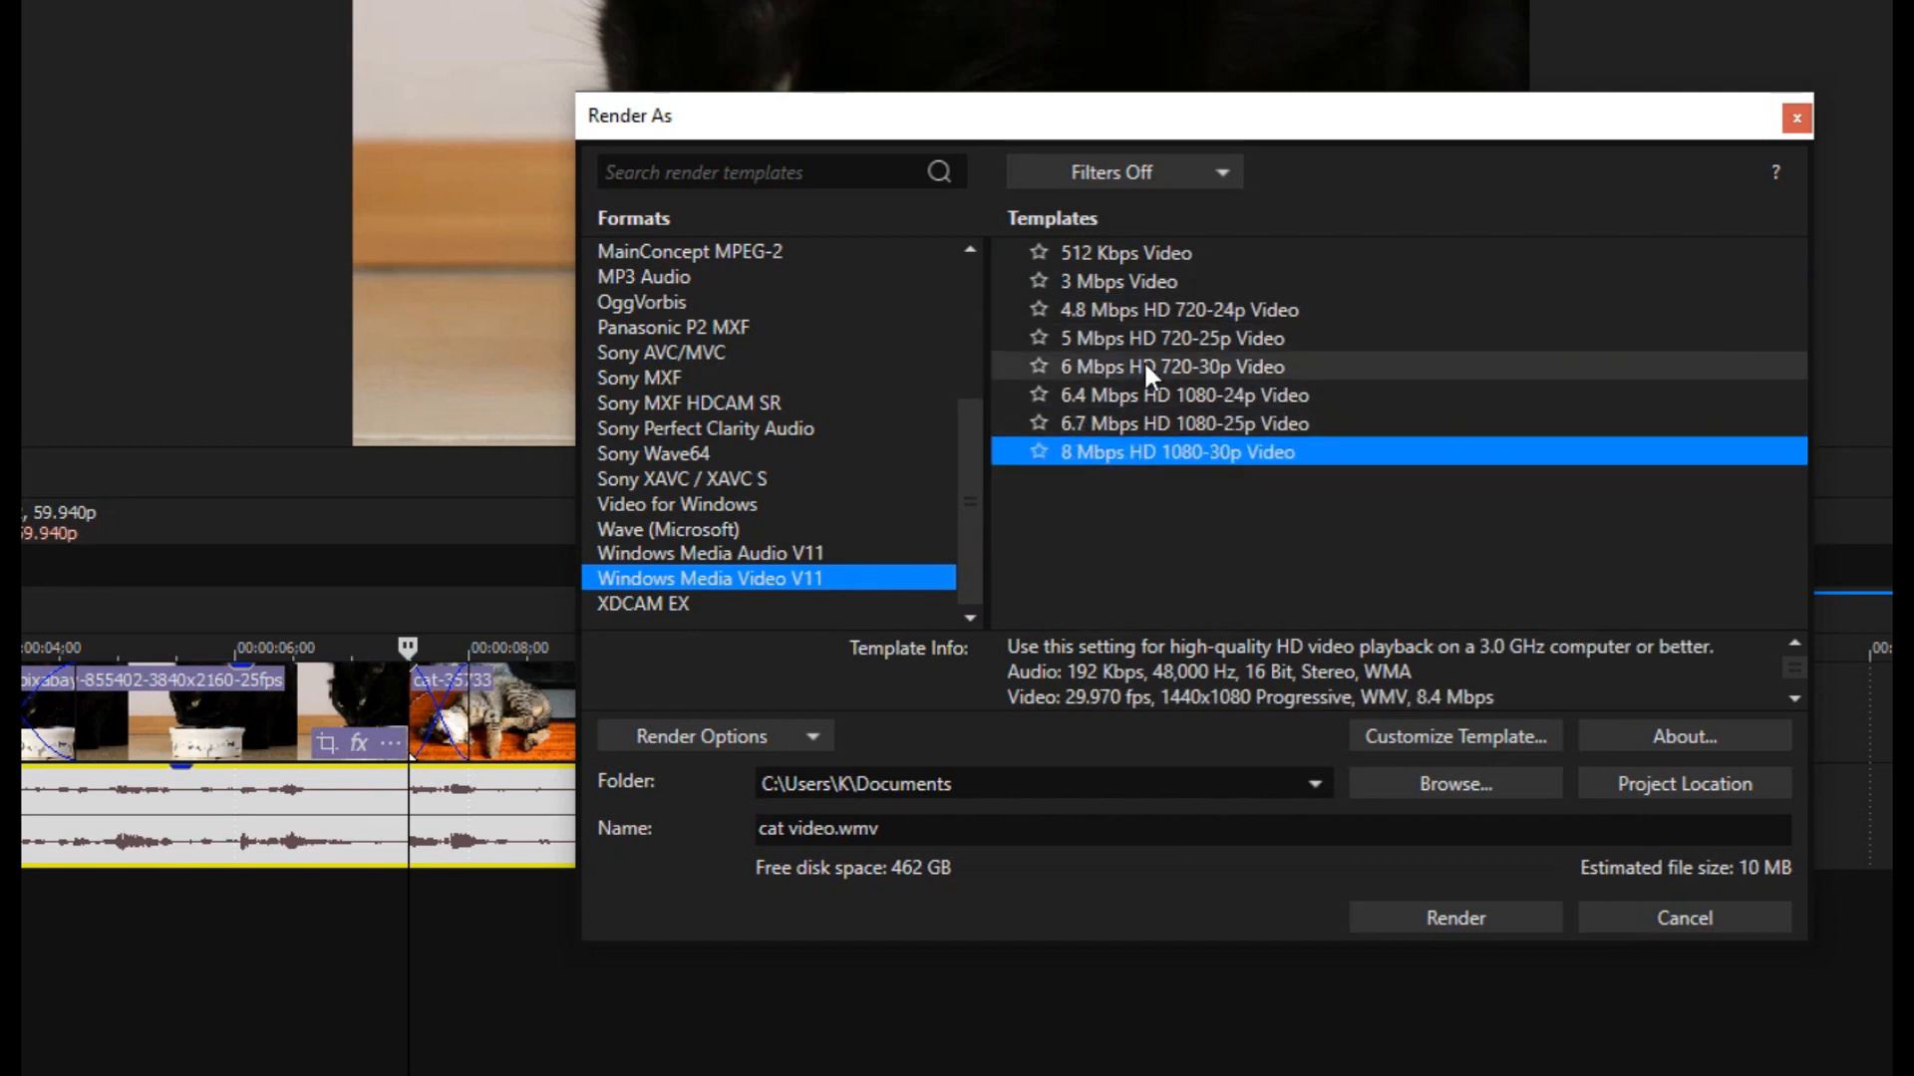
click(1683, 919)
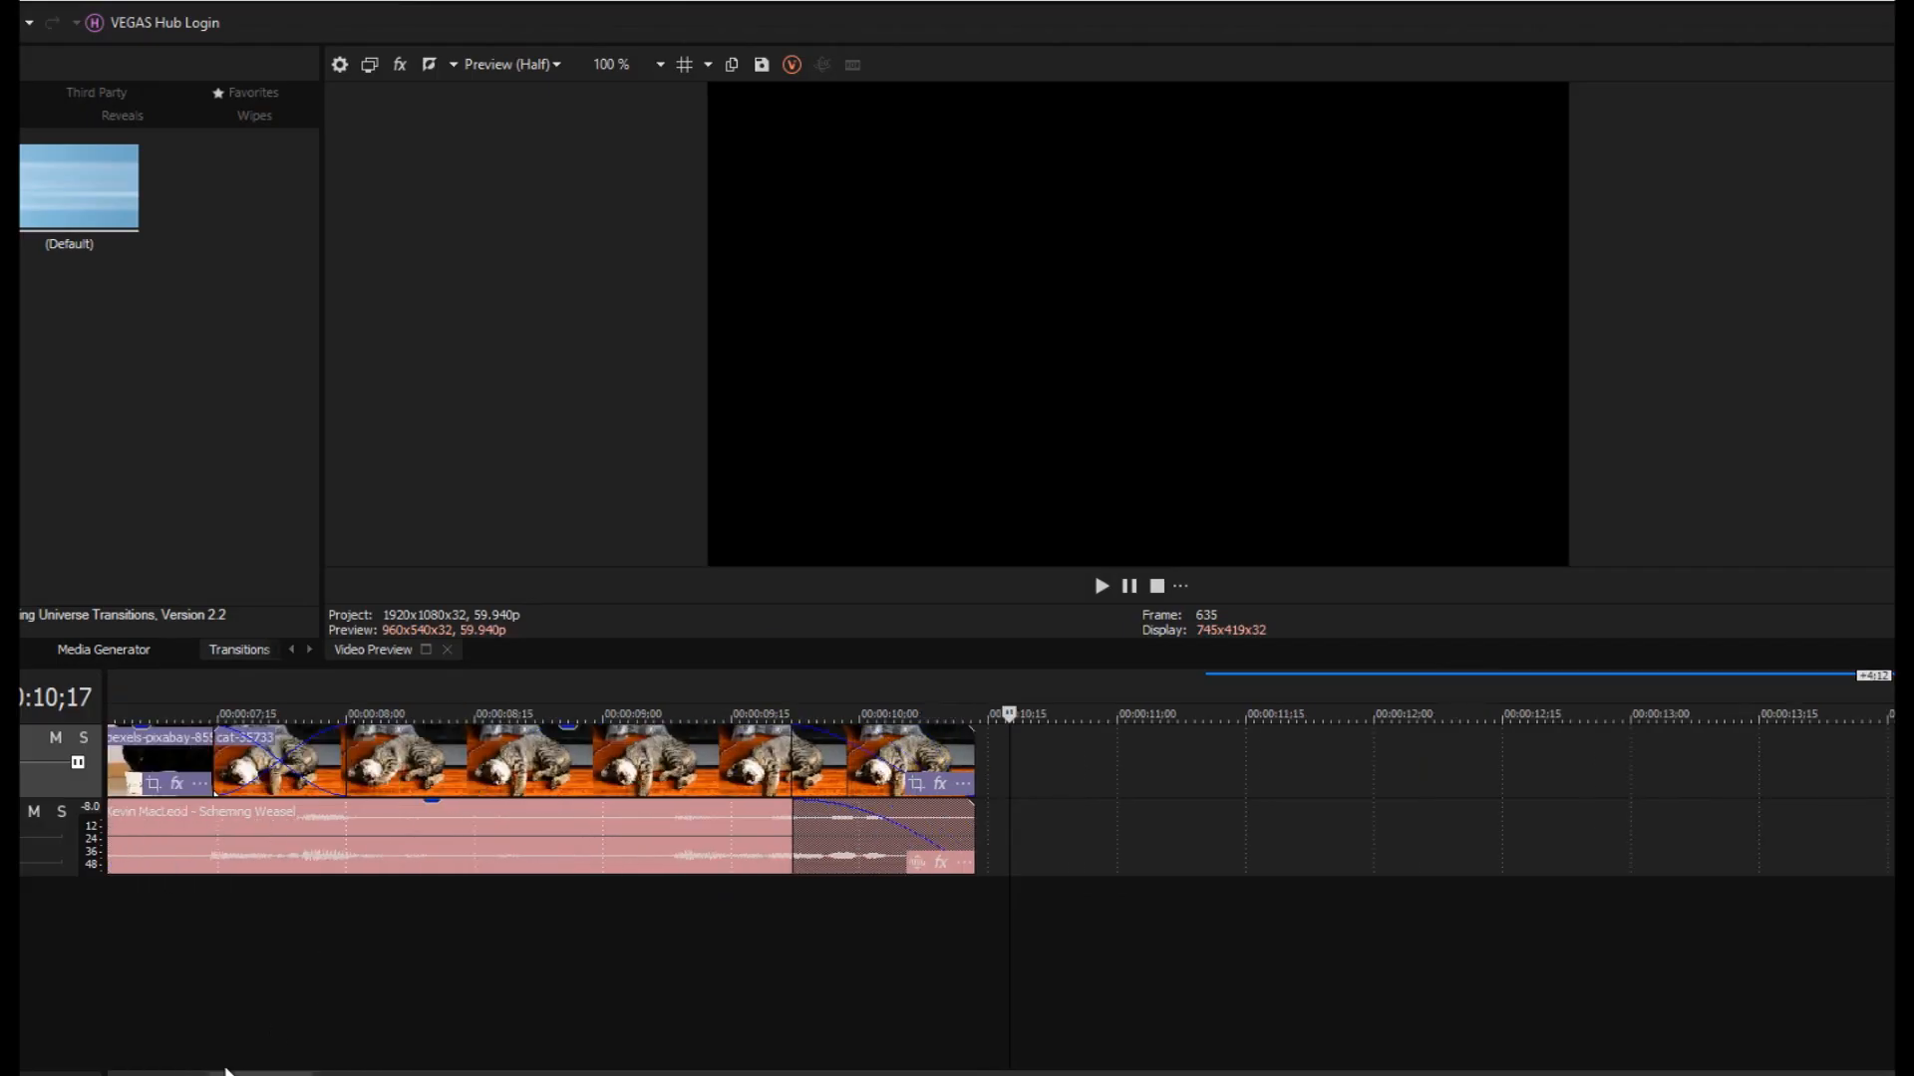
- Delete the stray sliver of the sleeping cat clip near 15;23, beyond the end of the edit
drag(225, 1071, 139, 1074)
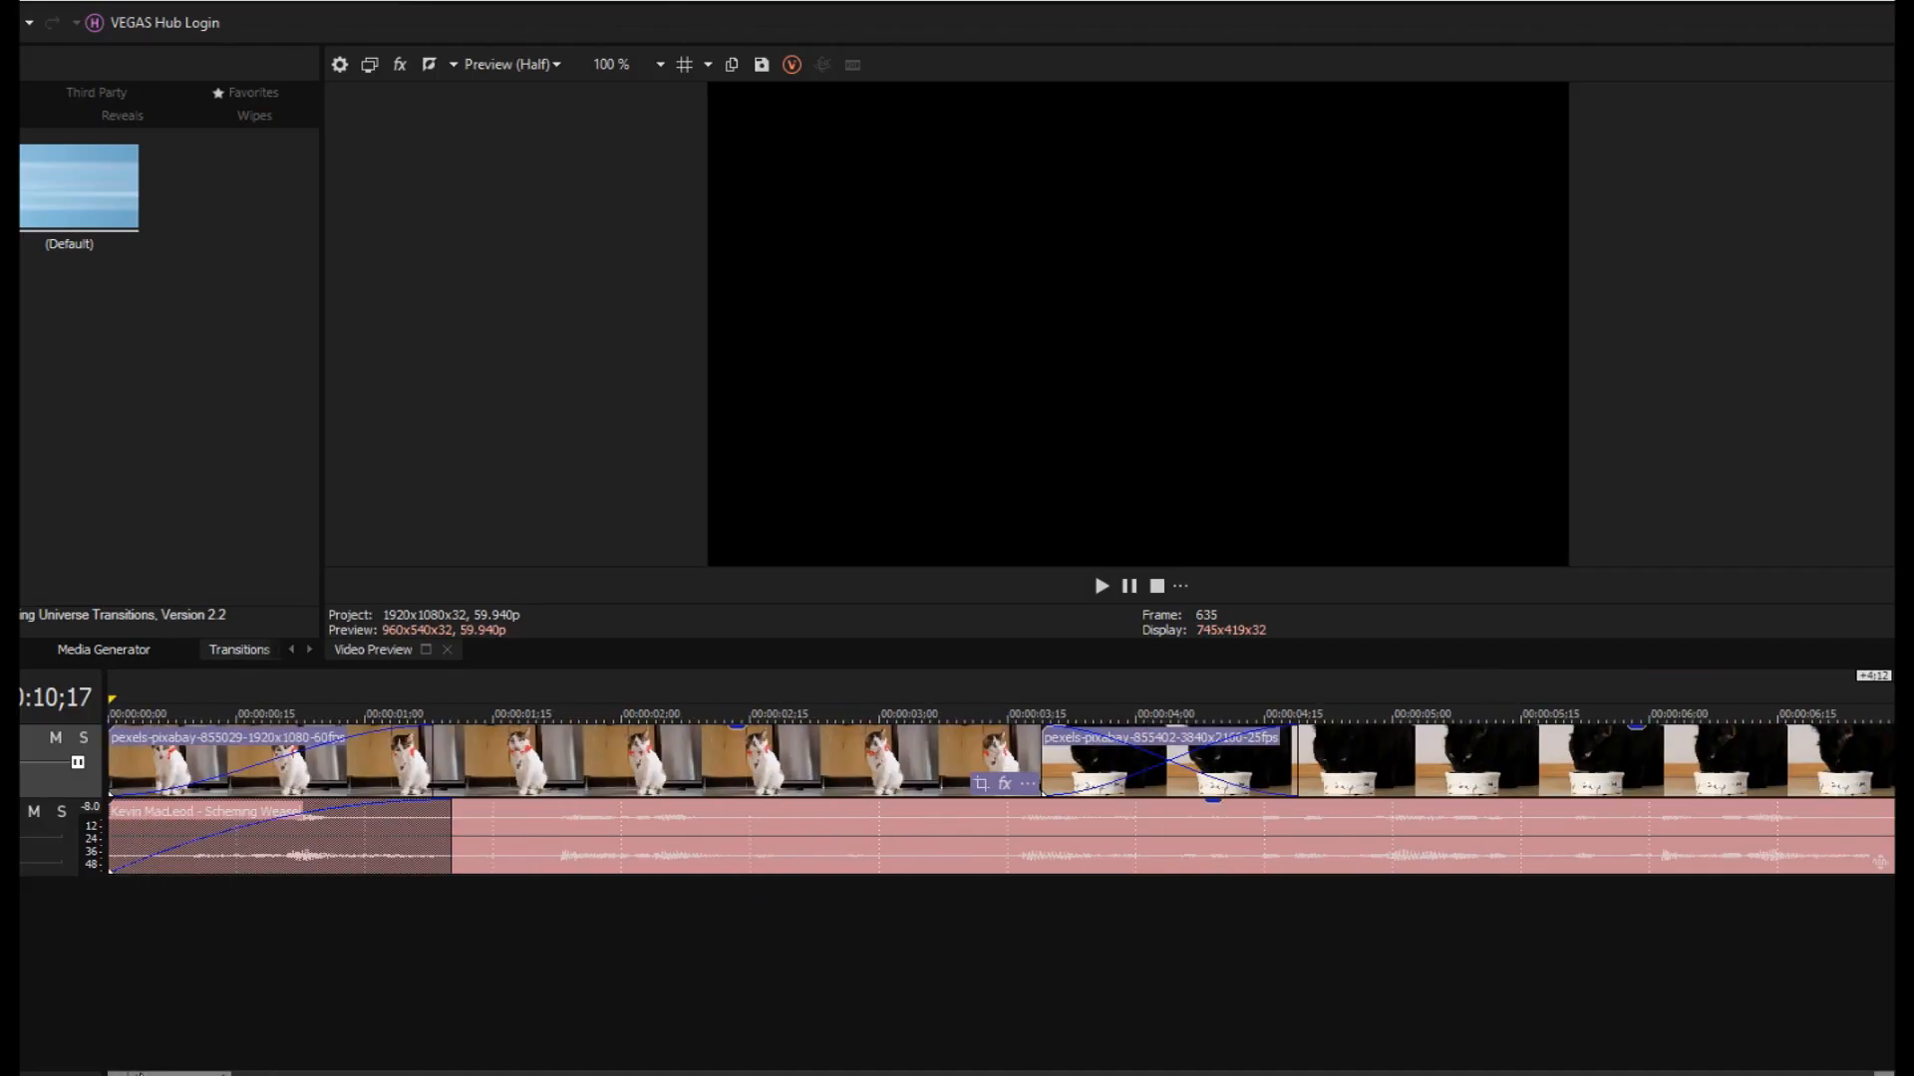
scroll(1068, 755, down, 1)
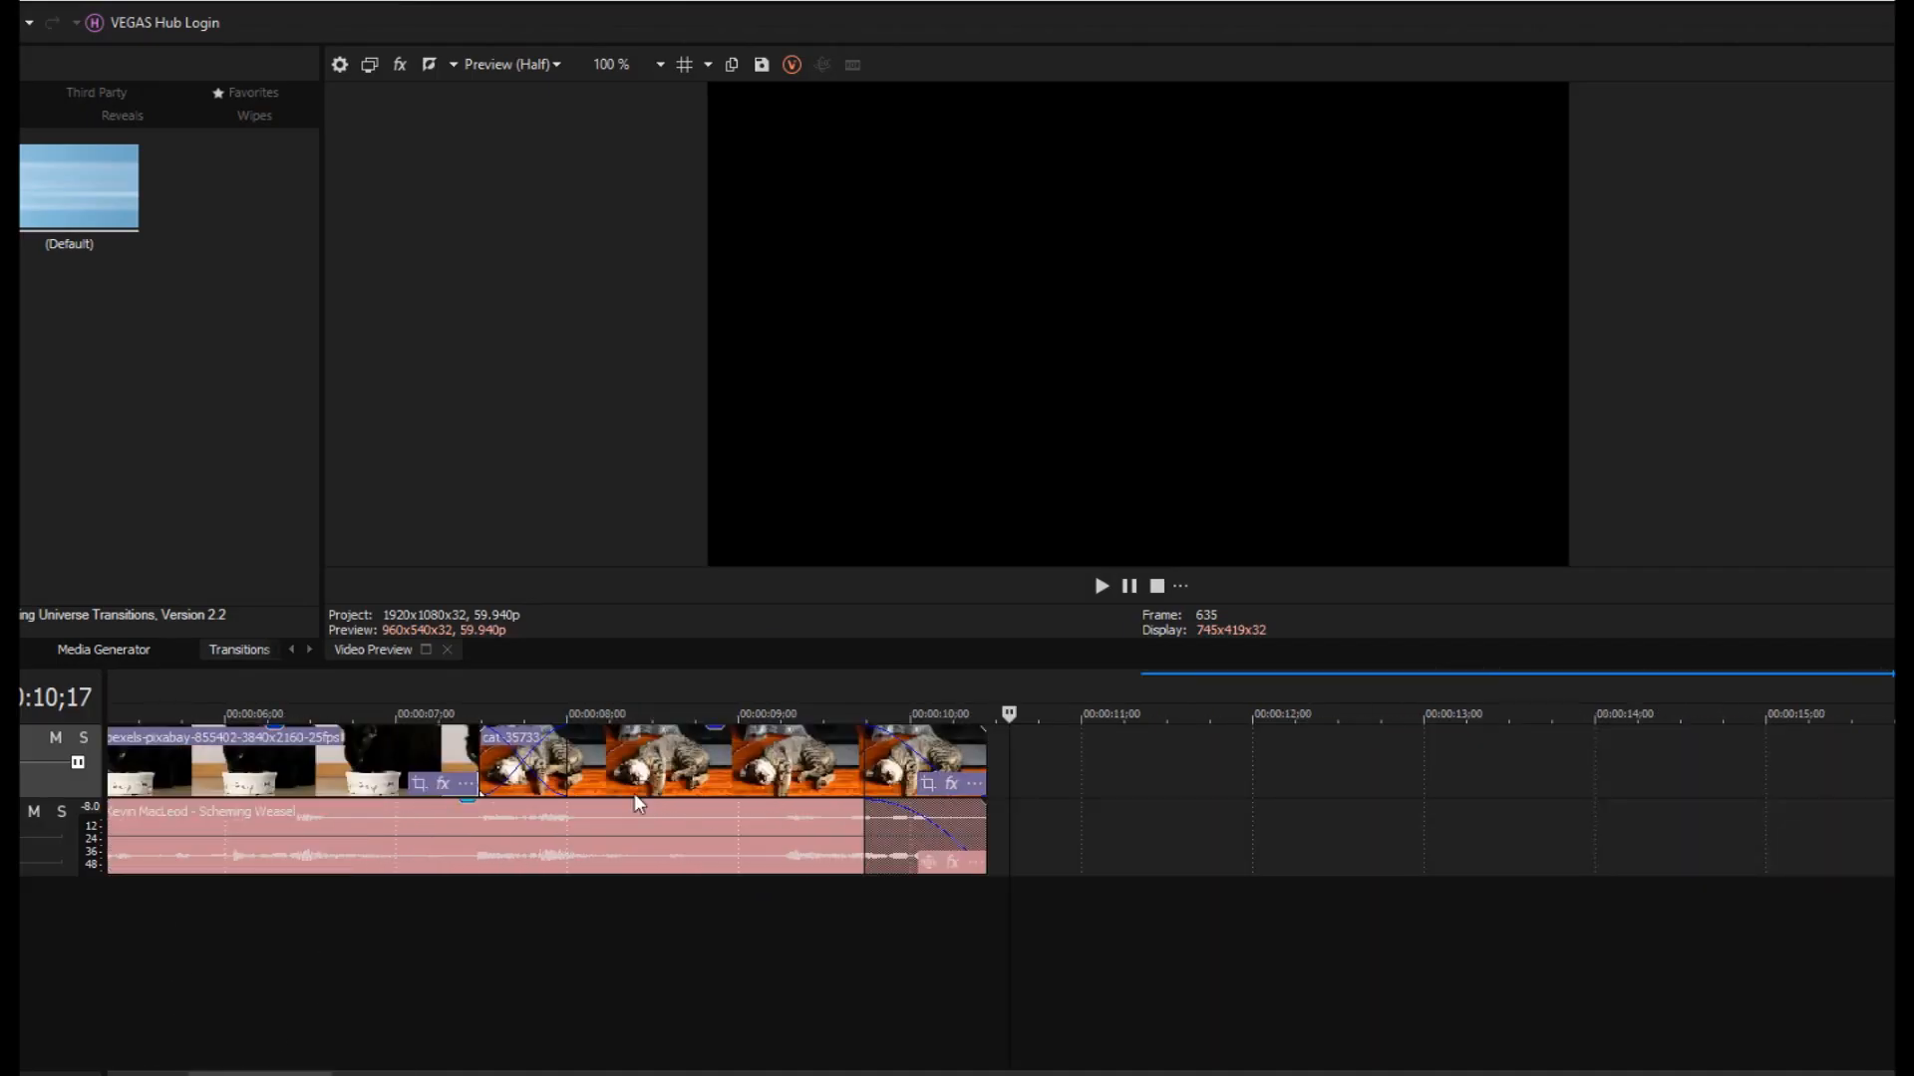
scroll(1427, 873, down, 2)
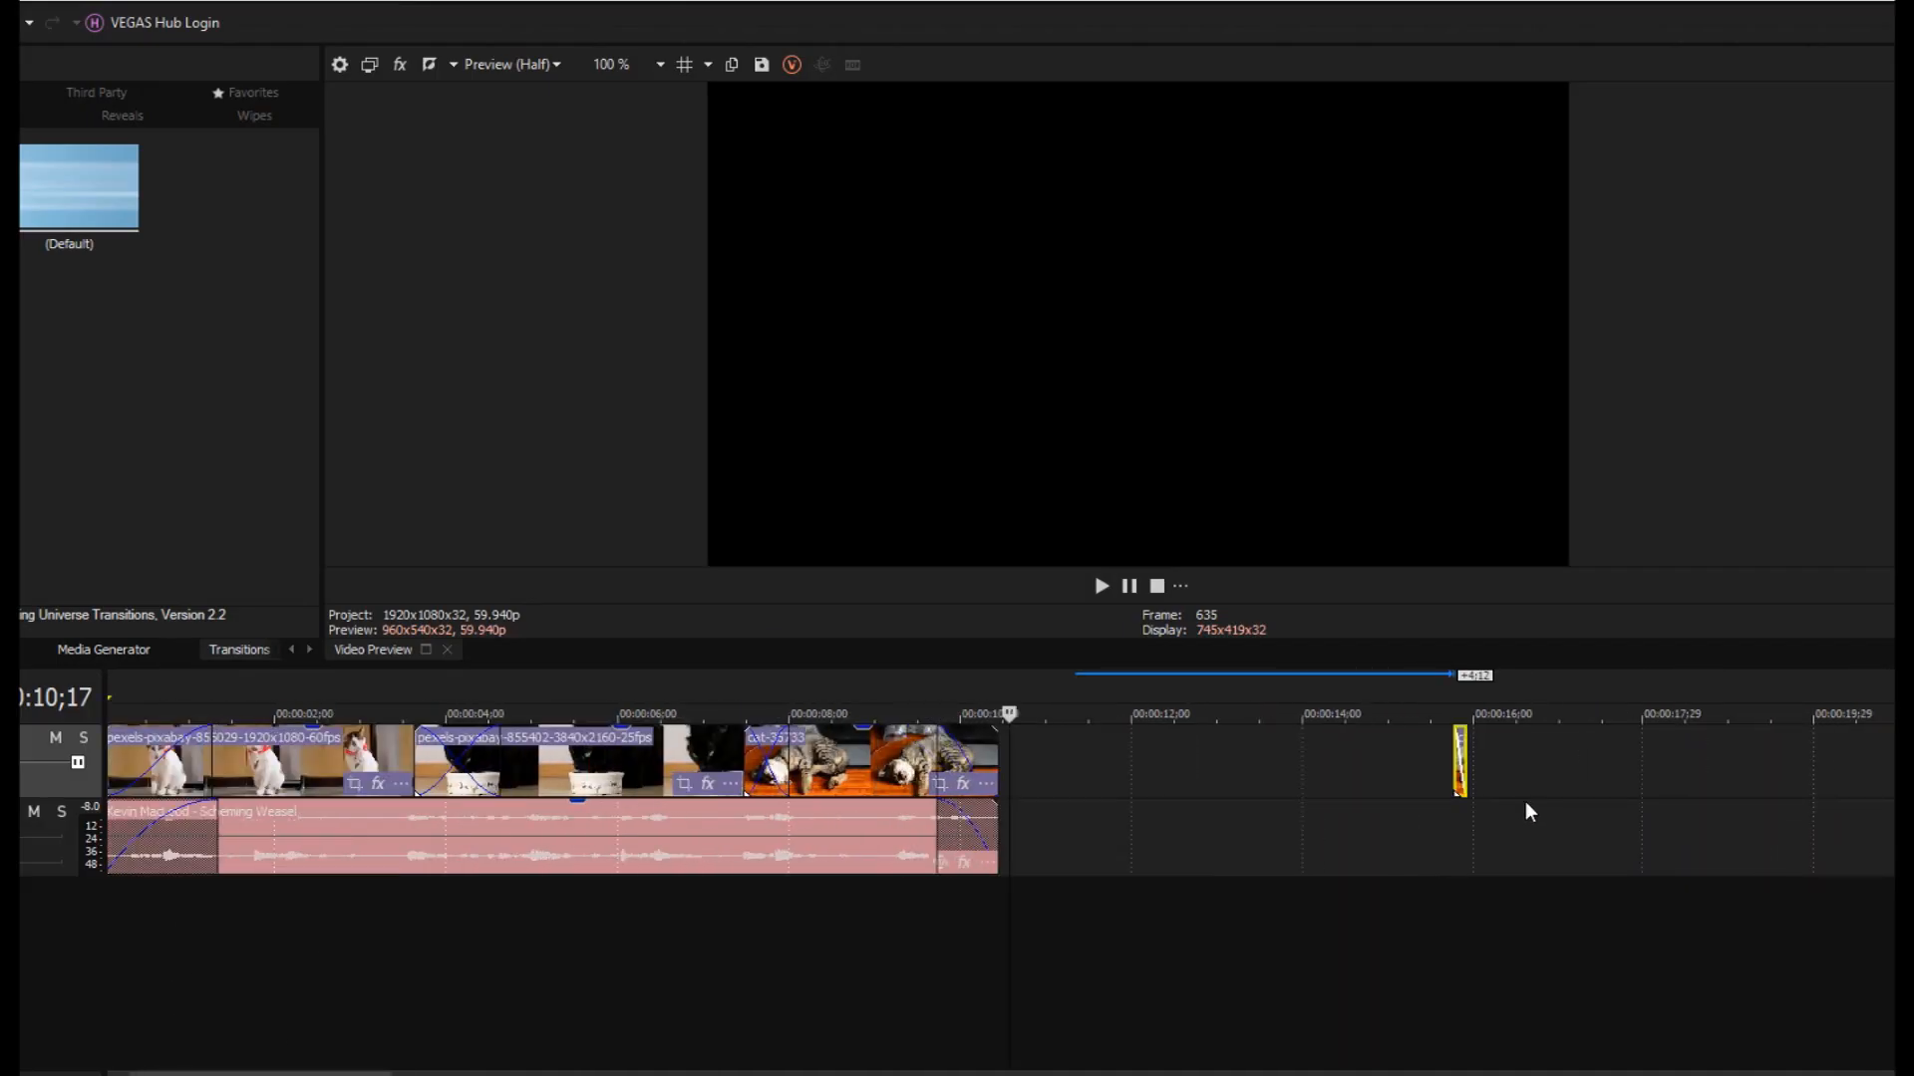
click(1460, 754)
scroll(1163, 738, up, 5)
right_click(1047, 784)
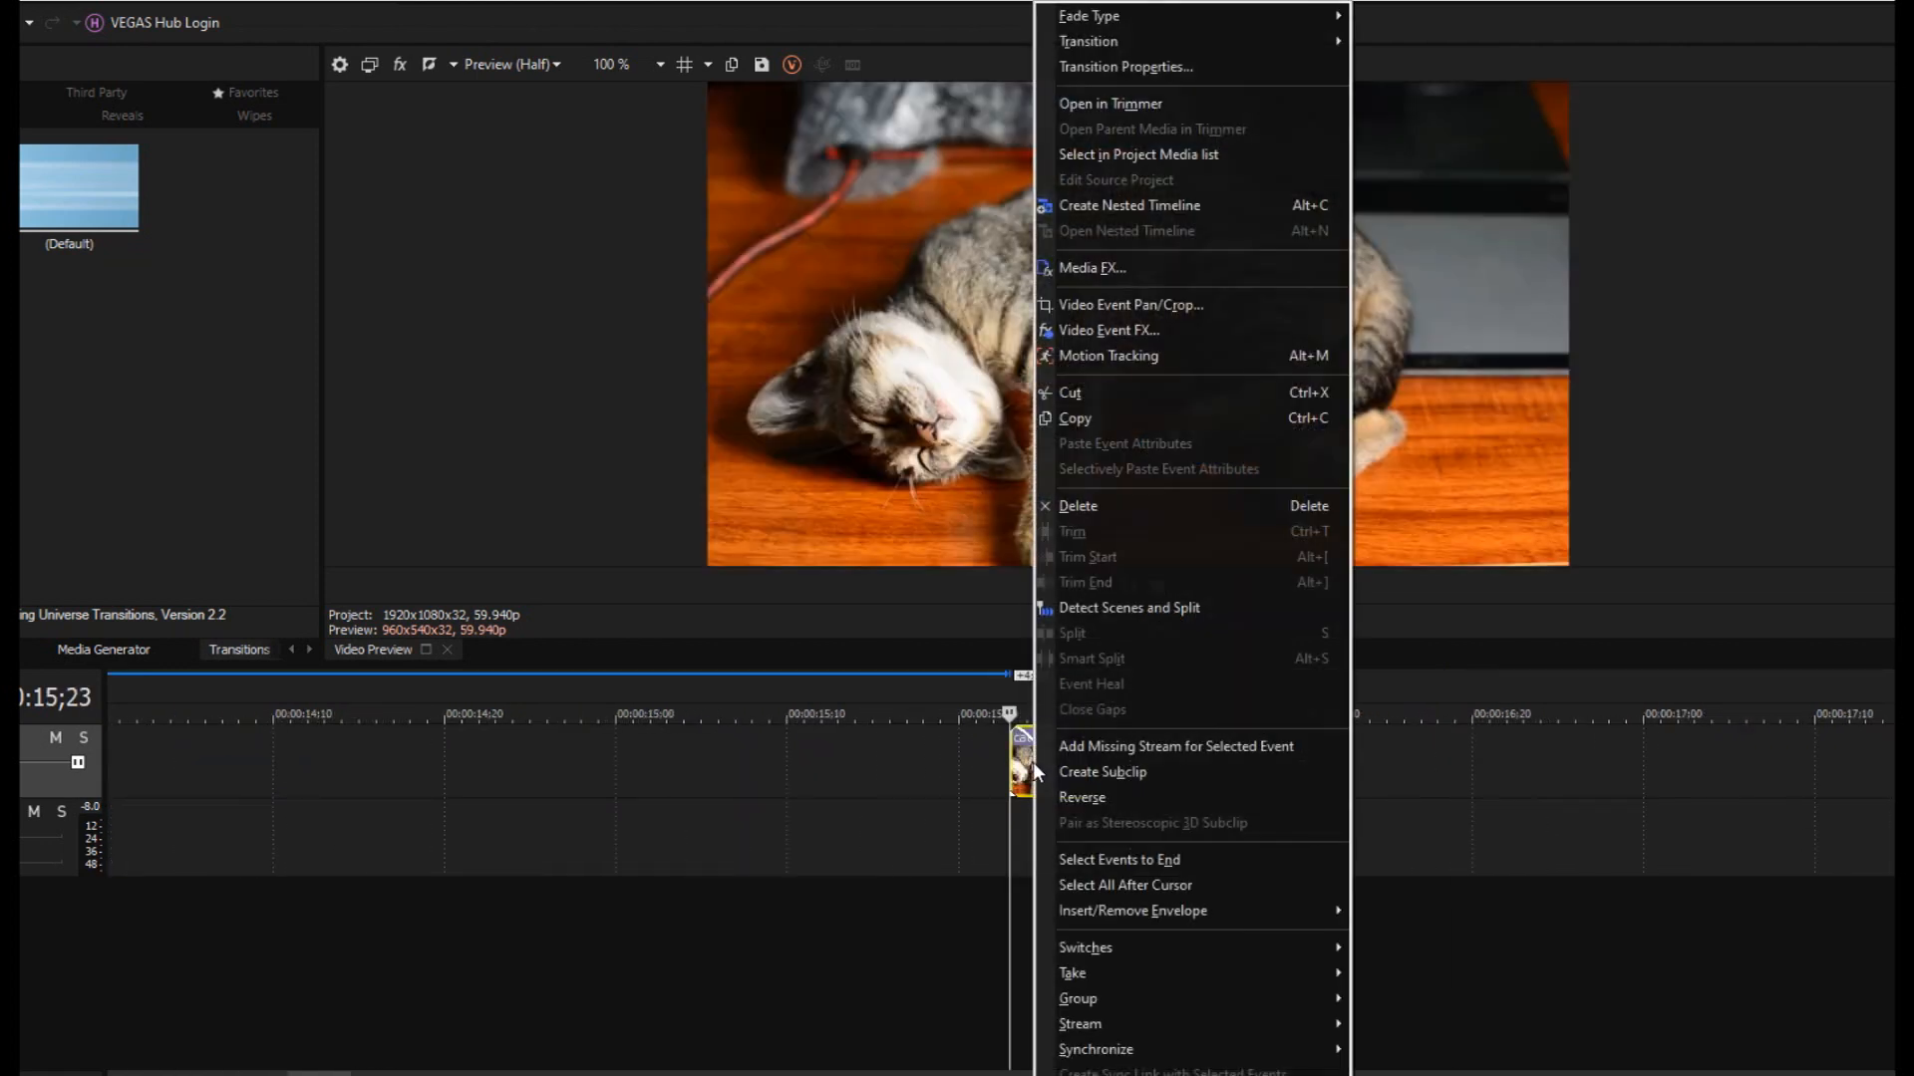
click(1097, 502)
scroll(546, 913, down, 8)
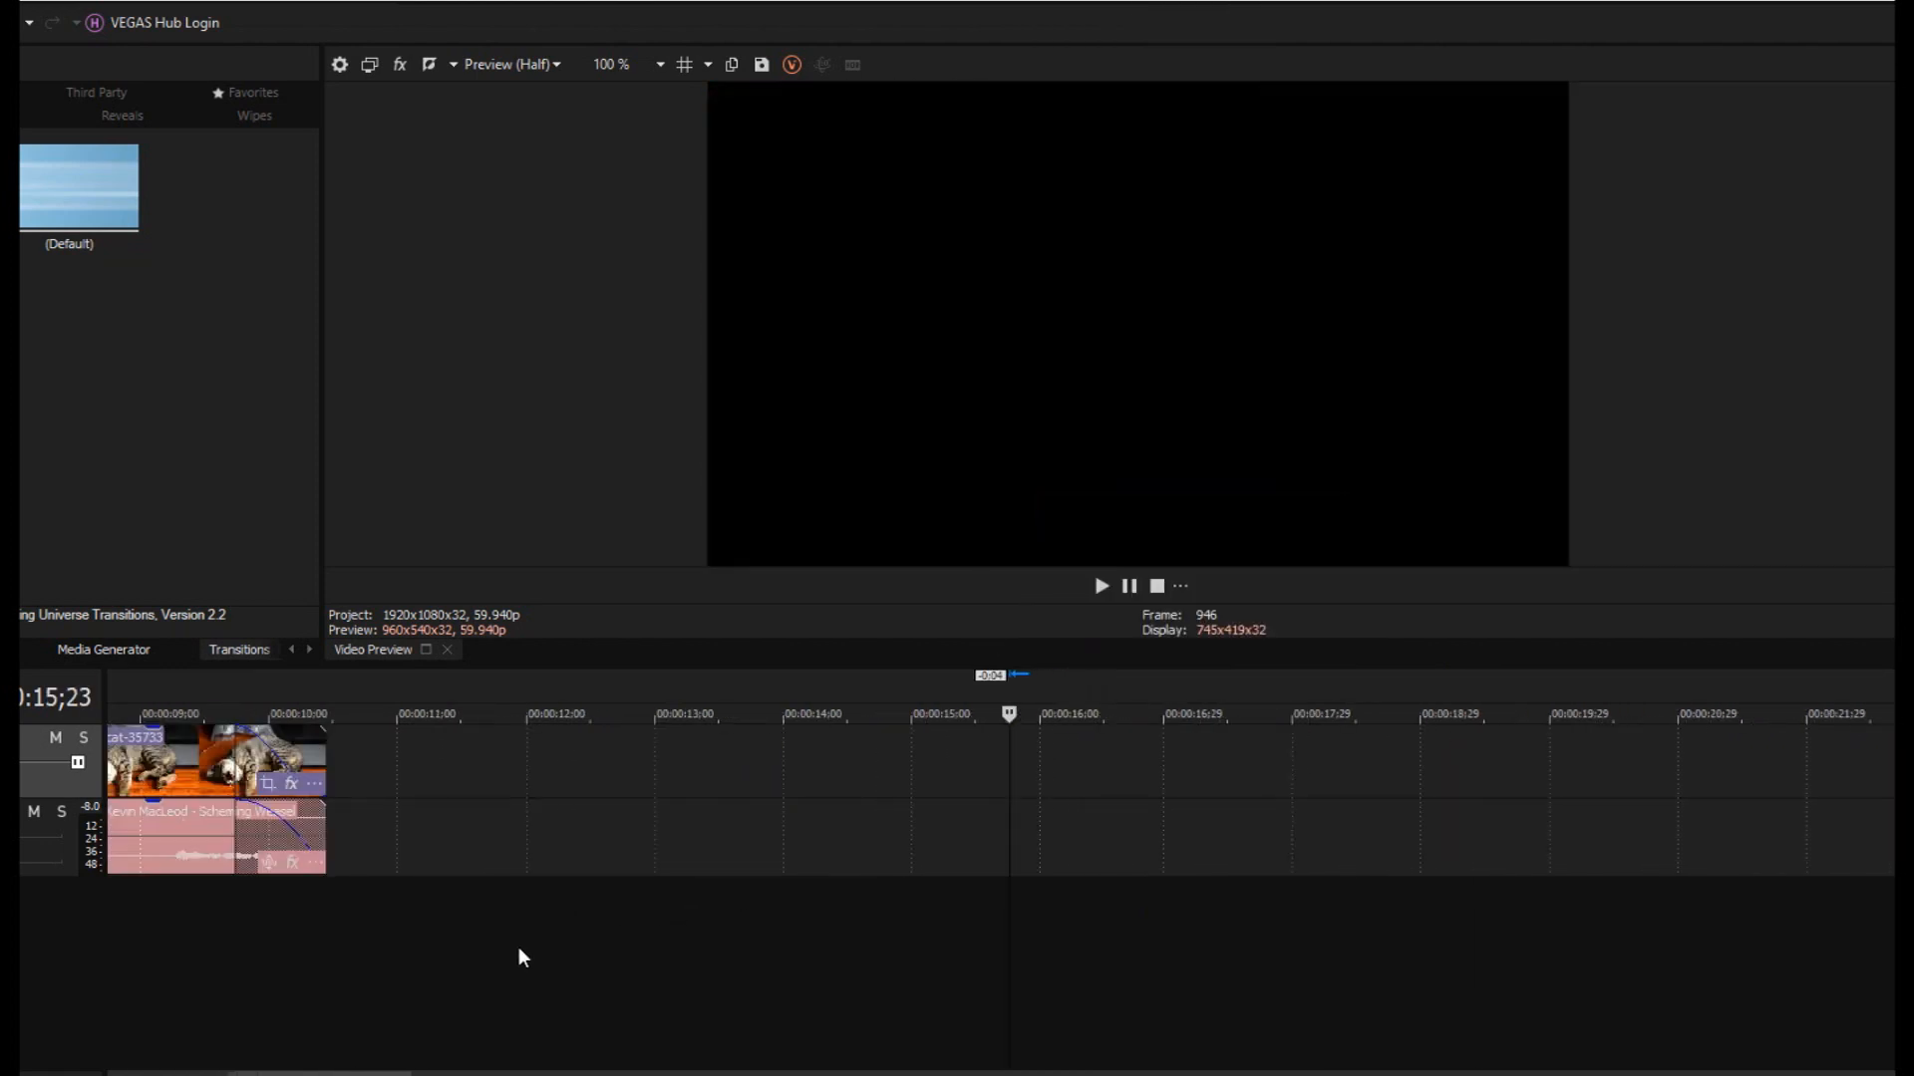
- Set the loop region to span the whole edit, from the timeline start to the end of the sleeping cat clip
click(249, 763)
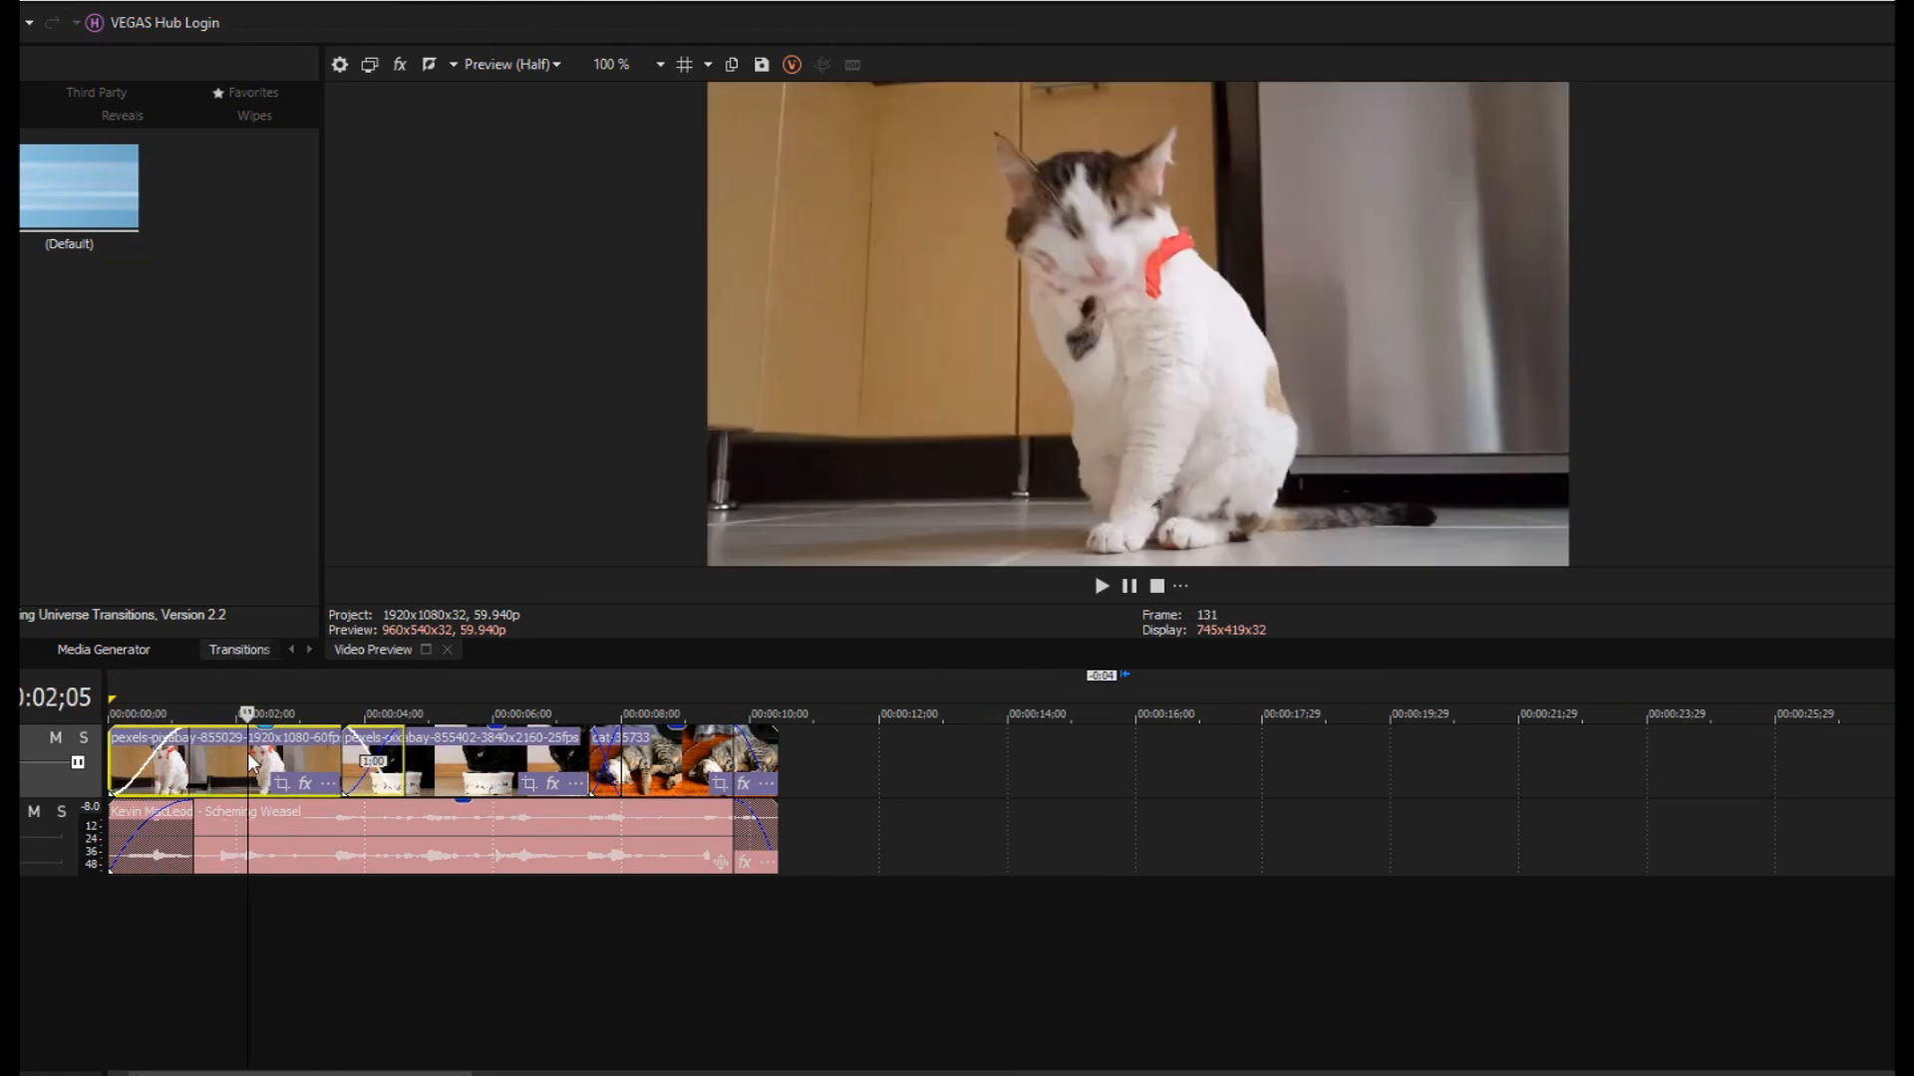
click(430, 762)
click(704, 780)
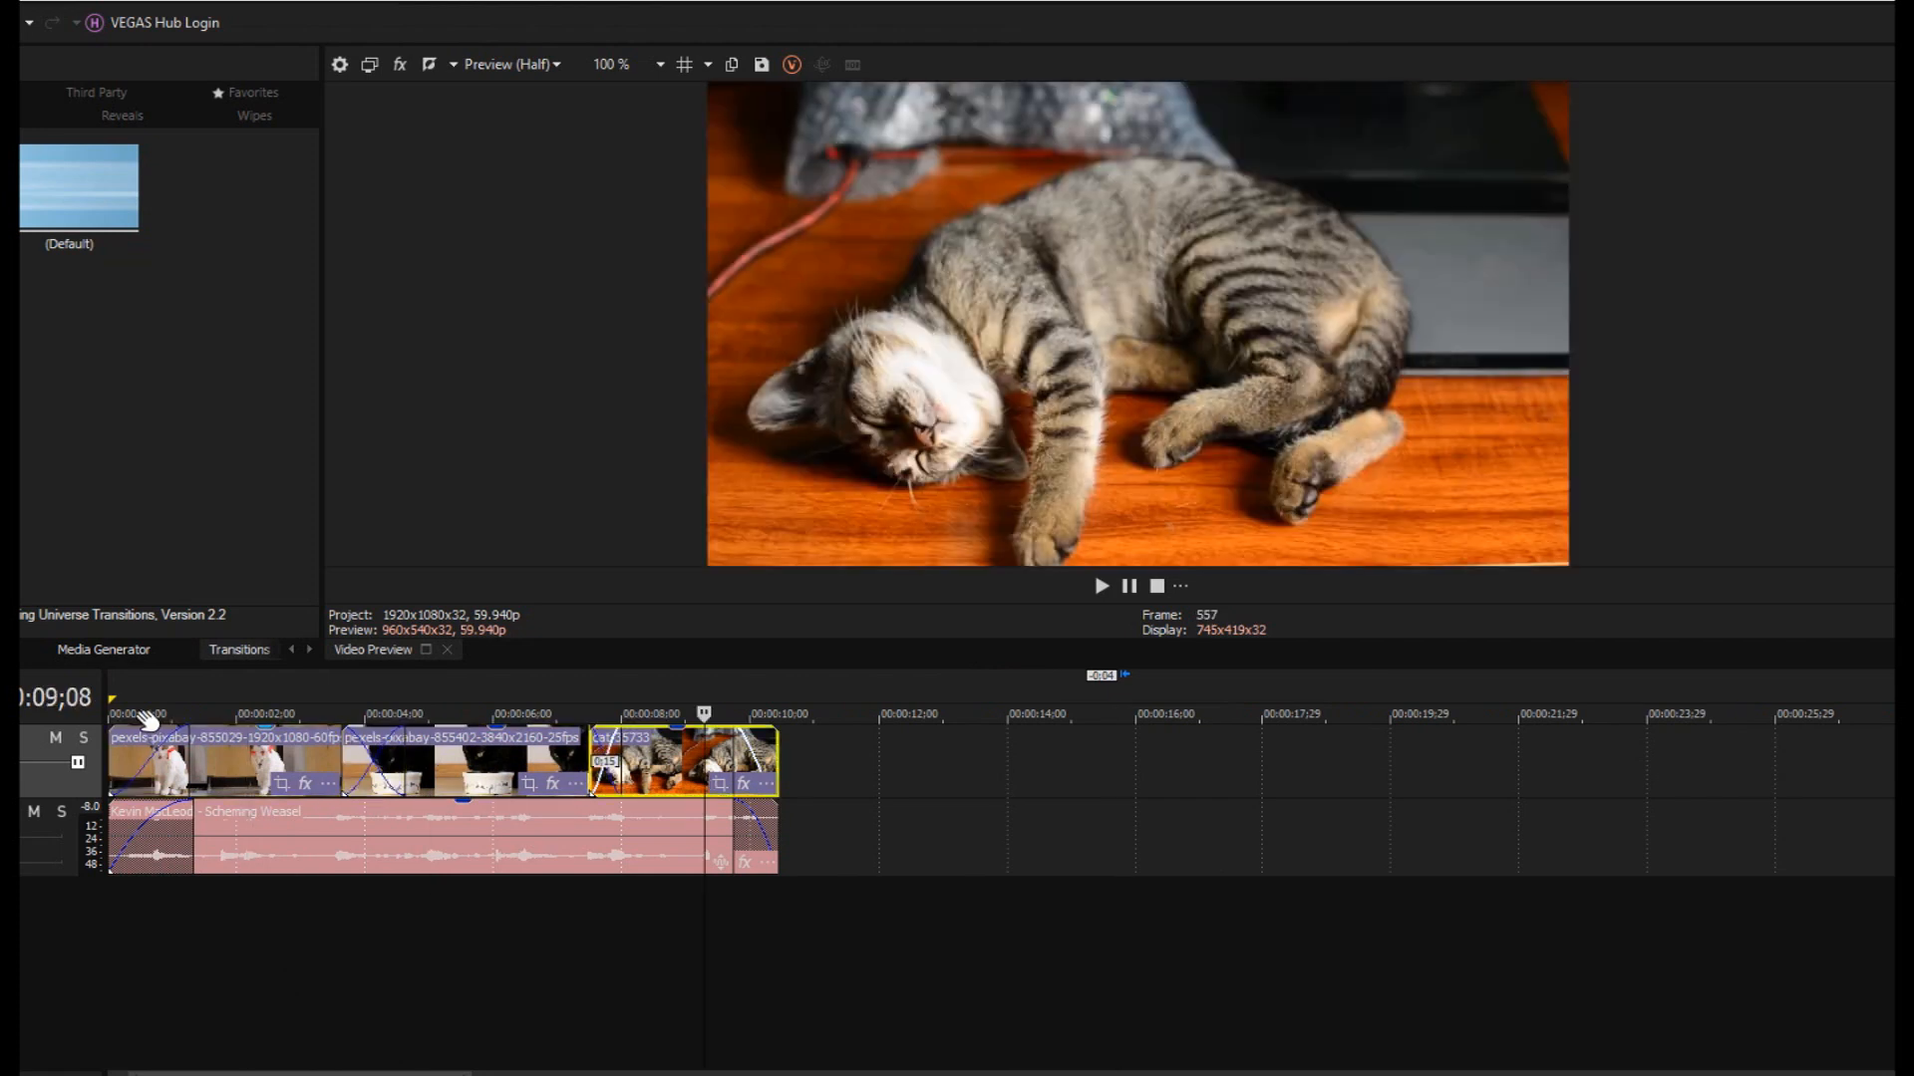
scroll(110, 697, up, 1)
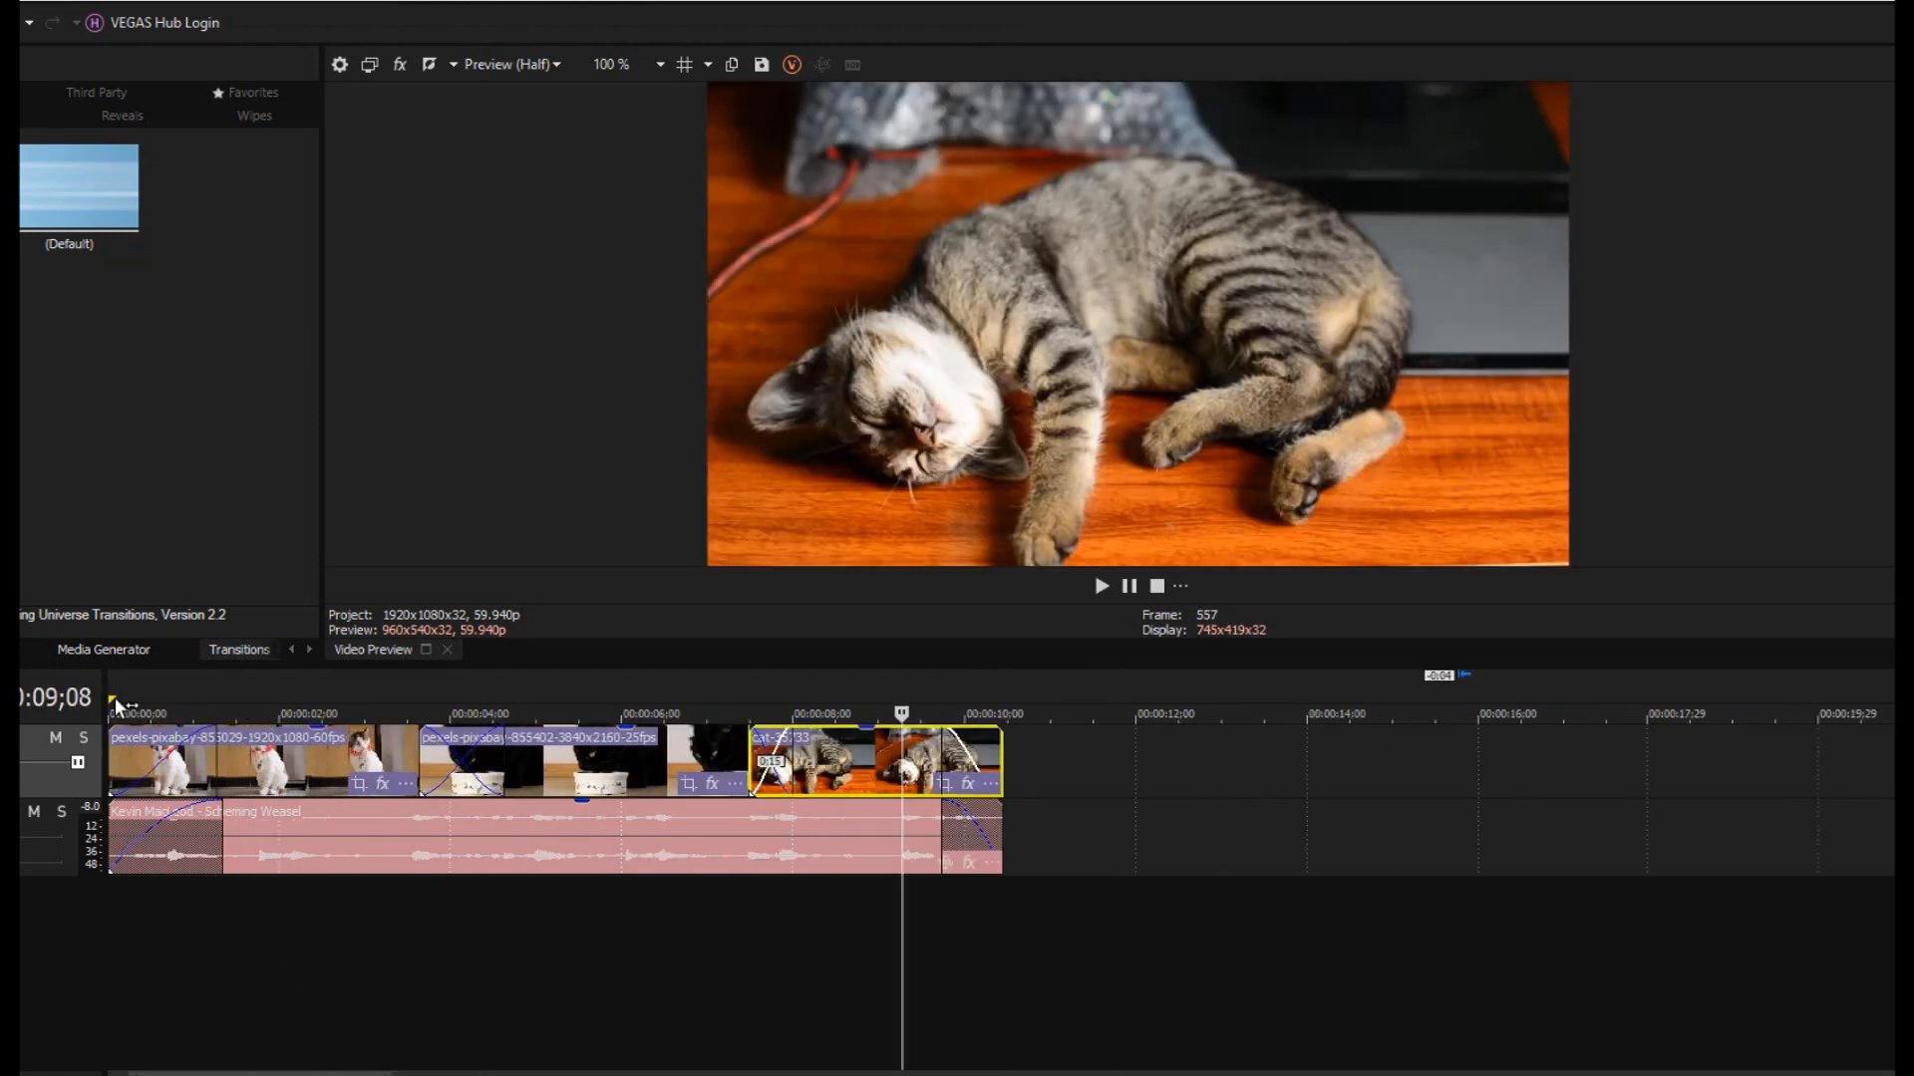
drag(111, 697, 1002, 714)
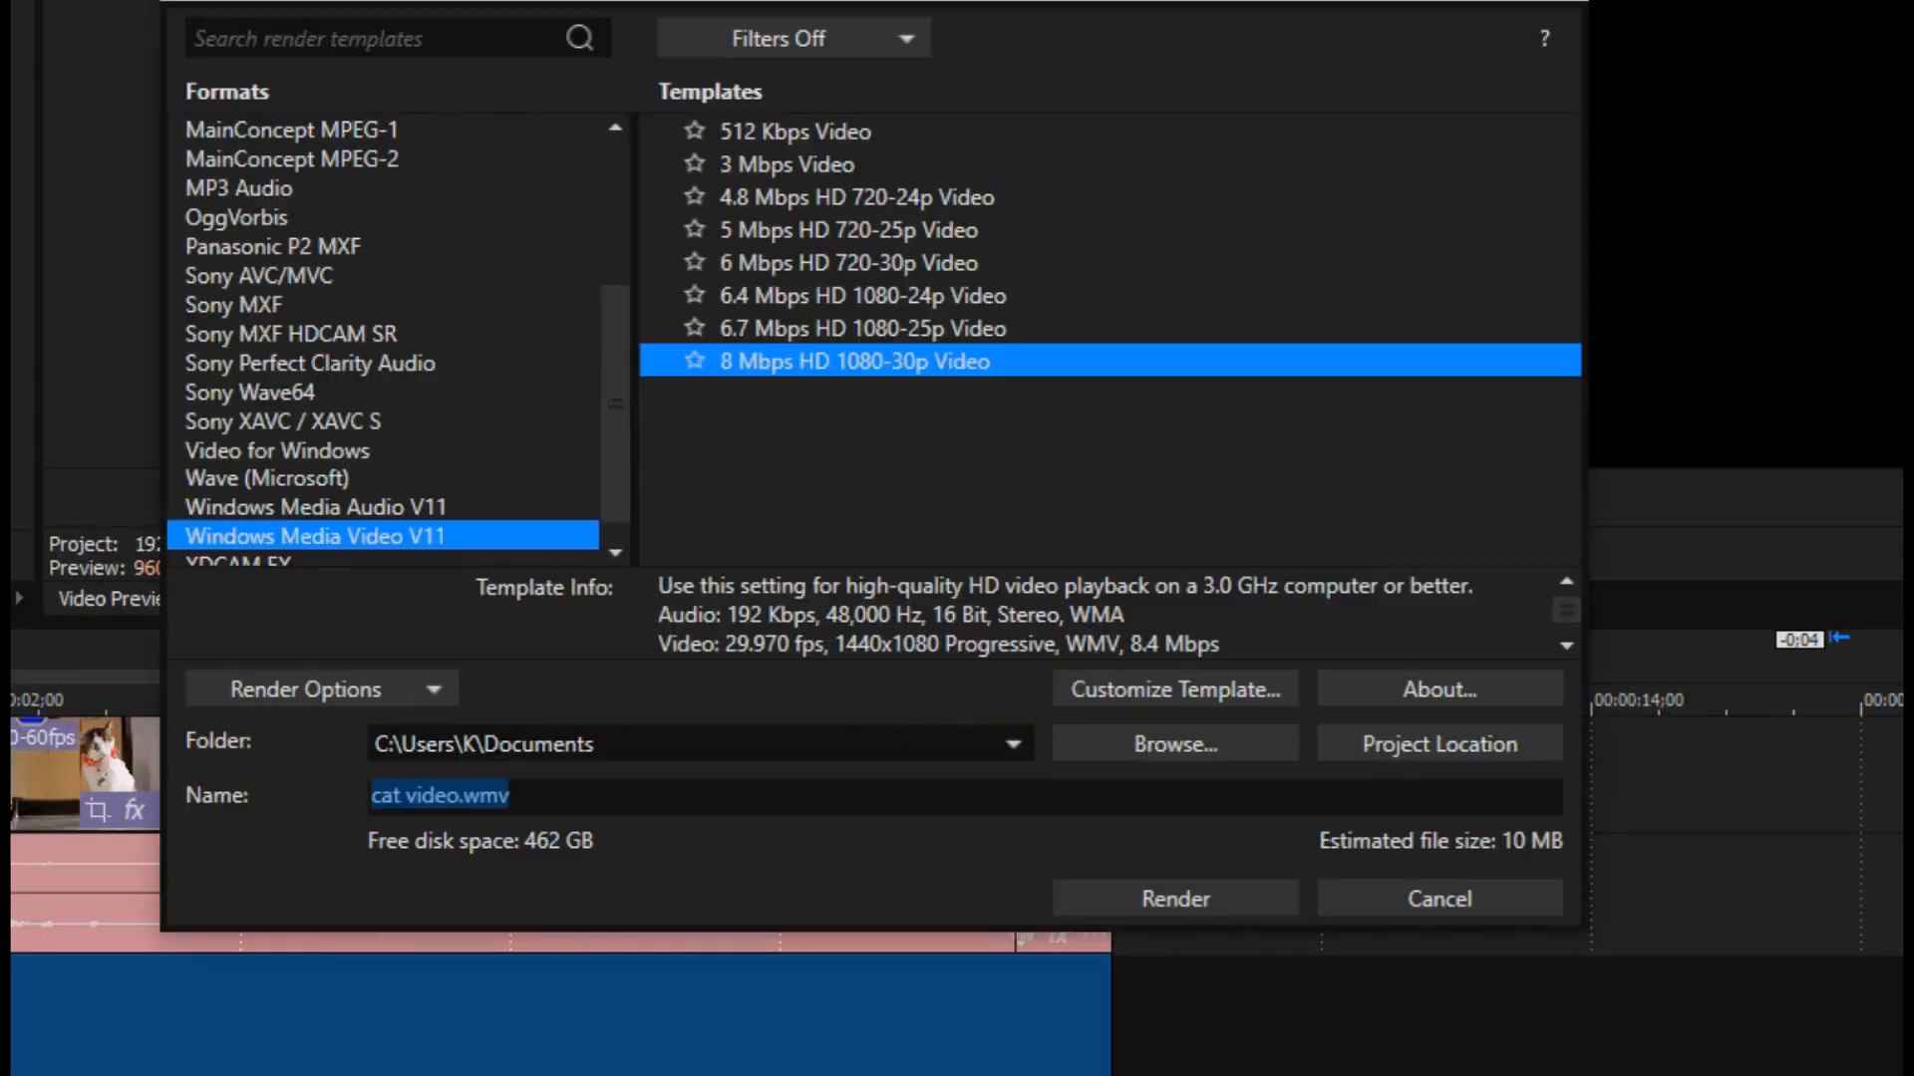
- Check that only the loop region is rendered and render cat video.wmv to Documents with the 8 Mbps HD 1080-30p template
click(424, 692)
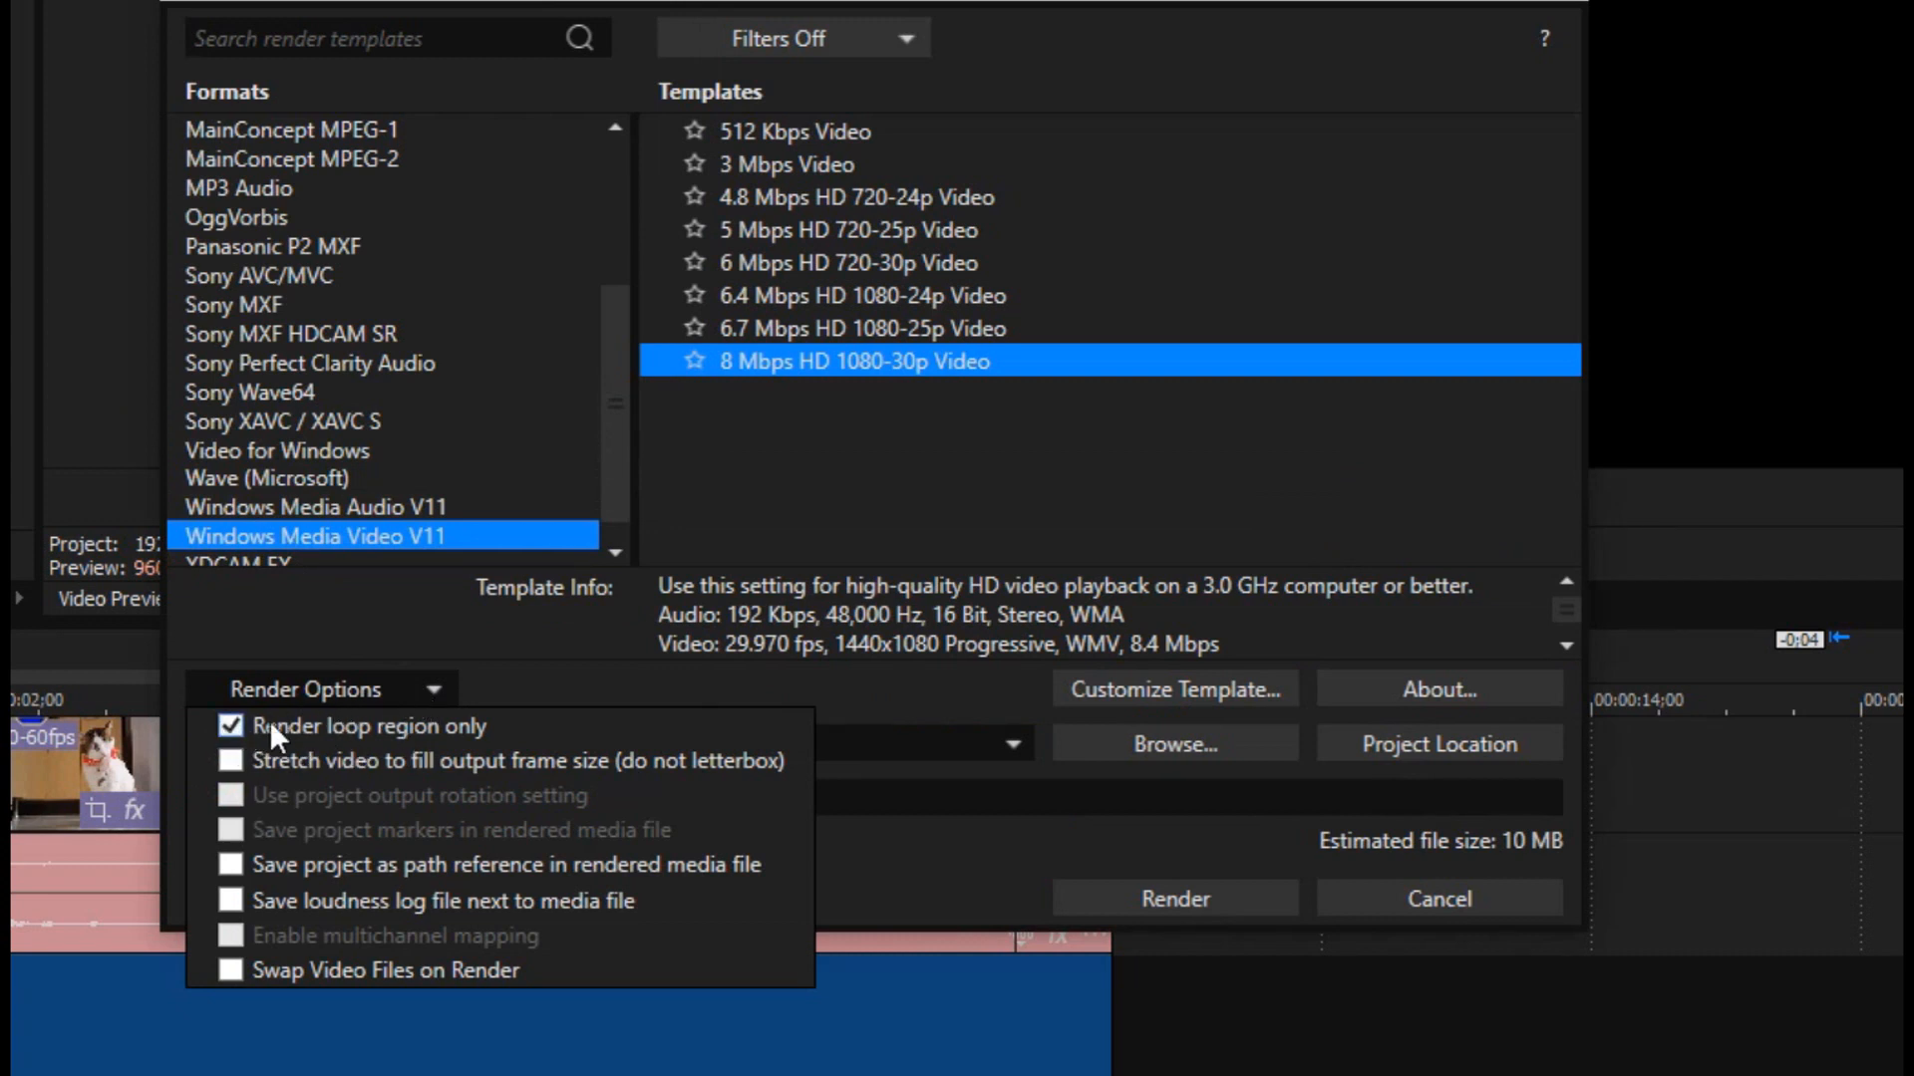
click(427, 689)
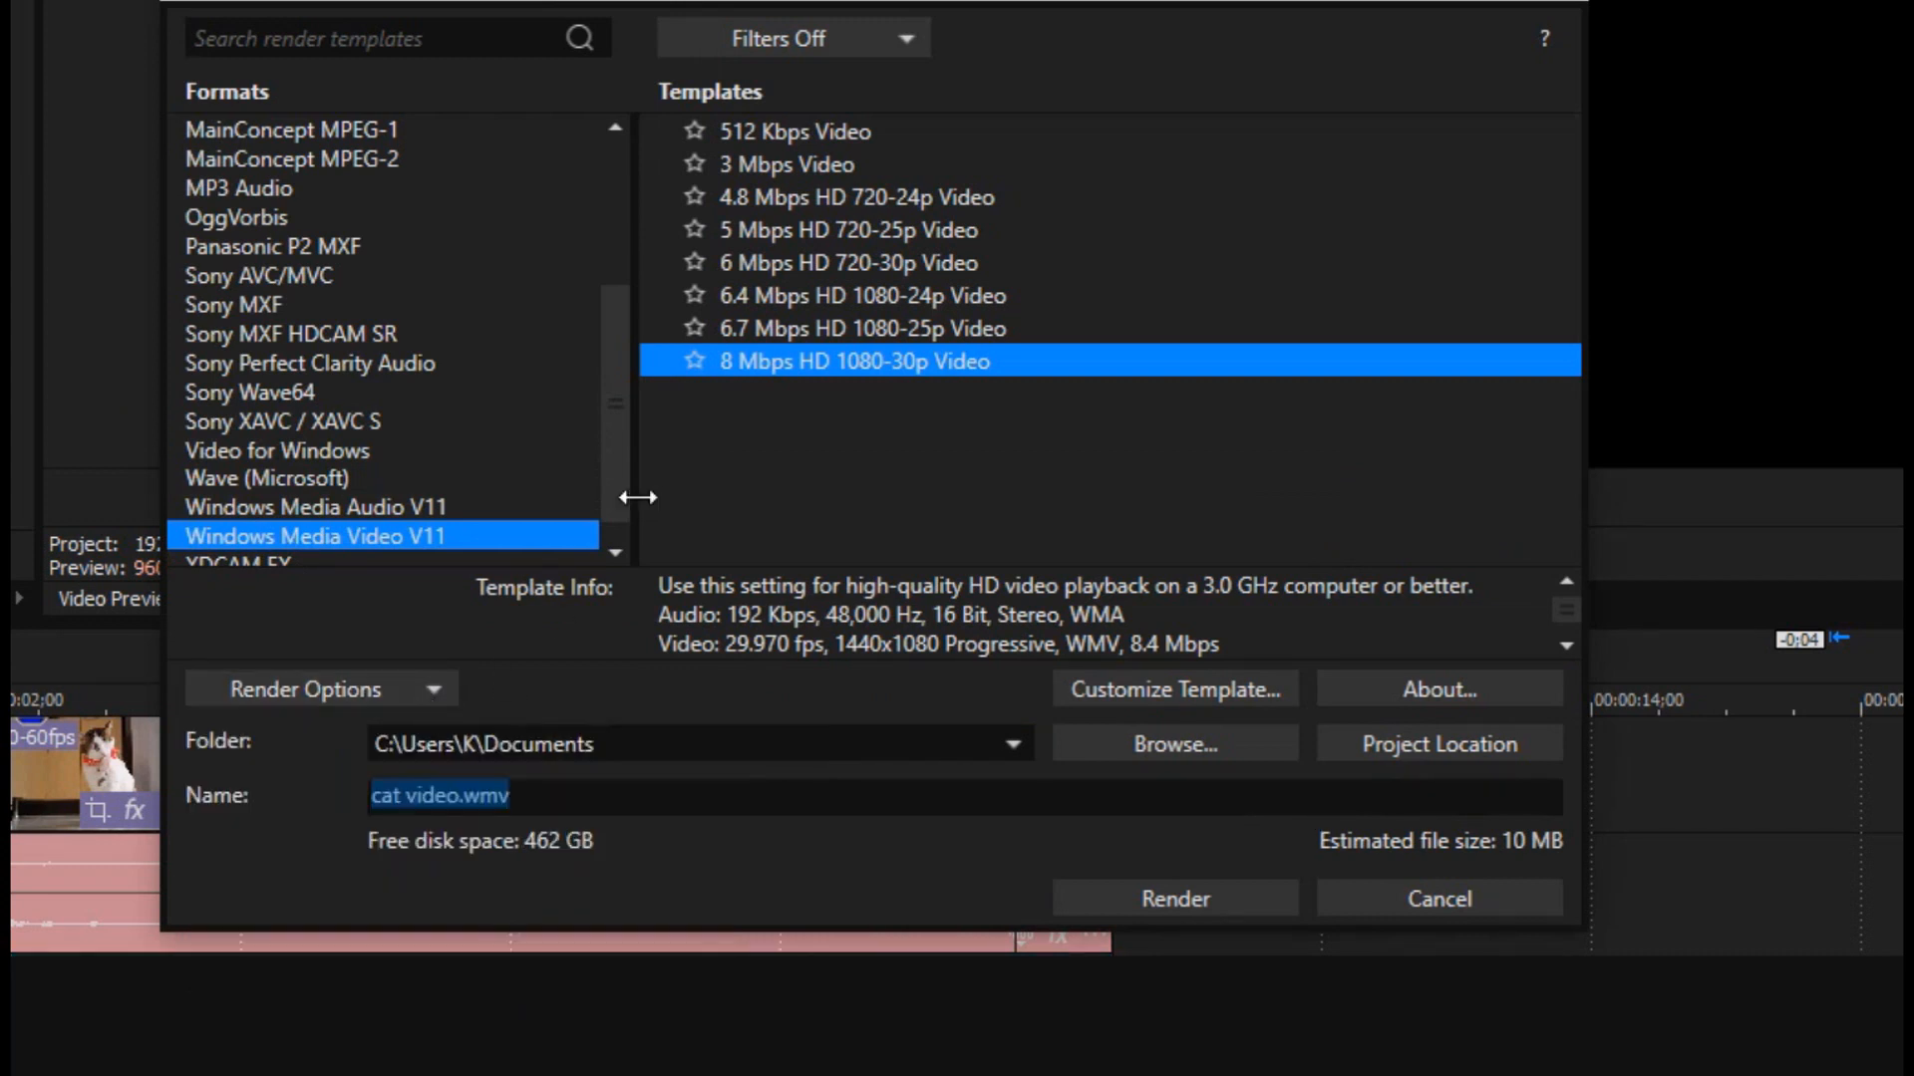
click(1181, 903)
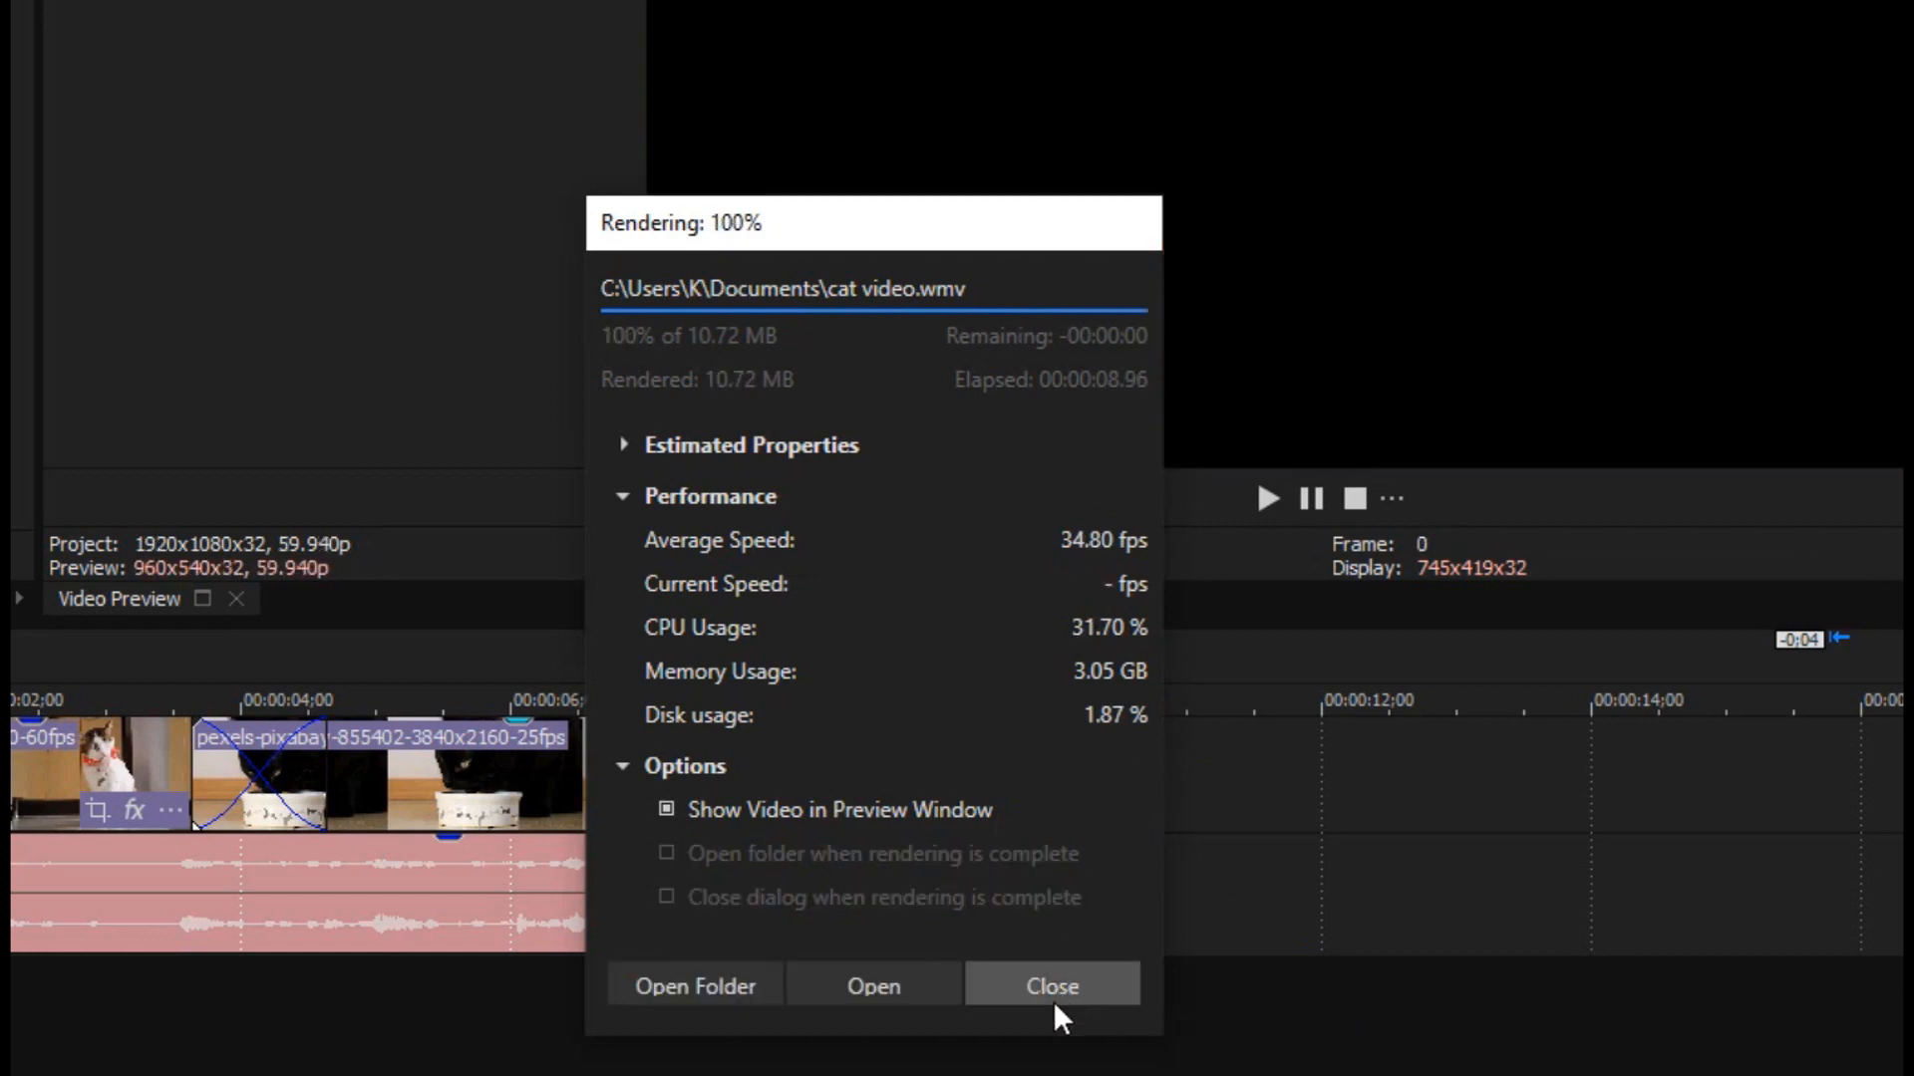
- Open the rendered cat video in the media player and watch it in full screen
click(851, 994)
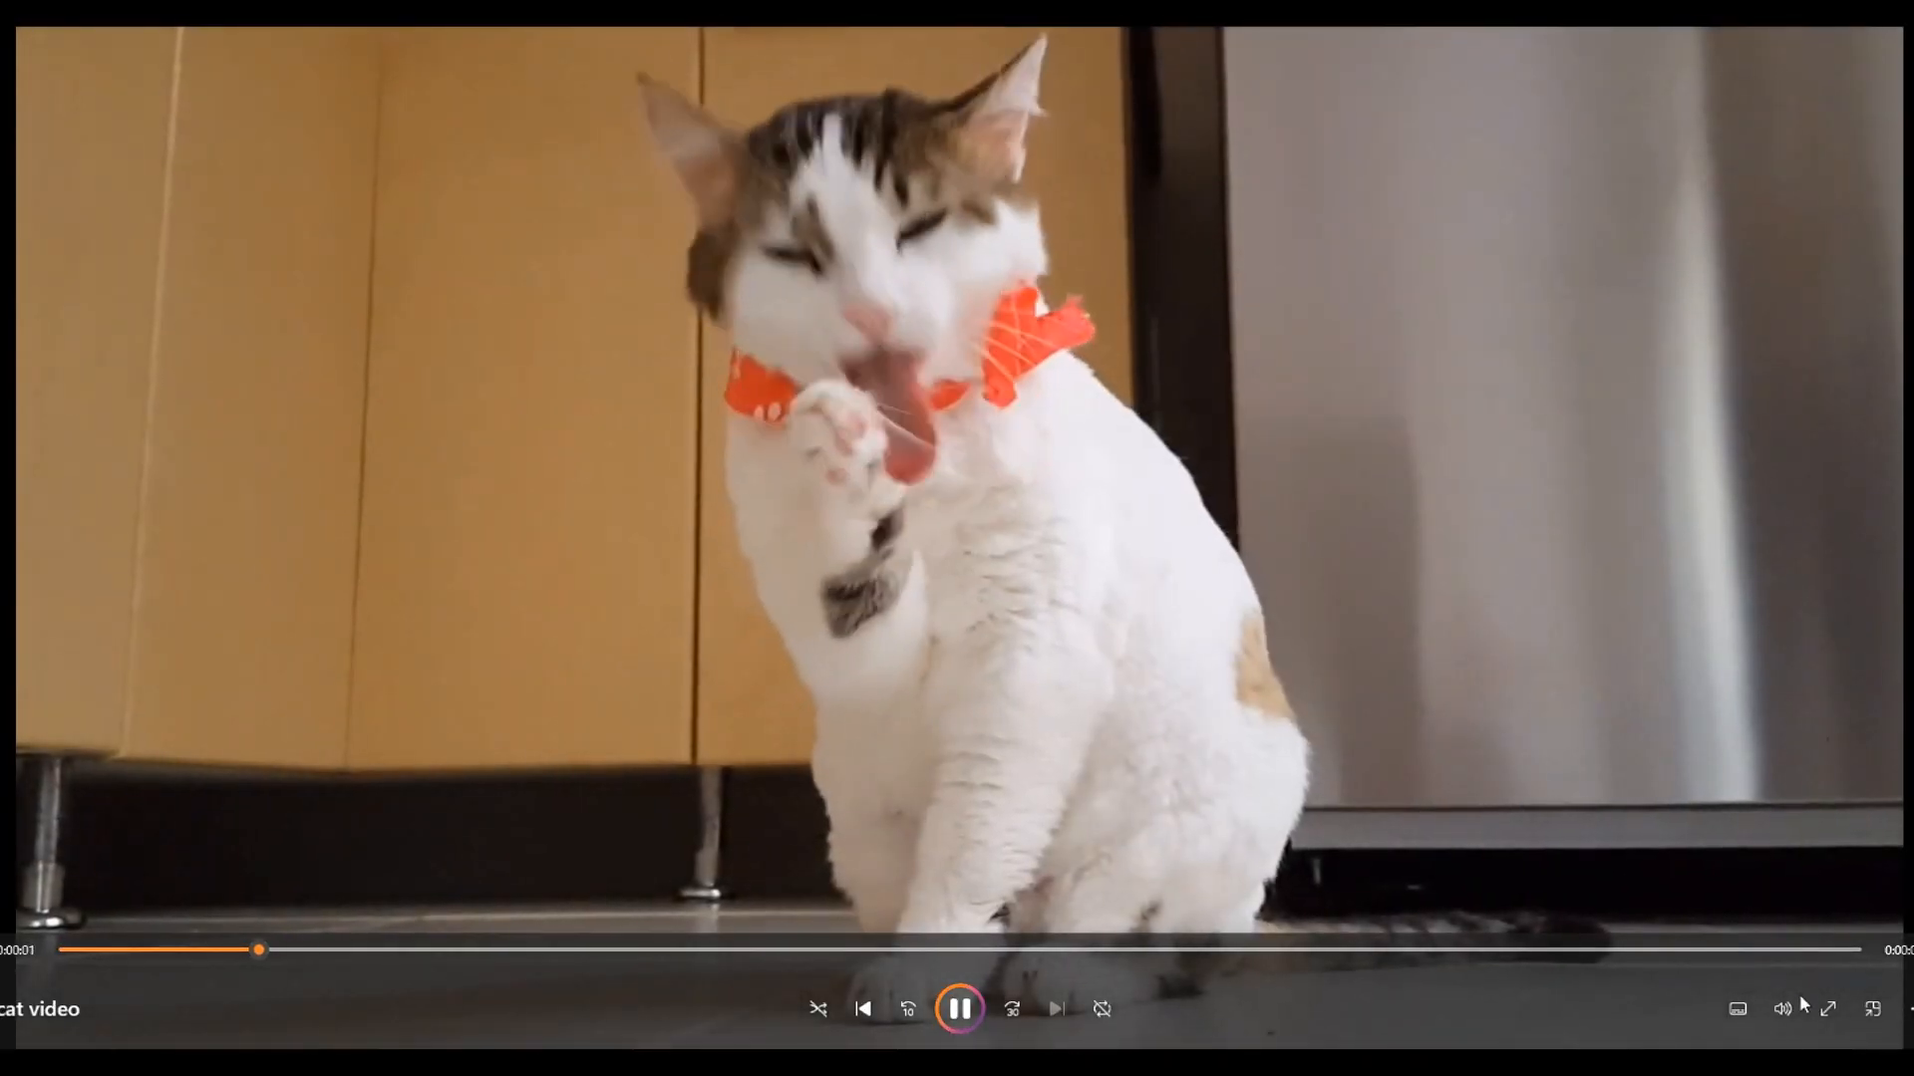
click(1832, 1011)
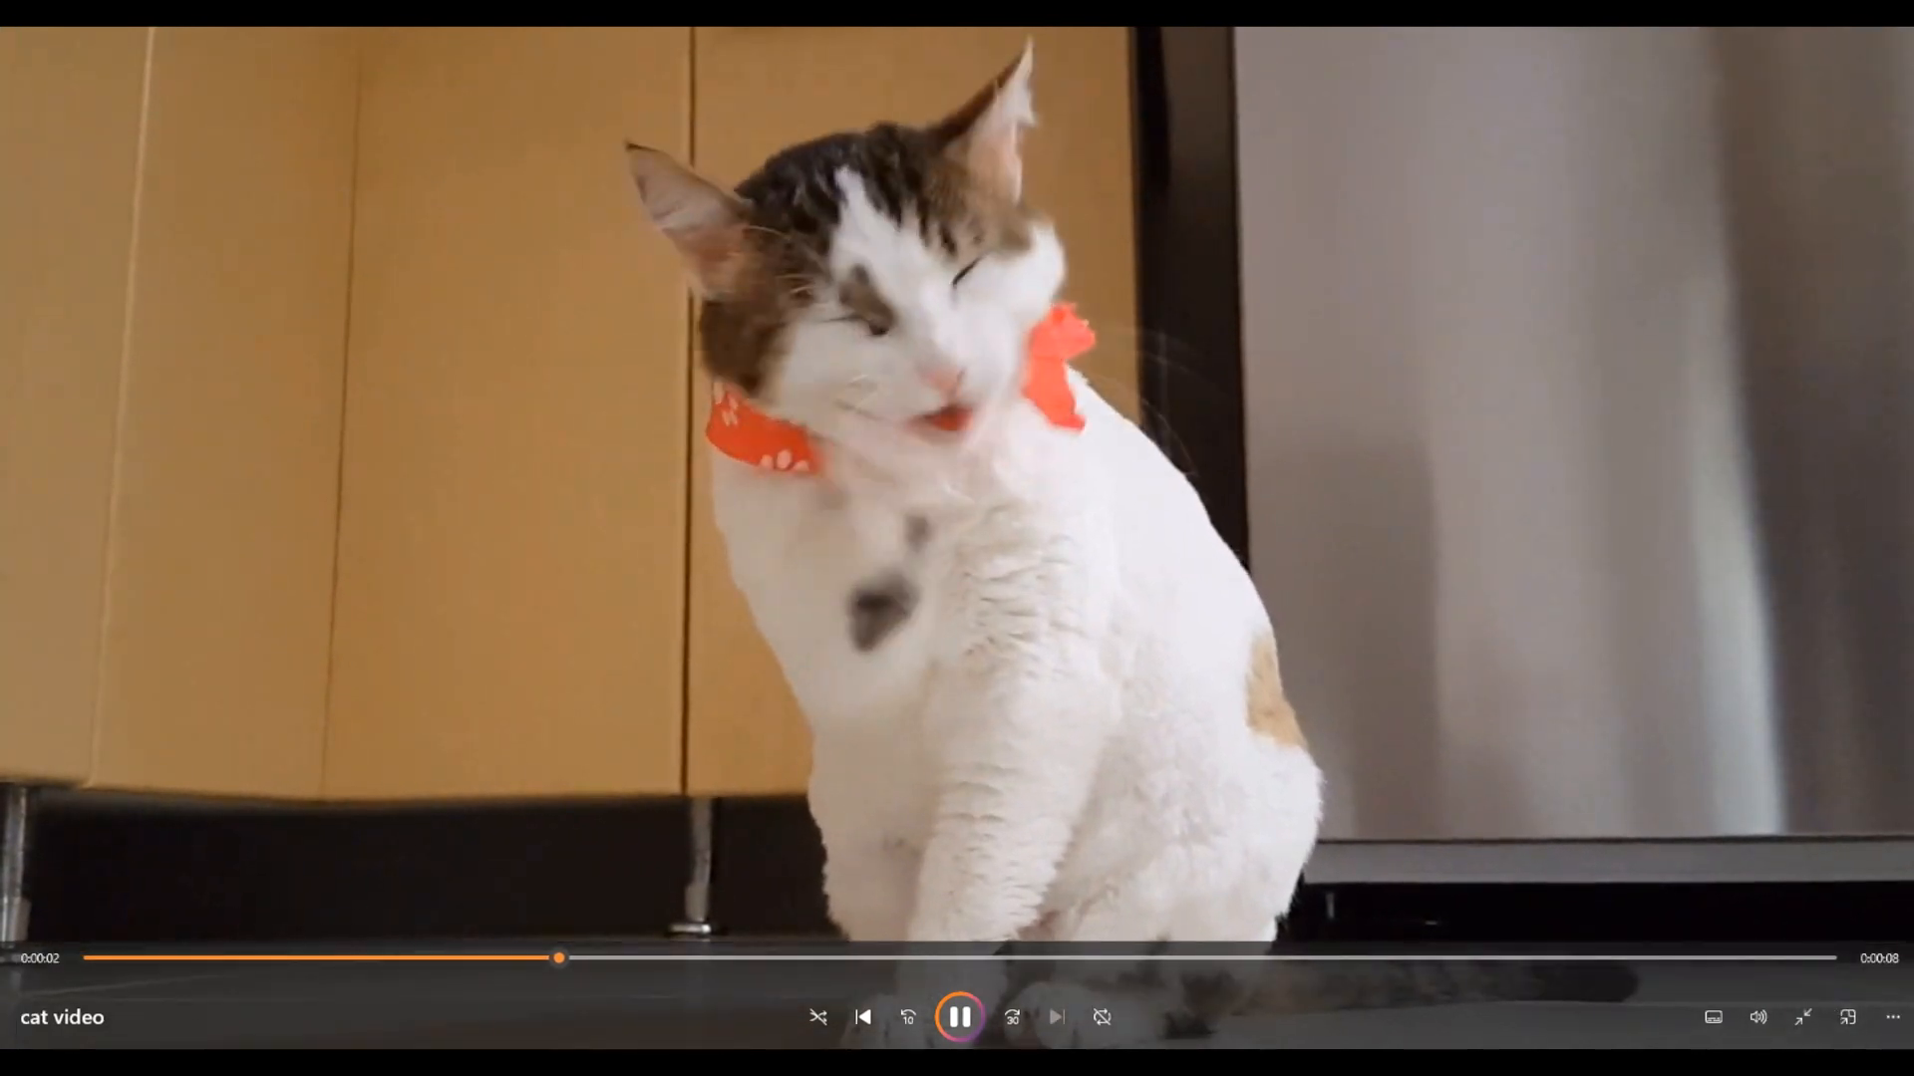